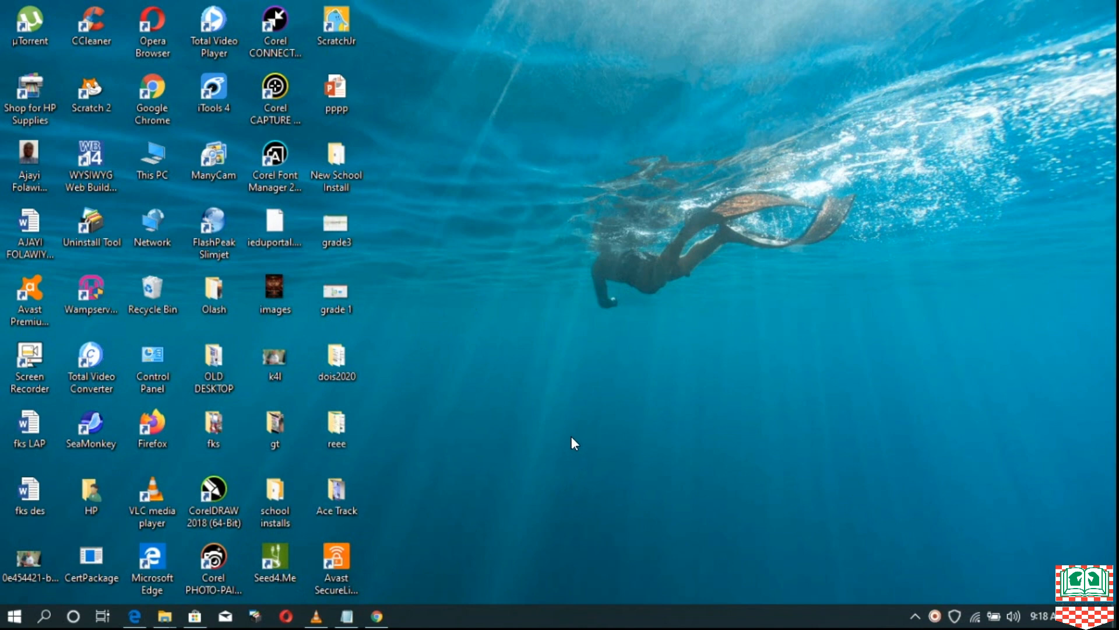
# - Launch WYSIWYG Web Builder 14 and narrow the side panels on both sides to widen the page workspace
pyautogui.click(13, 616)
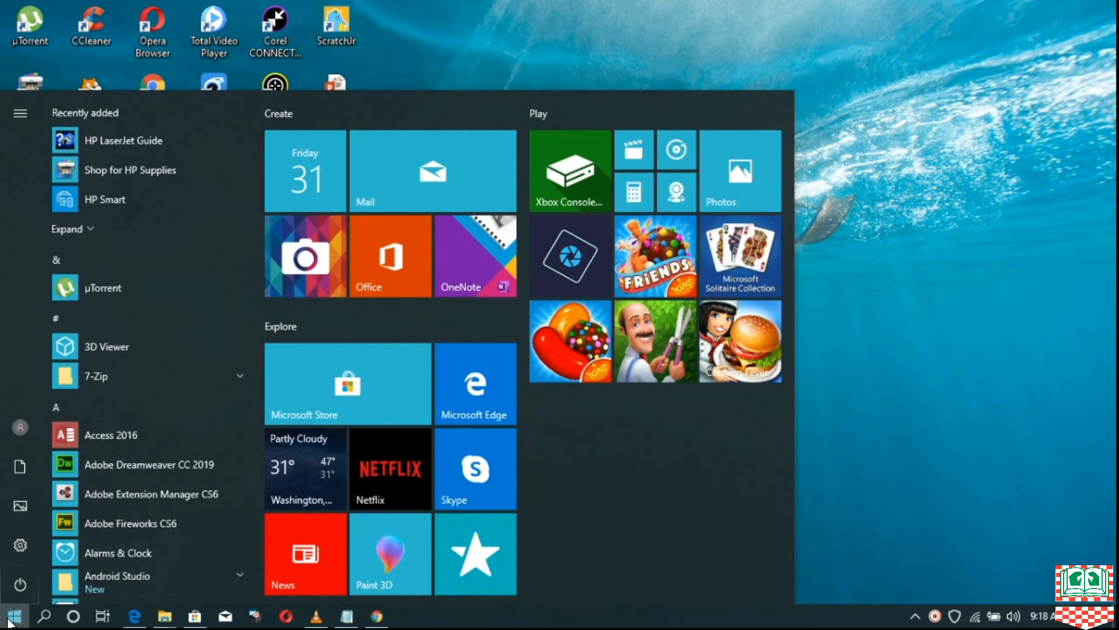
pyautogui.write('w')
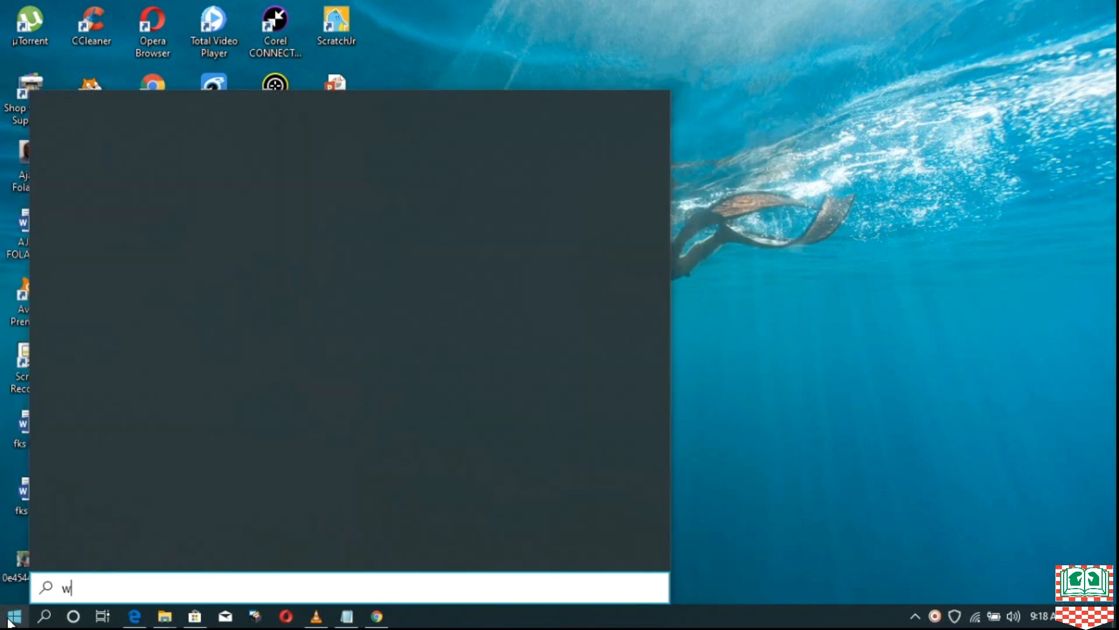
pyautogui.write('eb bui')
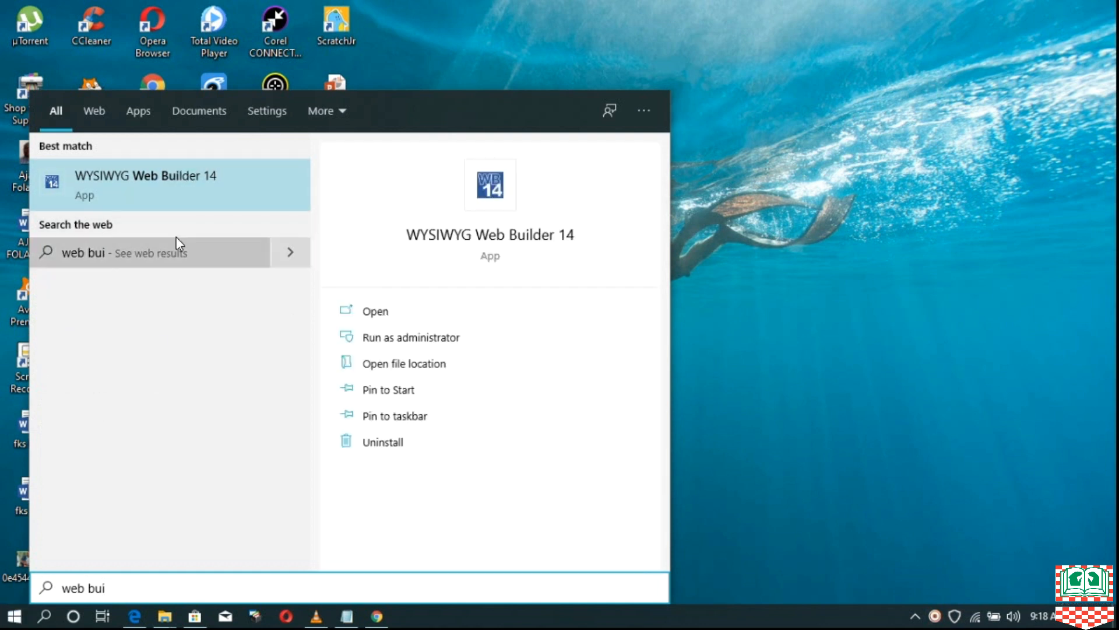
pyautogui.click(153, 185)
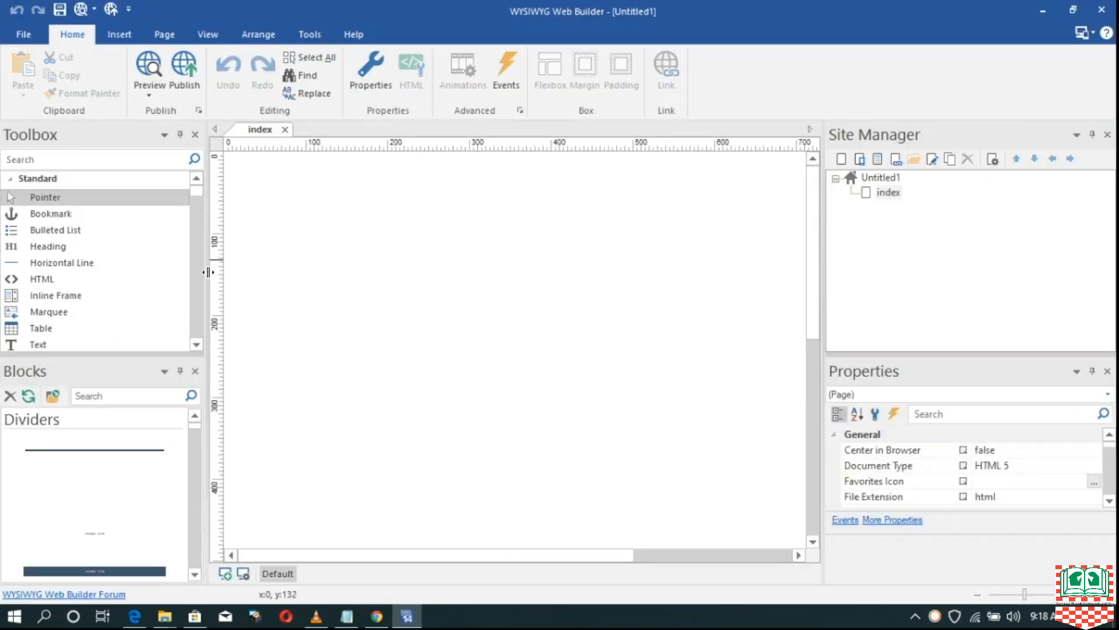
pyautogui.moveTo(208, 273); pyautogui.dragTo(132, 272)
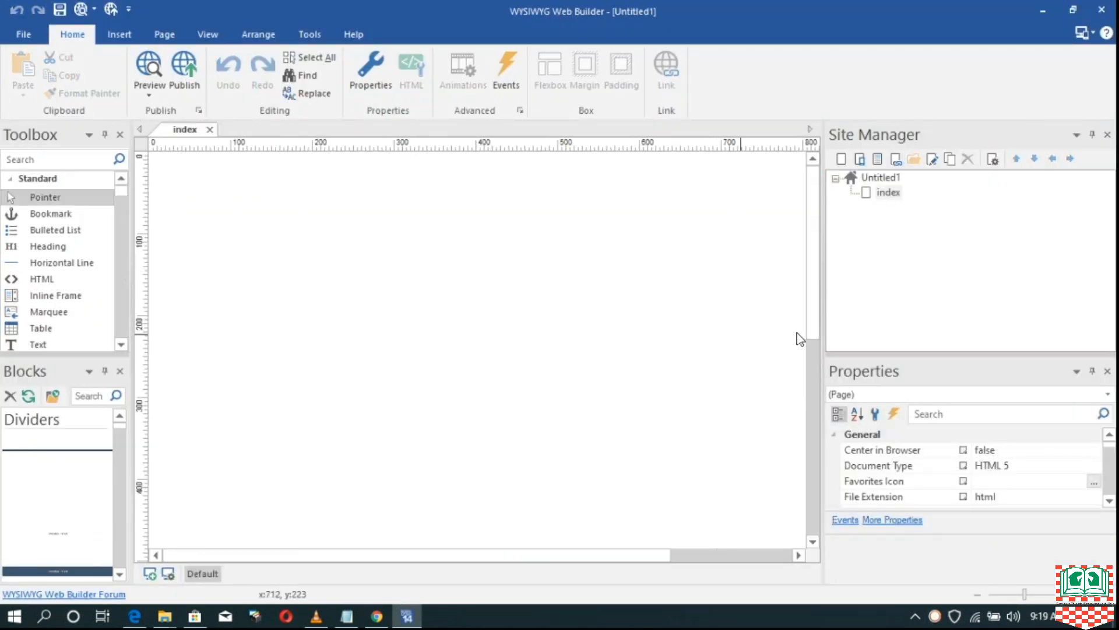
pyautogui.moveTo(820, 320); pyautogui.dragTo(971, 353)
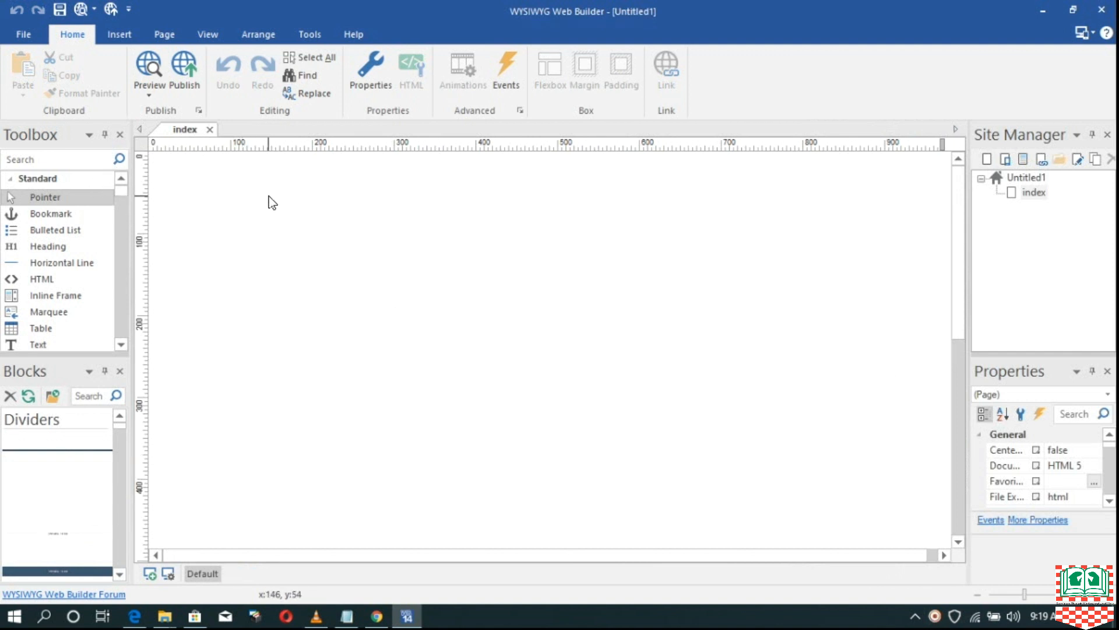
# - Give the index page a gradient background with dark green as the first colour and very pale green as the second
pyautogui.click(165, 34)
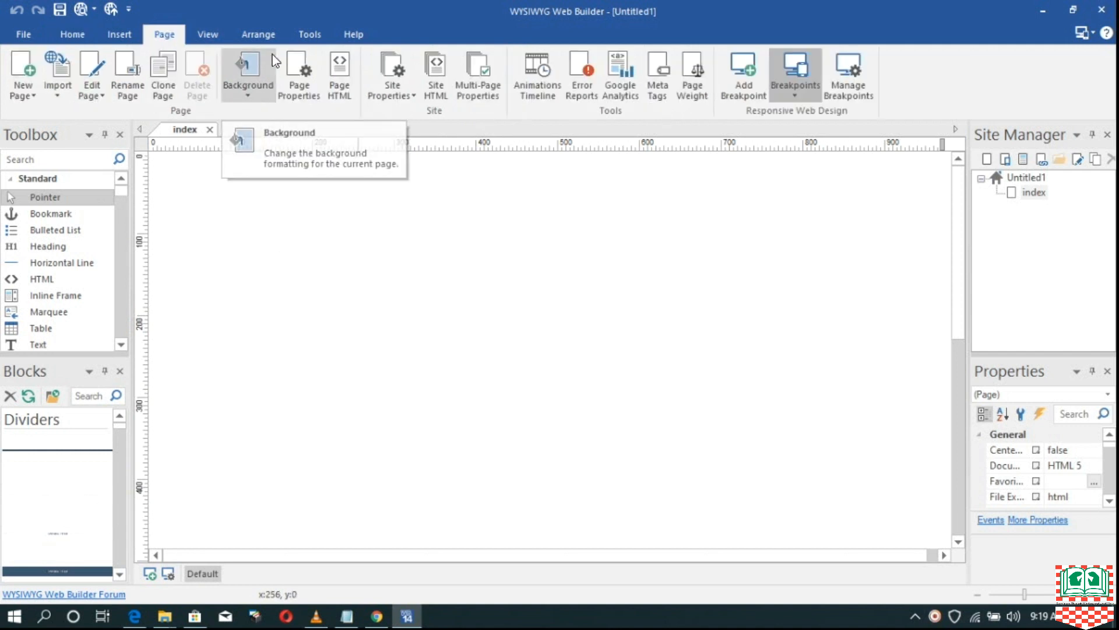
pyautogui.click(251, 90)
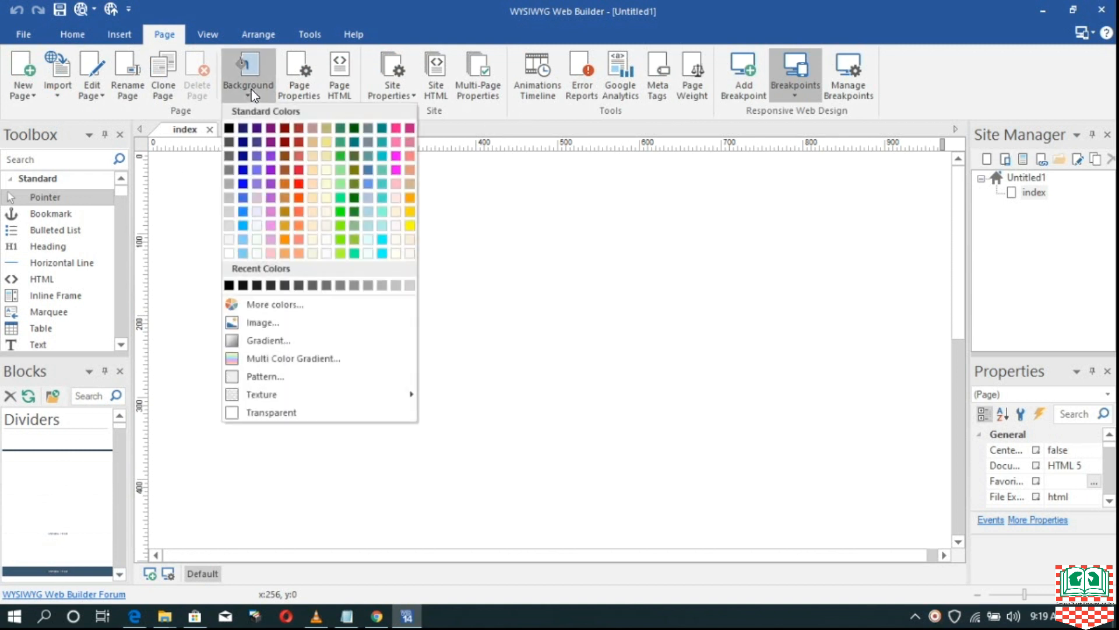
pyautogui.click(282, 341)
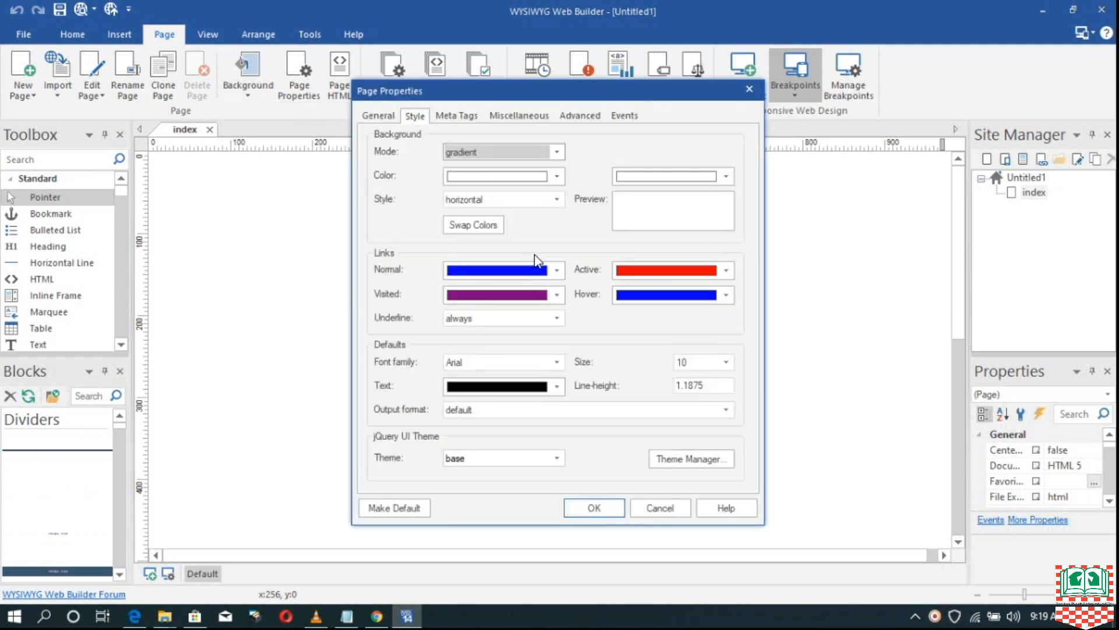
pyautogui.click(556, 177)
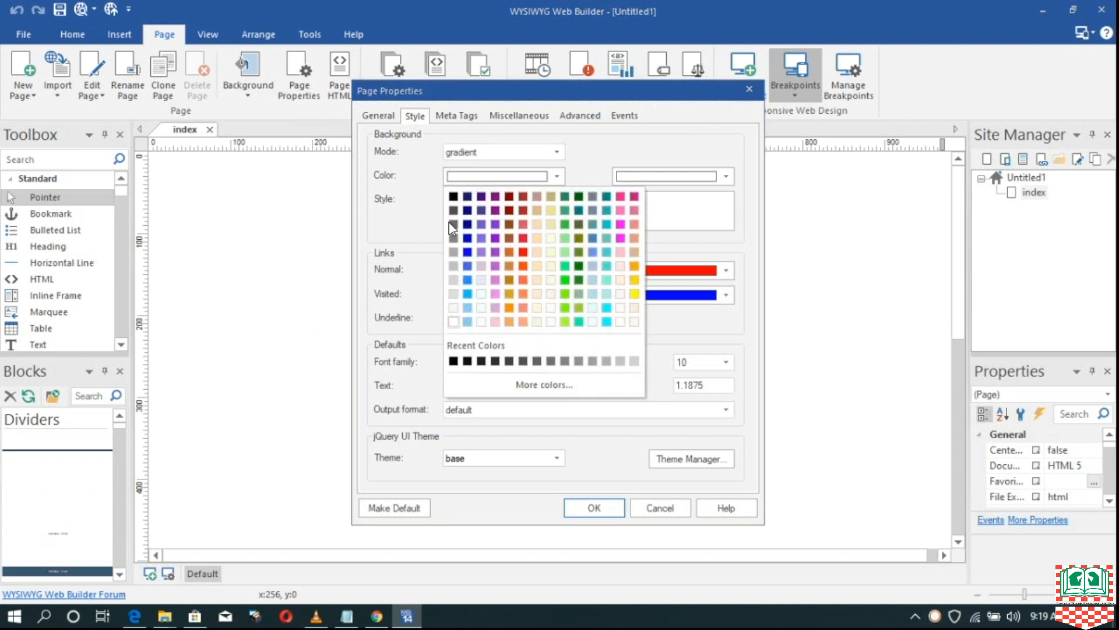
pyautogui.click(579, 280)
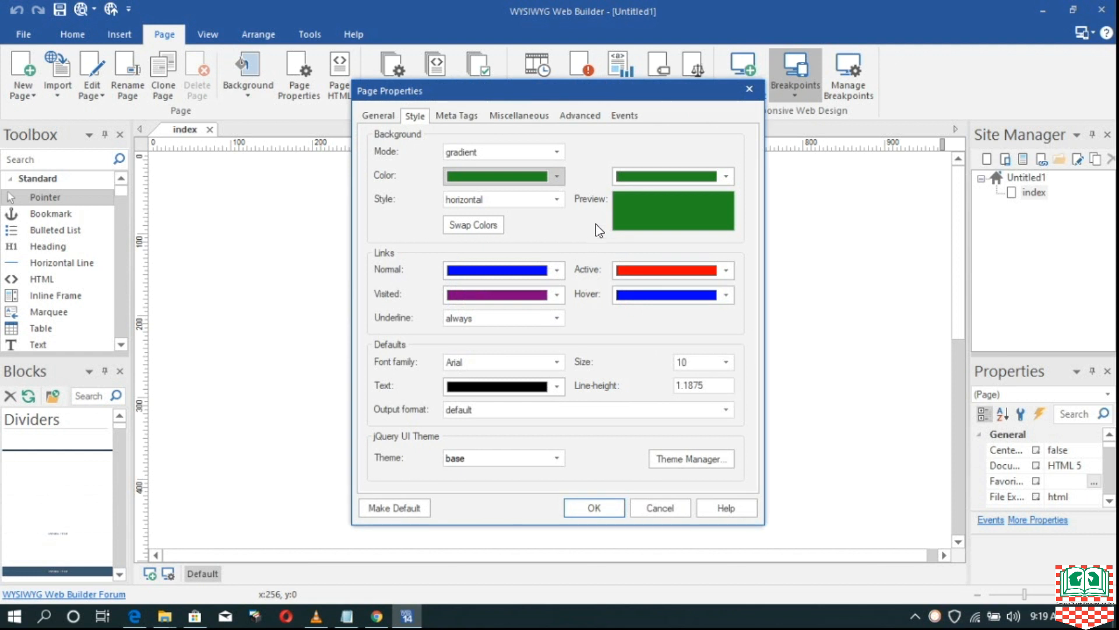
pyautogui.click(720, 178)
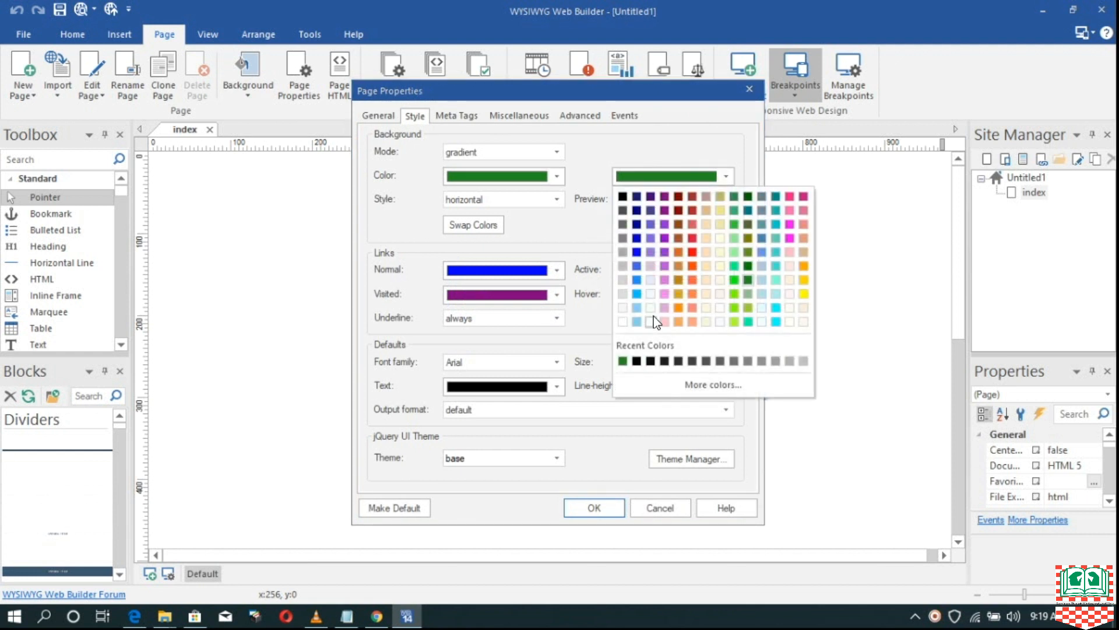
pyautogui.click(652, 310)
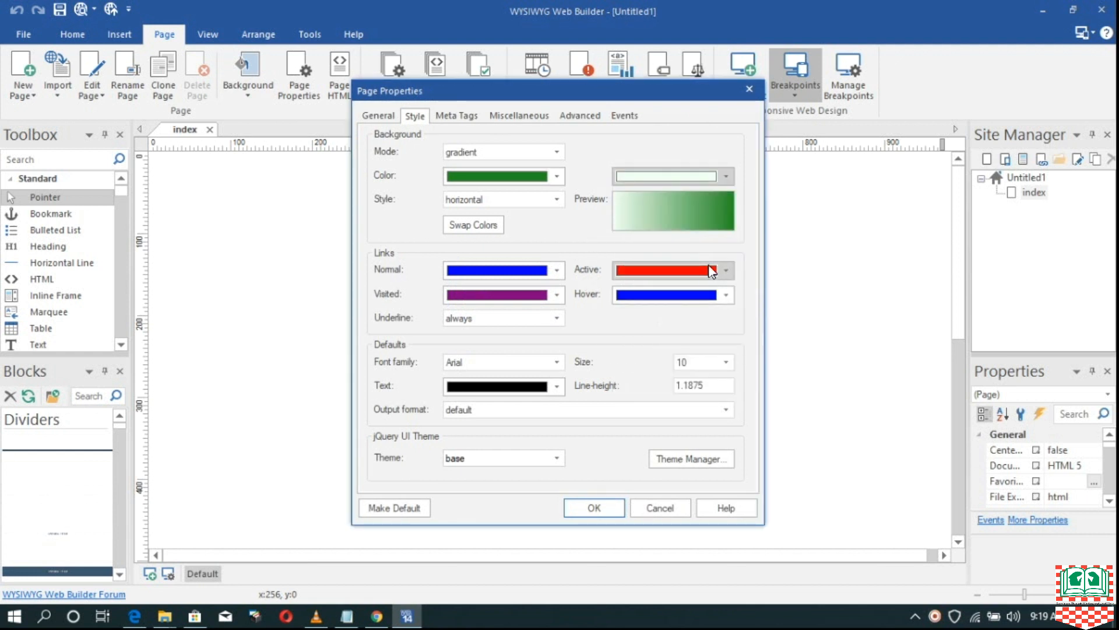
# - Set the background gradient style to vertical, apply the page properties and check the result down the page
pyautogui.click(544, 201)
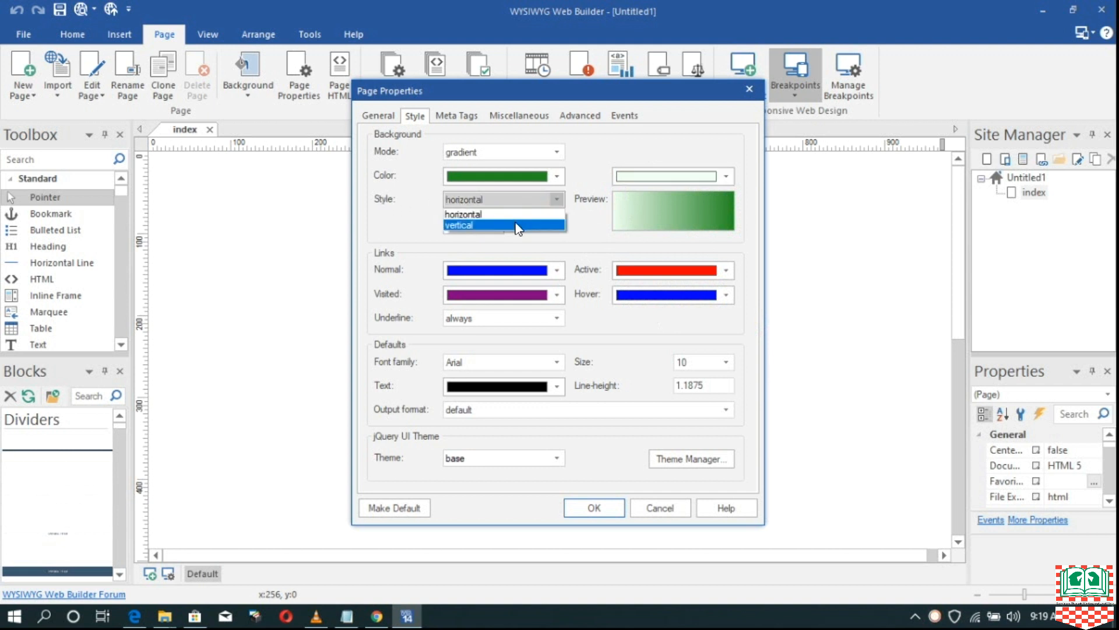
pyautogui.click(517, 226)
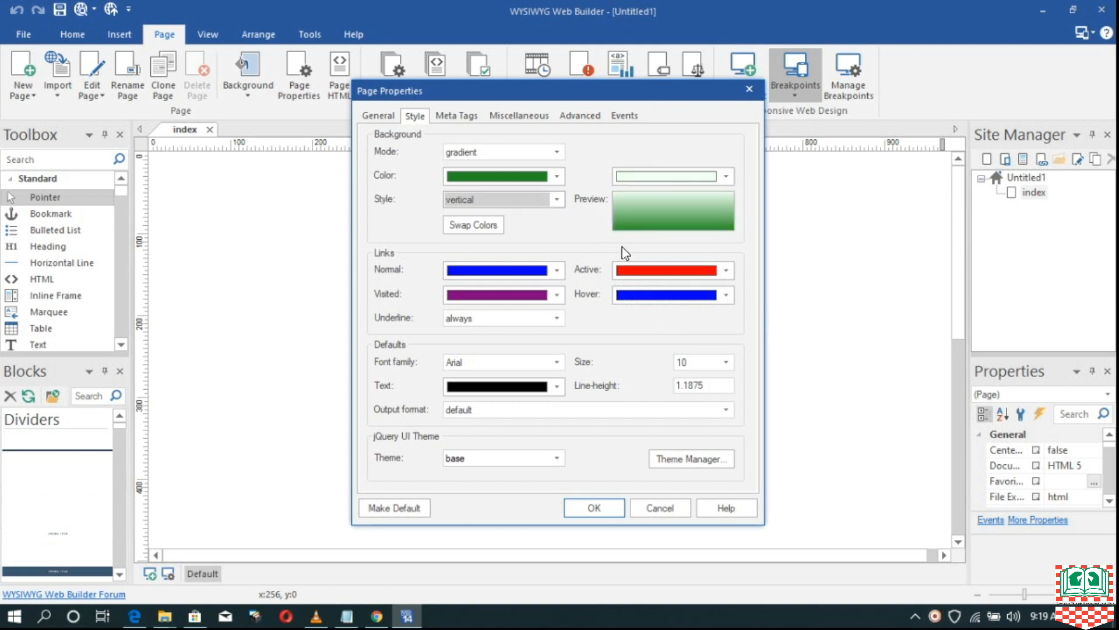
pyautogui.click(595, 515)
pyautogui.scroll(-3, 752, 309)
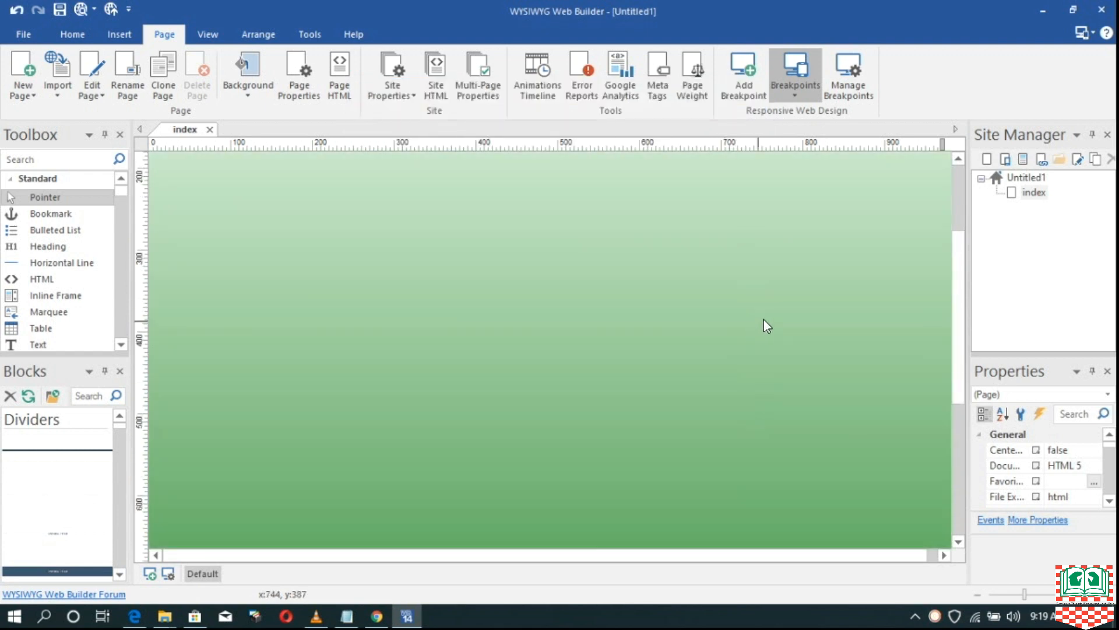
pyautogui.scroll(-3, 776, 349)
pyautogui.scroll(6, 772, 369)
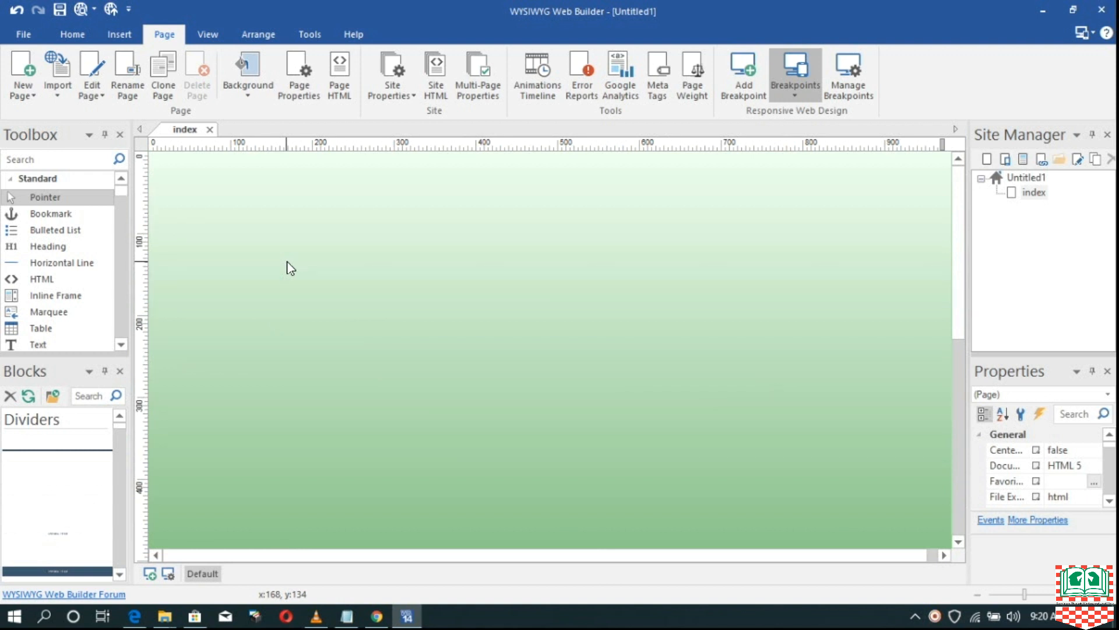
# - Insert the screen-with-triangle Audio/Video icon in the page's upper-left corner, about 86 by 71 in size
pyautogui.click(129, 43)
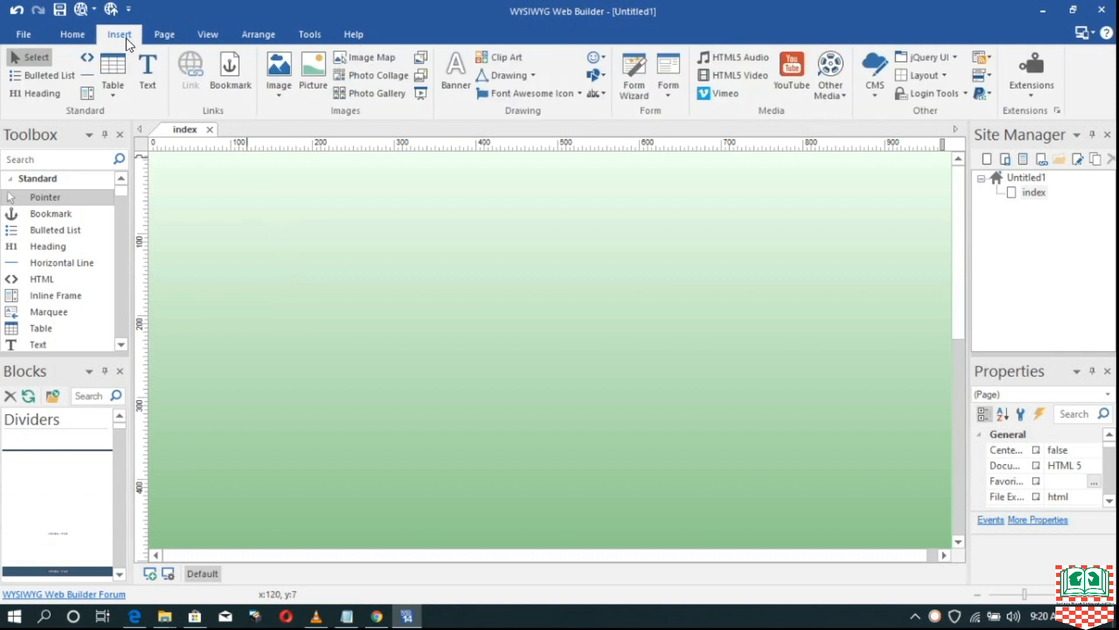
pyautogui.click(594, 57)
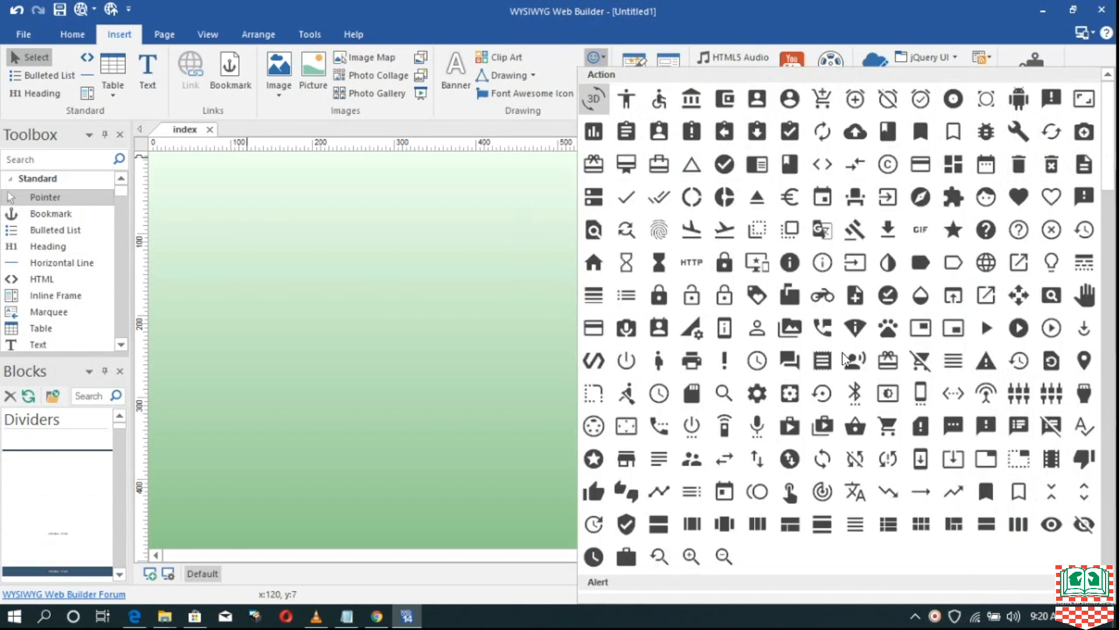
pyautogui.scroll(-3, 778, 344)
pyautogui.scroll(-2, 786, 365)
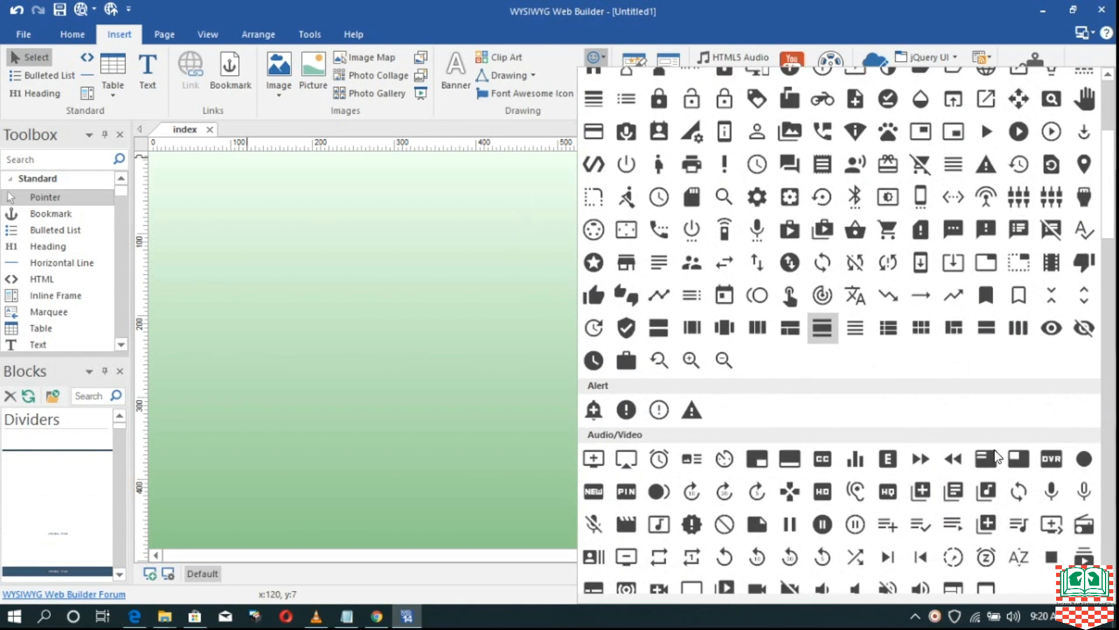
pyautogui.scroll(3, 936, 331)
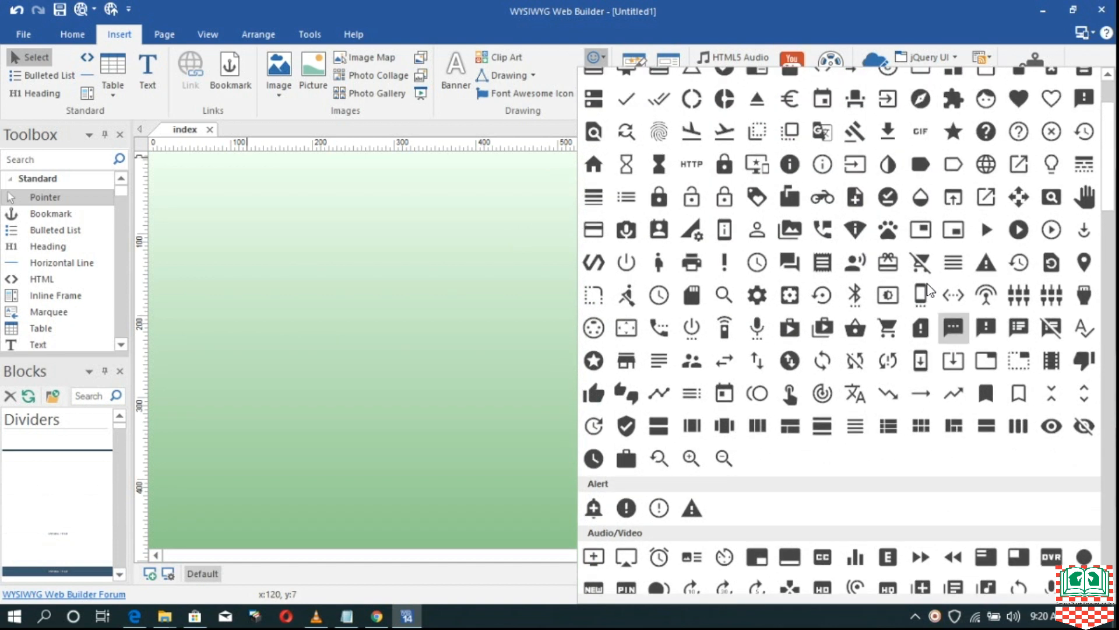
pyautogui.scroll(2, 930, 298)
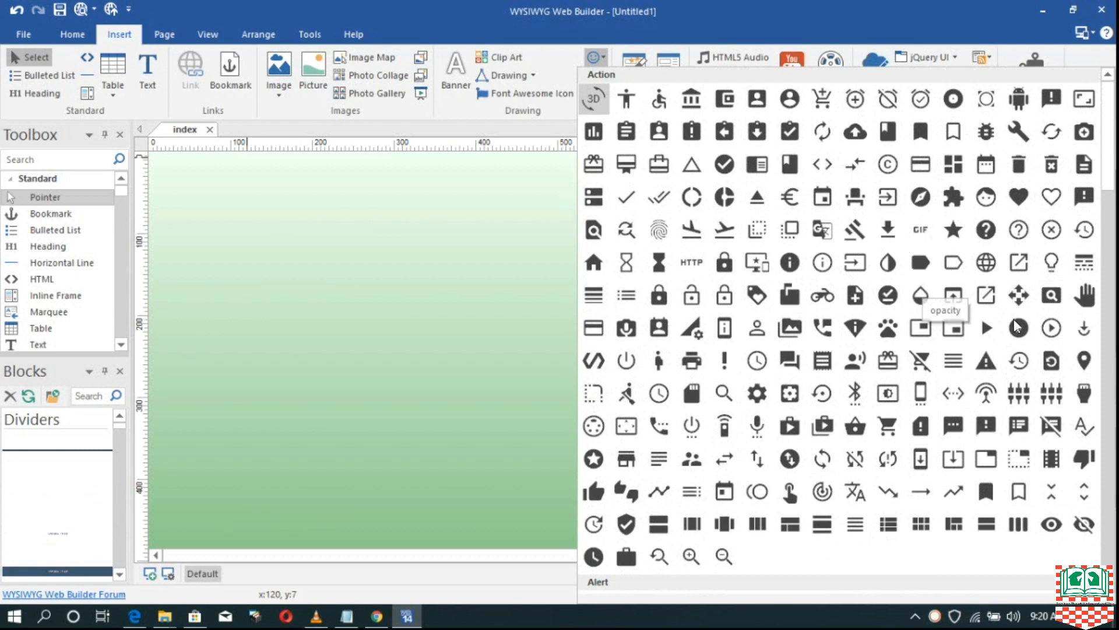
pyautogui.scroll(-3, 1020, 403)
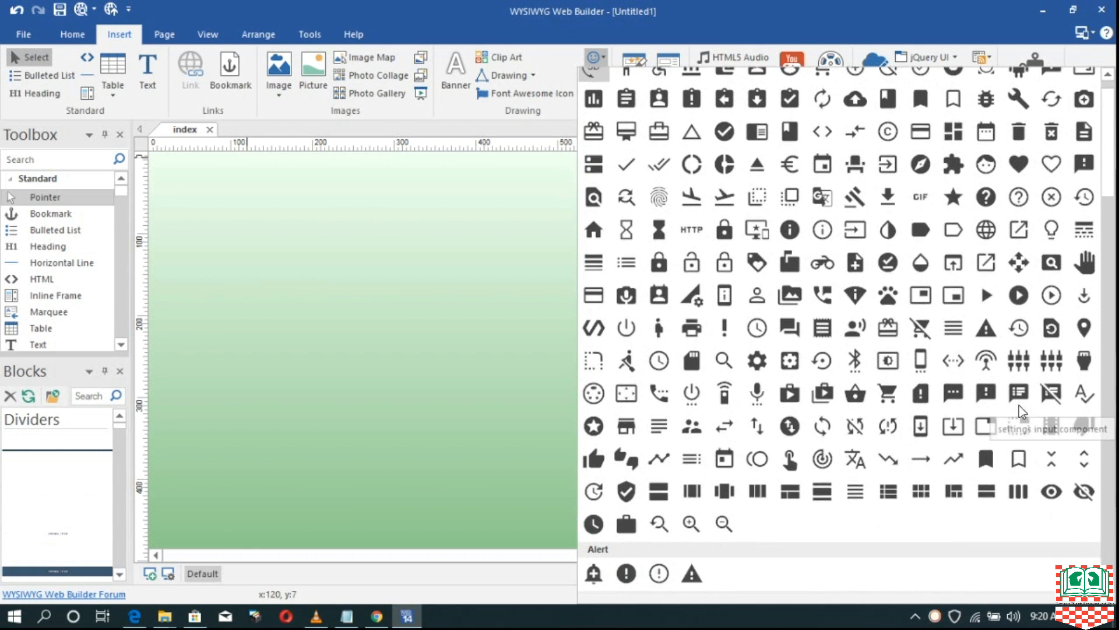
pyautogui.scroll(-4, 946, 407)
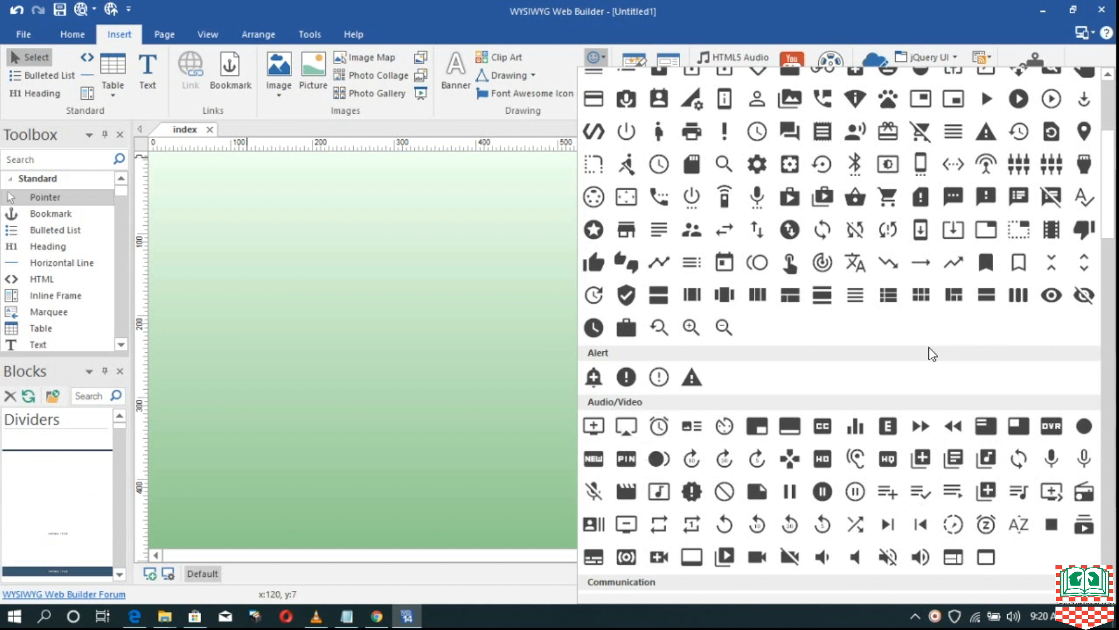
pyautogui.click(984, 93)
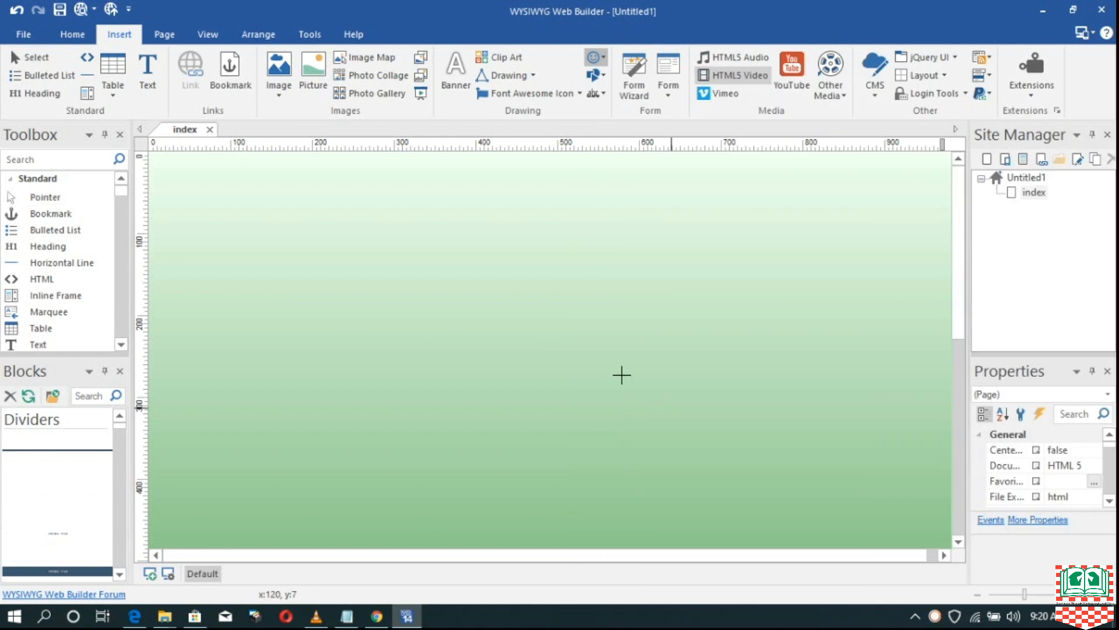
pyautogui.click(156, 161)
pyautogui.moveTo(228, 217); pyautogui.dragTo(228, 221)
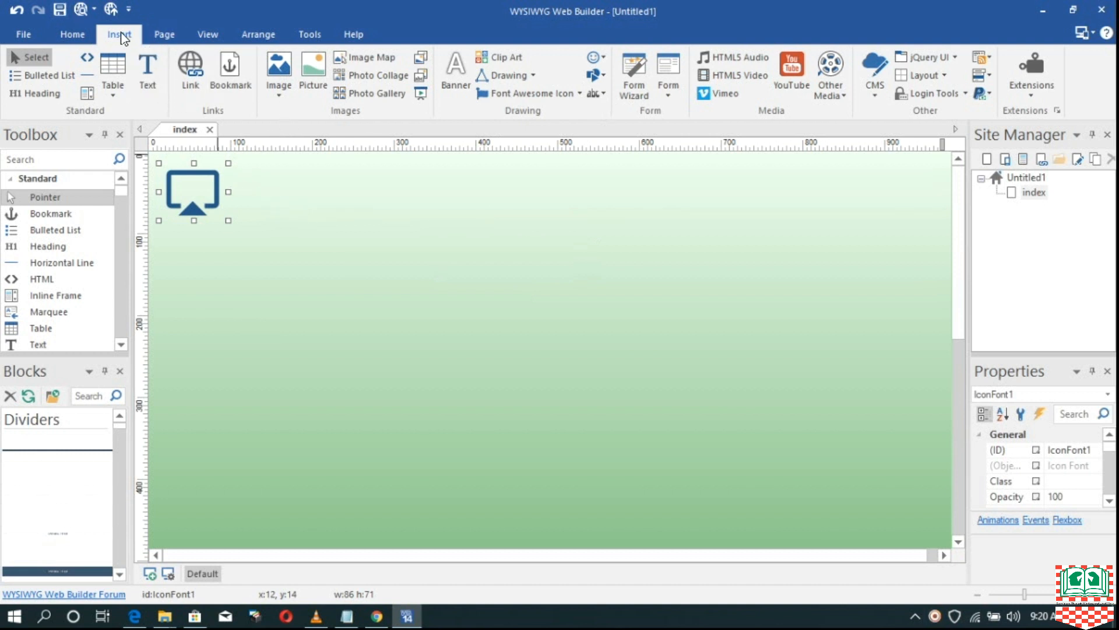
# - Insert a text art object in the red-and-blue gradient style with black shadow beside the icon, about 176 by 60
pyautogui.click(597, 96)
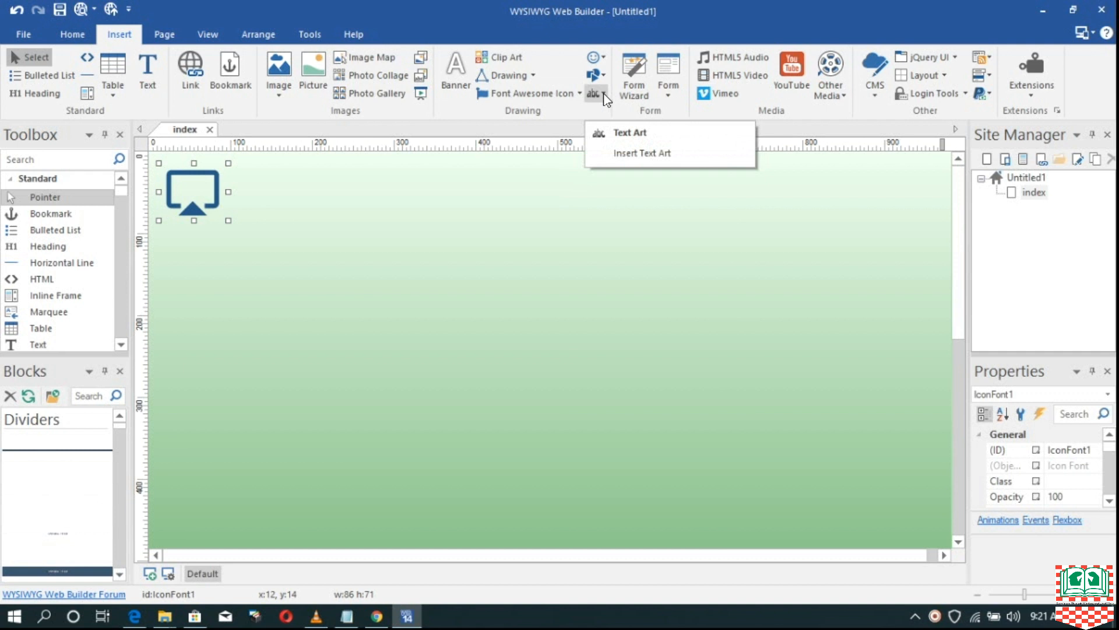
pyautogui.click(601, 94)
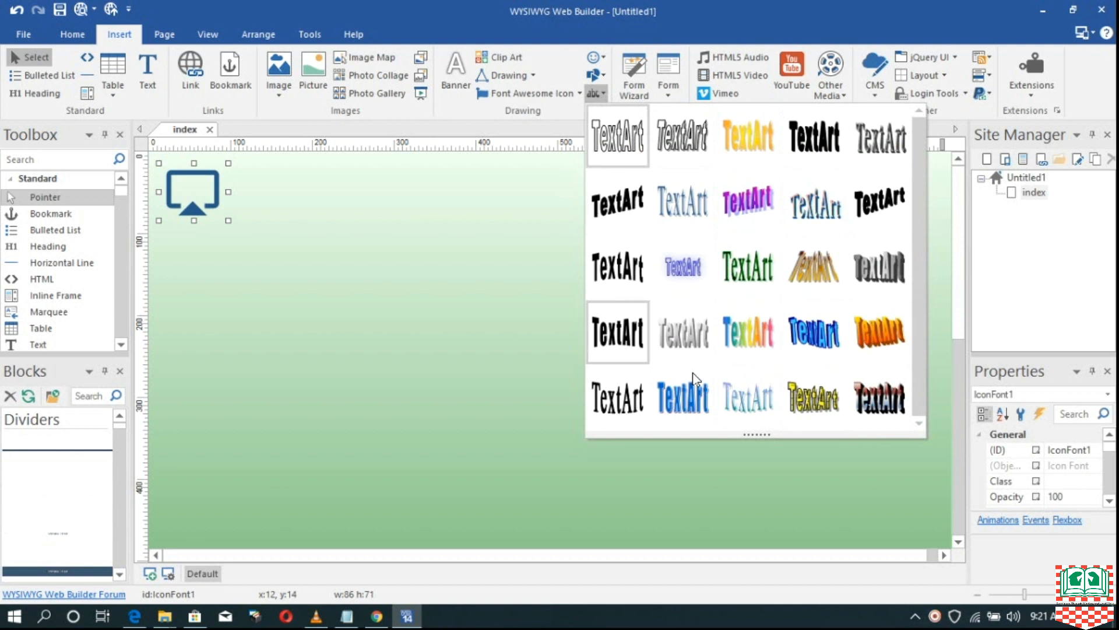
pyautogui.click(885, 396)
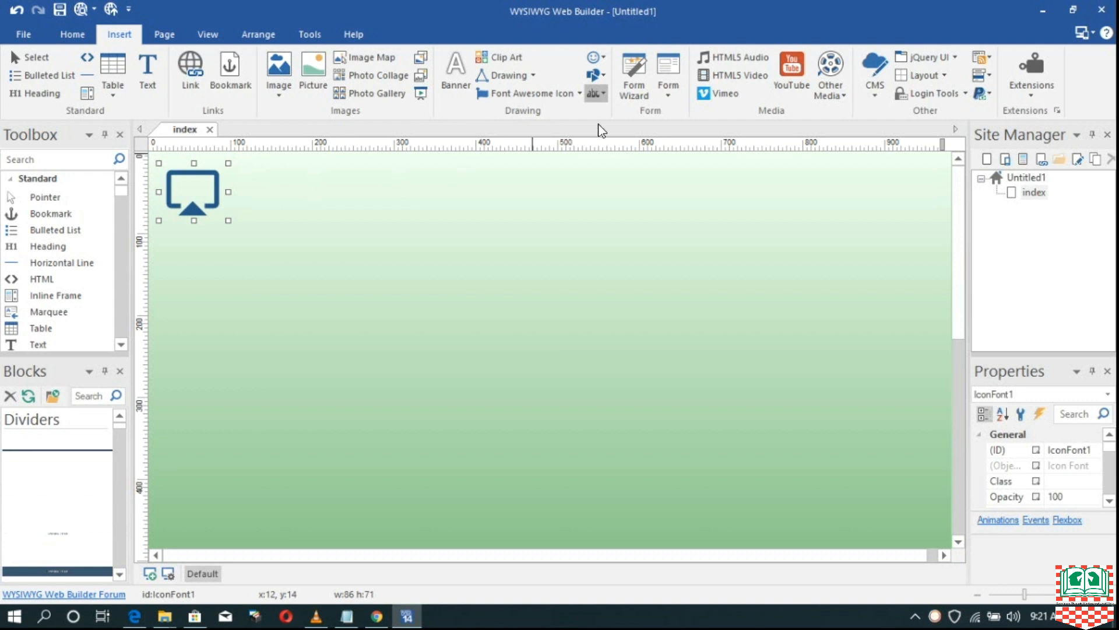
pyautogui.moveTo(242, 175)
pyautogui.mouseDown()
pyautogui.moveTo(330, 215)
pyautogui.moveTo(382, 220)
pyautogui.moveTo(324, 205)
pyautogui.mouseUp()
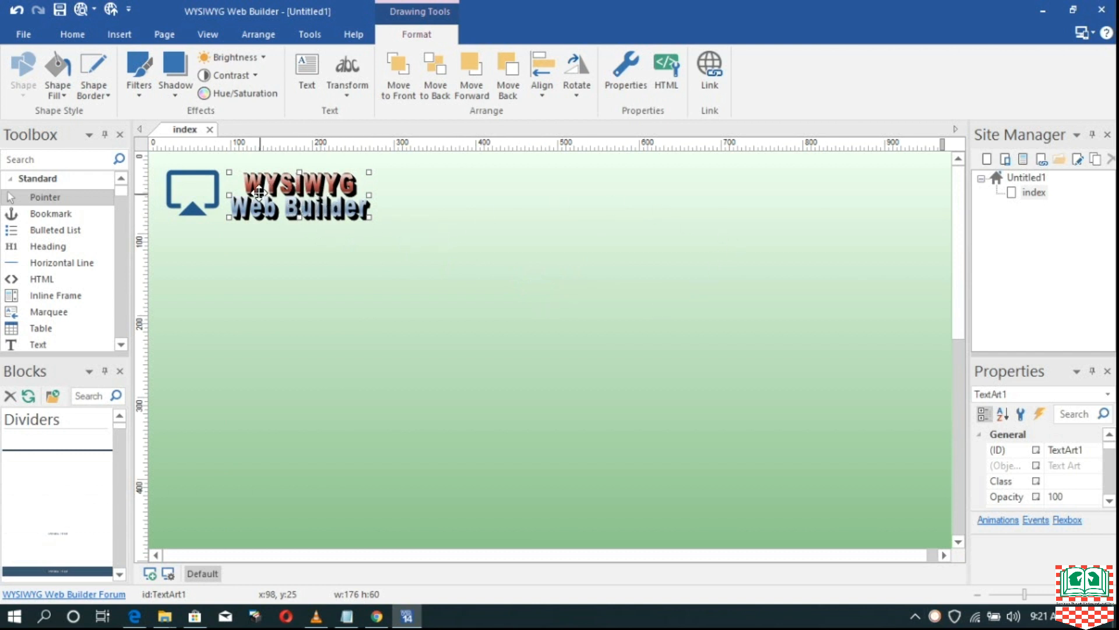
# - Replace the text art's default wording with "ICT Club"
pyautogui.doubleClick(334, 198)
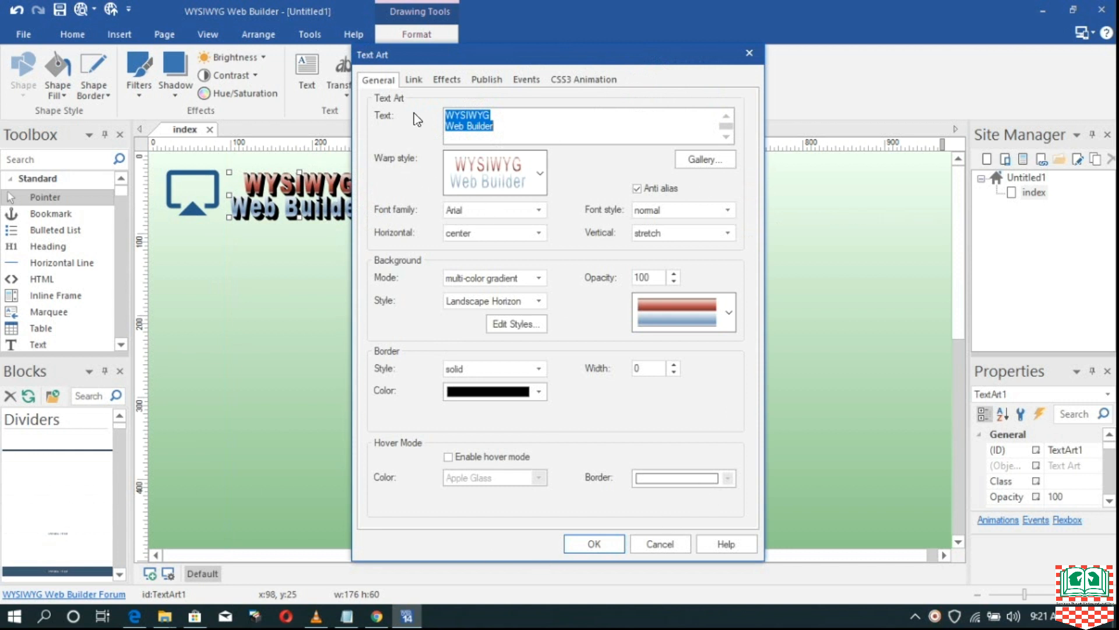
pyautogui.moveTo(516, 126); pyautogui.dragTo(441, 113)
pyautogui.press('Delete')
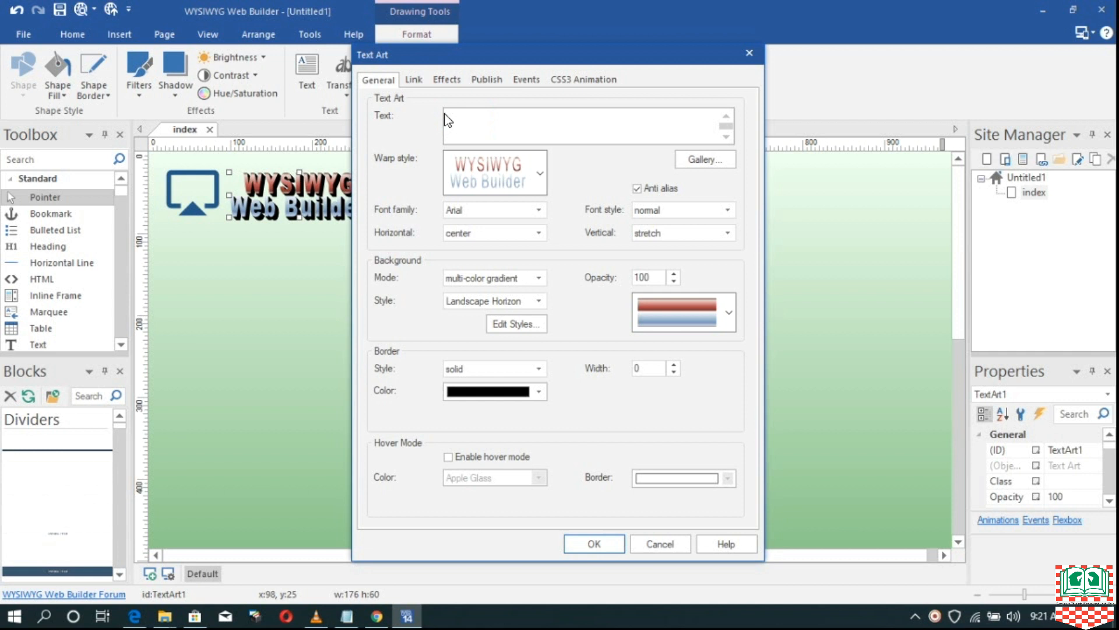
pyautogui.write('ICT Club')
pyautogui.click(596, 549)
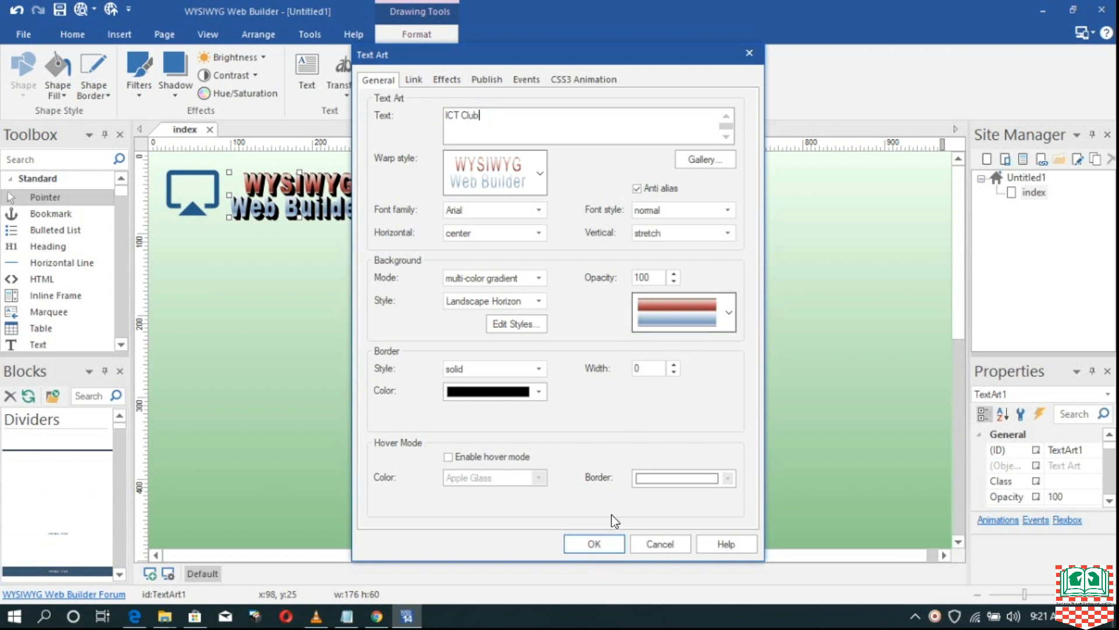
pyautogui.click(591, 541)
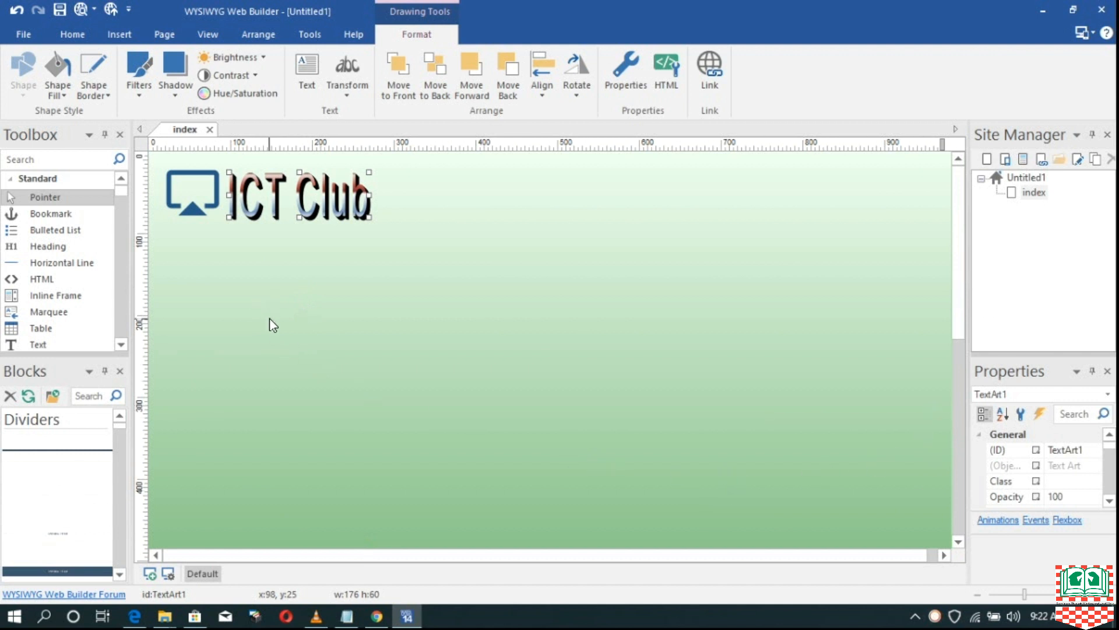
# - Draw a picture frame below the icon and title, about 943 by 343 in size
pyautogui.click(118, 36)
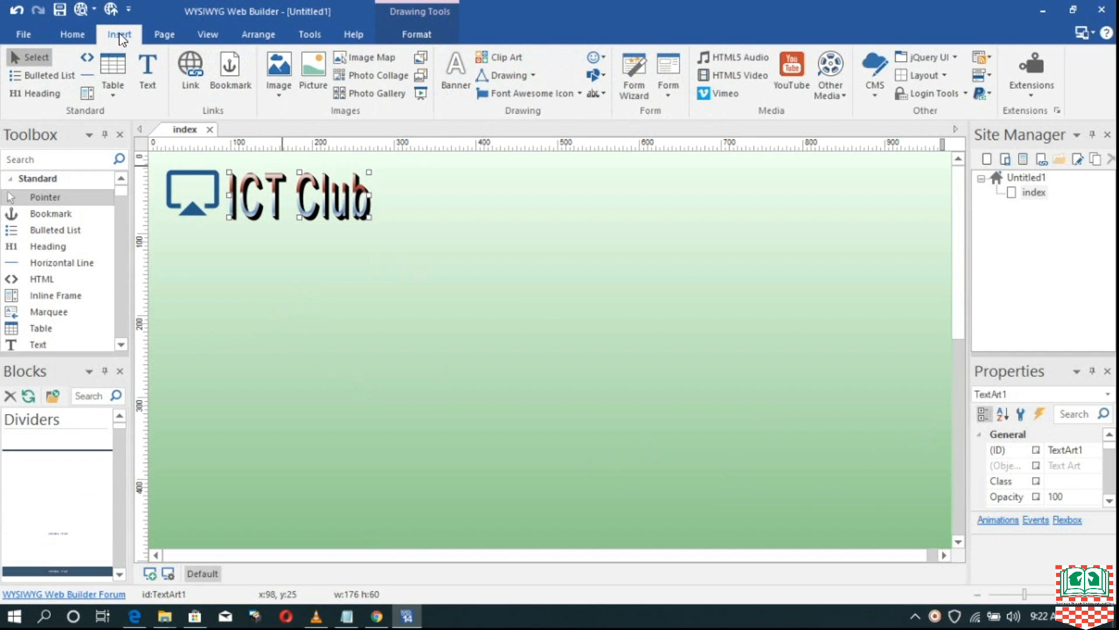
pyautogui.click(317, 73)
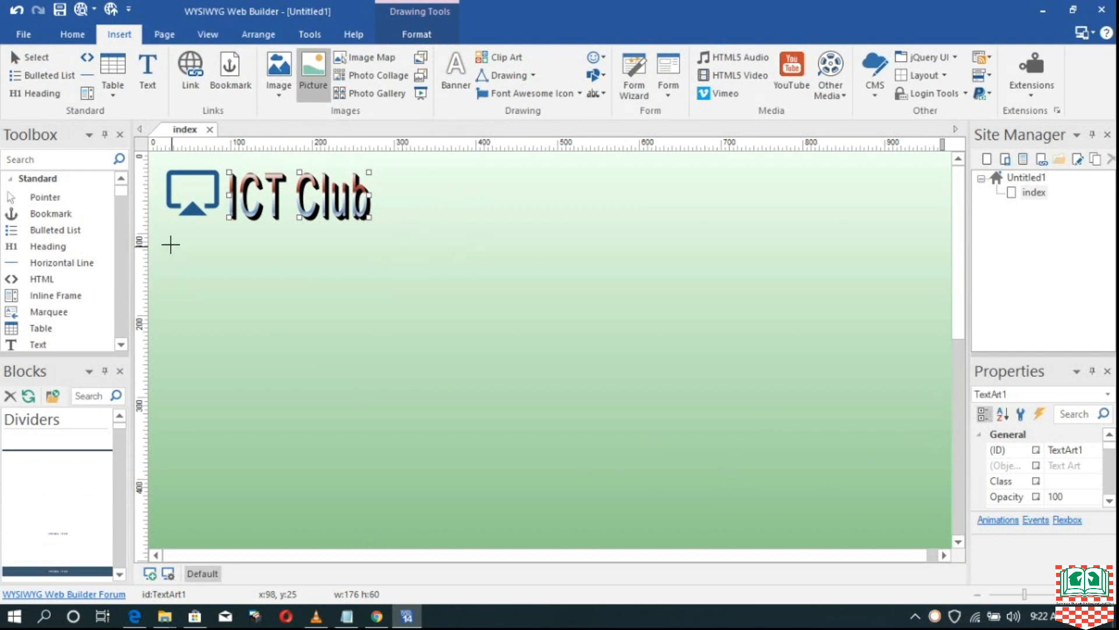
pyautogui.moveTo(170, 244); pyautogui.dragTo(936, 523)
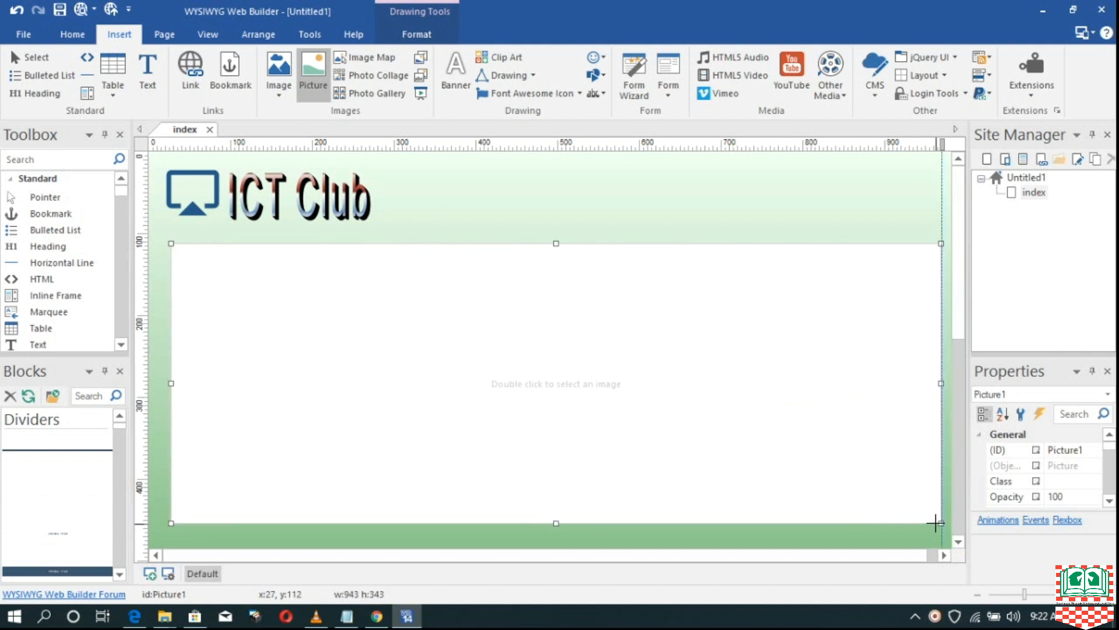
# - Load the Comp image from the Pictures library into the picture frame
pyautogui.doubleClick(581, 394)
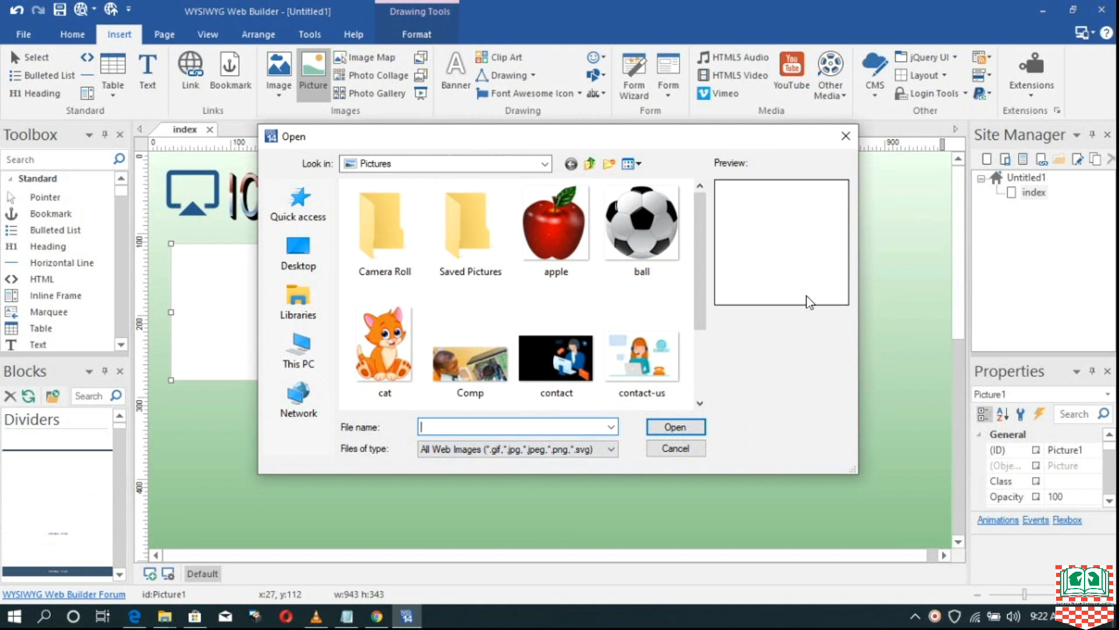
pyautogui.click(302, 298)
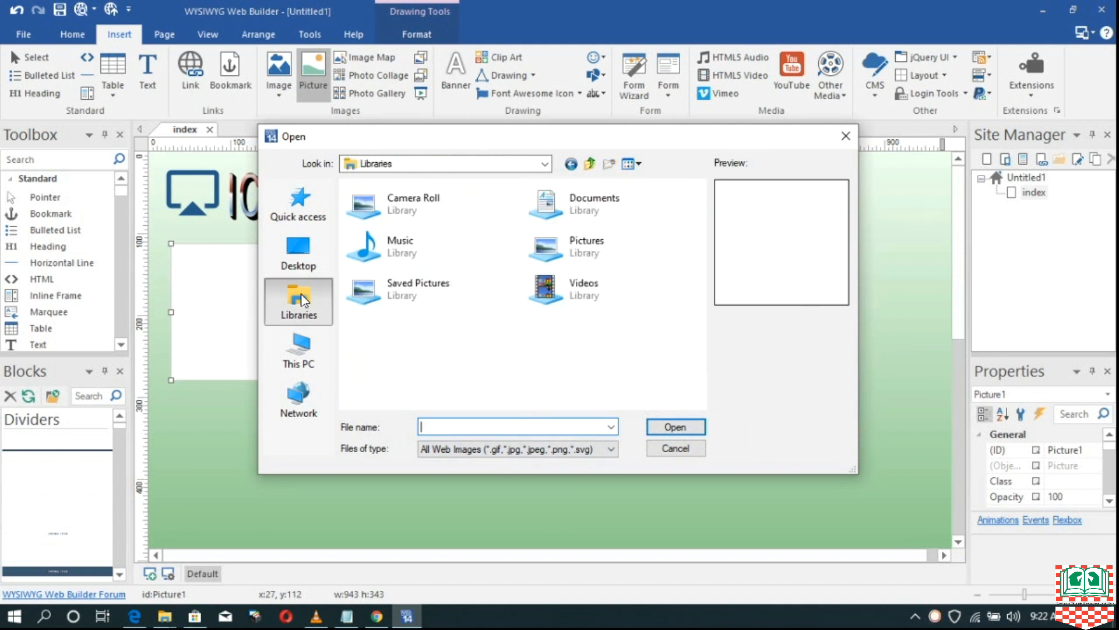
pyautogui.doubleClick(588, 250)
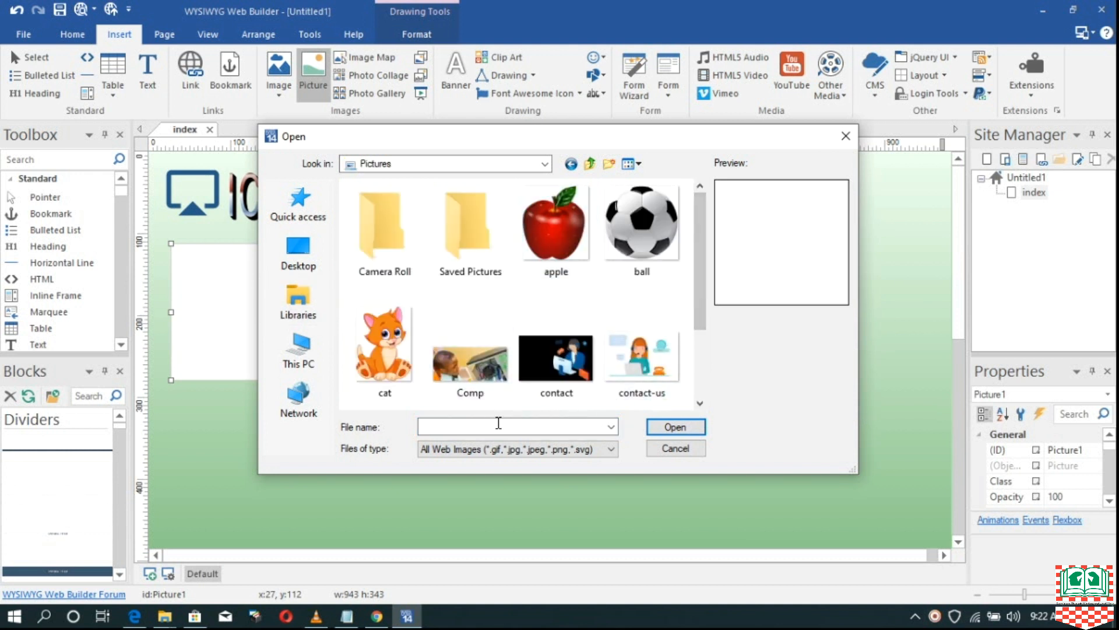
pyautogui.click(471, 365)
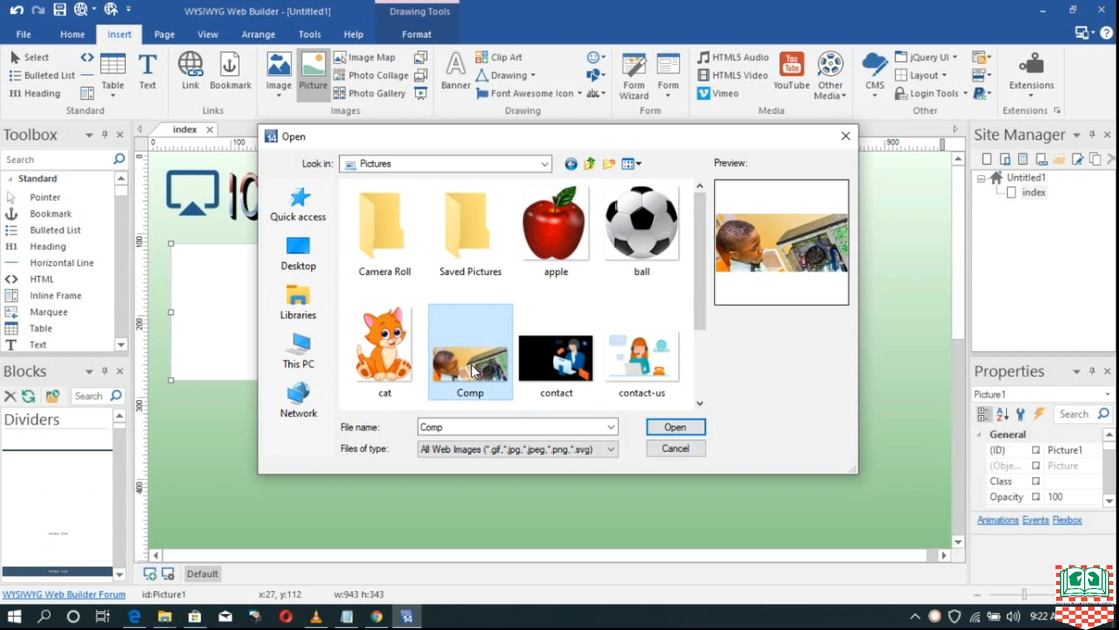
pyautogui.click(677, 428)
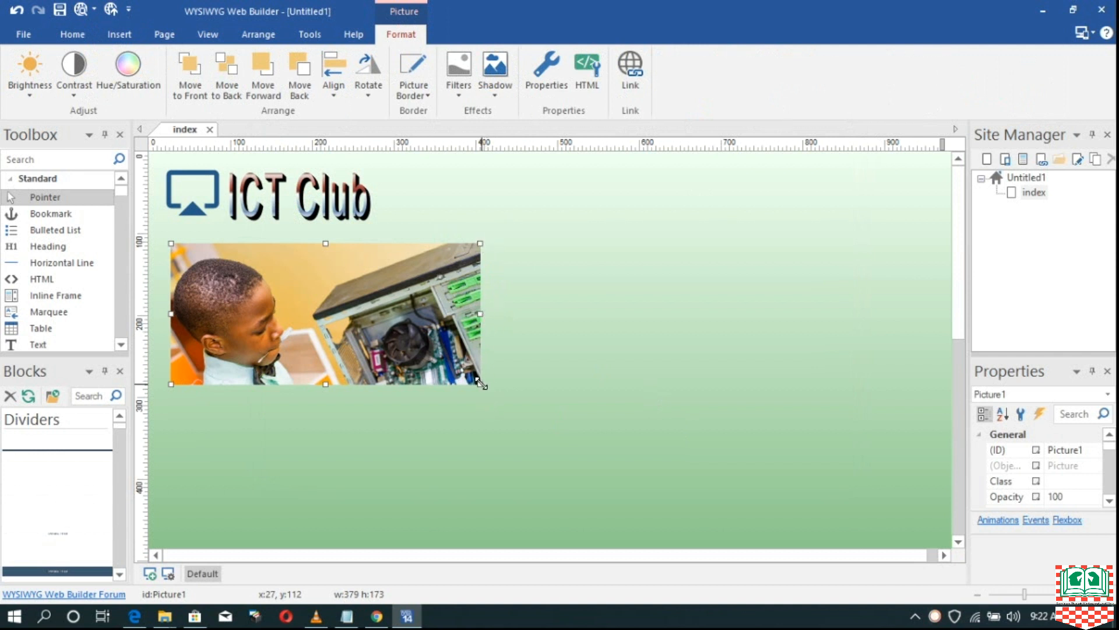
# - Enlarge the Comp picture to about 929 by 347 so it spans nearly the full page width
pyautogui.moveTo(481, 384); pyautogui.dragTo(779, 490)
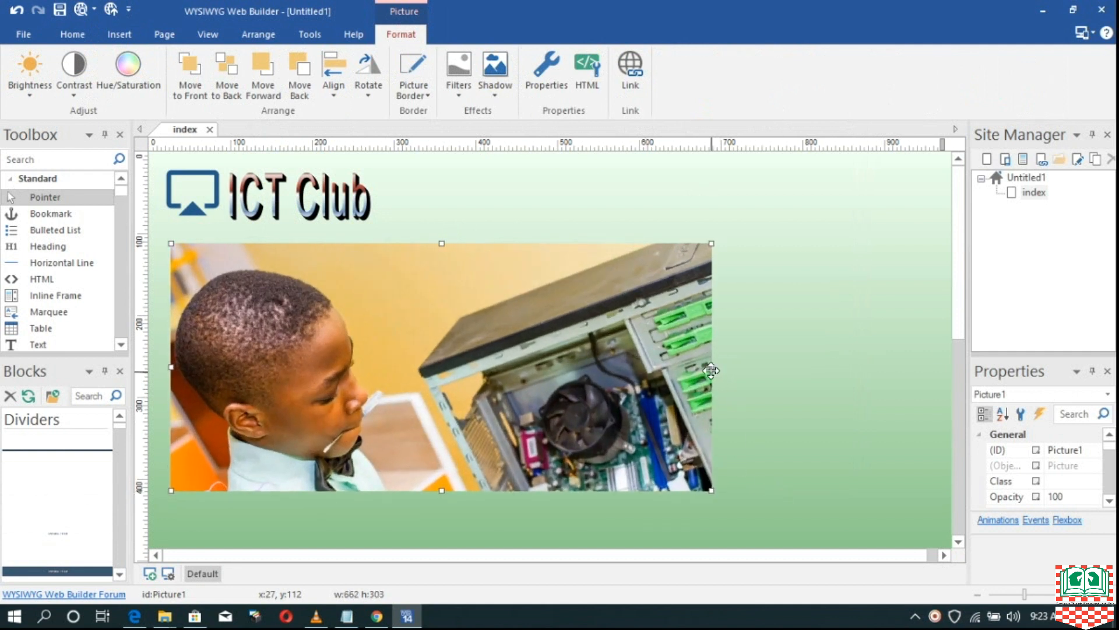
pyautogui.moveTo(711, 491); pyautogui.dragTo(790, 526)
pyautogui.moveTo(787, 385); pyautogui.dragTo(930, 386)
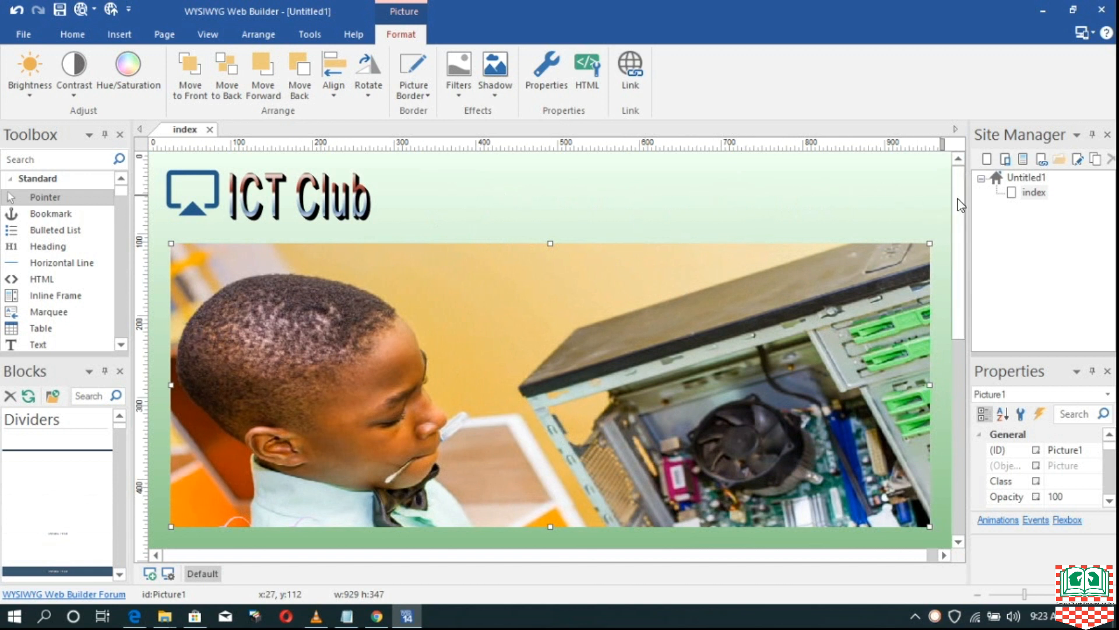
# - Draw a rounded rectangle bar just below the picture, about 874 by 64 in size
pyautogui.moveTo(959, 198); pyautogui.dragTo(979, 275)
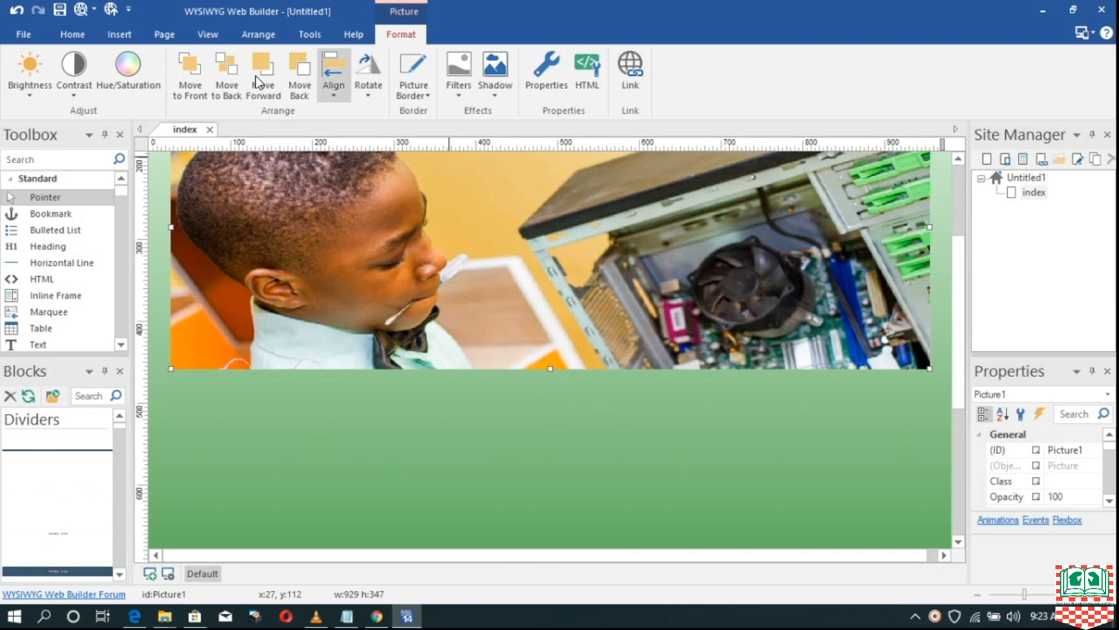
pyautogui.click(119, 35)
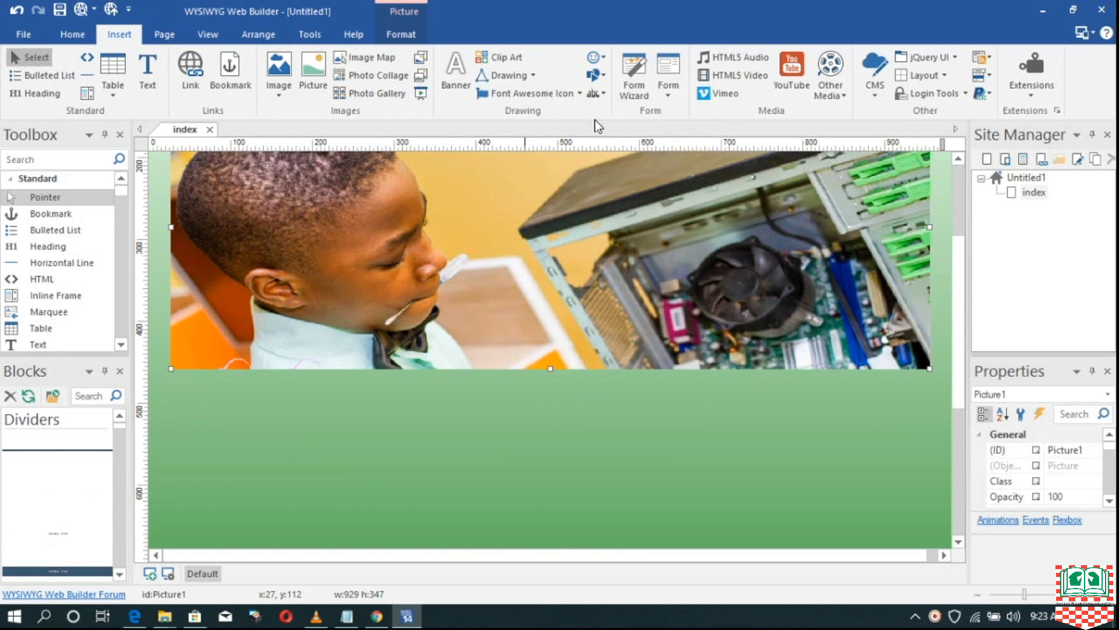
pyautogui.click(603, 75)
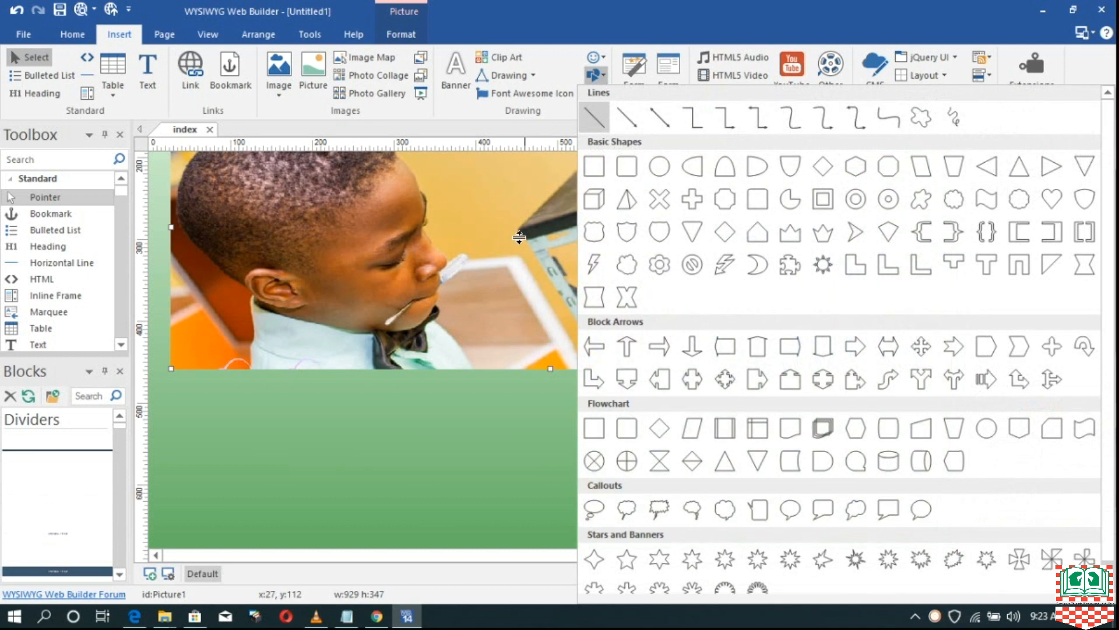
pyautogui.click(627, 167)
pyautogui.moveTo(186, 380); pyautogui.dragTo(901, 432)
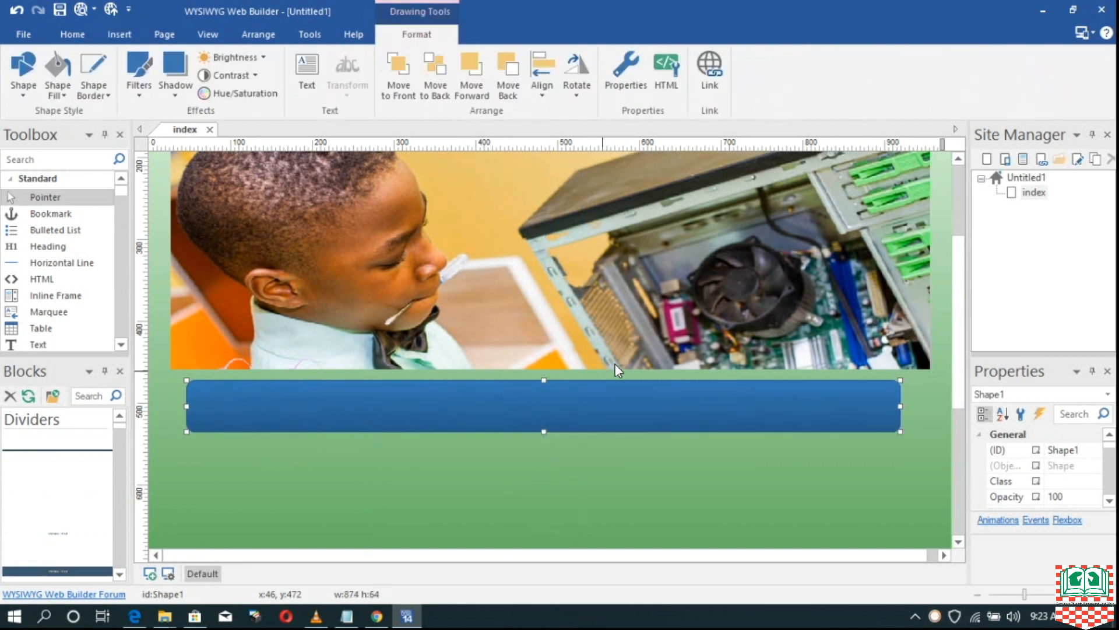
# - Check the layout from the title down, and centre the blue bar under the picture at about x 54, y 476
pyautogui.scroll(3, 618, 338)
pyautogui.scroll(1, 618, 319)
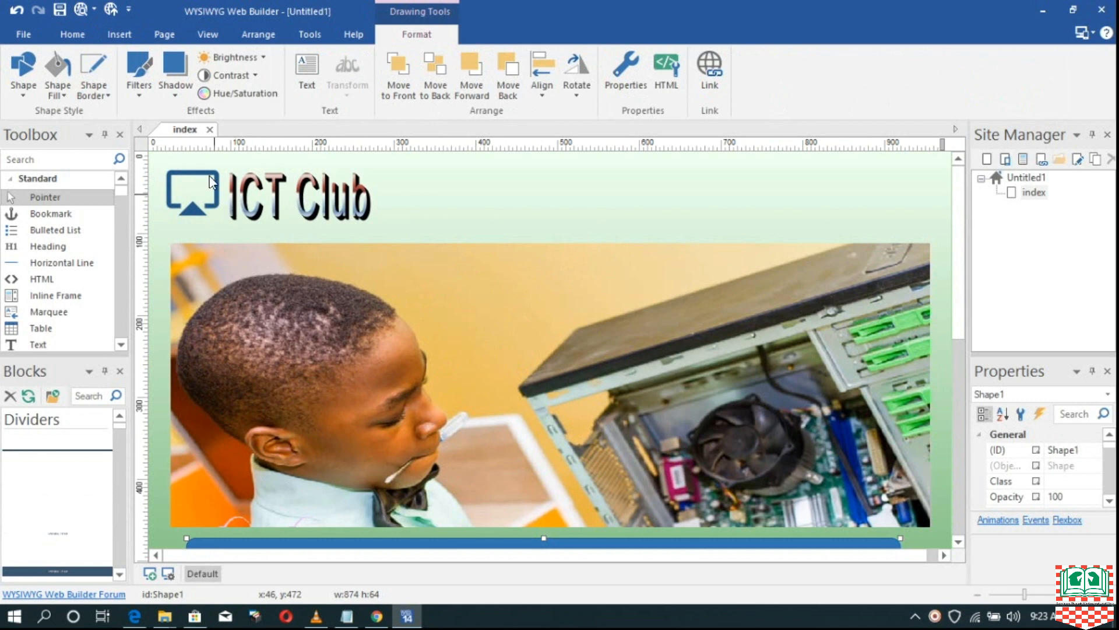
pyautogui.scroll(-2, 536, 241)
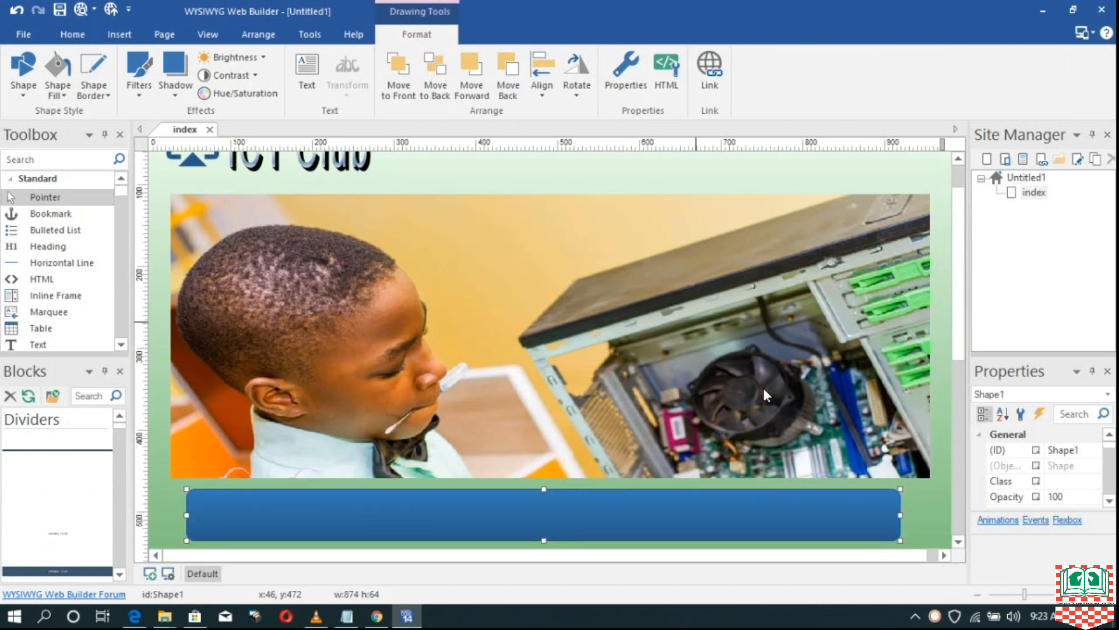
pyautogui.scroll(-2, 741, 336)
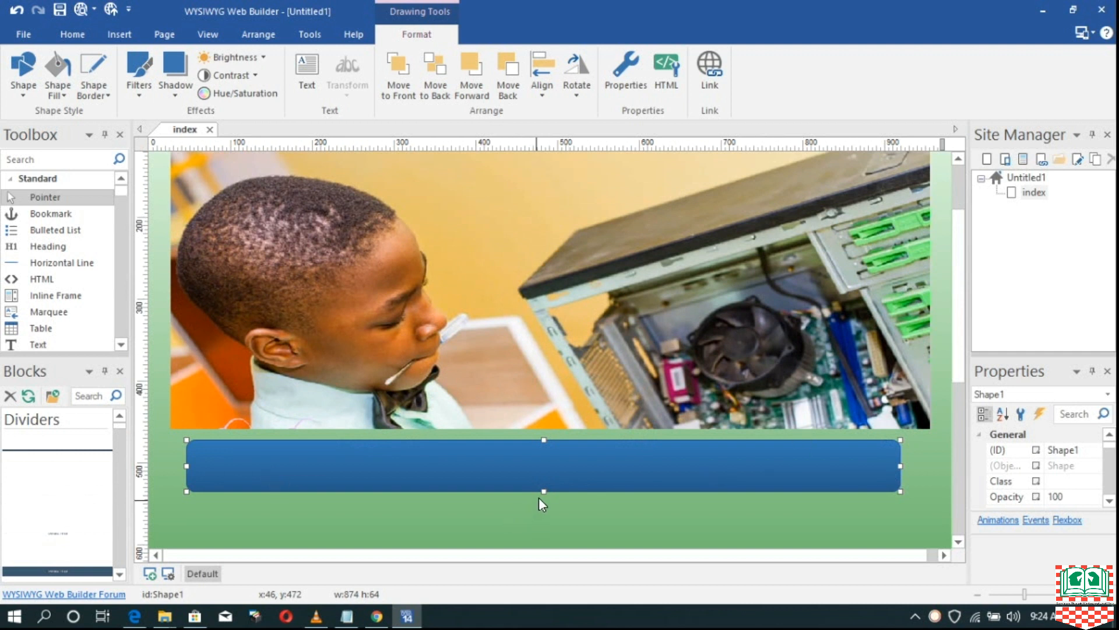
pyautogui.moveTo(552, 464); pyautogui.dragTo(557, 478)
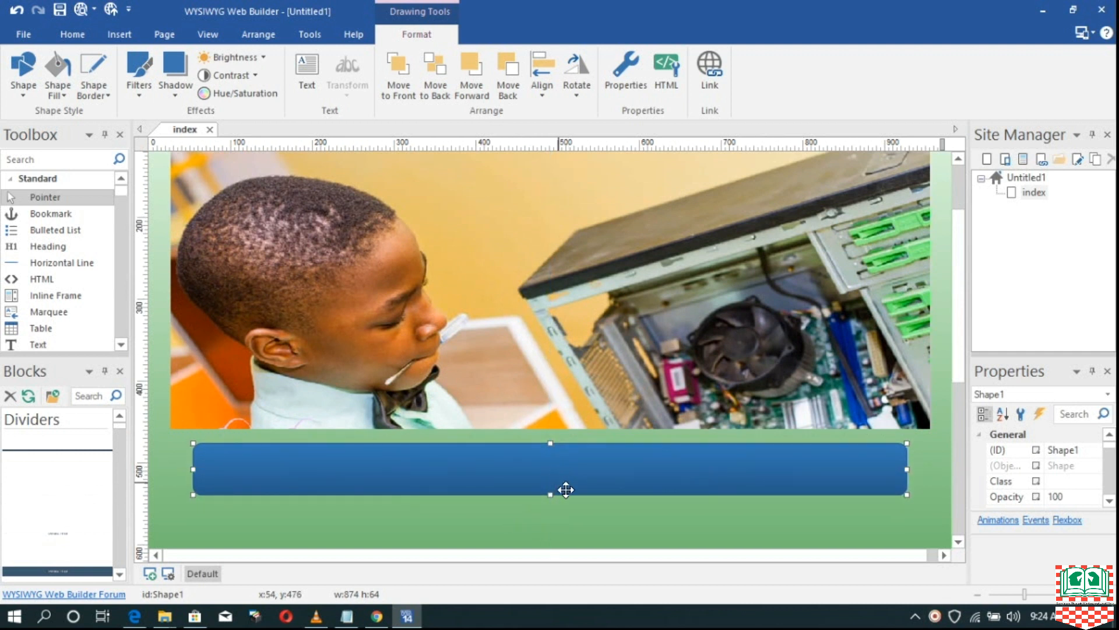
# - Add a text object about 322 wide on the blue bar and move it to about x 180, y 500
pyautogui.scroll(-2, 630, 393)
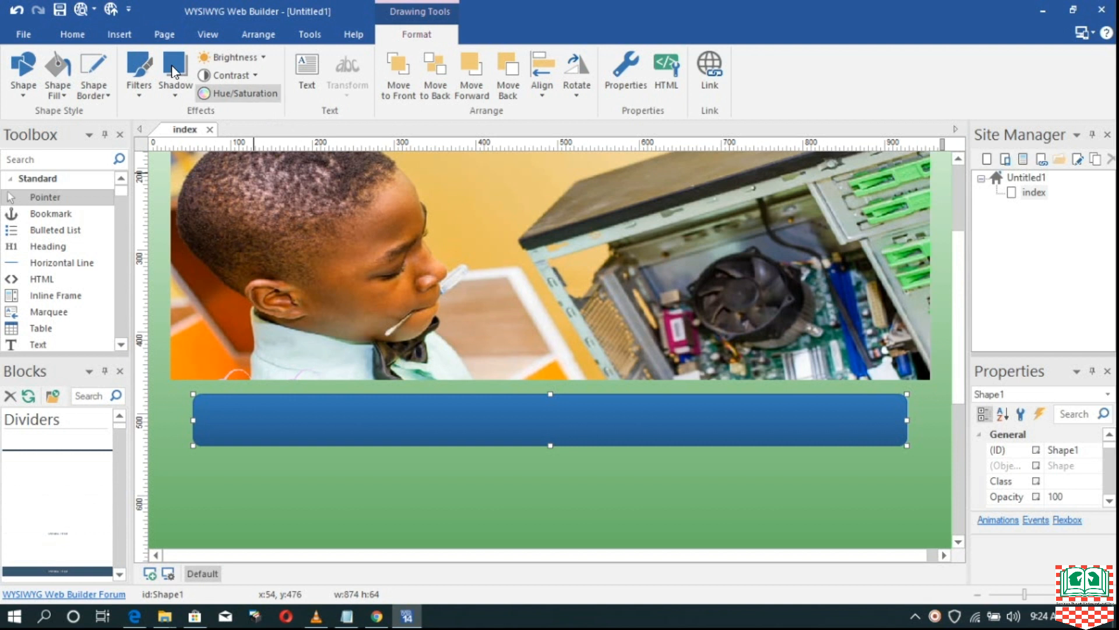
pyautogui.click(121, 34)
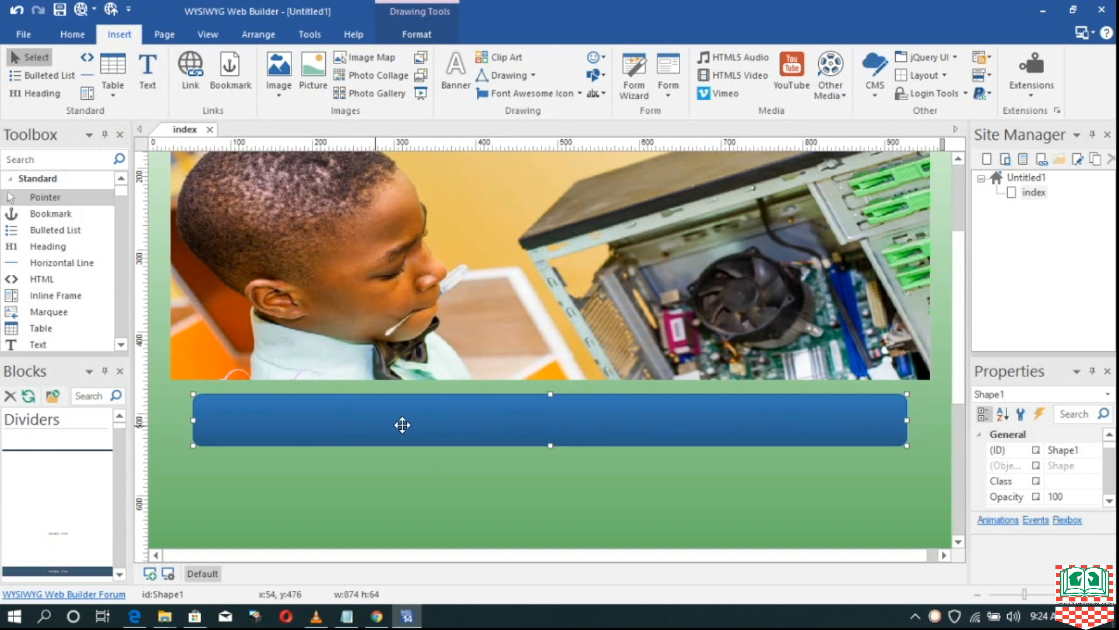
pyautogui.click(151, 70)
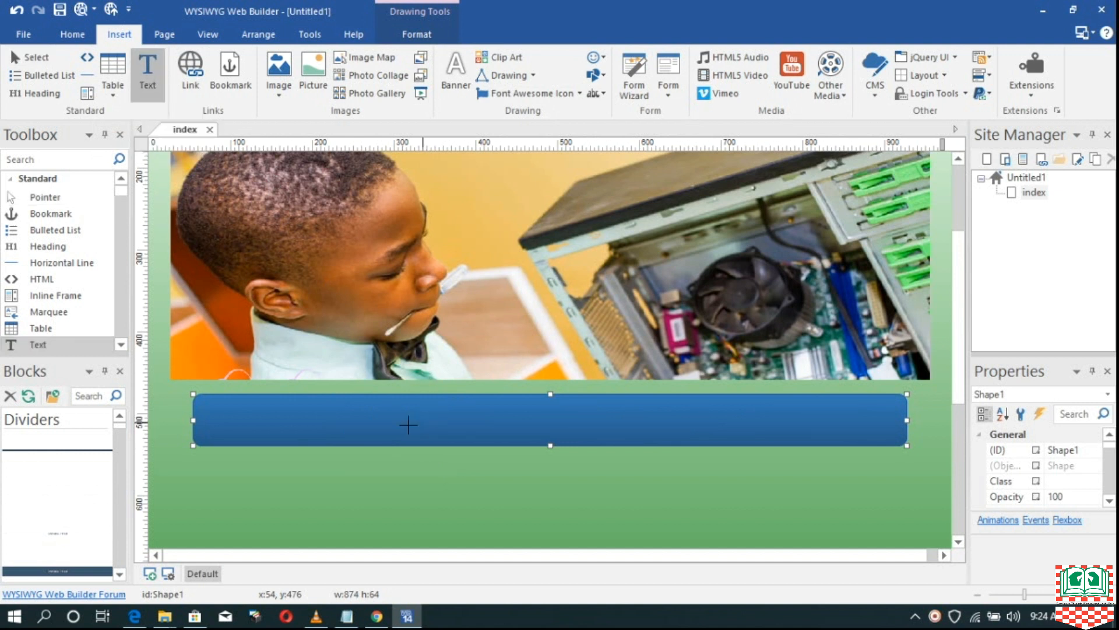
pyautogui.moveTo(297, 401); pyautogui.dragTo(560, 445)
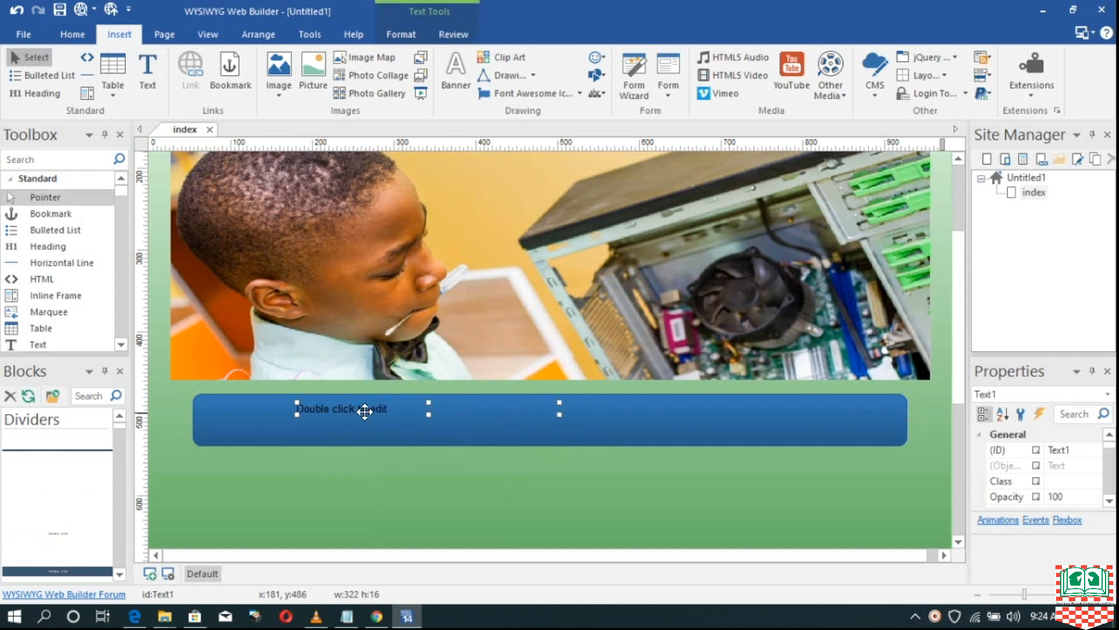
pyautogui.moveTo(383, 410); pyautogui.dragTo(383, 422)
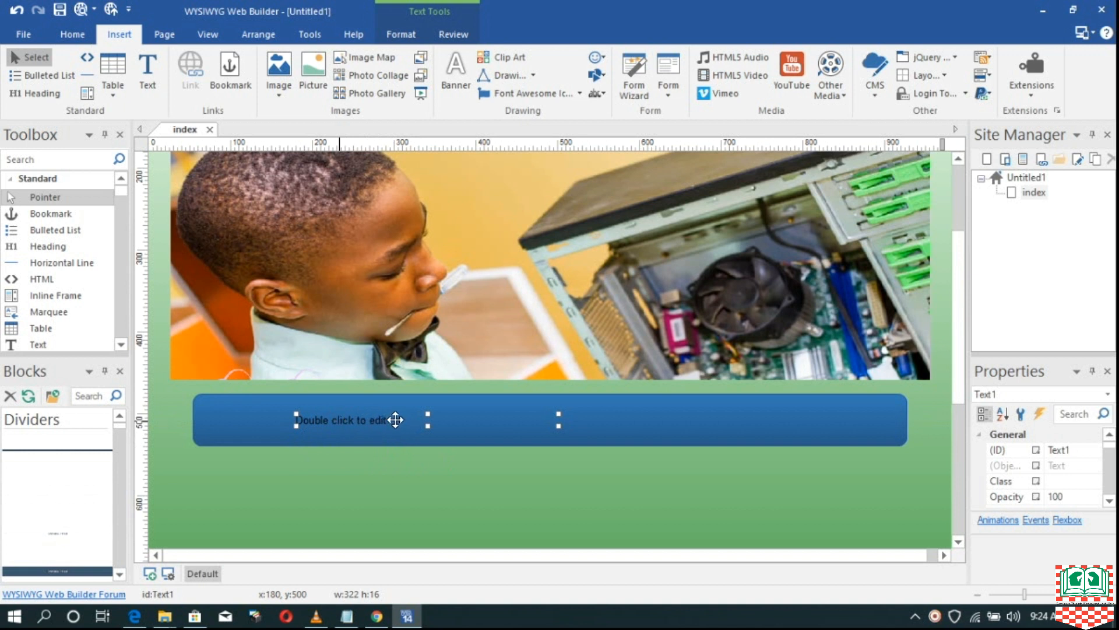
# - Replace the text object's default wording with "Welcome To ICT CLUB"
pyautogui.doubleClick(386, 419)
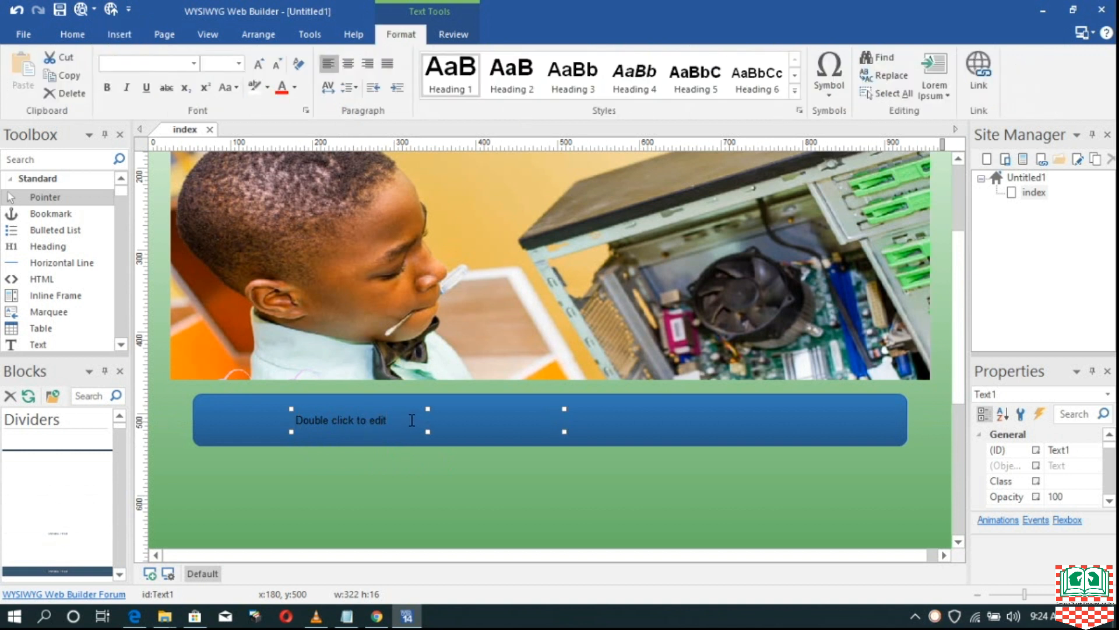
pyautogui.press('BackSpace')
pyautogui.press('BackSpace')
pyautogui.press('BackSpace')
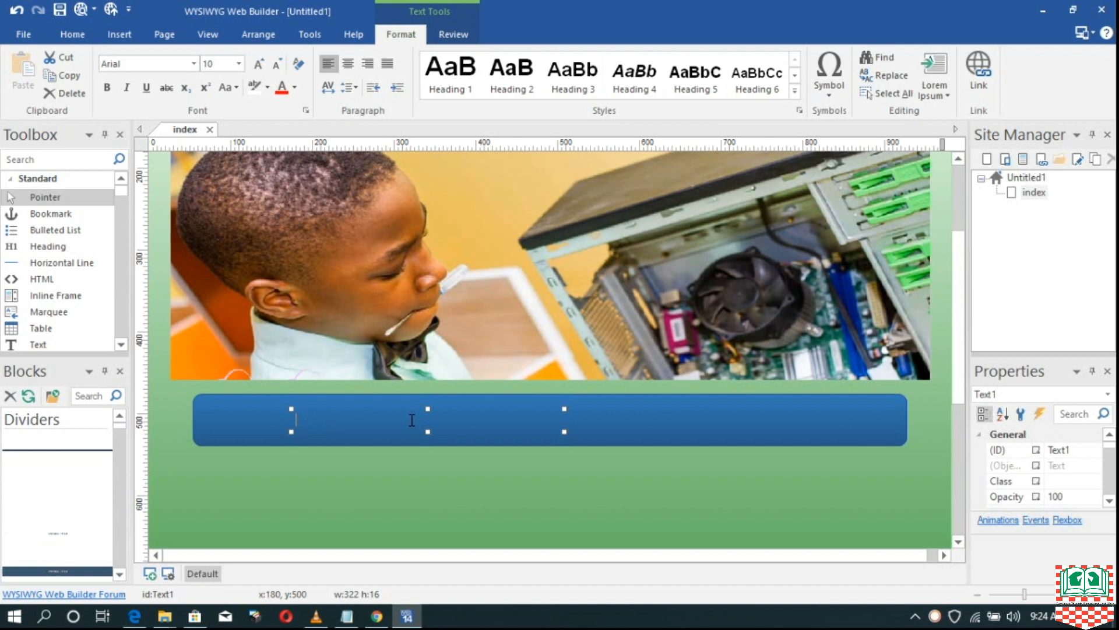
pyautogui.write('Welcome To ICY')
pyautogui.press('BackSpace')
pyautogui.write('T CLUB')
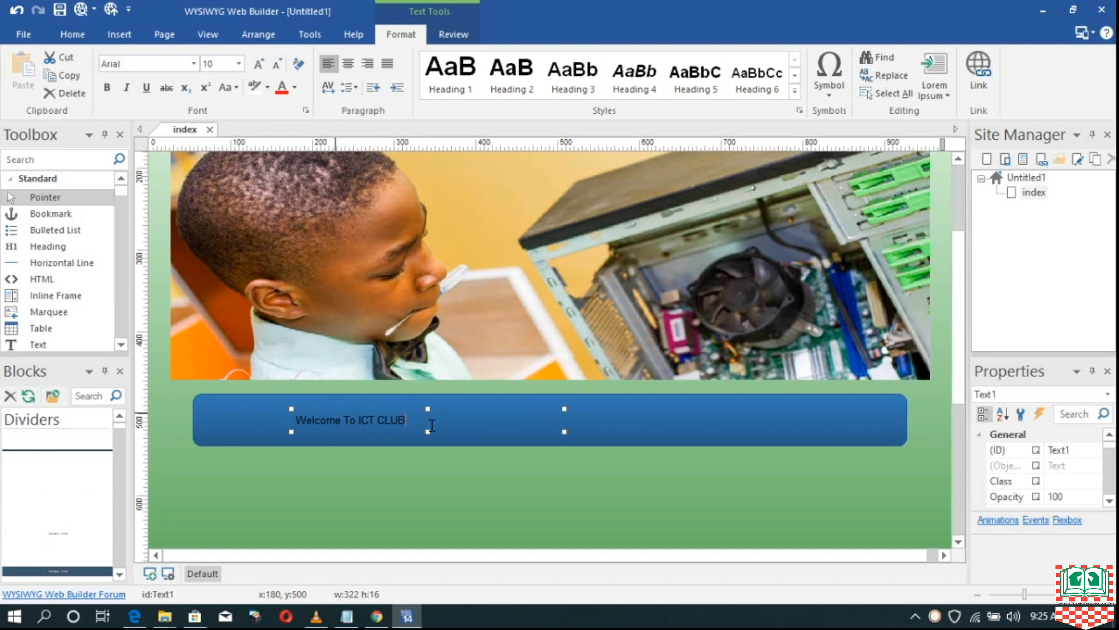
# - Set the font size of the whole "Welcome To ICT CLUB" text to 26
pyautogui.moveTo(415, 418); pyautogui.dragTo(302, 420)
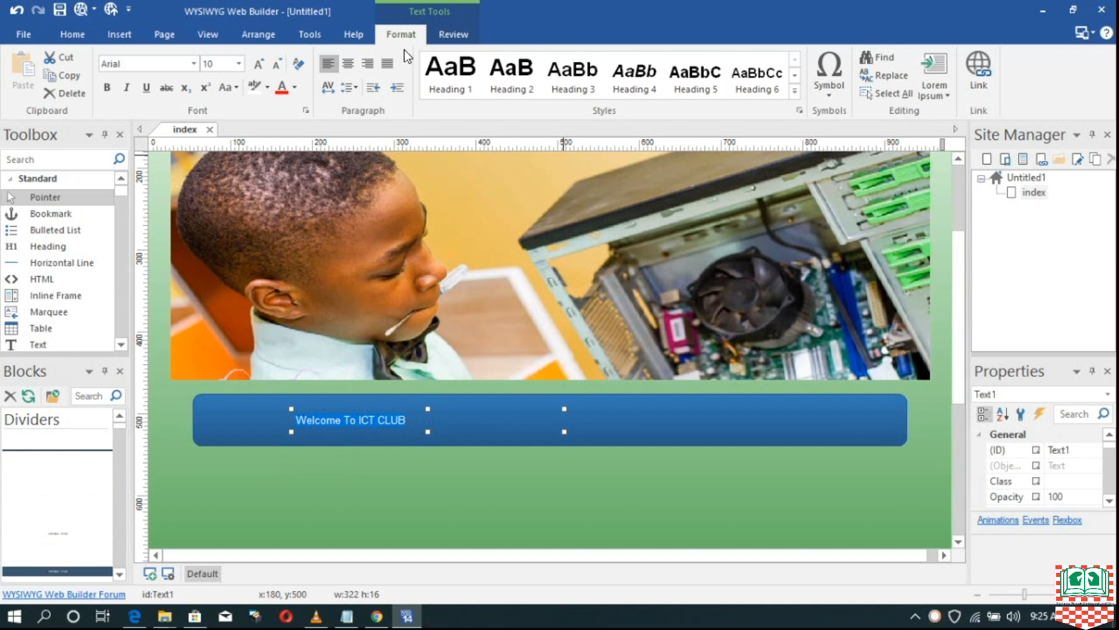
pyautogui.doubleClick(432, 9)
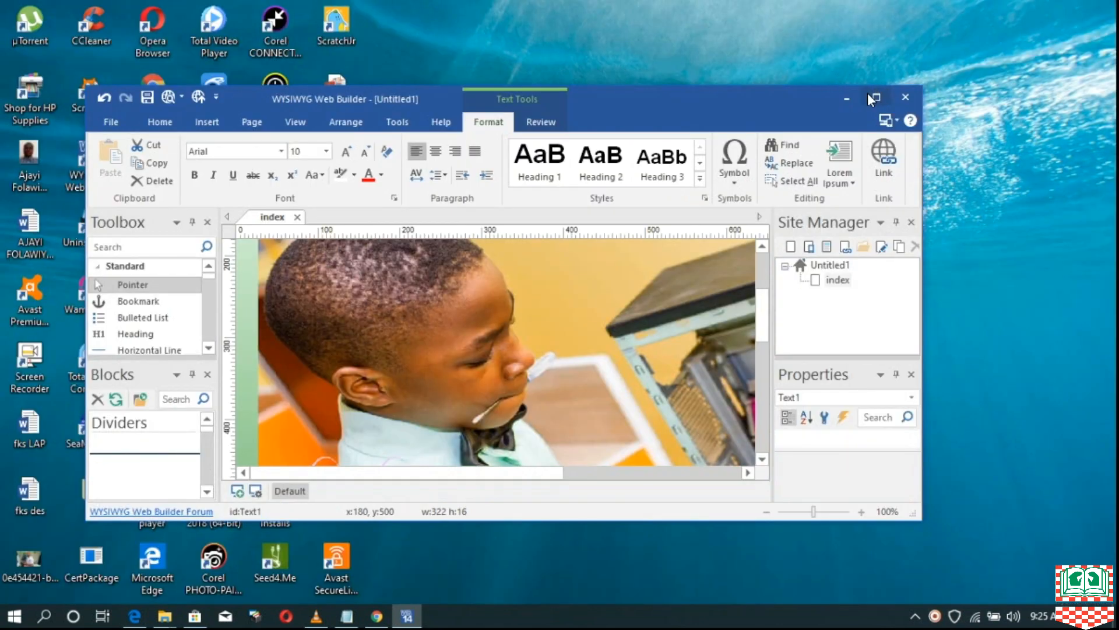
pyautogui.click(869, 96)
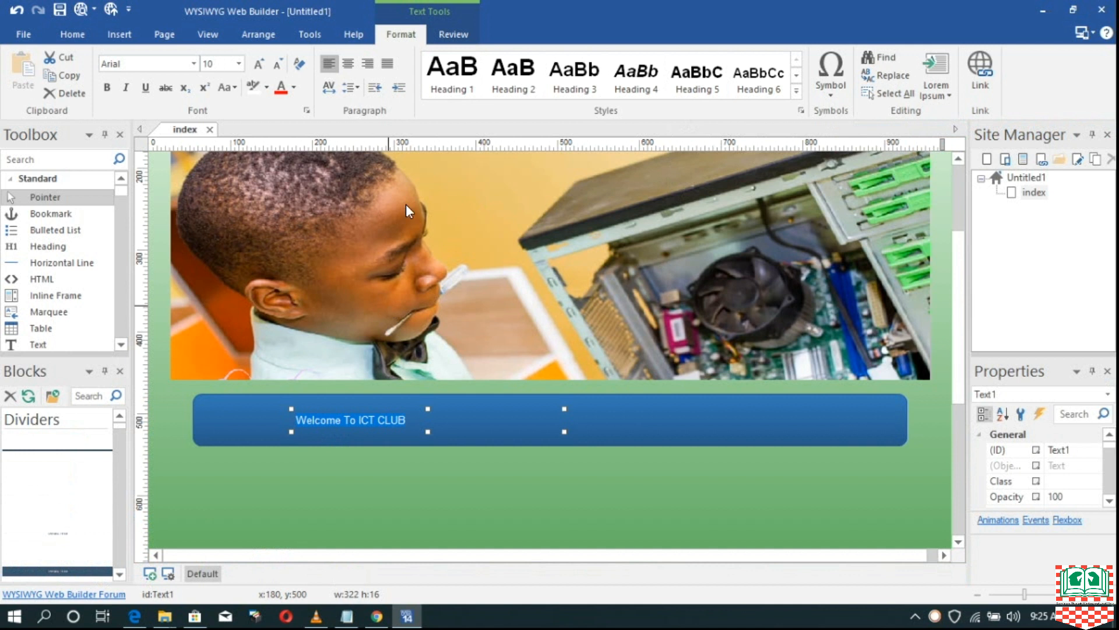
pyautogui.click(260, 63)
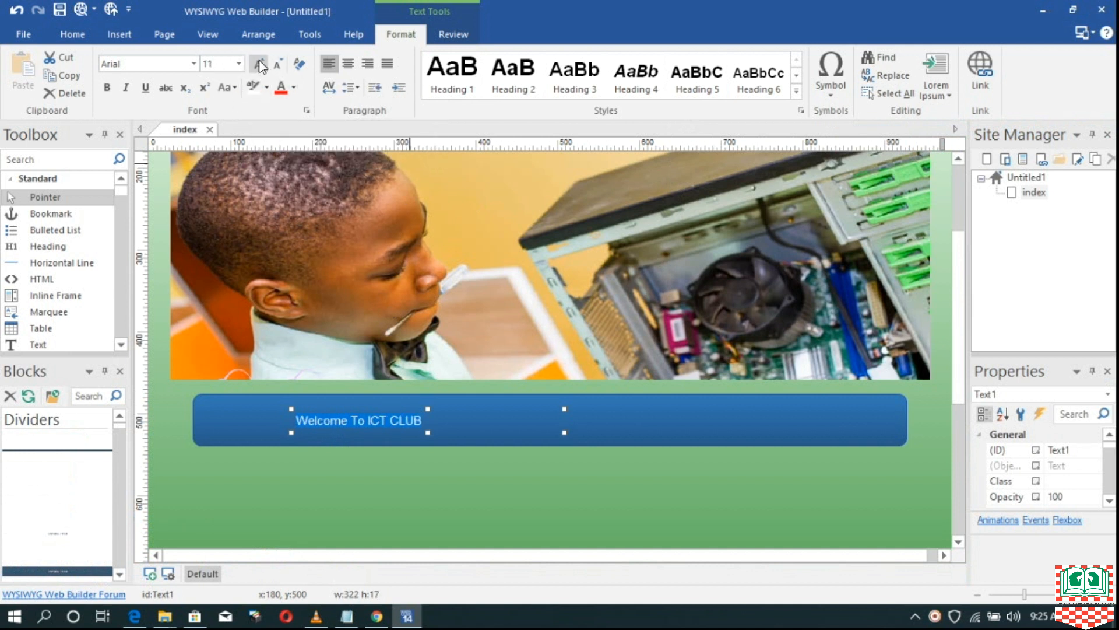
pyautogui.click(260, 63)
pyautogui.click(260, 64)
pyautogui.click(260, 64)
pyautogui.click(260, 64)
pyautogui.click(262, 62)
pyautogui.click(262, 62)
pyautogui.click(262, 62)
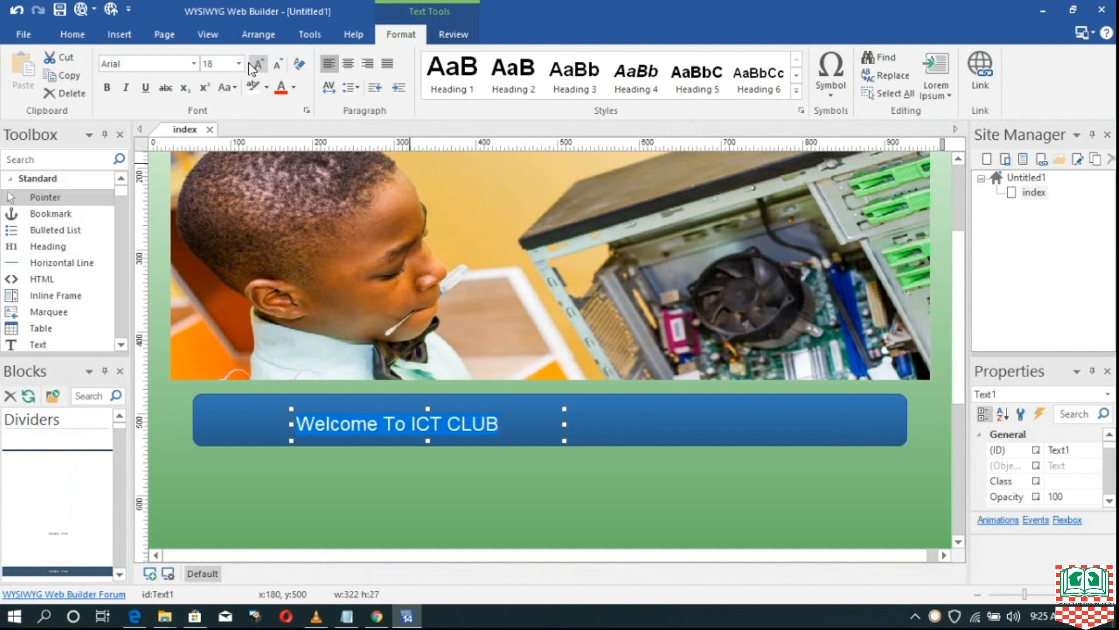
pyautogui.click(240, 63)
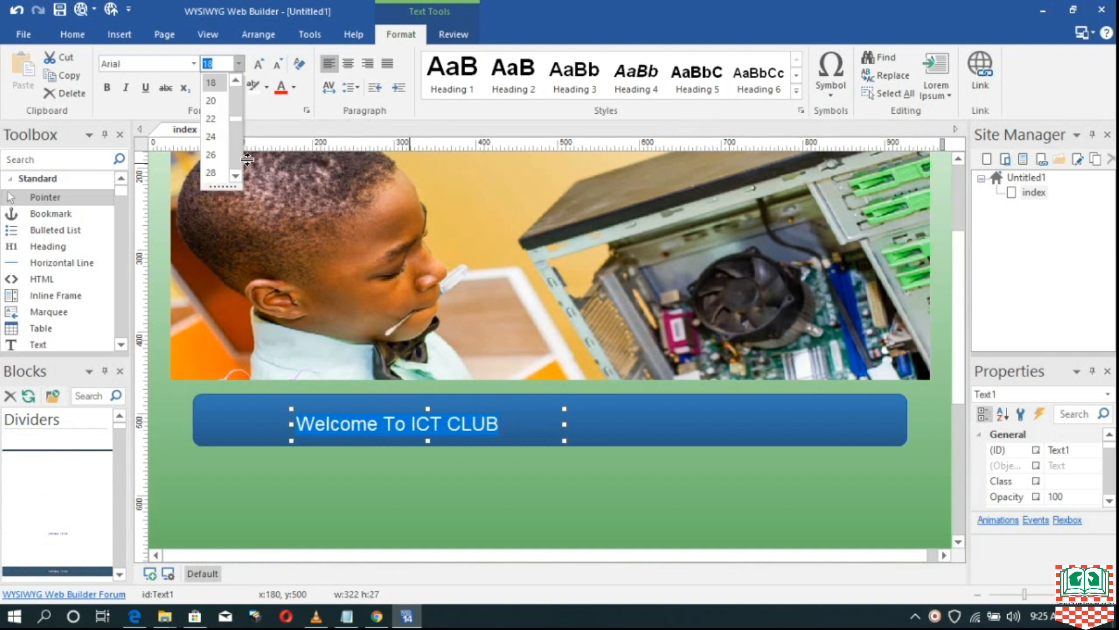
pyautogui.click(219, 157)
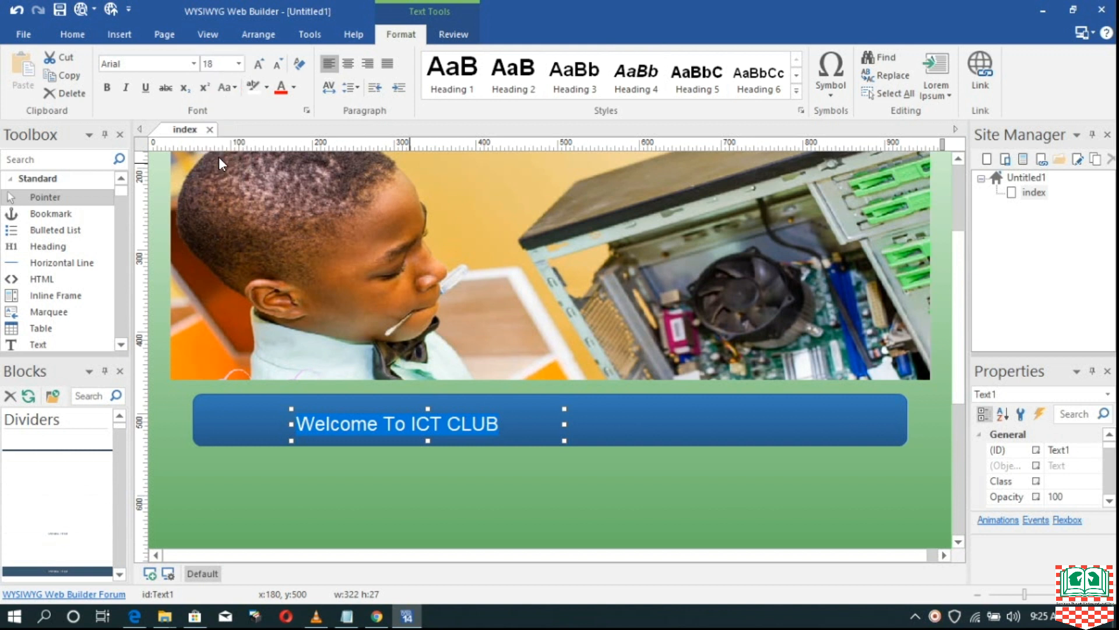
# - Finish editing the welcome text and widen its box to about 748, reaching the blue bar's right end
pyautogui.click(566, 448)
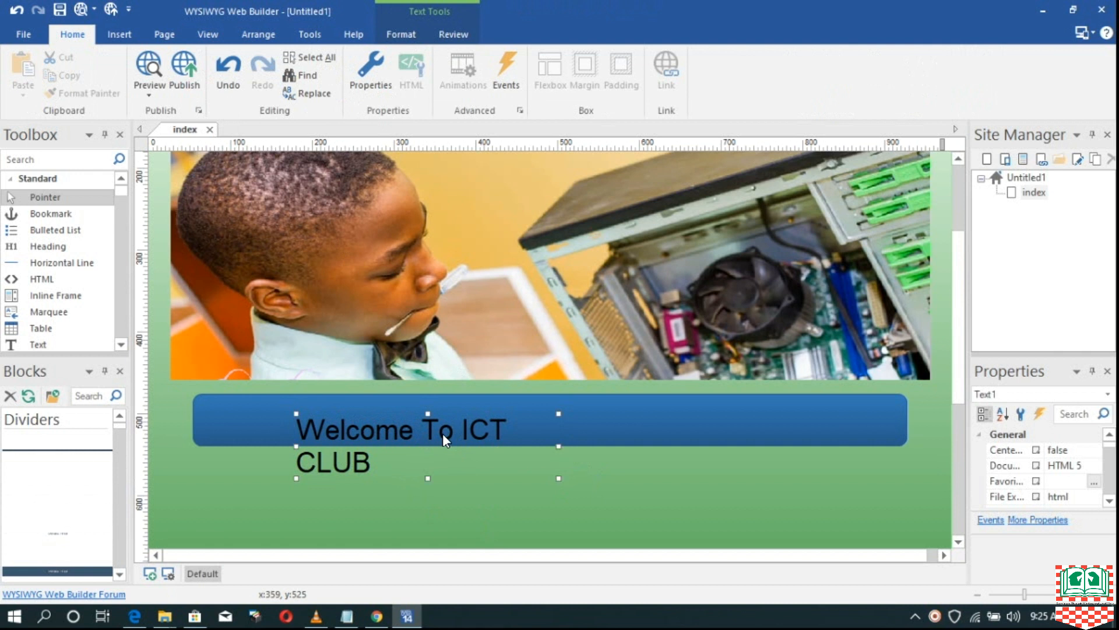
pyautogui.click(443, 432)
pyautogui.moveTo(557, 447); pyautogui.dragTo(902, 448)
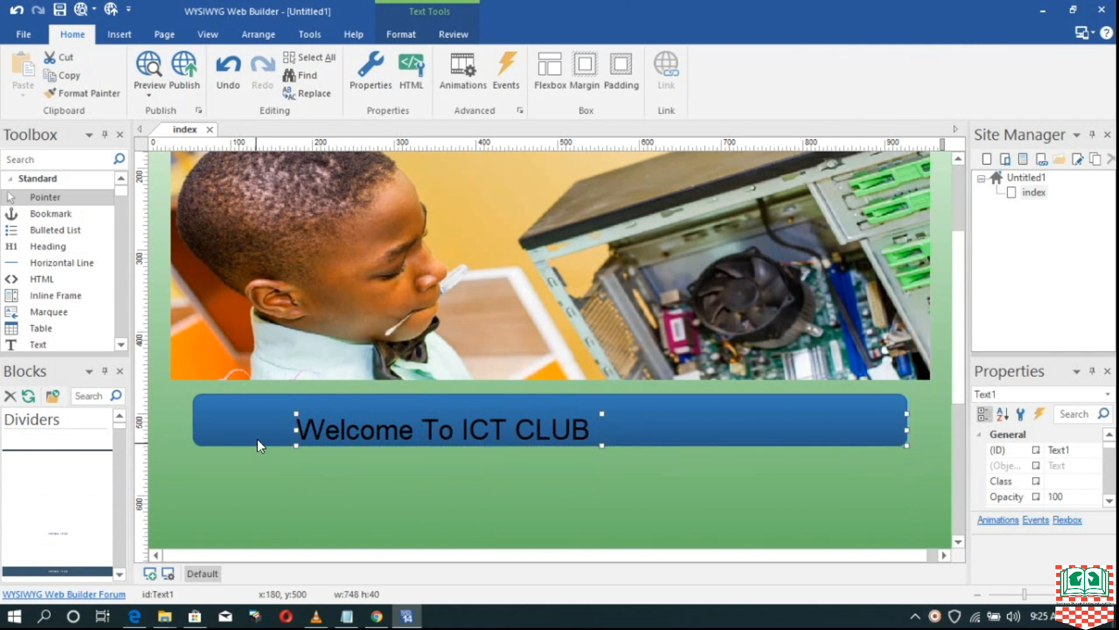
# - Extend the welcome text box leftwards to a width of about 850 and set its text to size 36
pyautogui.moveTo(263, 429); pyautogui.dragTo(212, 429)
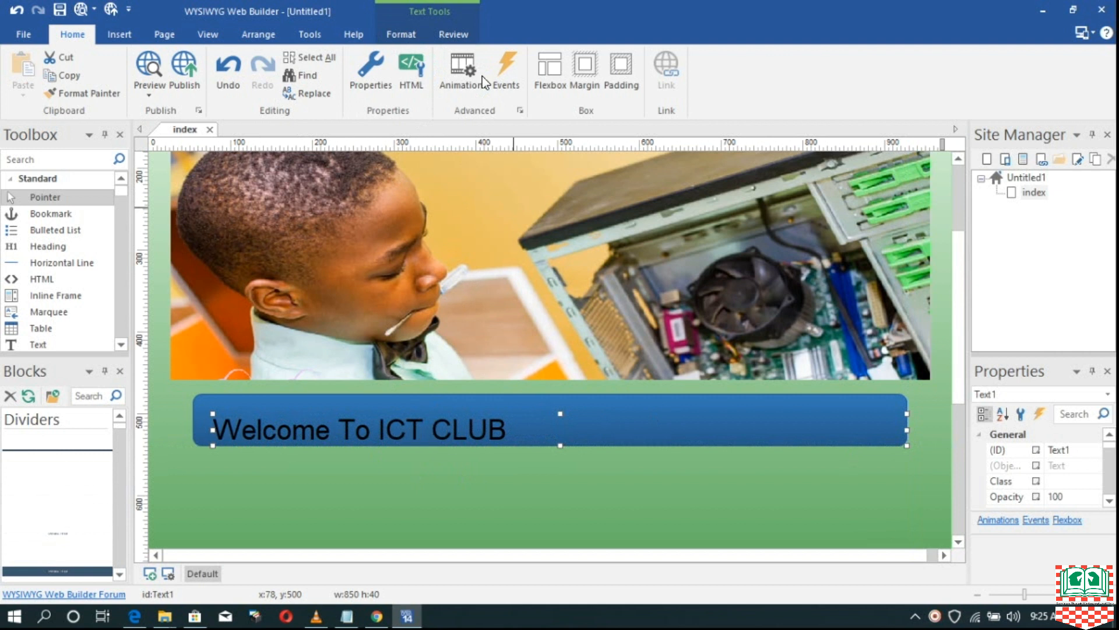
pyautogui.click(425, 12)
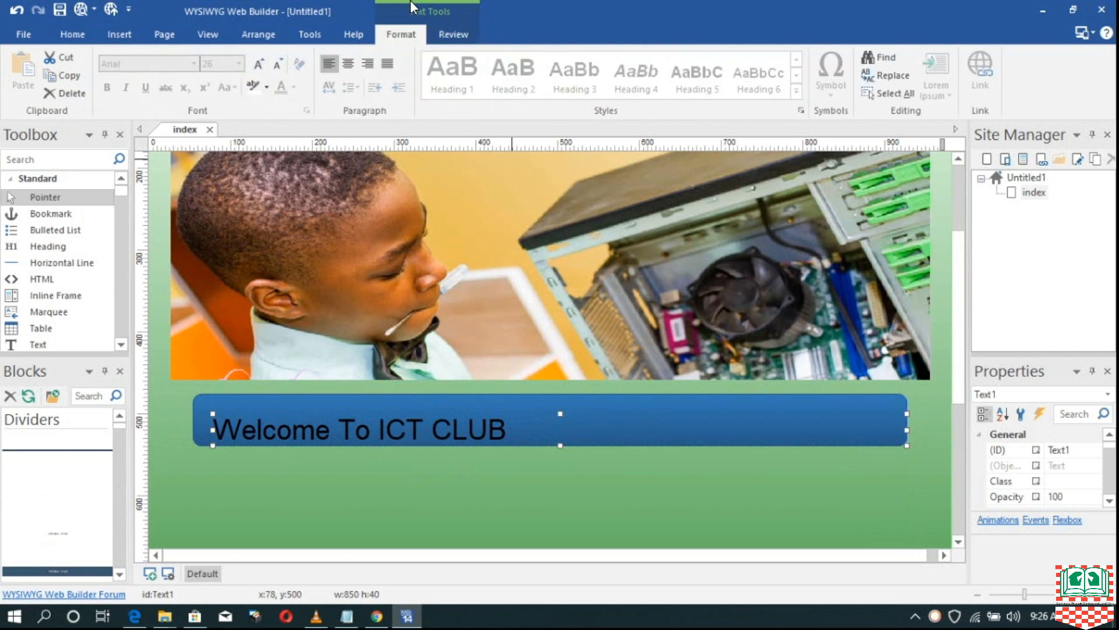
pyautogui.doubleClick(502, 432)
pyautogui.moveTo(505, 432); pyautogui.dragTo(217, 425)
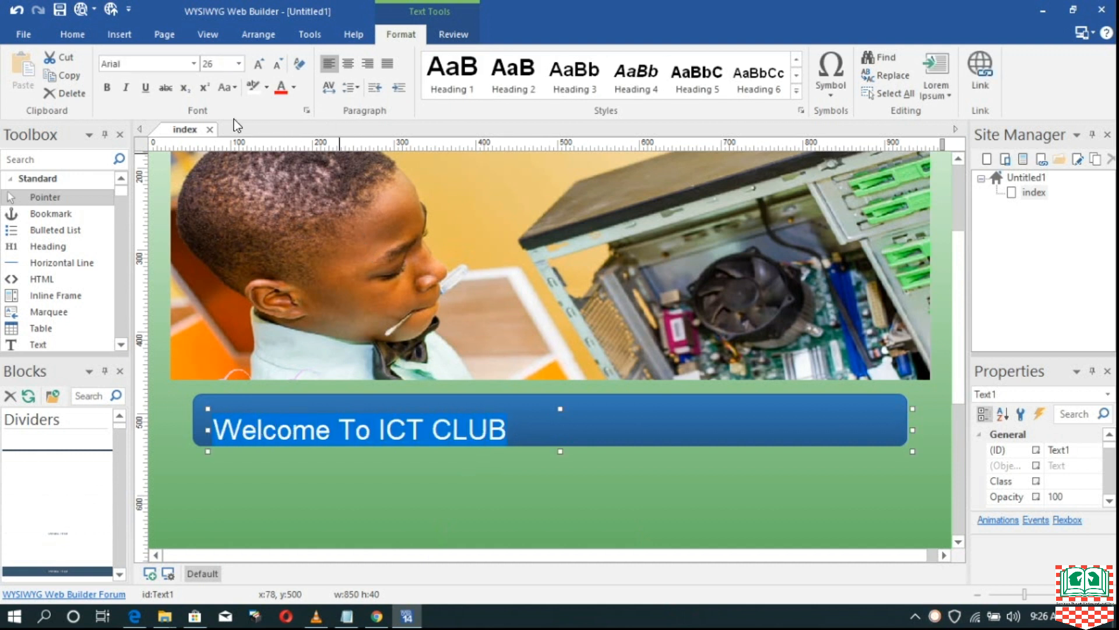
pyautogui.click(258, 62)
pyautogui.click(258, 63)
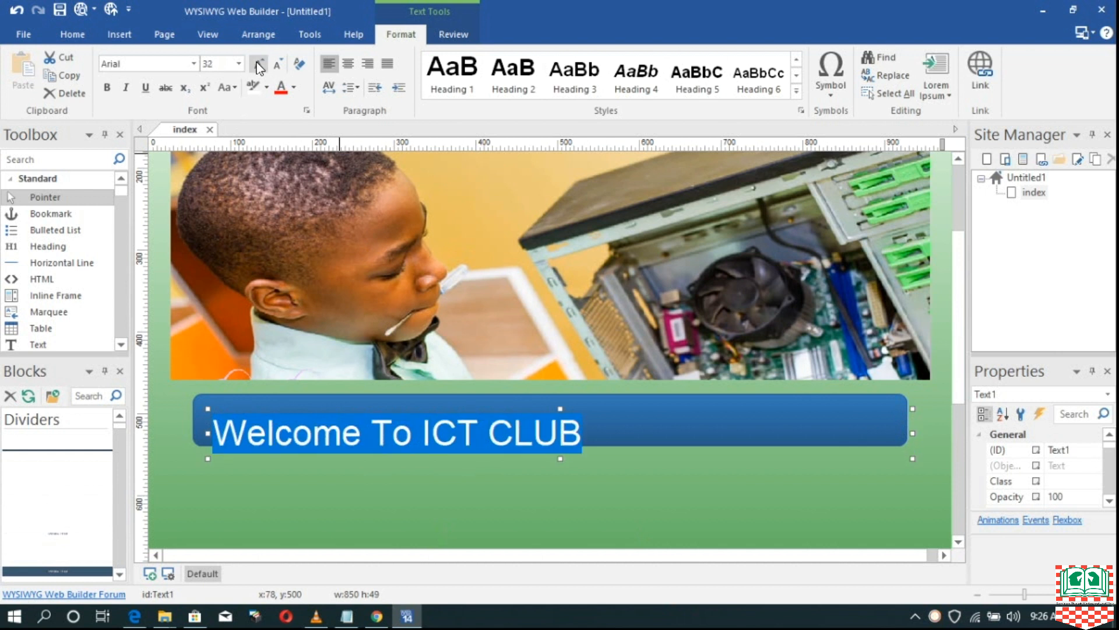
pyautogui.click(258, 63)
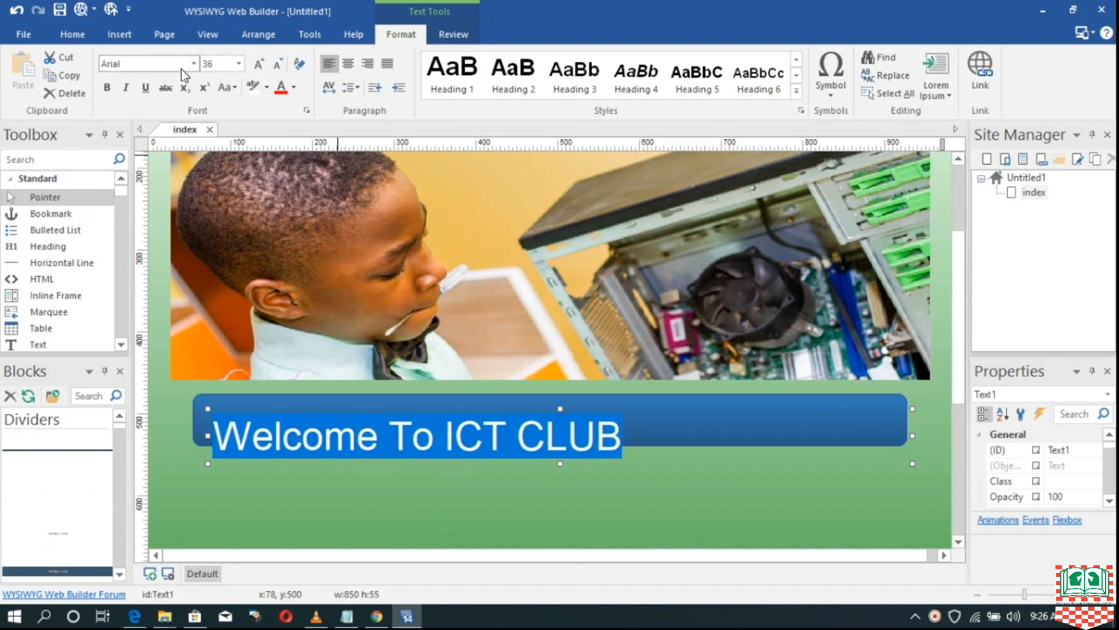
# - Change the font of the "Welcome To ICT CLUB" text to Impact and its colour to near-white
pyautogui.click(194, 62)
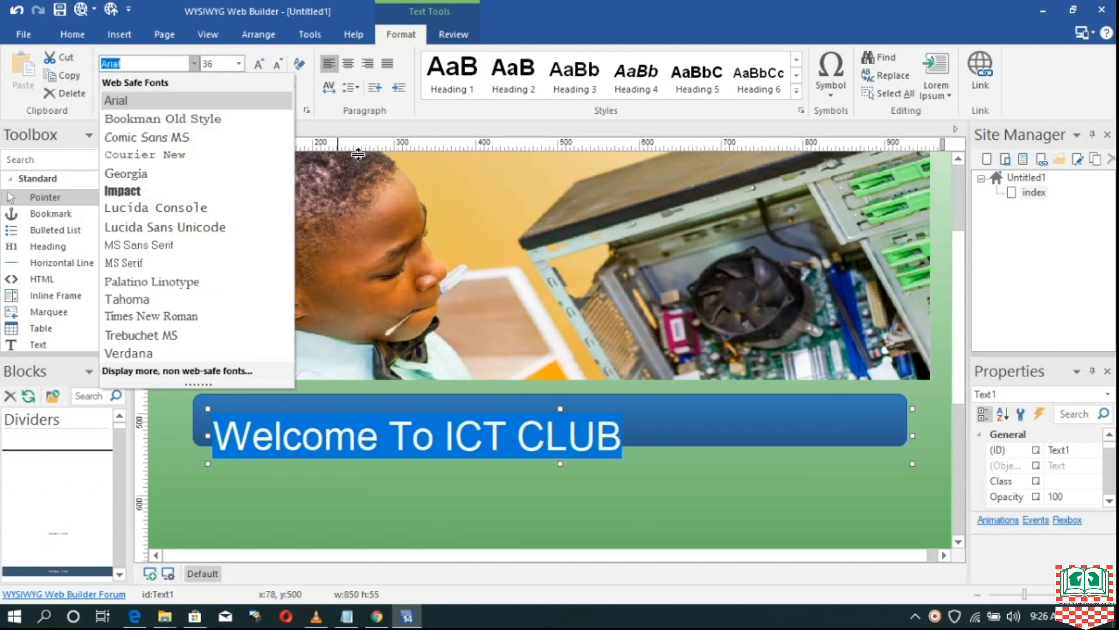
pyautogui.click(251, 190)
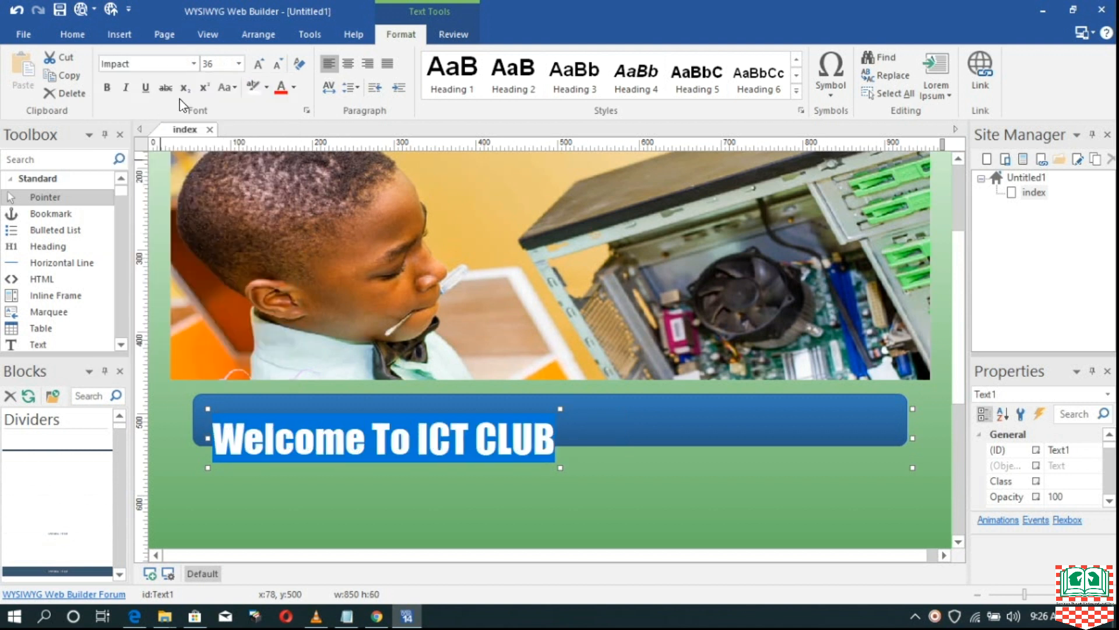
pyautogui.click(294, 87)
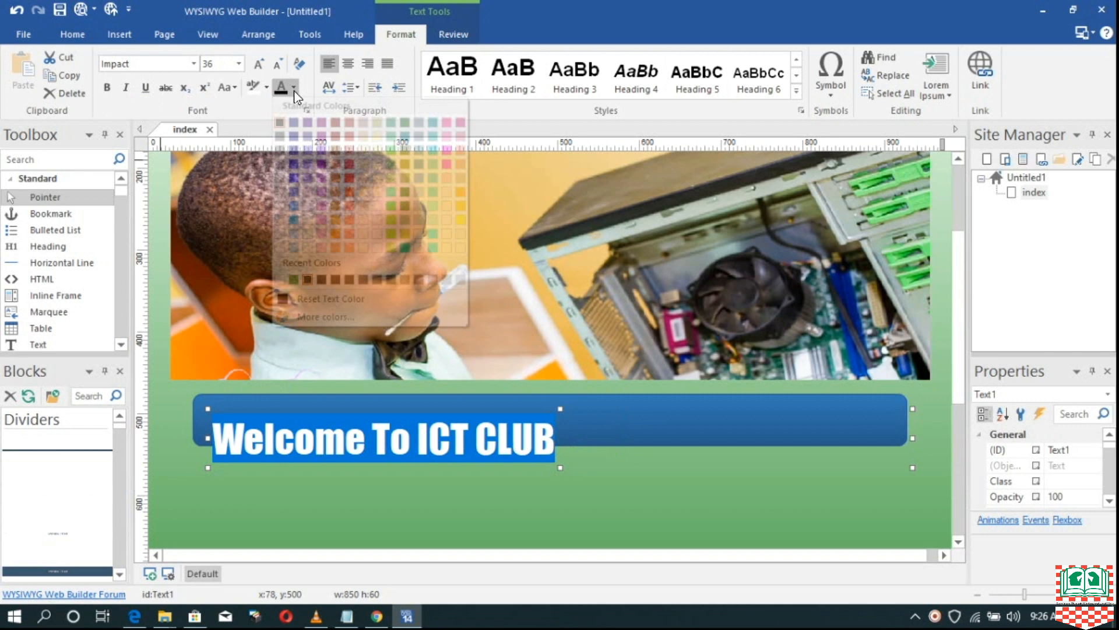
pyautogui.click(307, 251)
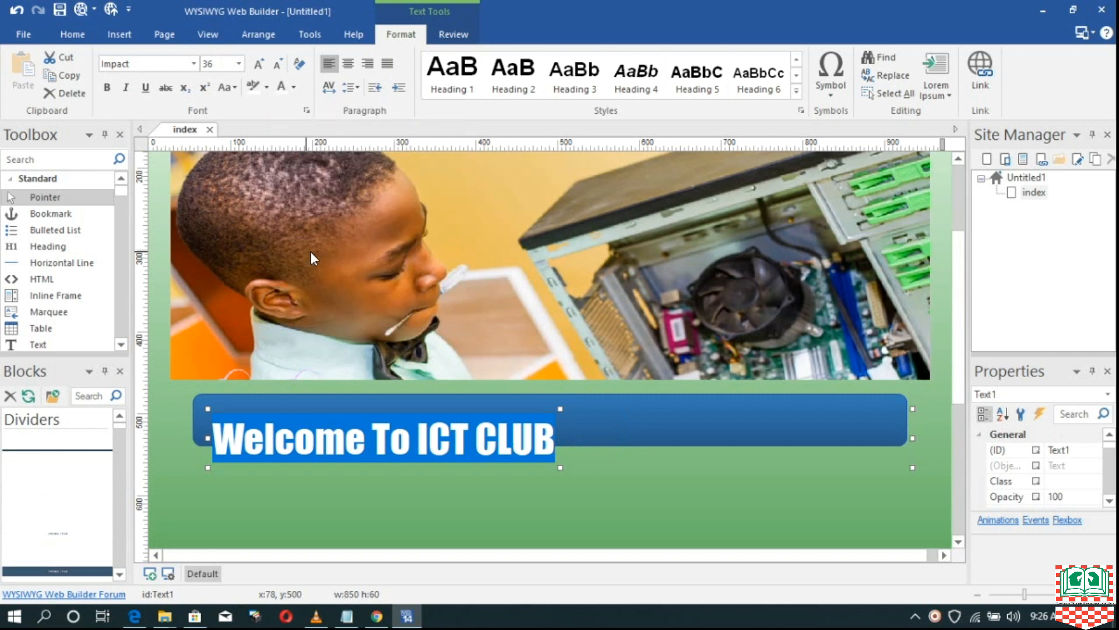
# - Make the welcome text bold and centred, and move its box onto the blue bar at about x 60, y 478
pyautogui.click(106, 89)
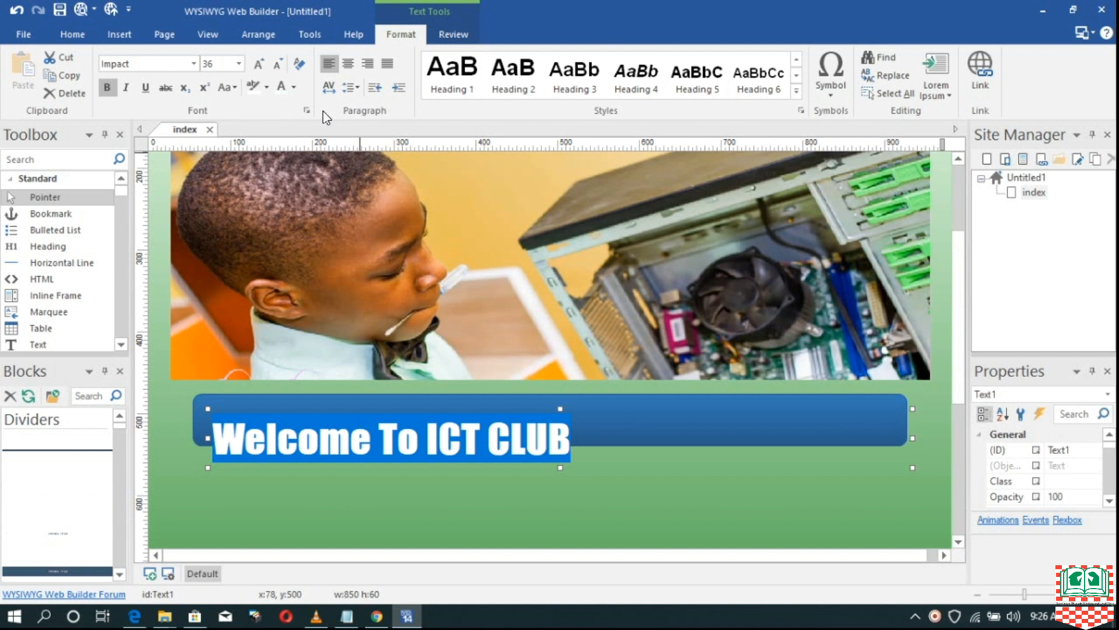
pyautogui.click(352, 64)
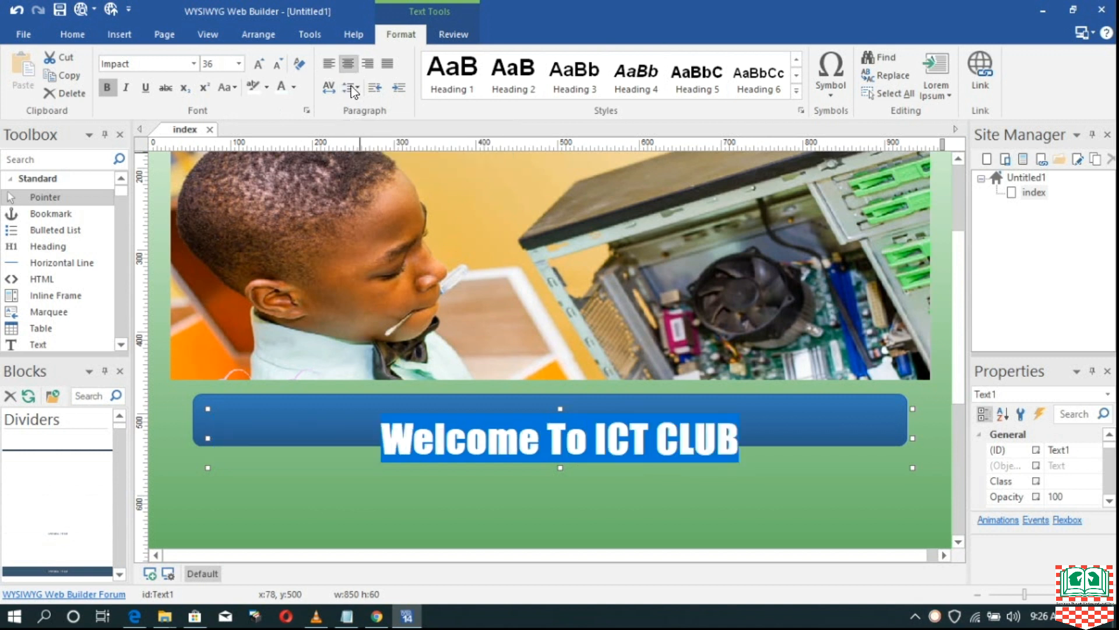
pyautogui.click(527, 499)
pyautogui.moveTo(586, 439); pyautogui.dragTo(549, 415)
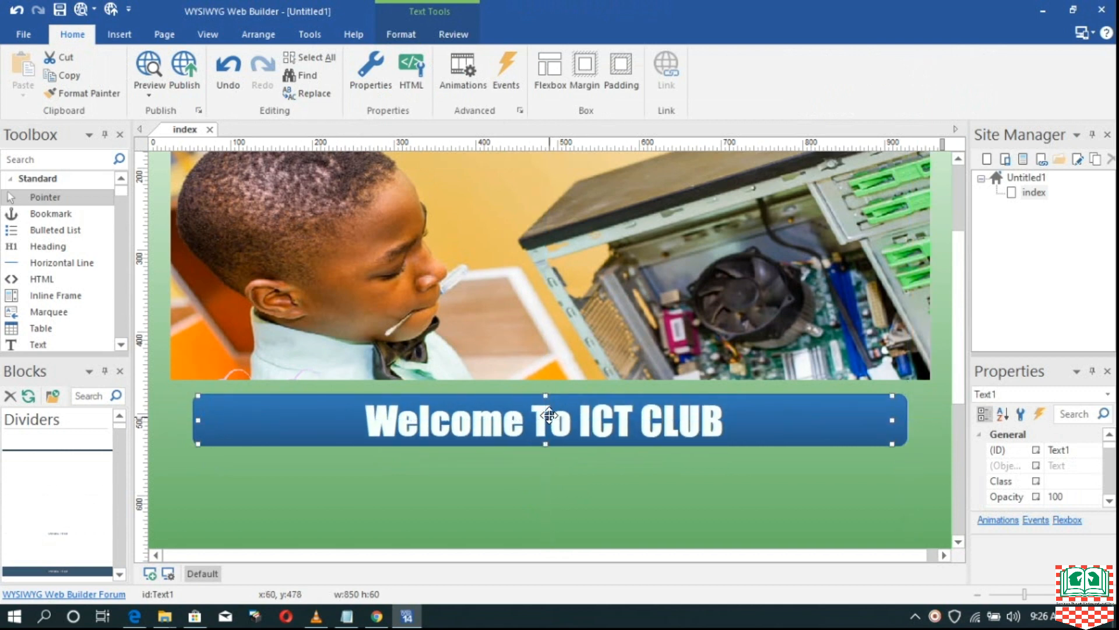
# - Review the page layout from the ICT Club header to the empty area below the welcome banner
pyautogui.scroll(2, 688, 395)
pyautogui.scroll(-1, 694, 382)
pyautogui.scroll(-2, 694, 376)
pyautogui.scroll(3, 696, 380)
pyautogui.scroll(-2, 698, 378)
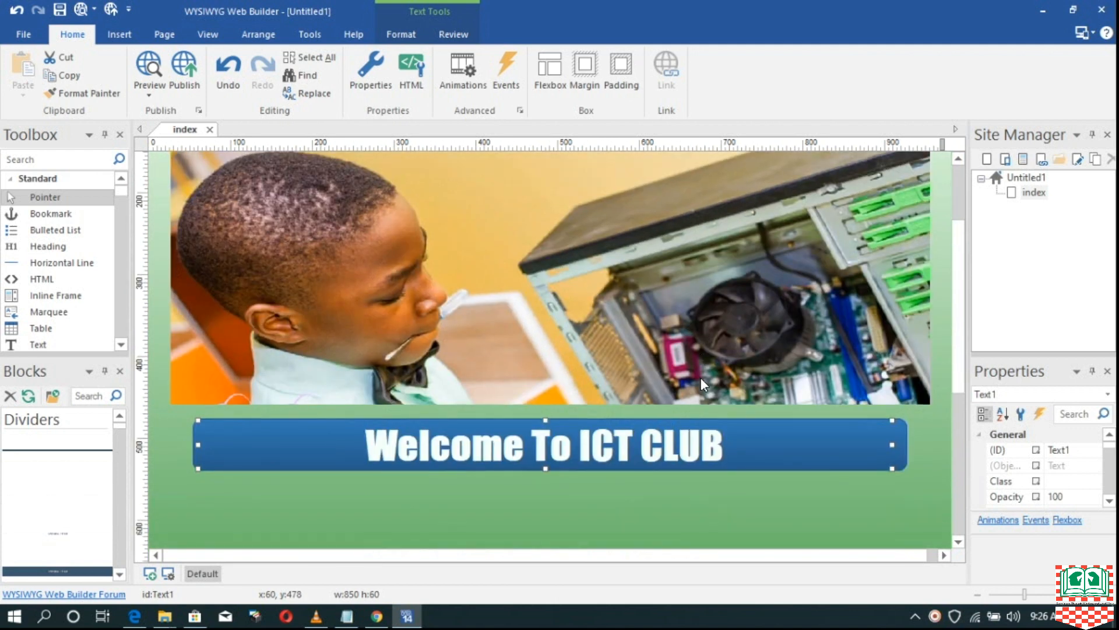
pyautogui.scroll(-3, 701, 380)
pyautogui.scroll(-1, 703, 382)
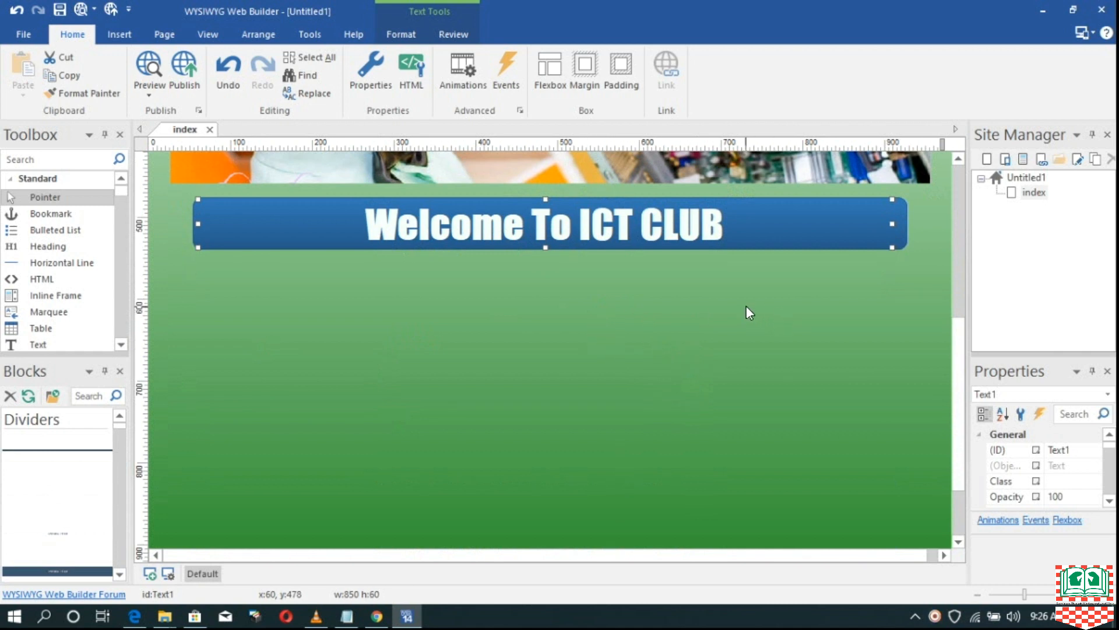
pyautogui.scroll(6, 746, 306)
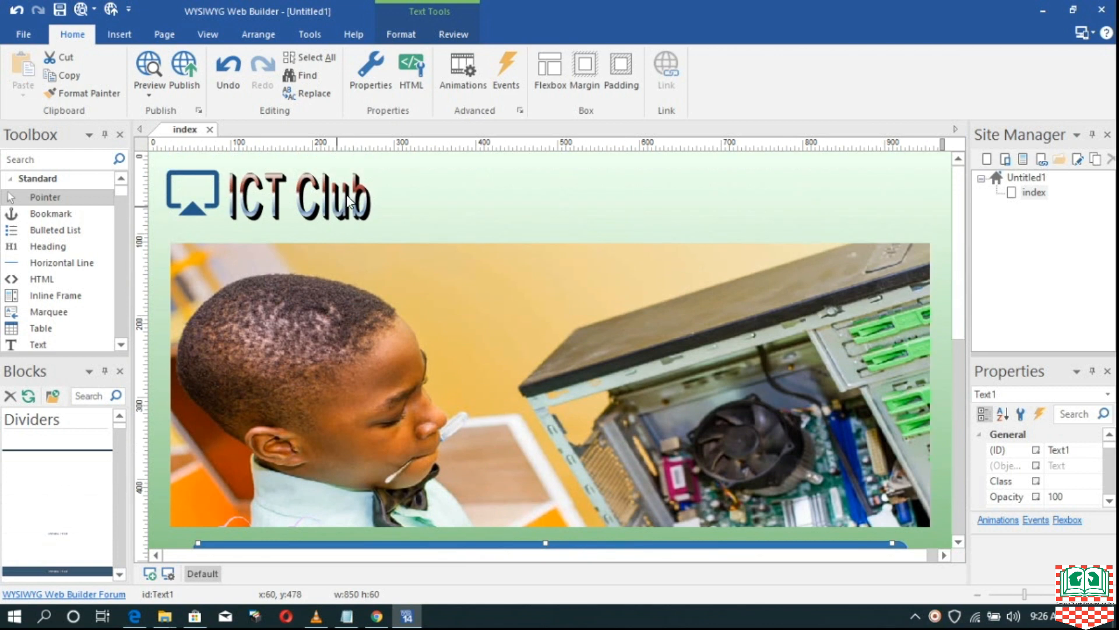
pyautogui.scroll(-6, 575, 306)
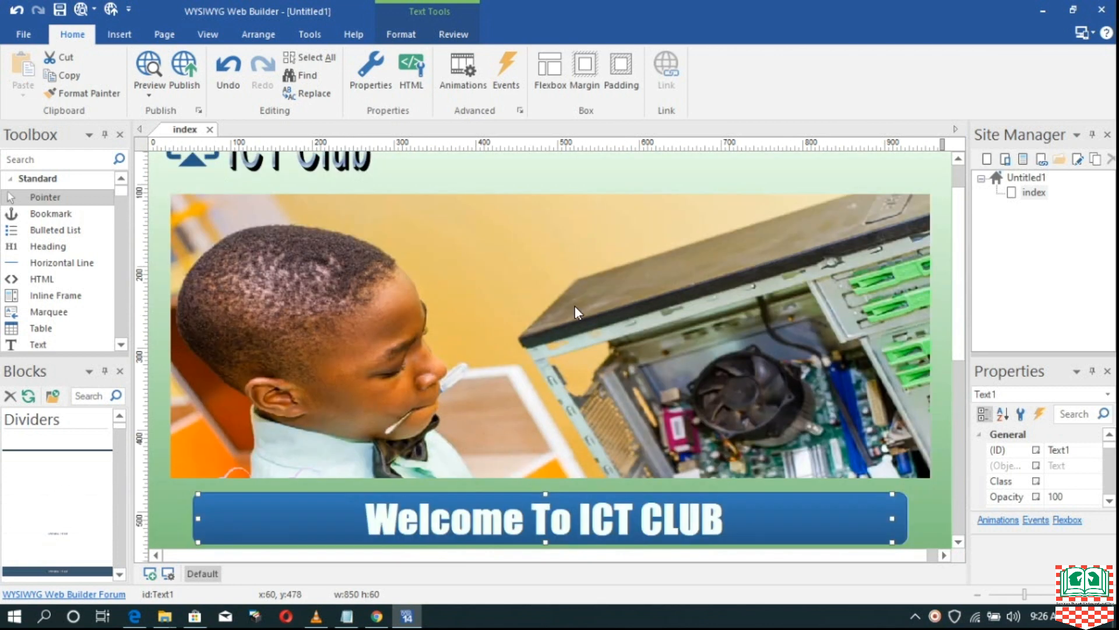
pyautogui.scroll(-1, 586, 331)
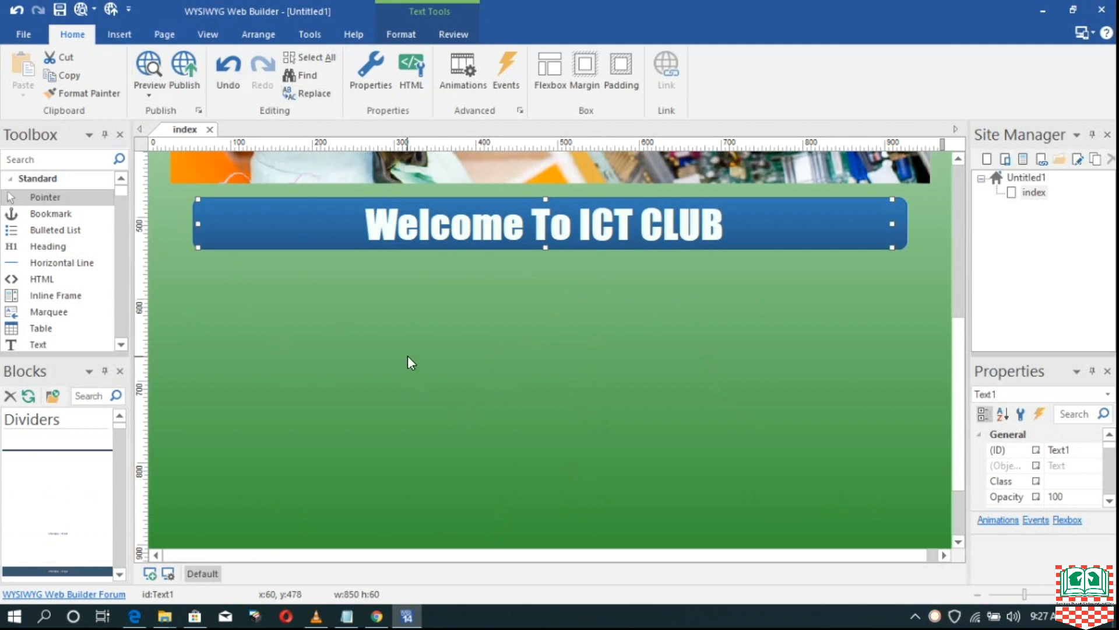
# - Draw a rectangle about 337 high below the welcome banner at about x 50, y 556 and widen it to about 548
pyautogui.click(119, 35)
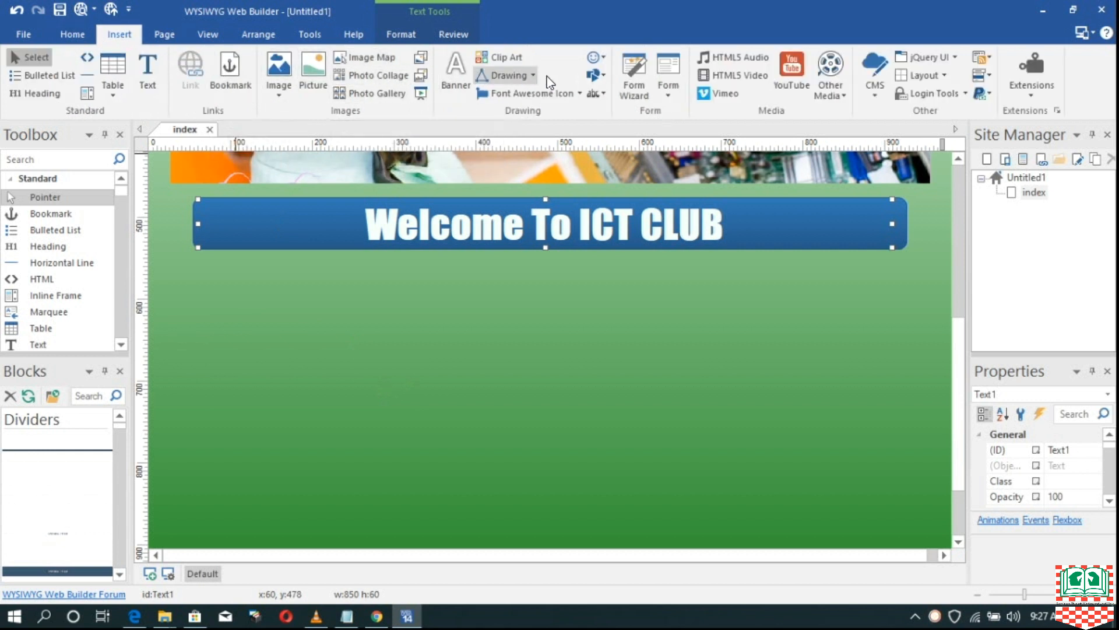
pyautogui.click(596, 75)
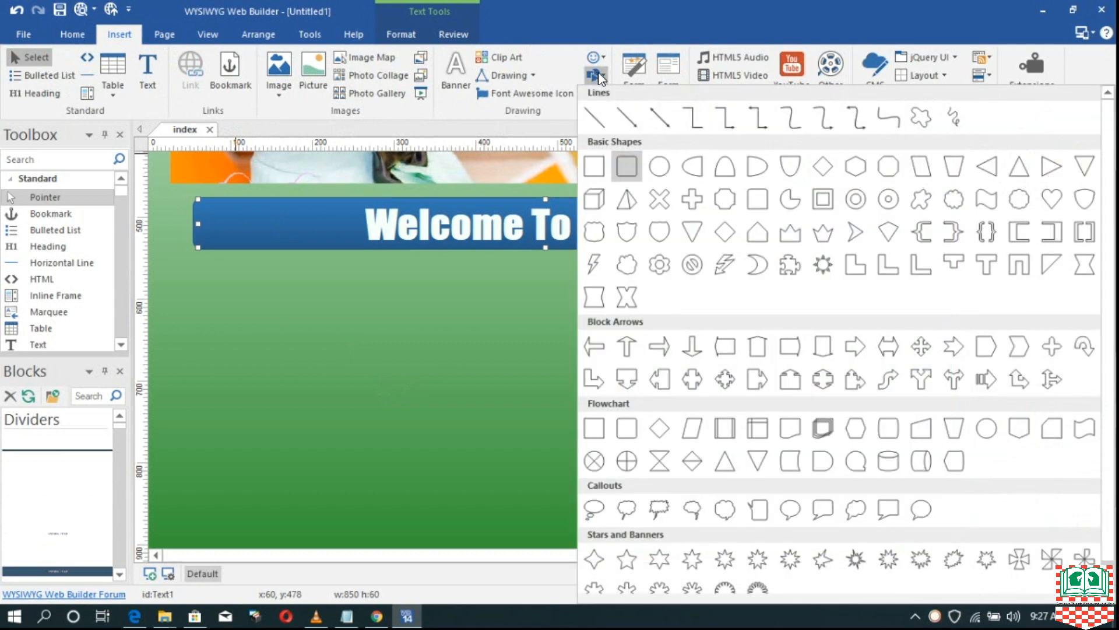
pyautogui.click(594, 167)
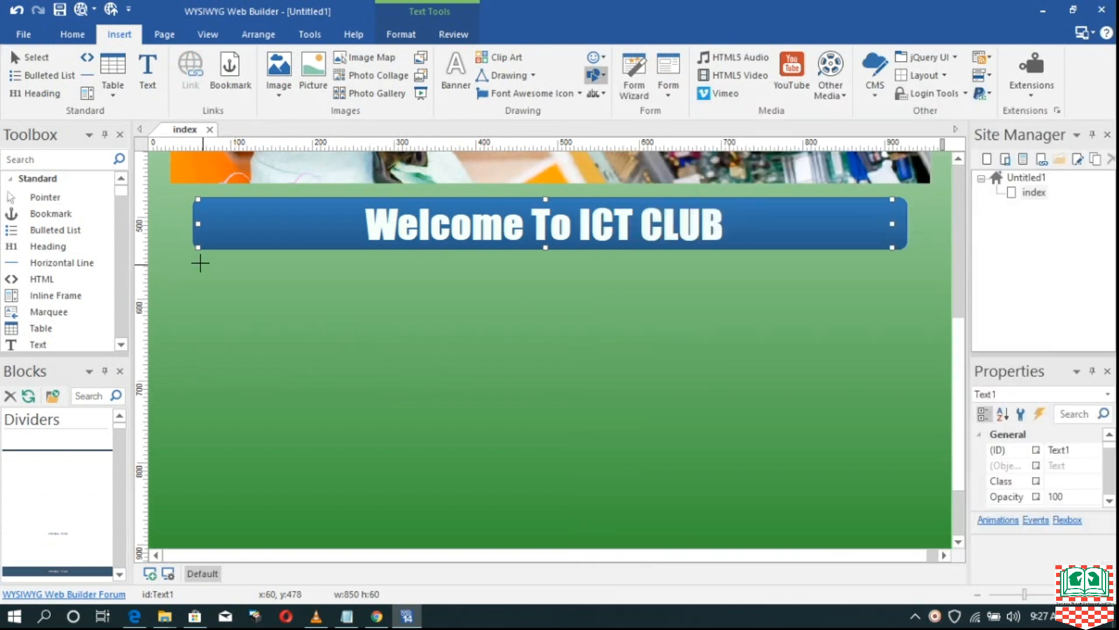
pyautogui.moveTo(193, 263); pyautogui.dragTo(438, 537)
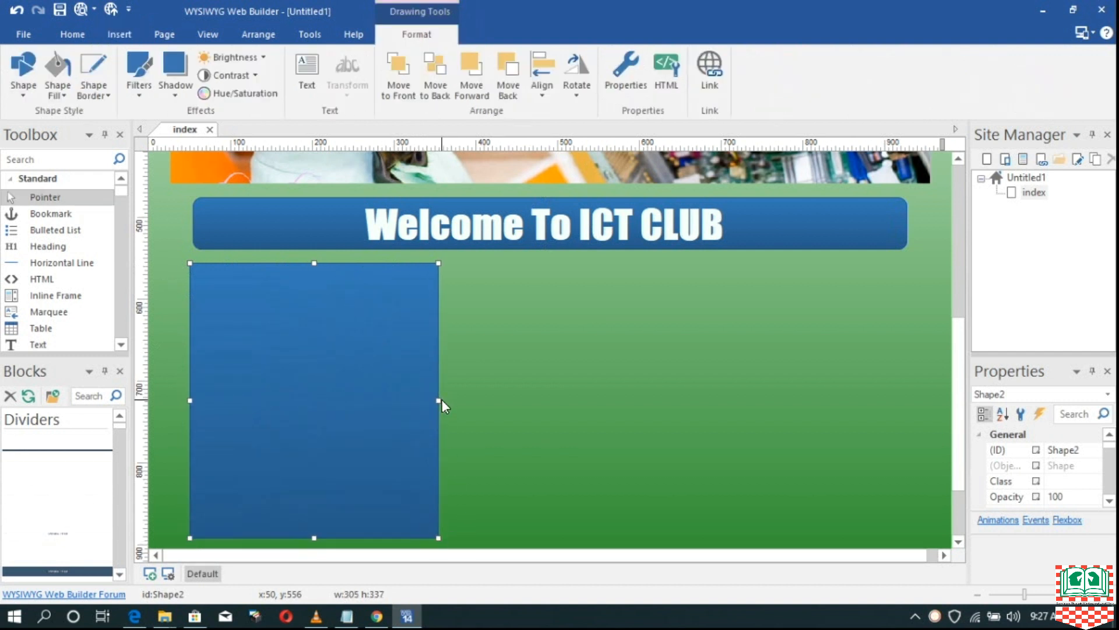
pyautogui.moveTo(438, 401); pyautogui.dragTo(638, 449)
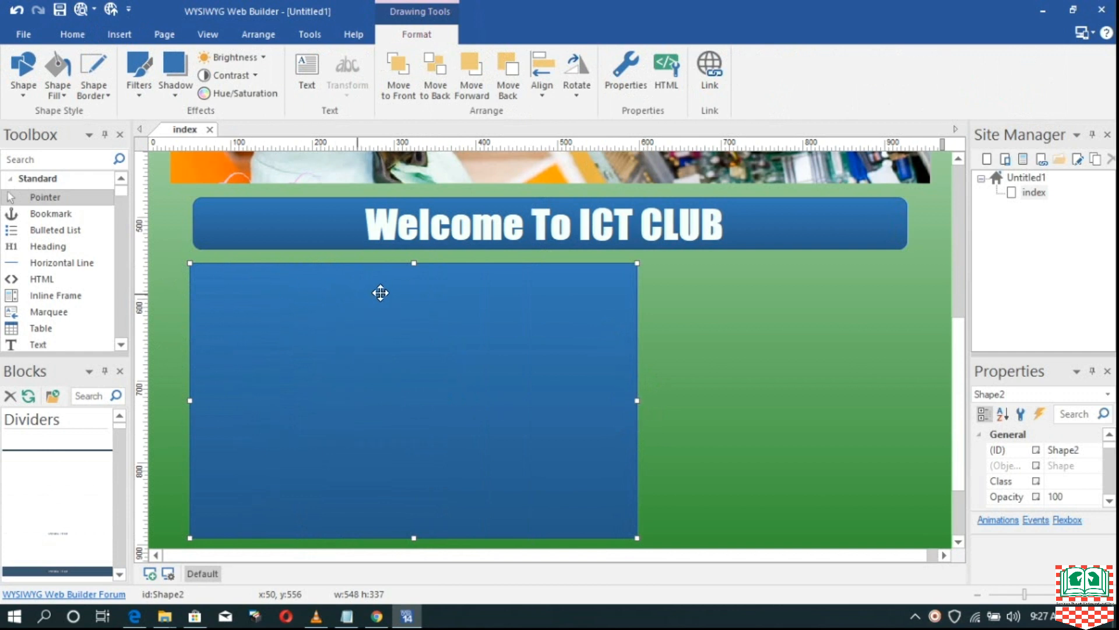
# - Check the rectangle against the rest of the page and increase its height to about 345
pyautogui.scroll(5, 639, 357)
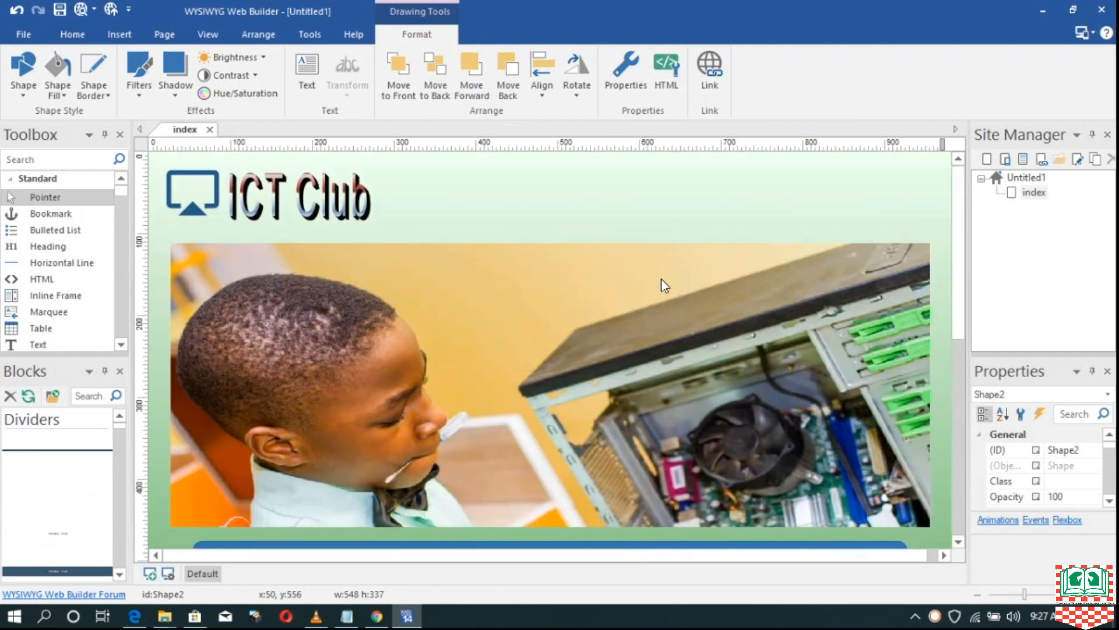
pyautogui.scroll(-2, 662, 282)
pyautogui.scroll(-6, 523, 340)
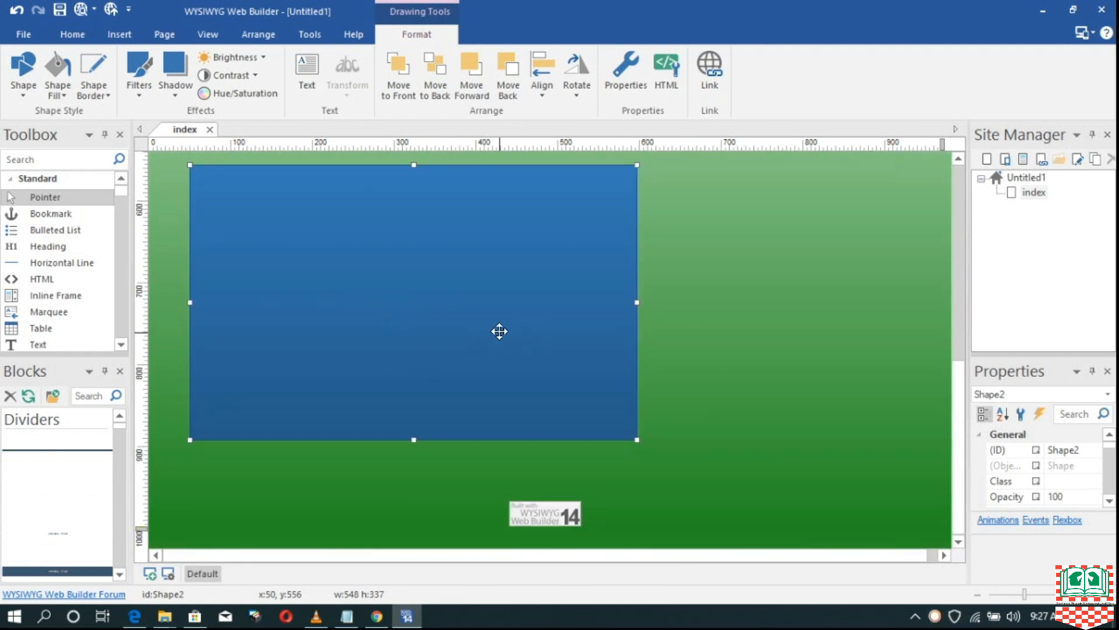
pyautogui.scroll(3, 505, 310)
pyautogui.scroll(-1, 435, 324)
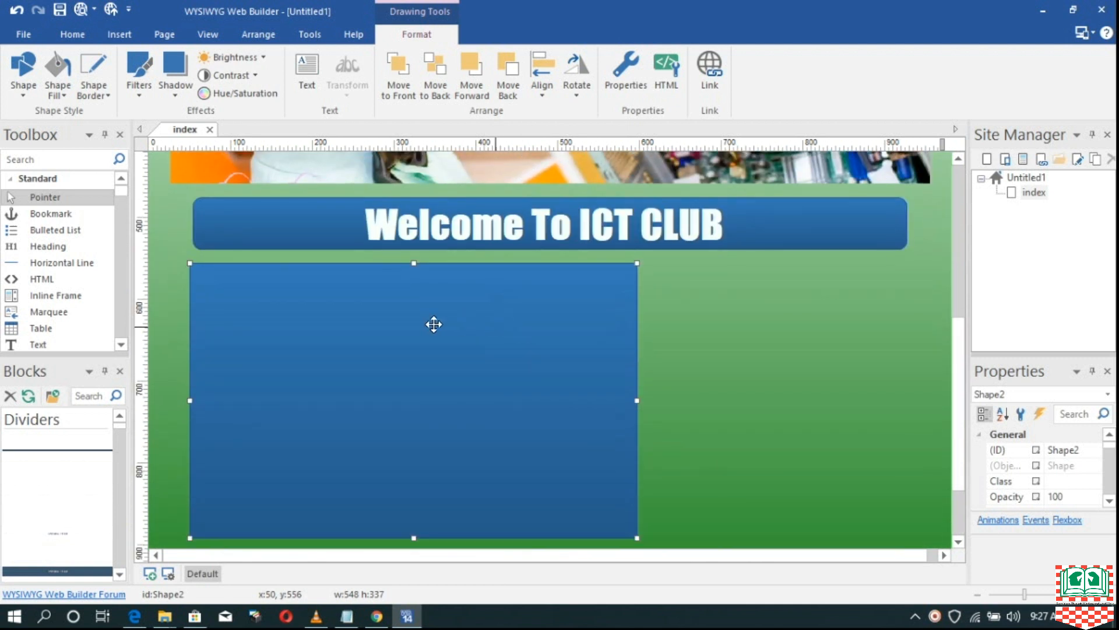
pyautogui.moveTo(413, 538); pyautogui.dragTo(415, 544)
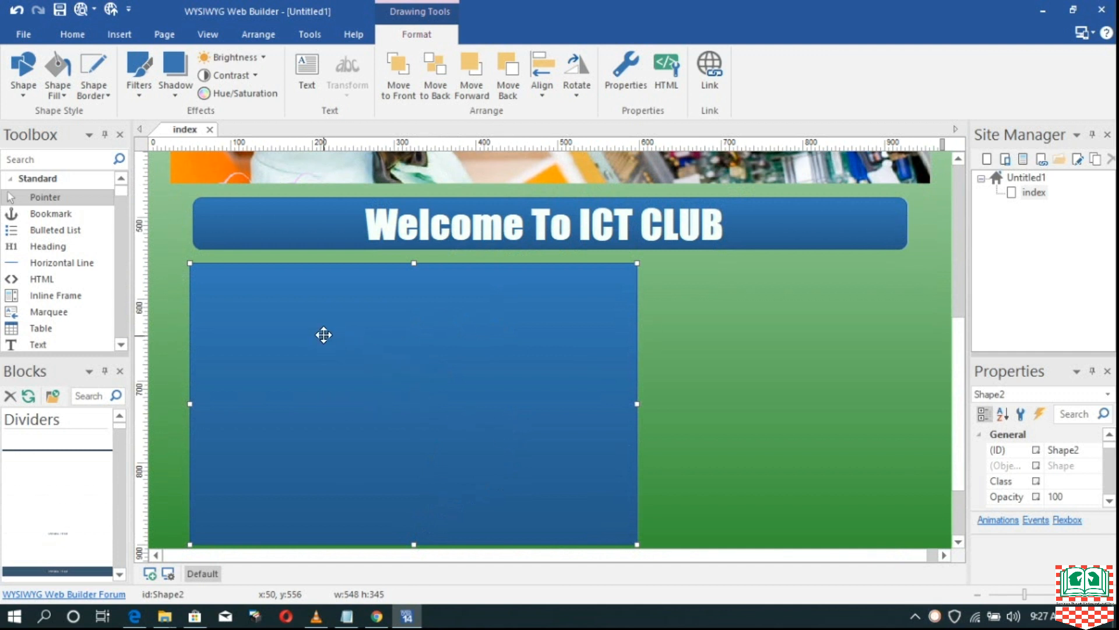
pyautogui.click(732, 343)
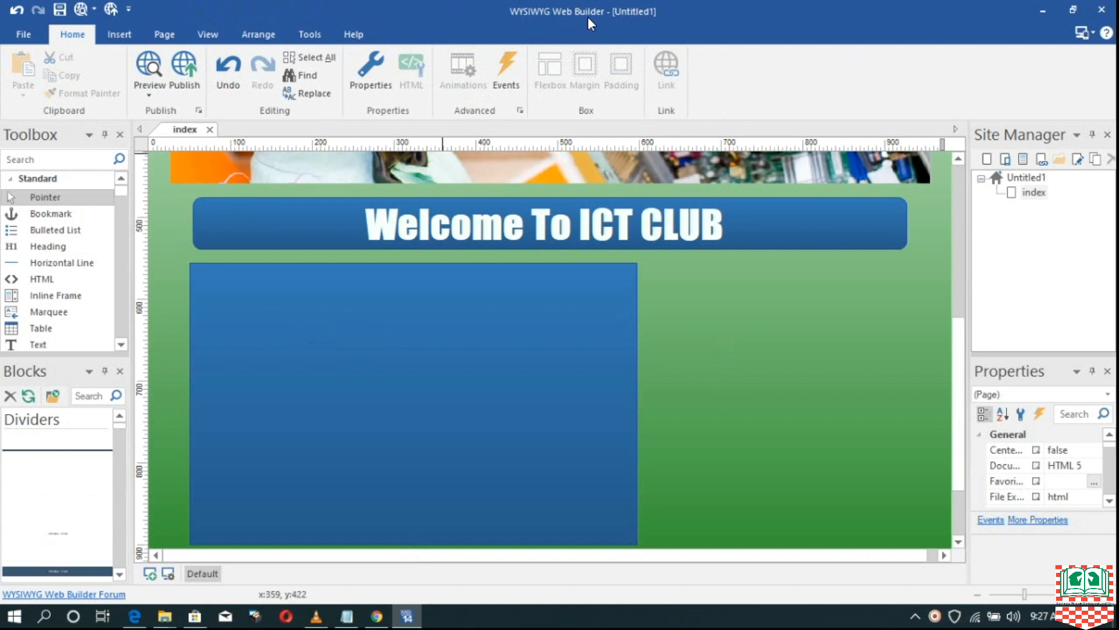
# - Fill the rectangle below the welcome banner with a solid near-white colour
pyautogui.click(443, 381)
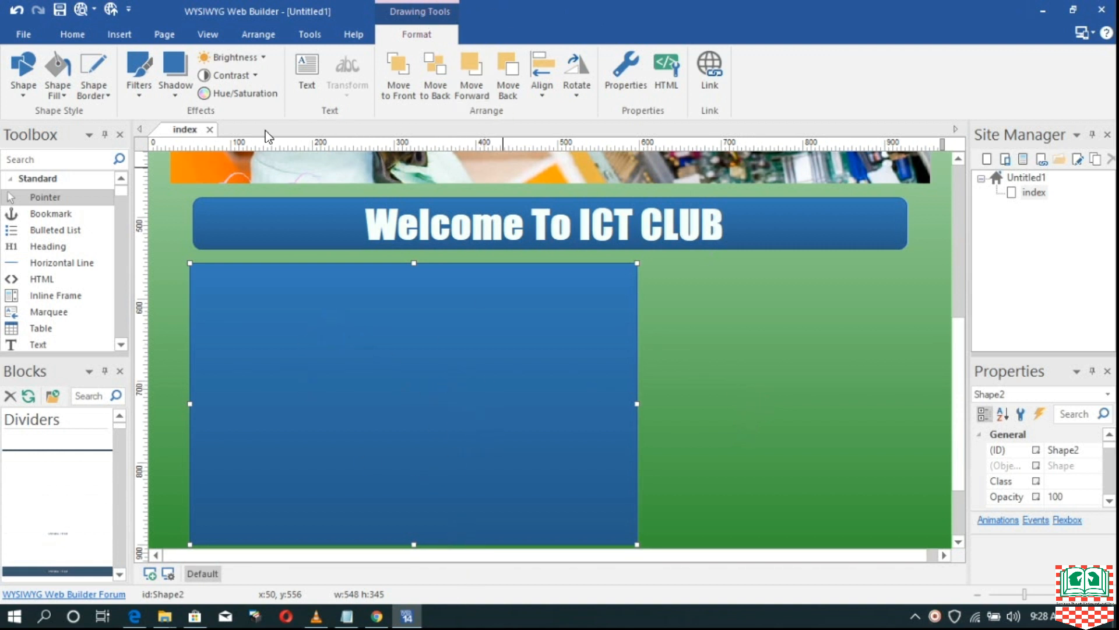
pyautogui.click(56, 93)
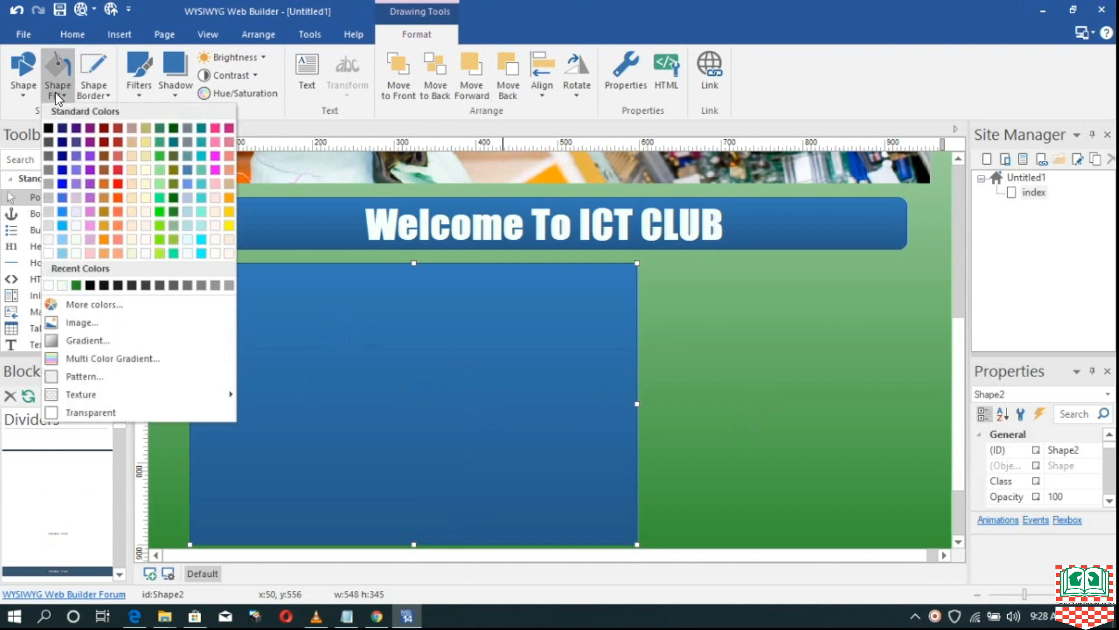
pyautogui.click(147, 240)
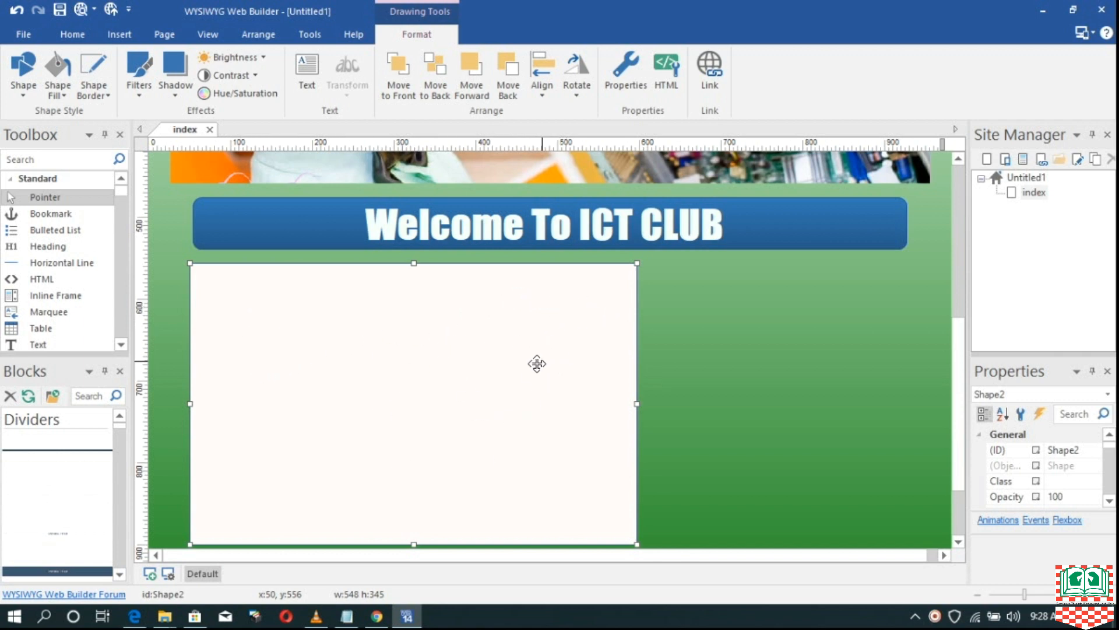
# - Add a text object in the near-white rectangle at about x 82, y 588 and widen it to about 487
pyautogui.scroll(5, 542, 356)
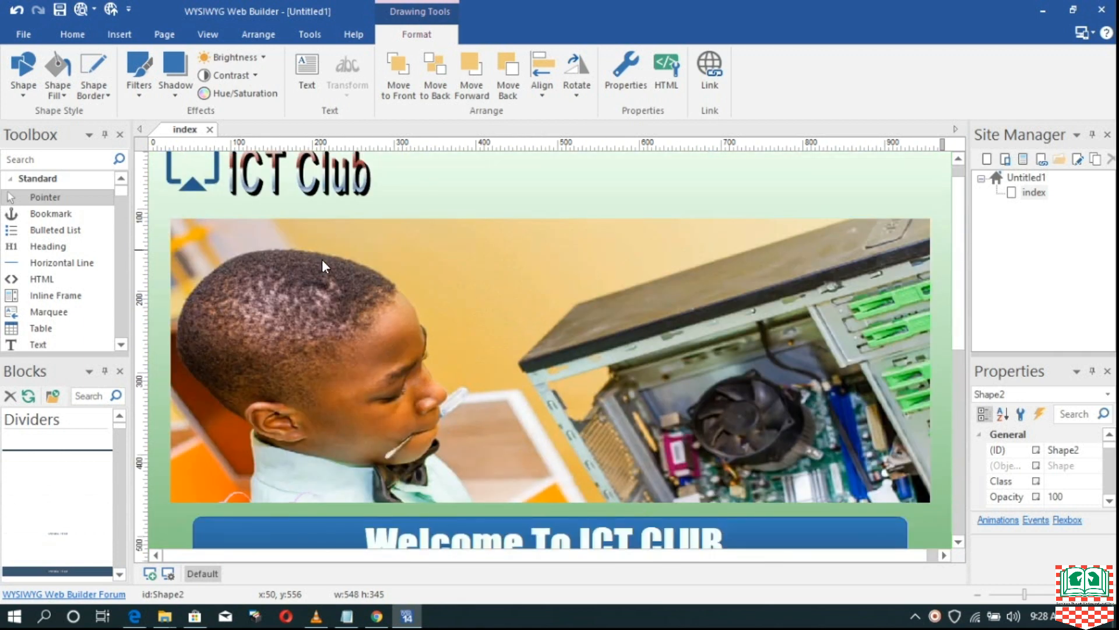
pyautogui.scroll(-5, 332, 274)
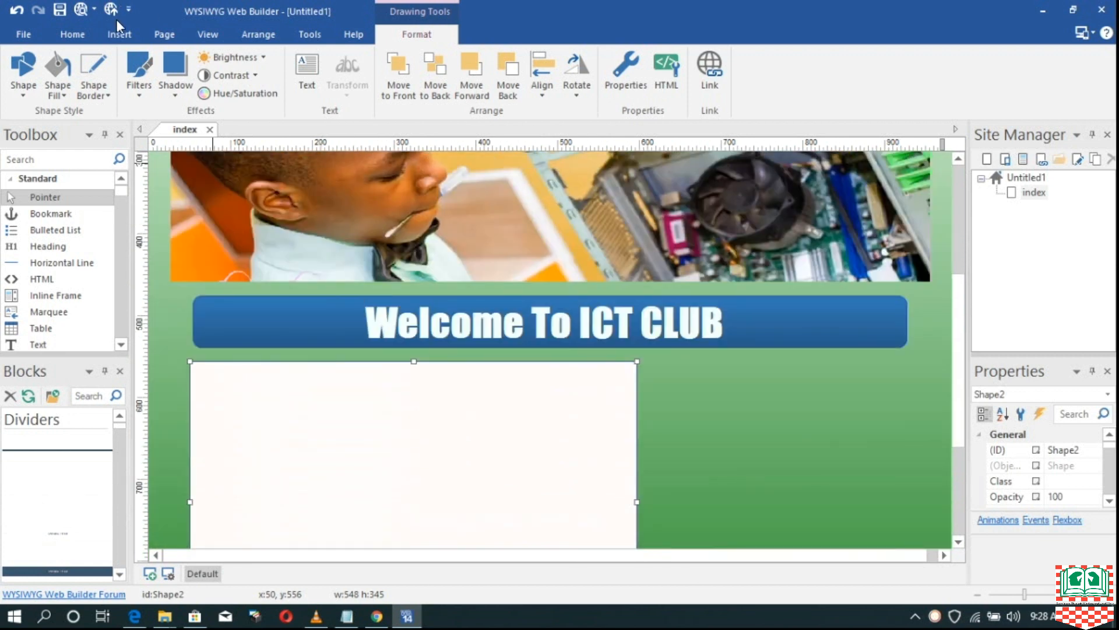
pyautogui.click(119, 34)
pyautogui.click(148, 73)
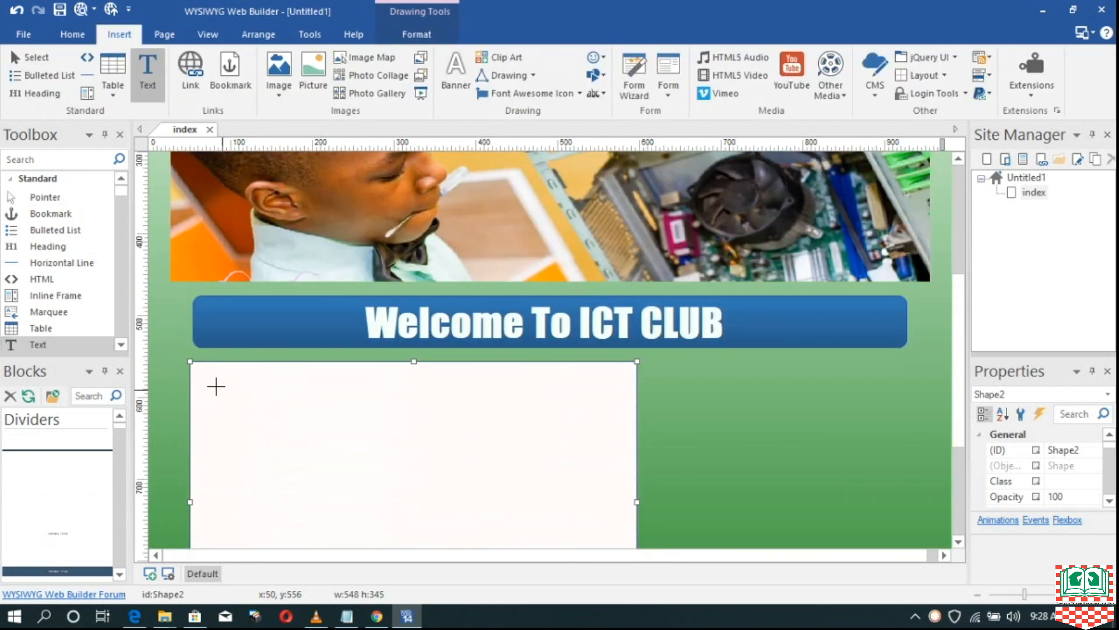
pyautogui.click(217, 387)
pyautogui.moveTo(290, 417); pyautogui.dragTo(611, 468)
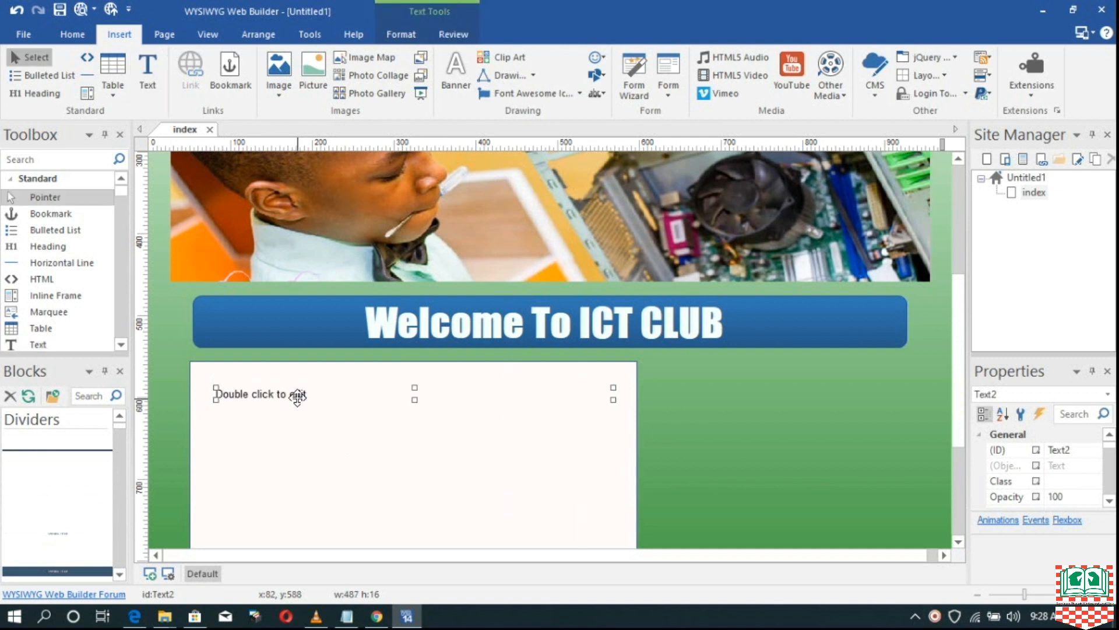
# - Replace the placeholder in the panel's text object with "This is the official website for ICT lovers"
pyautogui.doubleClick(311, 396)
pyautogui.moveTo(312, 397); pyautogui.dragTo(218, 396)
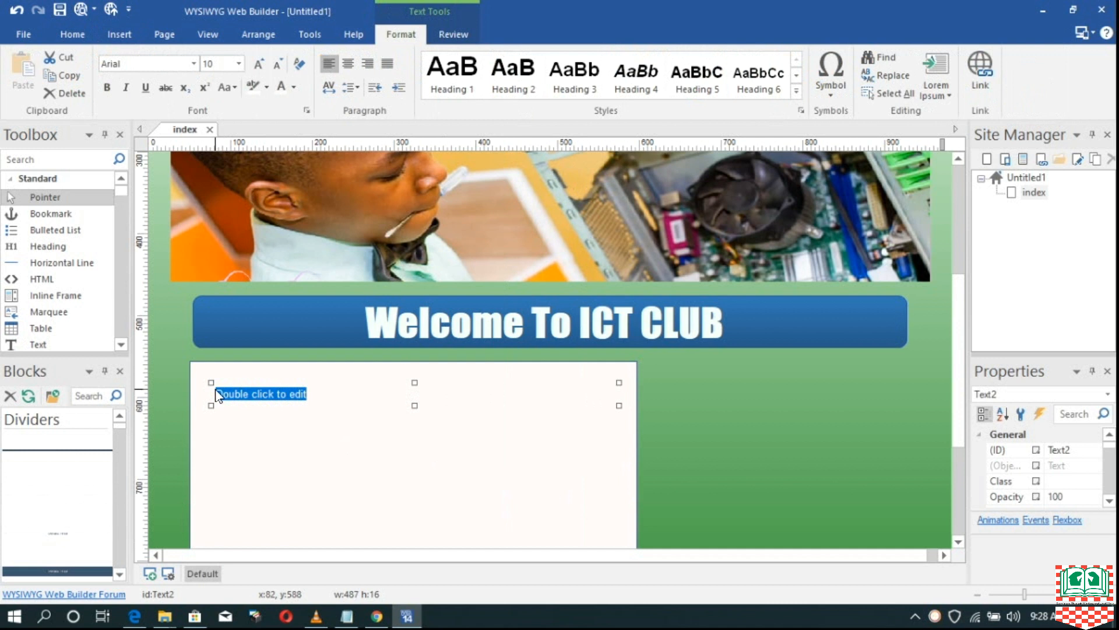
pyautogui.press('Delete')
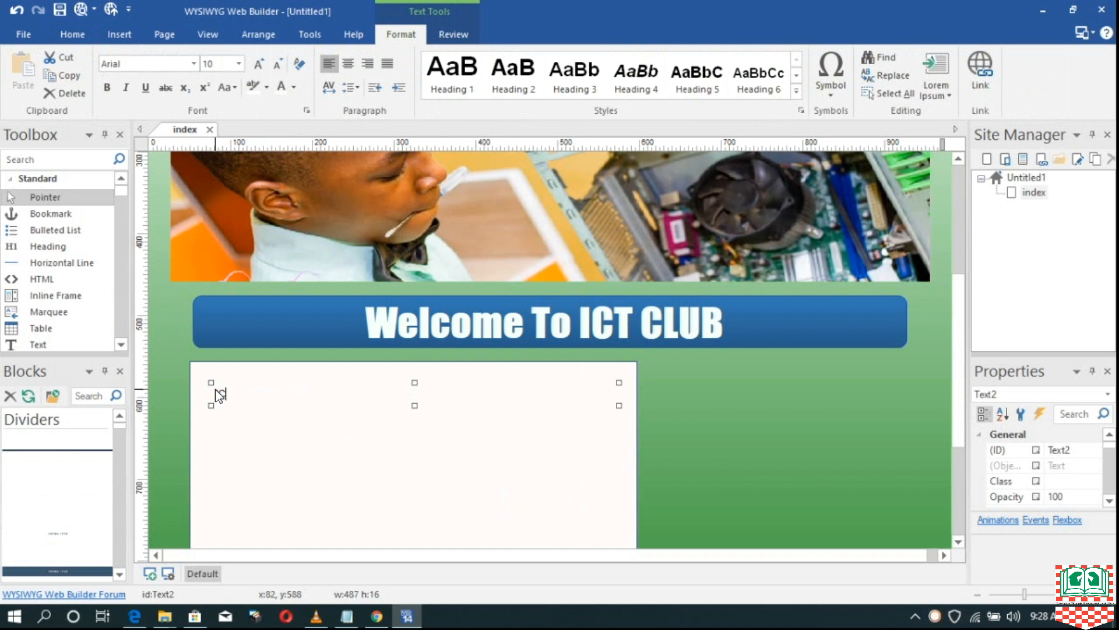
pyautogui.write('This is the official website')
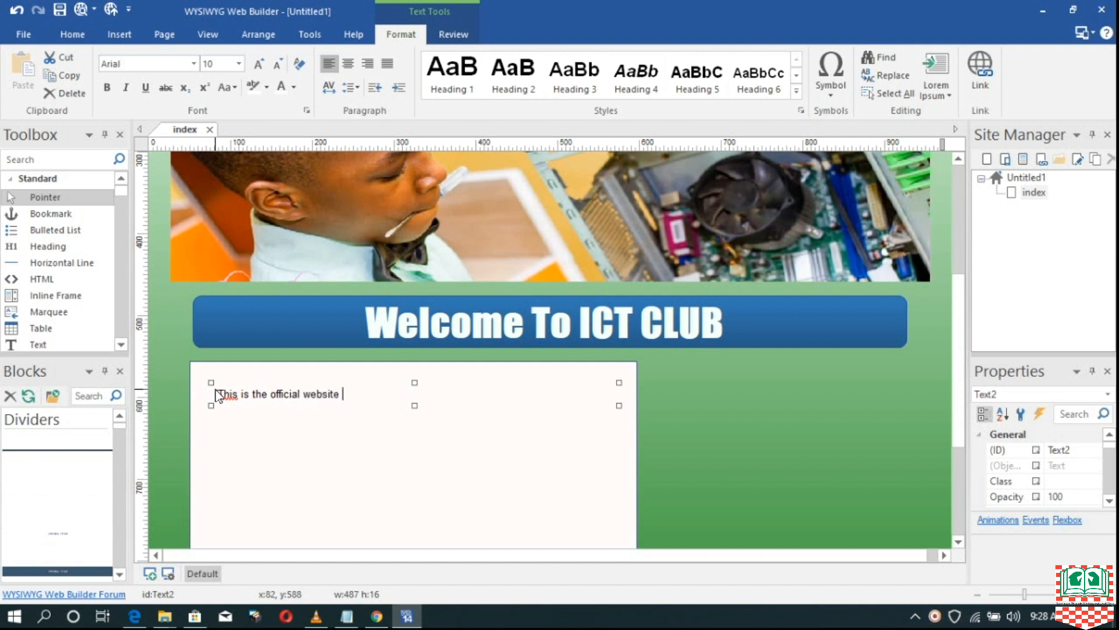
pyautogui.write(' f')
pyautogui.write('ot ')
pyautogui.write(' ICT')
pyautogui.press('BackSpace')
pyautogui.press('BackSpace')
pyautogui.write('lovers')
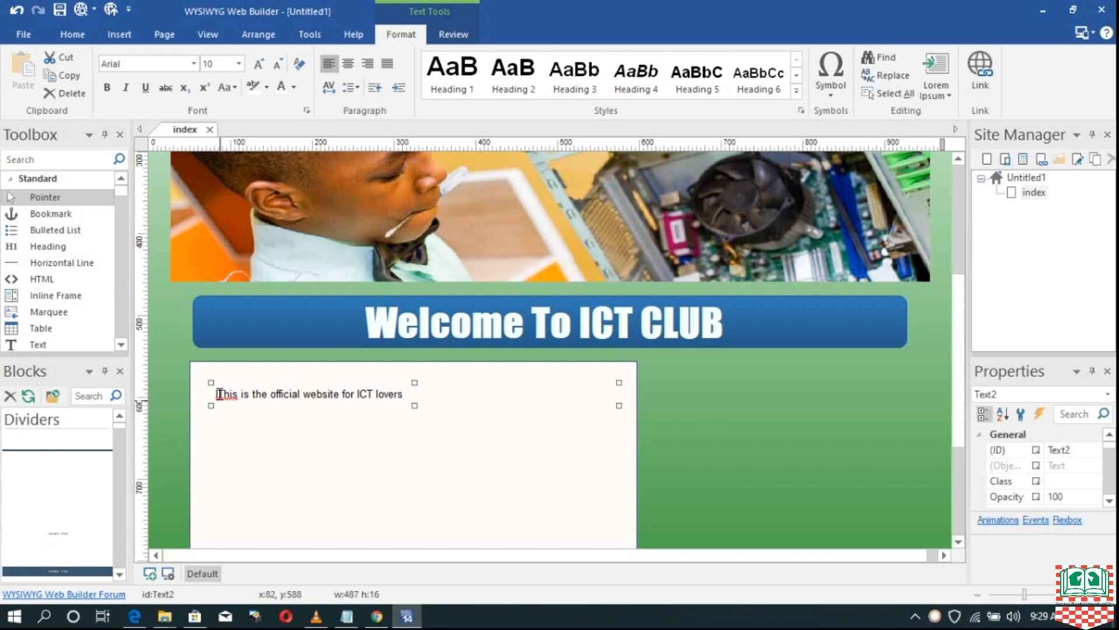
pyautogui.press('Delete')
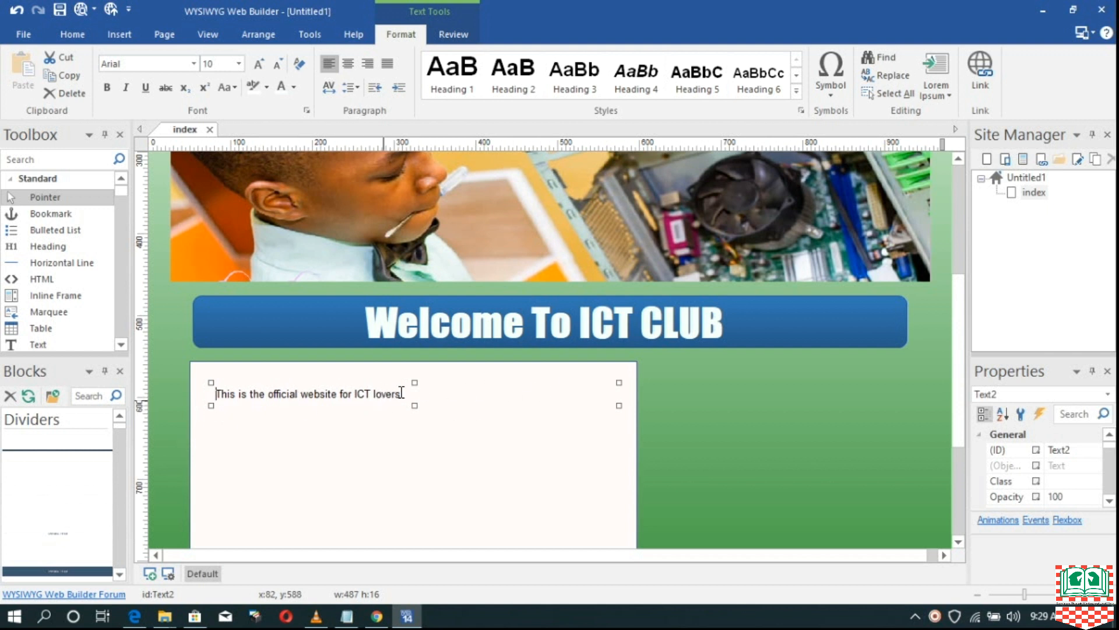
# - Make the sentence in the near-white panel bold and enlarge its font size to 14
pyautogui.moveTo(400, 394); pyautogui.dragTo(213, 395)
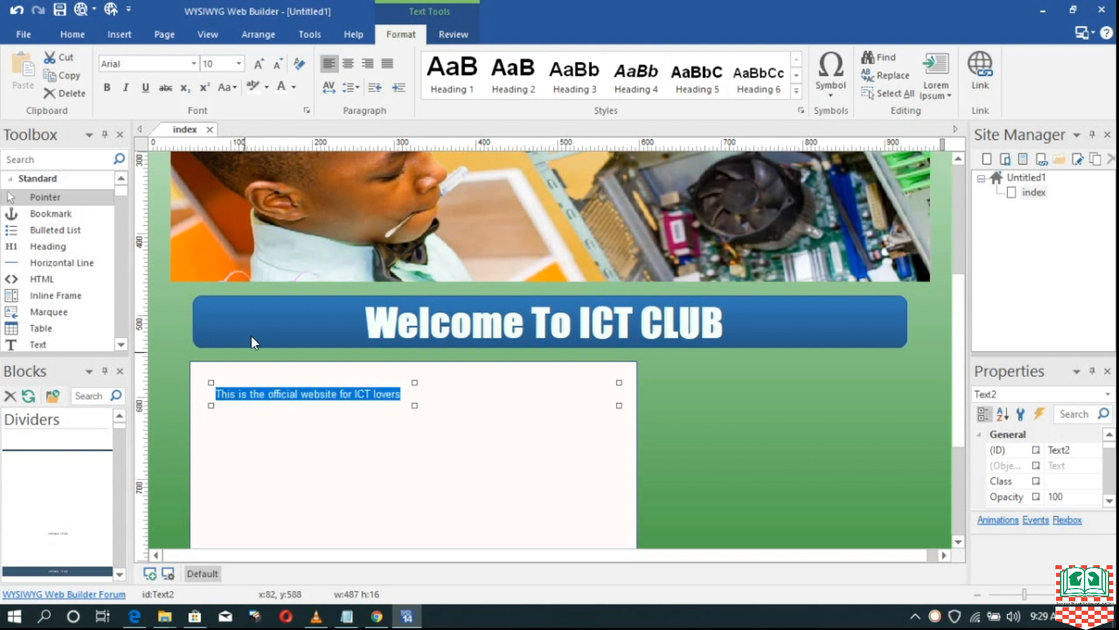
pyautogui.click(113, 89)
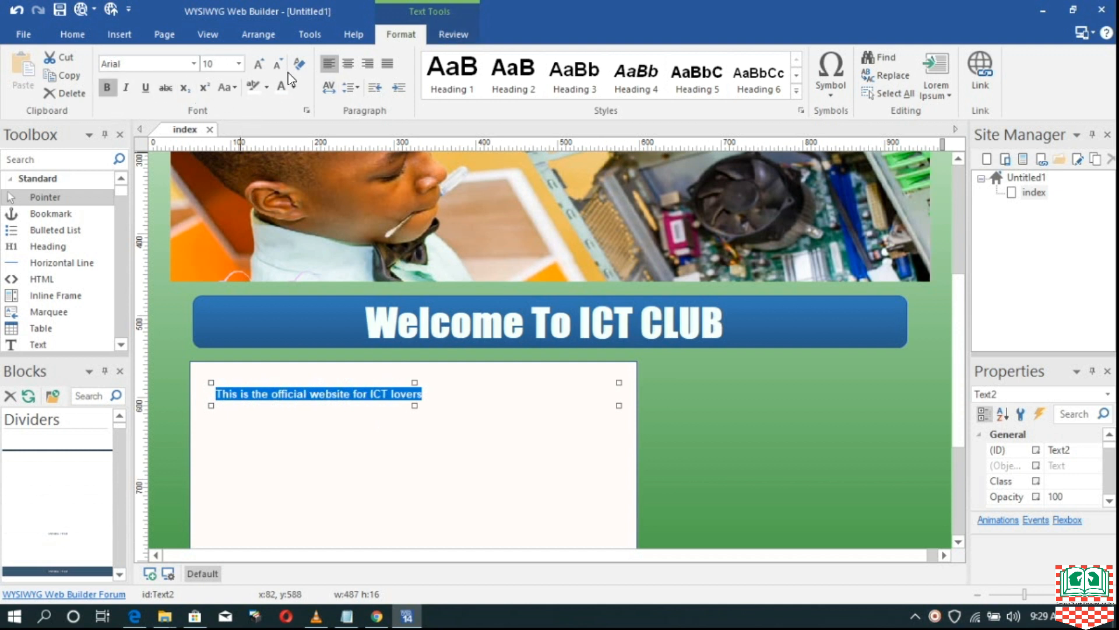
pyautogui.click(260, 63)
pyautogui.click(259, 63)
pyautogui.click(260, 63)
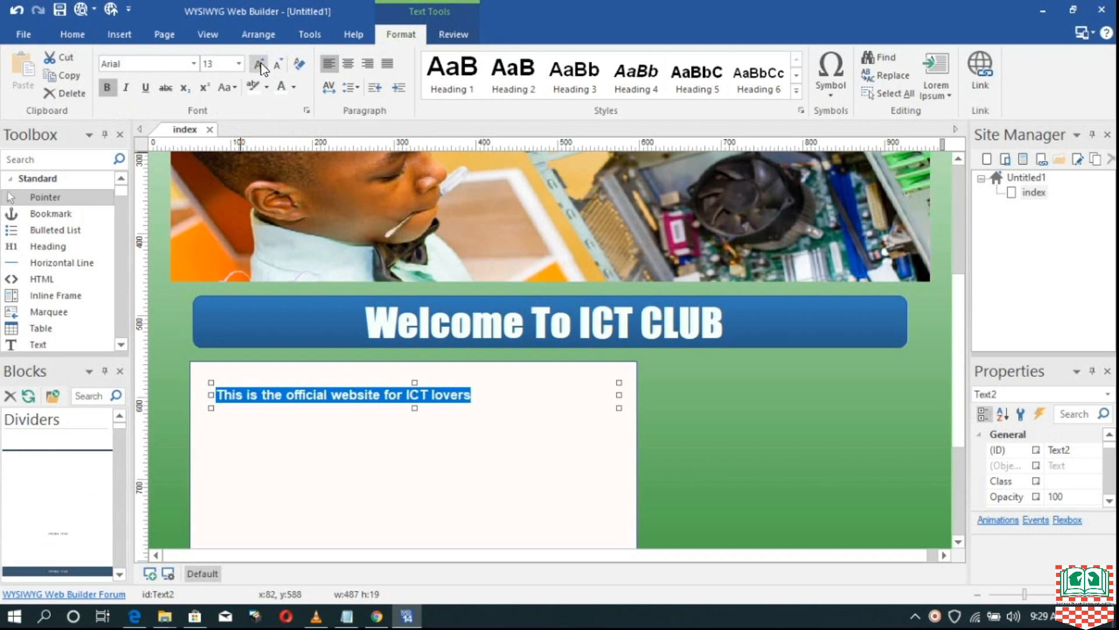
pyautogui.click(261, 62)
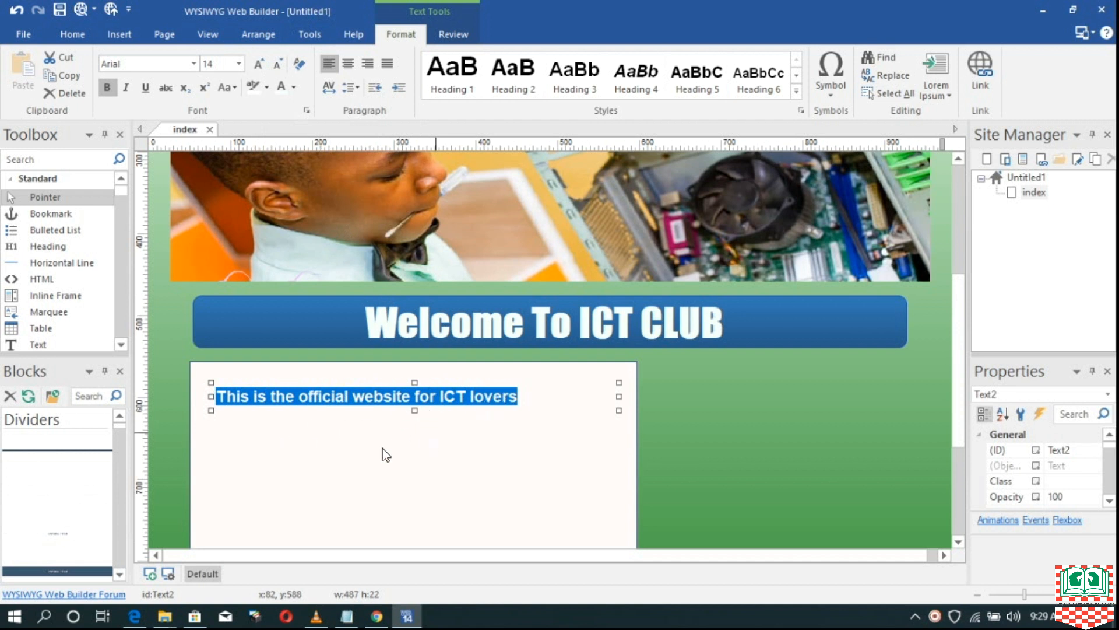
# - Look over the page from the ICT Club header down to the empty area beside the near-white panel
pyautogui.scroll(-2, 552, 438)
pyautogui.scroll(2, 733, 382)
pyautogui.moveTo(964, 350); pyautogui.dragTo(967, 415)
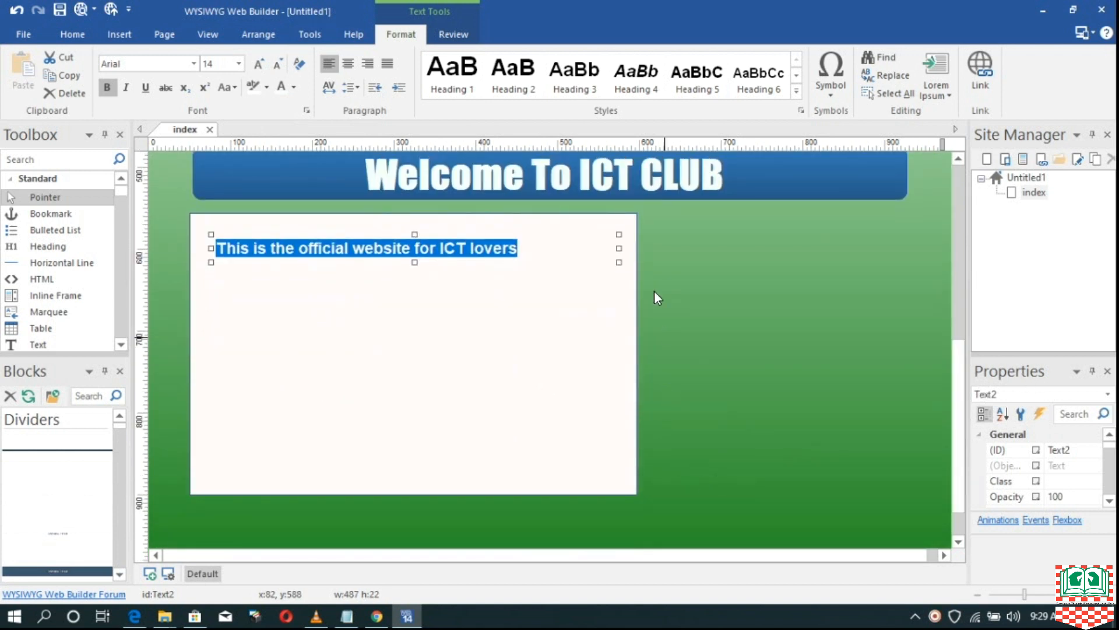
pyautogui.scroll(10, 781, 317)
pyautogui.scroll(1, 568, 362)
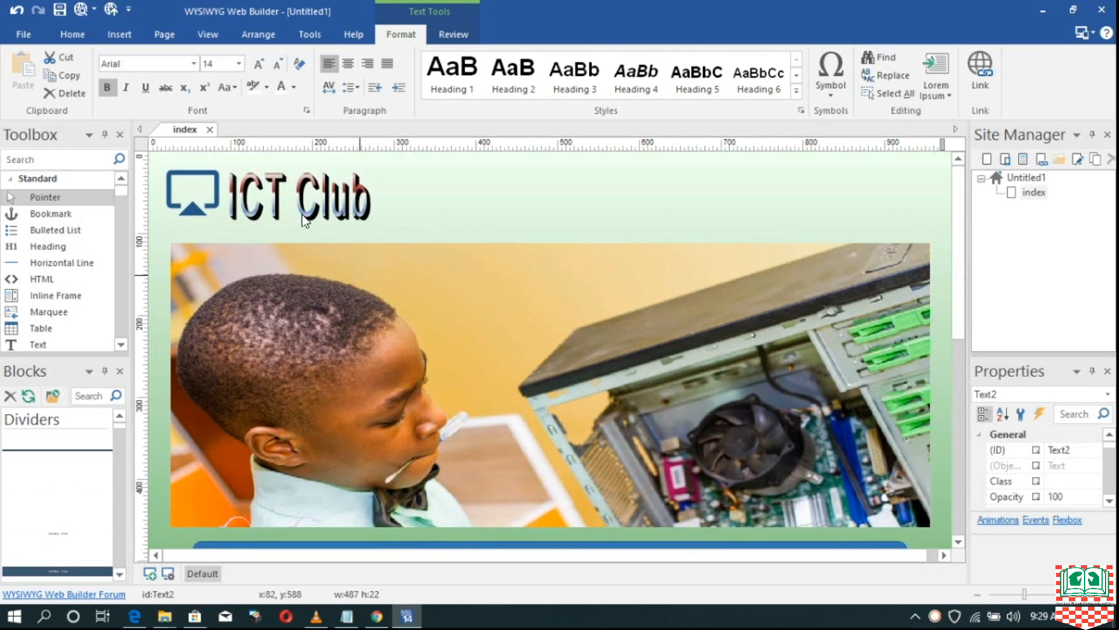
pyautogui.scroll(-3, 775, 359)
pyautogui.scroll(-9, 781, 373)
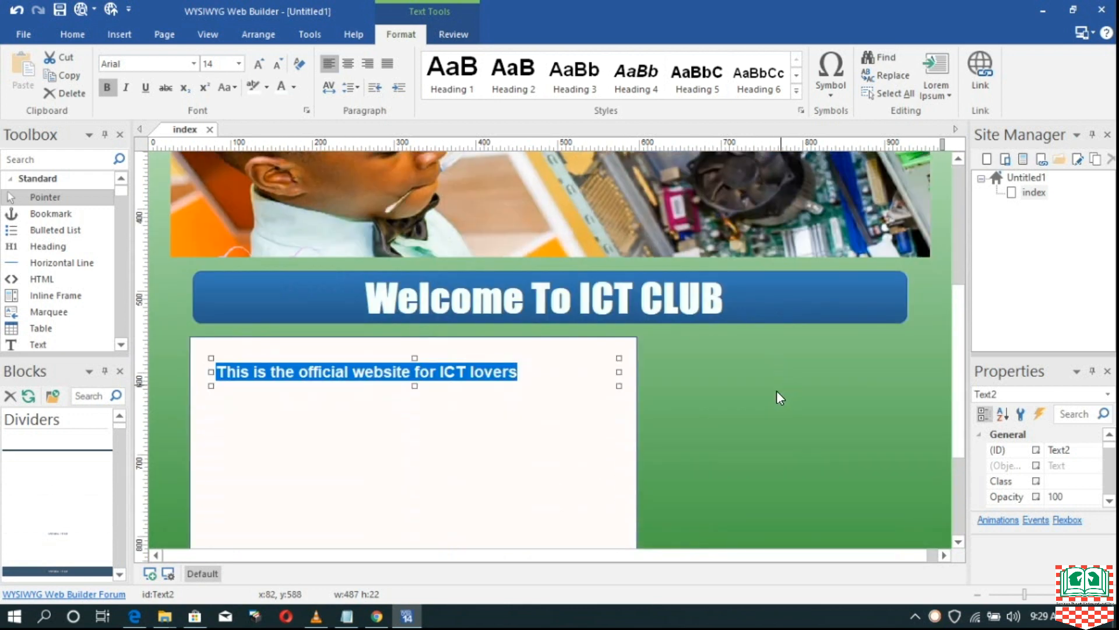
pyautogui.scroll(1, 781, 373)
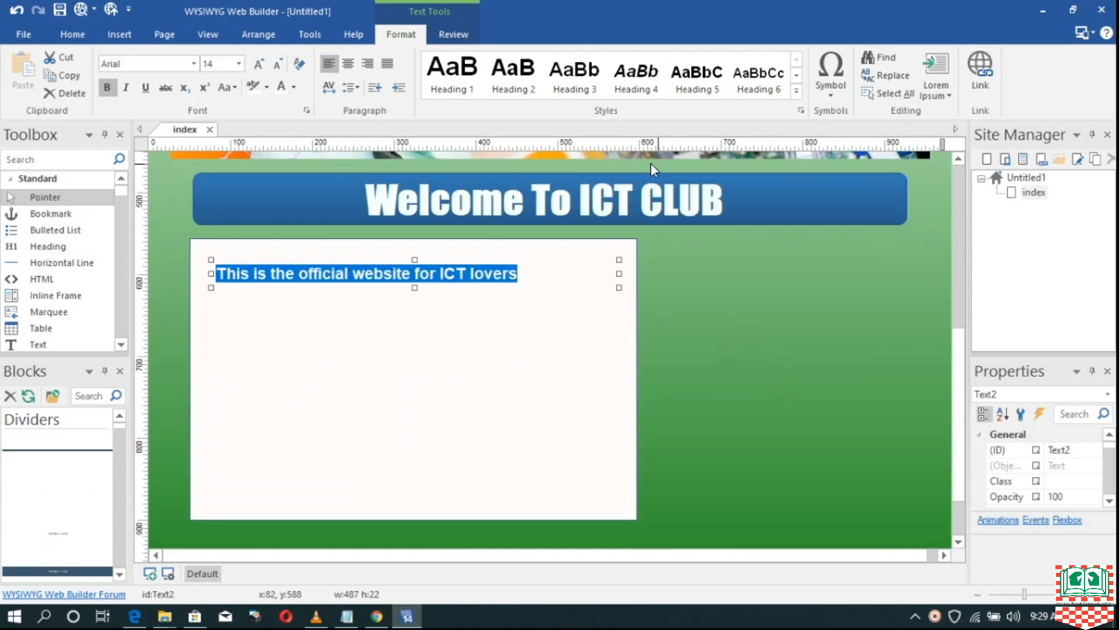
pyautogui.scroll(5, 569, 324)
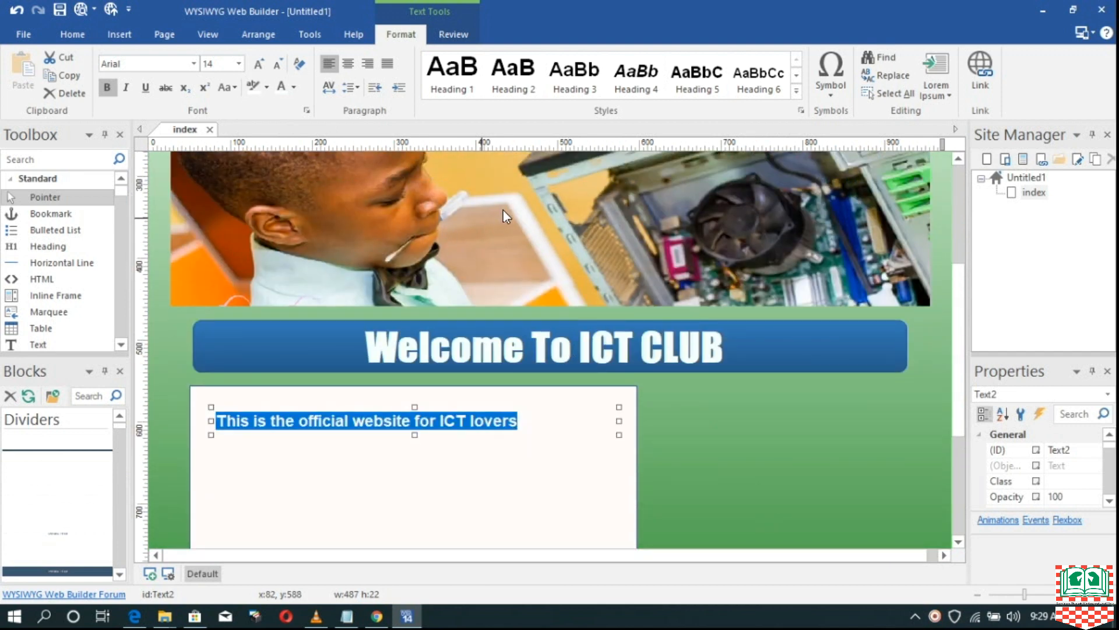
# - Insert the contact-us picture in the empty area beside the near-white panel, at about x 646, y 572
pyautogui.click(117, 34)
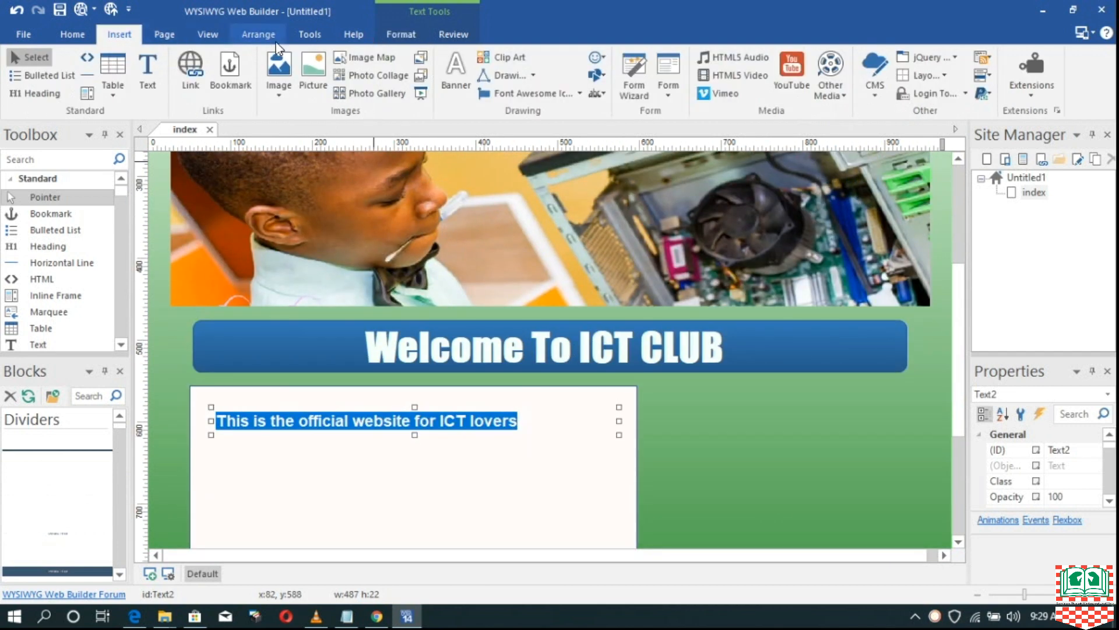
pyautogui.click(327, 85)
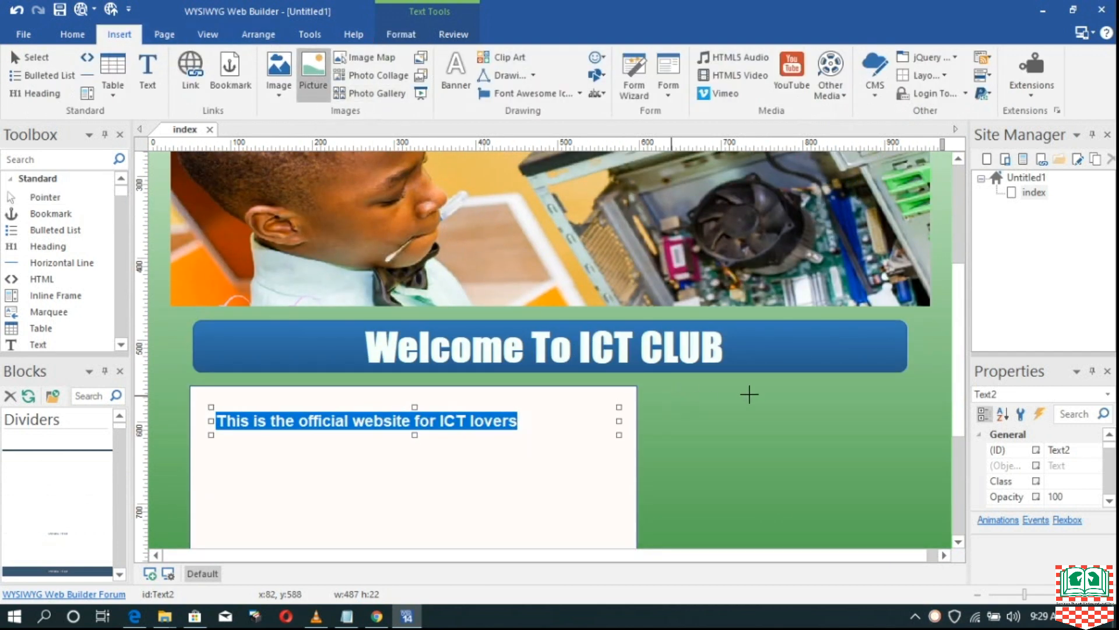
pyautogui.moveTo(677, 398)
pyautogui.mouseDown()
pyautogui.moveTo(842, 565)
pyautogui.moveTo(892, 551)
pyautogui.mouseUp()
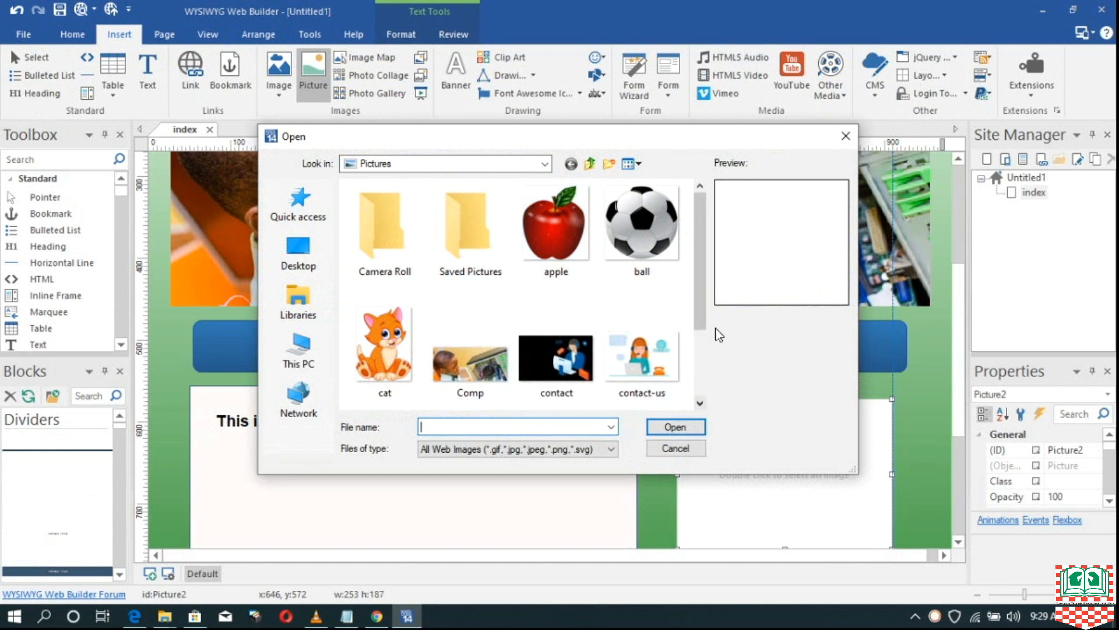
pyautogui.moveTo(702, 287); pyautogui.dragTo(702, 354)
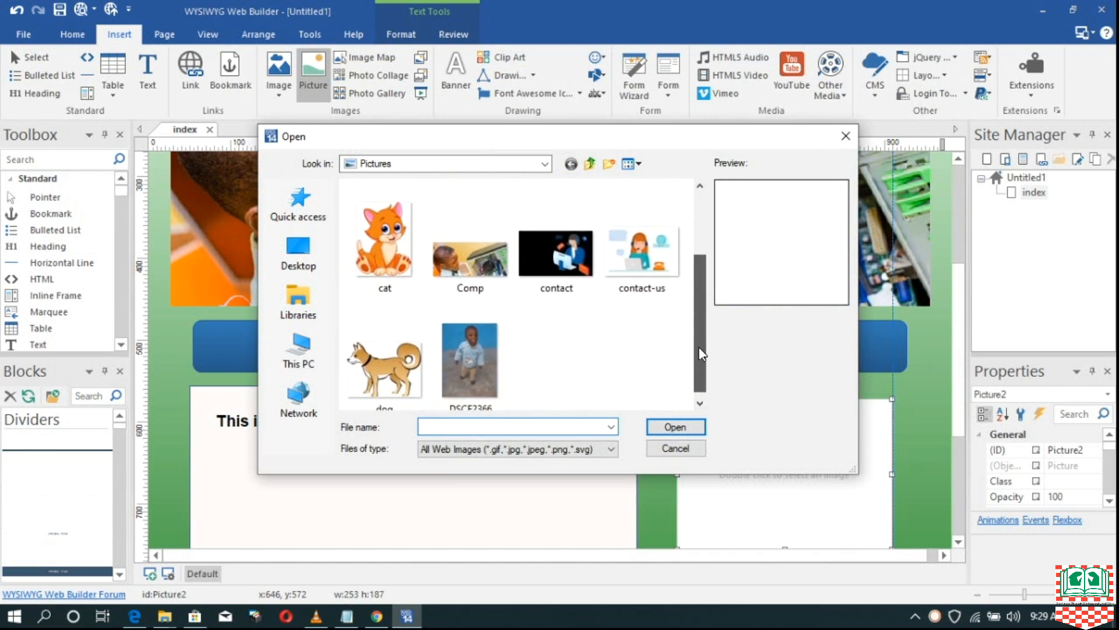
pyautogui.scroll(3, 702, 353)
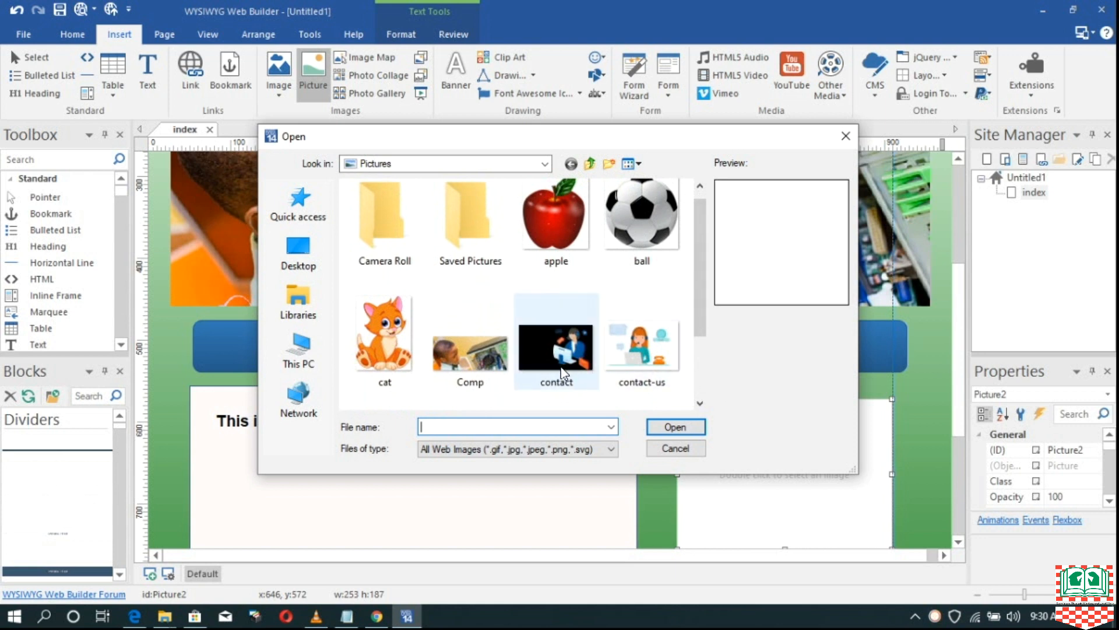
pyautogui.click(641, 347)
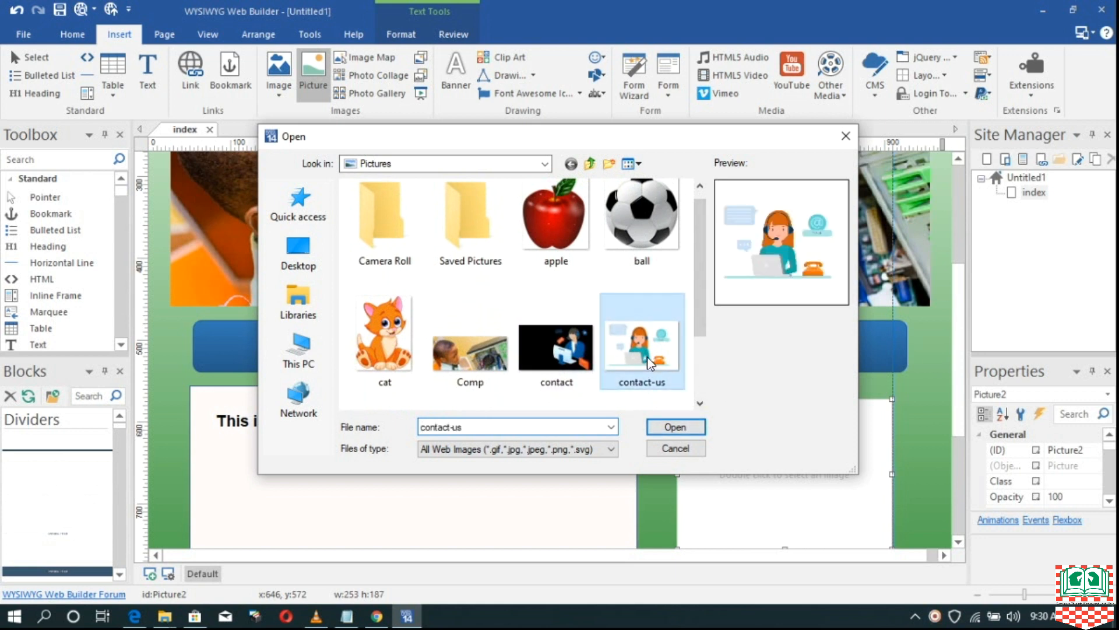
pyautogui.click(690, 428)
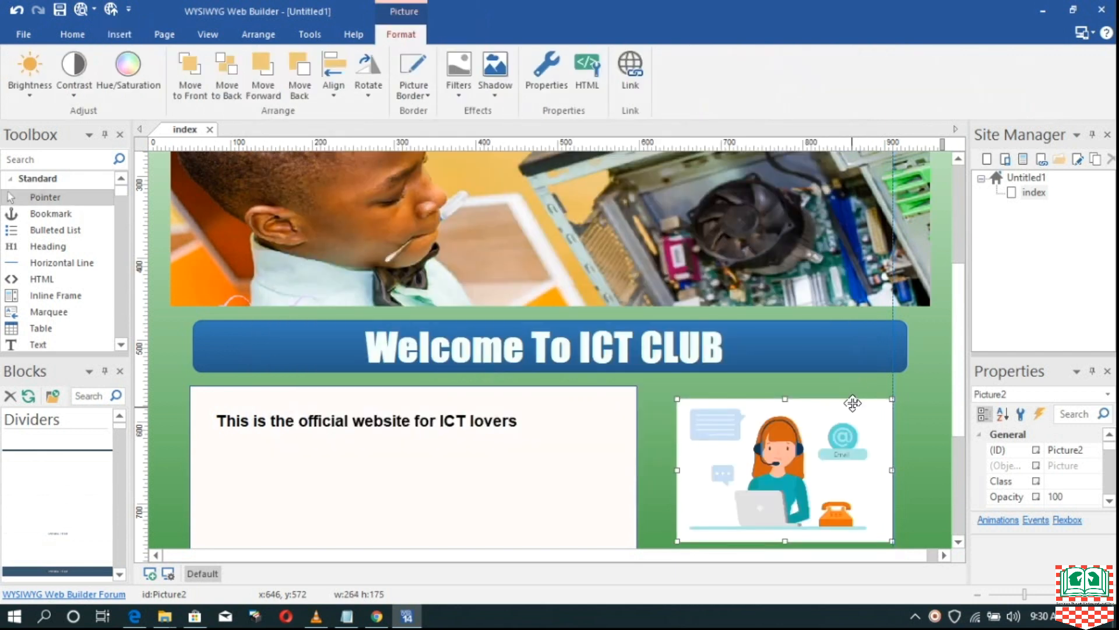
# - Resize the contact-us picture to about 292 wide and 345 high at x 618, y 556, matching the near-white panel's height
pyautogui.scroll(-5, 787, 402)
pyautogui.moveTo(784, 394); pyautogui.dragTo(784, 504)
pyautogui.moveTo(676, 378); pyautogui.dragTo(655, 378)
pyautogui.moveTo(803, 392); pyautogui.dragTo(803, 378)
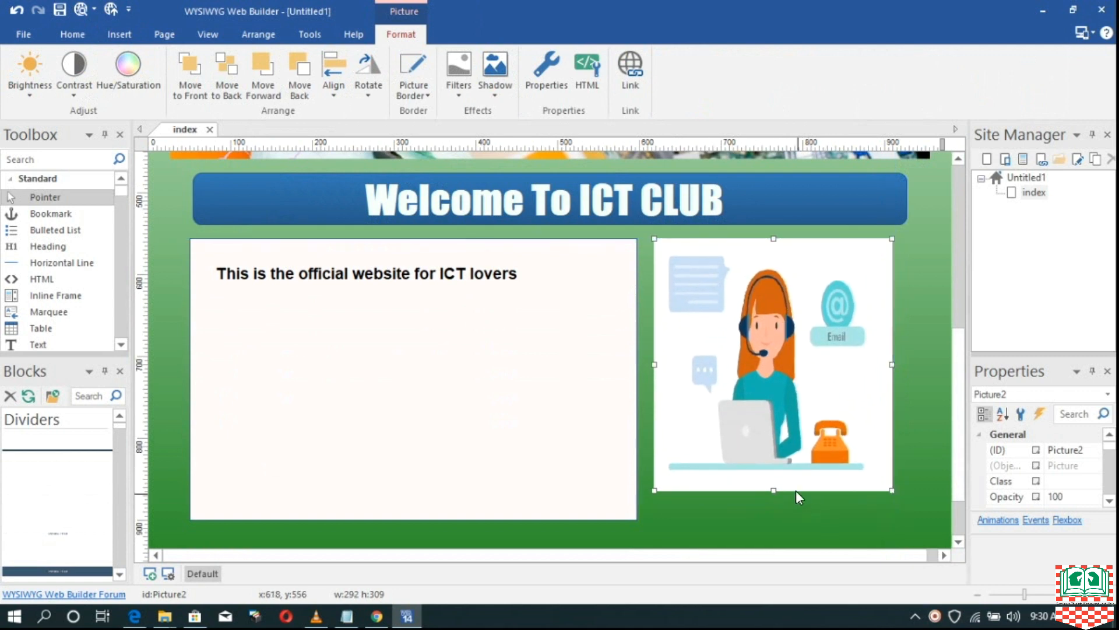
pyautogui.moveTo(773, 490); pyautogui.dragTo(771, 513)
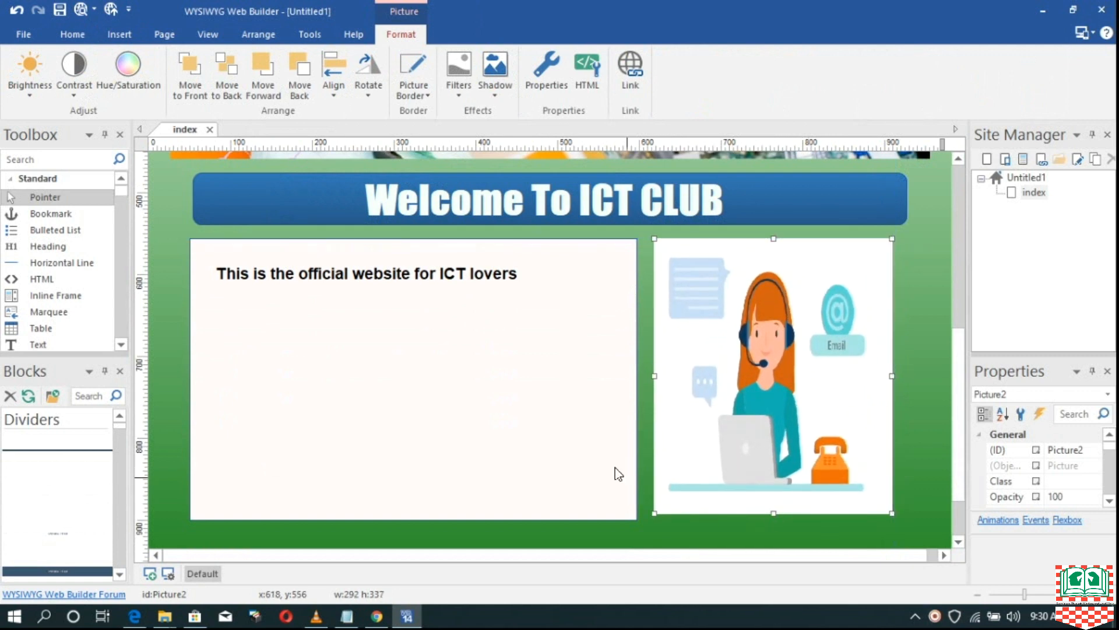
pyautogui.scroll(5, 611, 402)
pyautogui.scroll(-5, 721, 310)
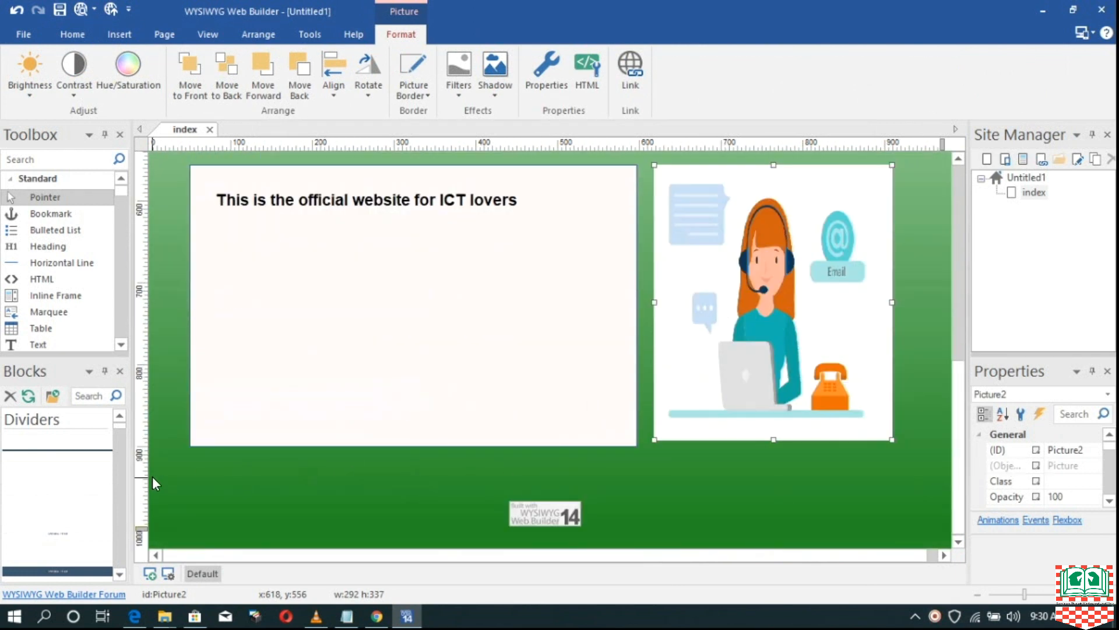
pyautogui.moveTo(774, 440); pyautogui.dragTo(773, 445)
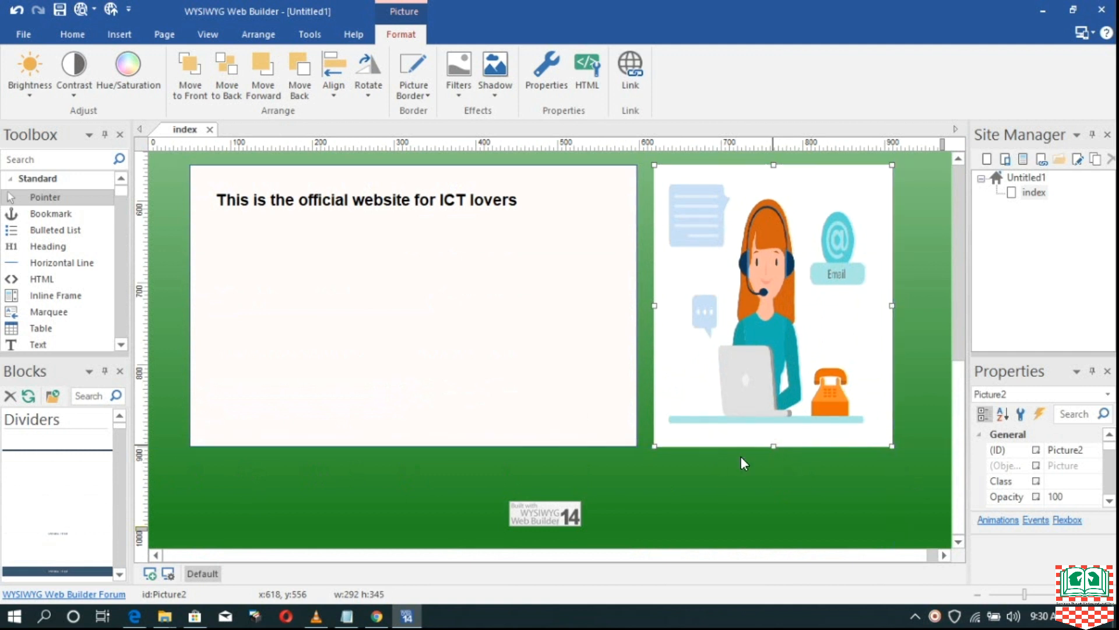
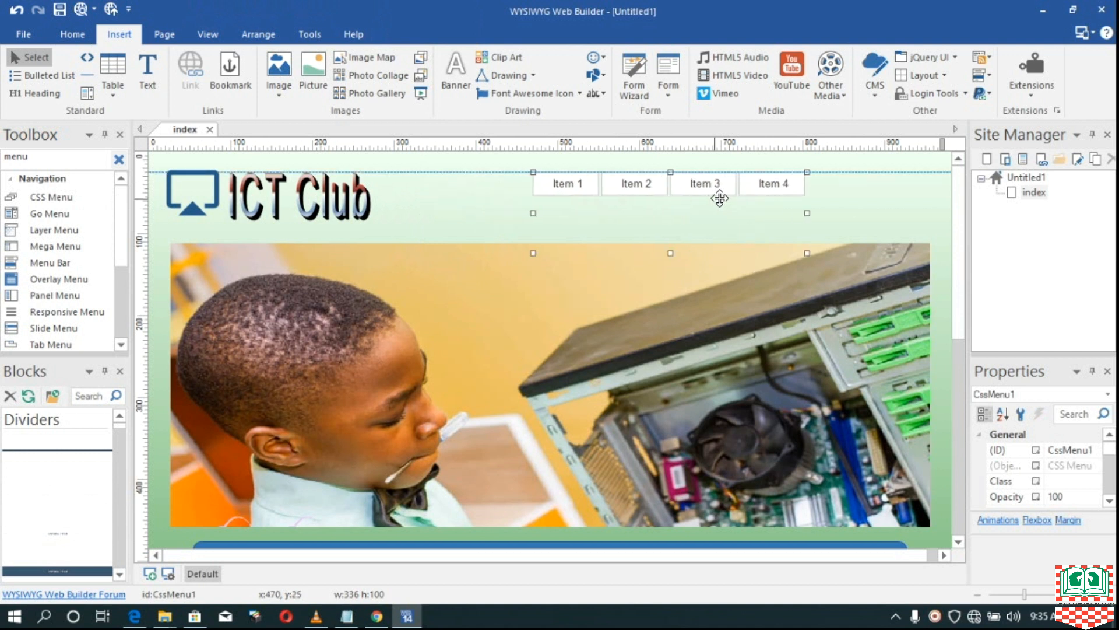
# - Reduce the CSS menu's height to about 38 and move it to about x 620, y 30 in the header
pyautogui.moveTo(740, 260); pyautogui.dragTo(740, 211)
pyautogui.moveTo(601, 196)
pyautogui.mouseDown()
pyautogui.moveTo(536, 196)
pyautogui.moveTo(604, 196)
pyautogui.mouseUp()
pyautogui.moveTo(713, 194); pyautogui.dragTo(795, 192)
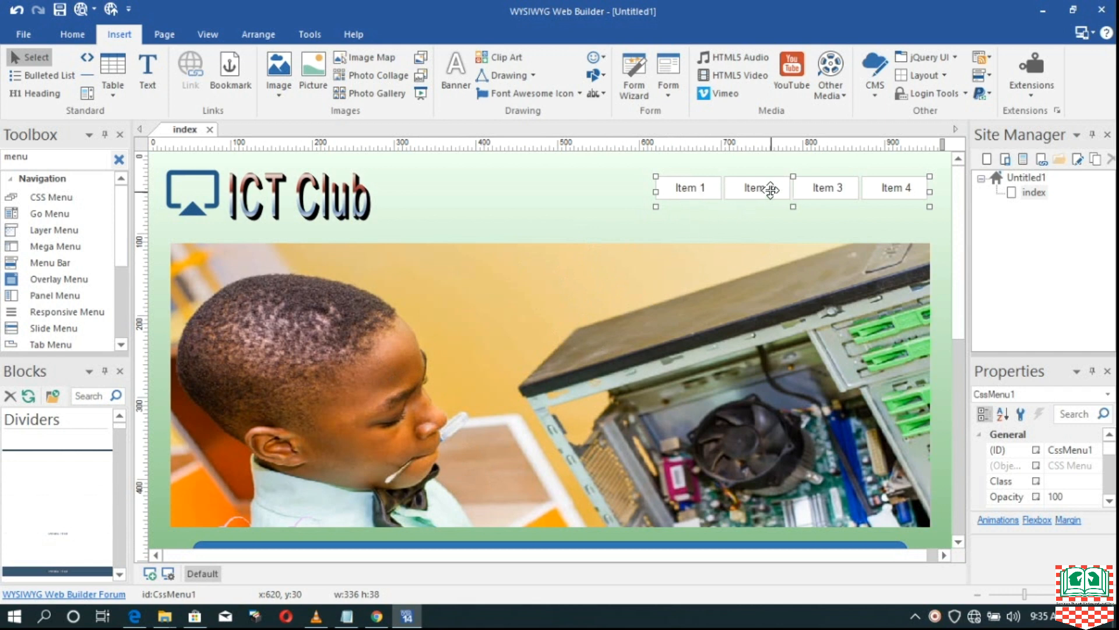
# - Open the item settings of the header's CSS menu and select its first entry, Item 1
pyautogui.rightClick(766, 190)
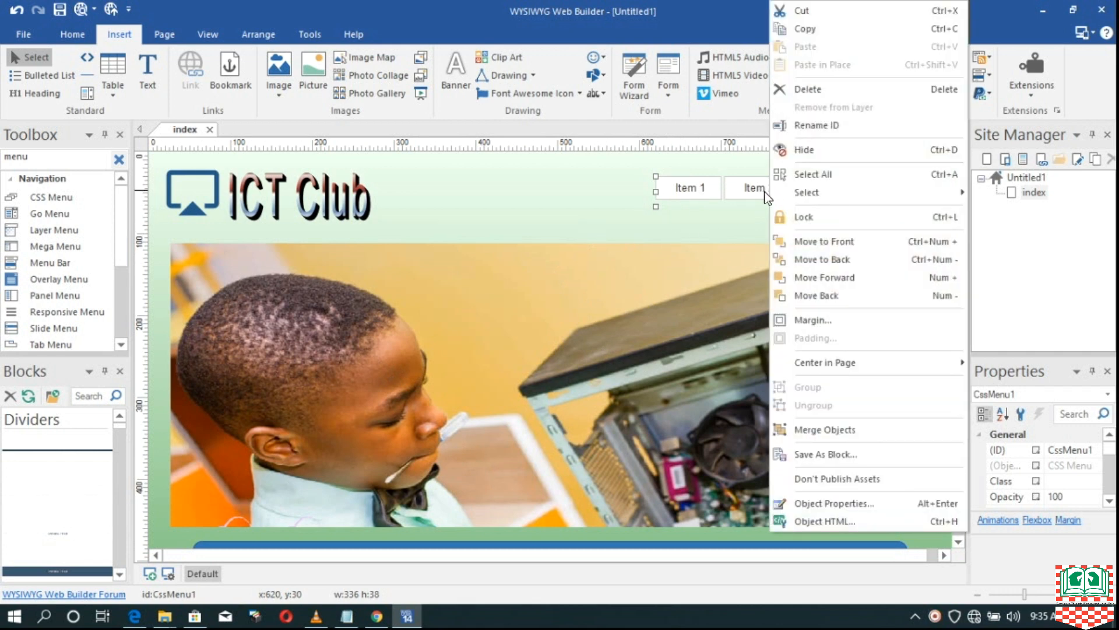
pyautogui.click(764, 192)
pyautogui.doubleClick(762, 190)
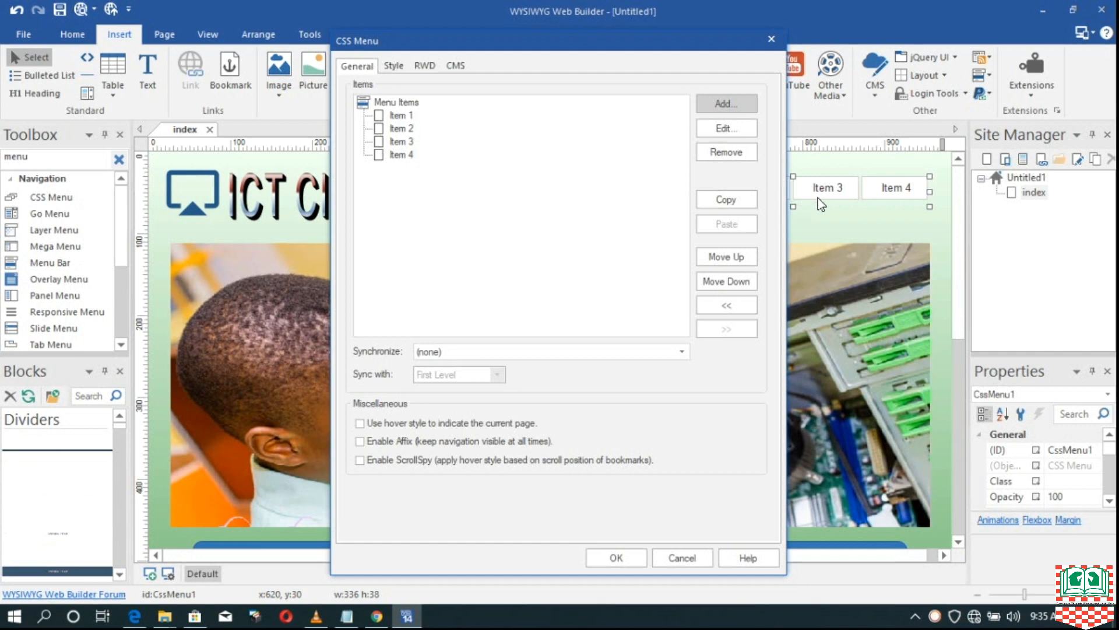
pyautogui.click(401, 115)
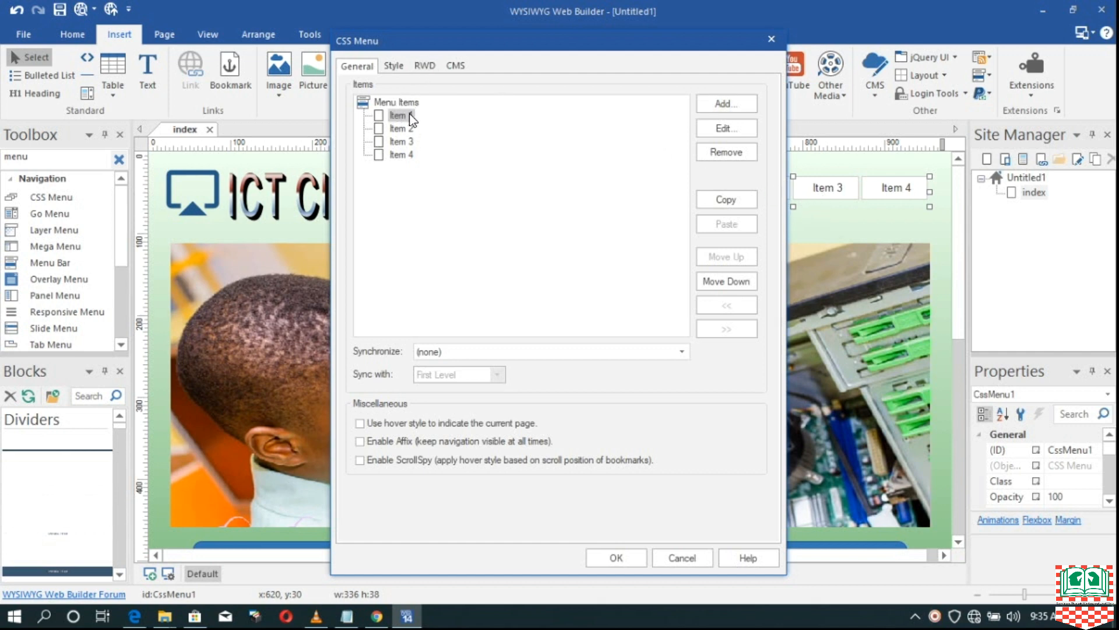
pyautogui.moveTo(519, 46); pyautogui.dragTo(317, 87)
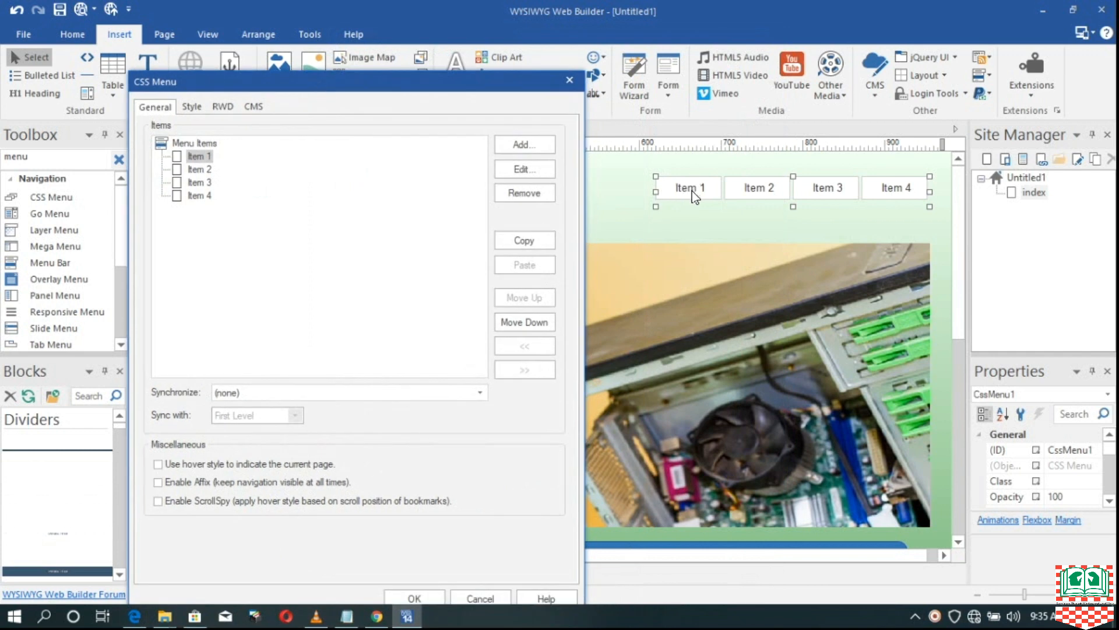
pyautogui.moveTo(309, 88); pyautogui.dragTo(370, 76)
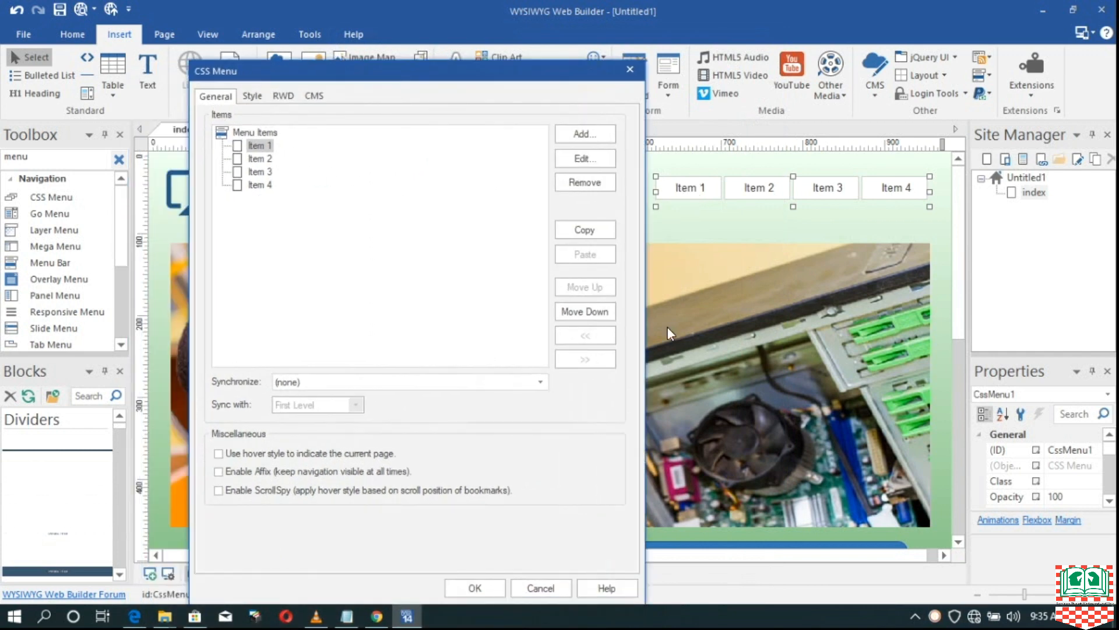
pyautogui.moveTo(450, 71); pyautogui.dragTo(702, 87)
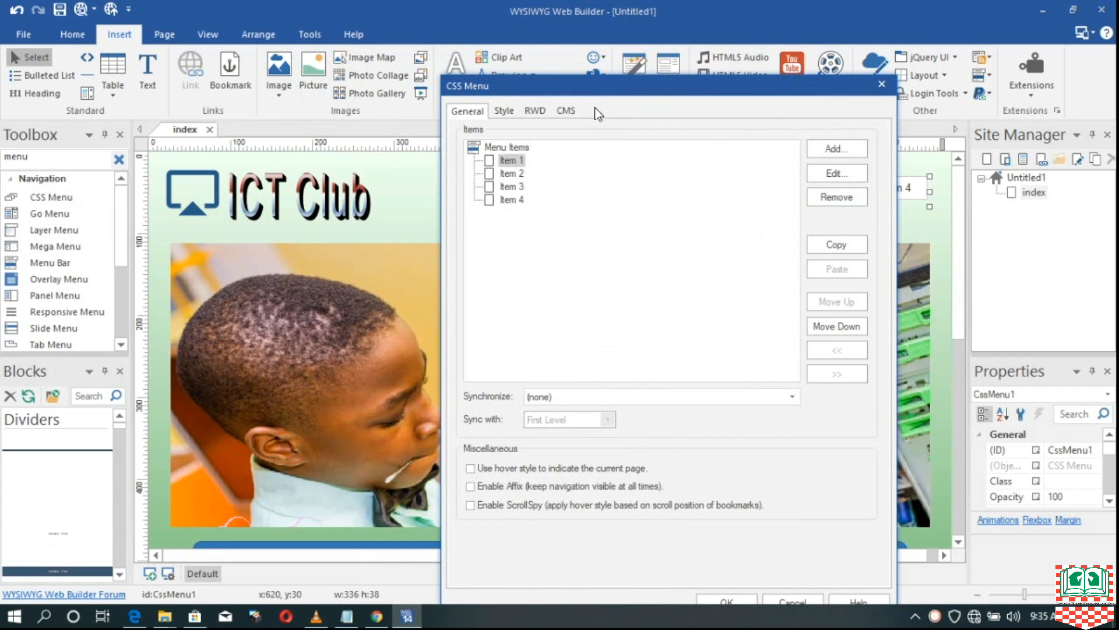
pyautogui.moveTo(588, 89); pyautogui.dragTo(528, 98)
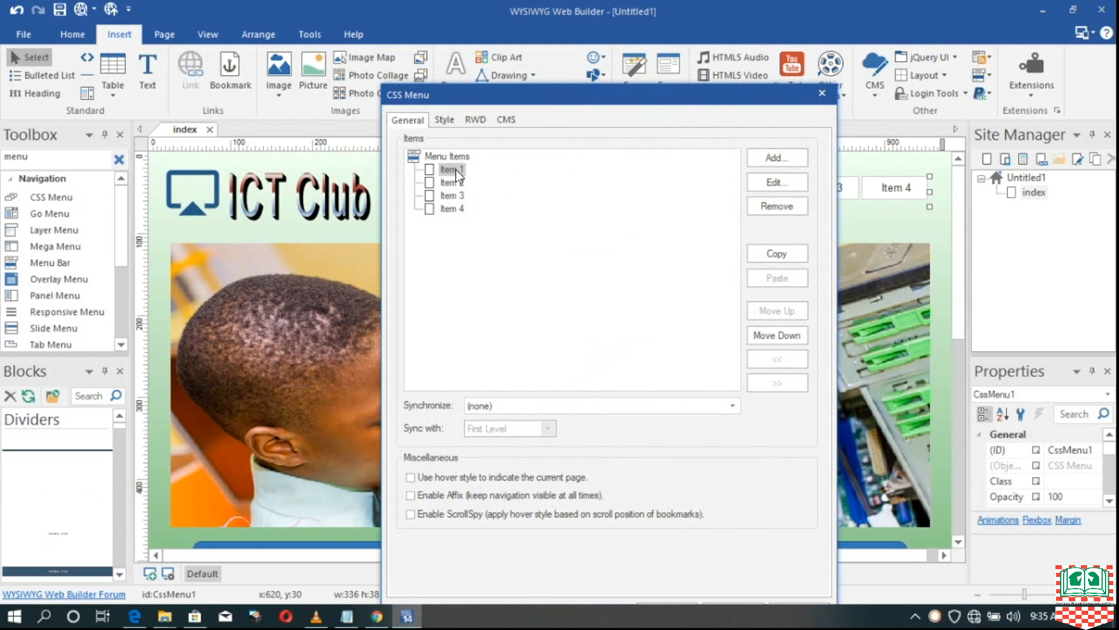
# - Change the text of the first menu item to "Home"
pyautogui.click(786, 183)
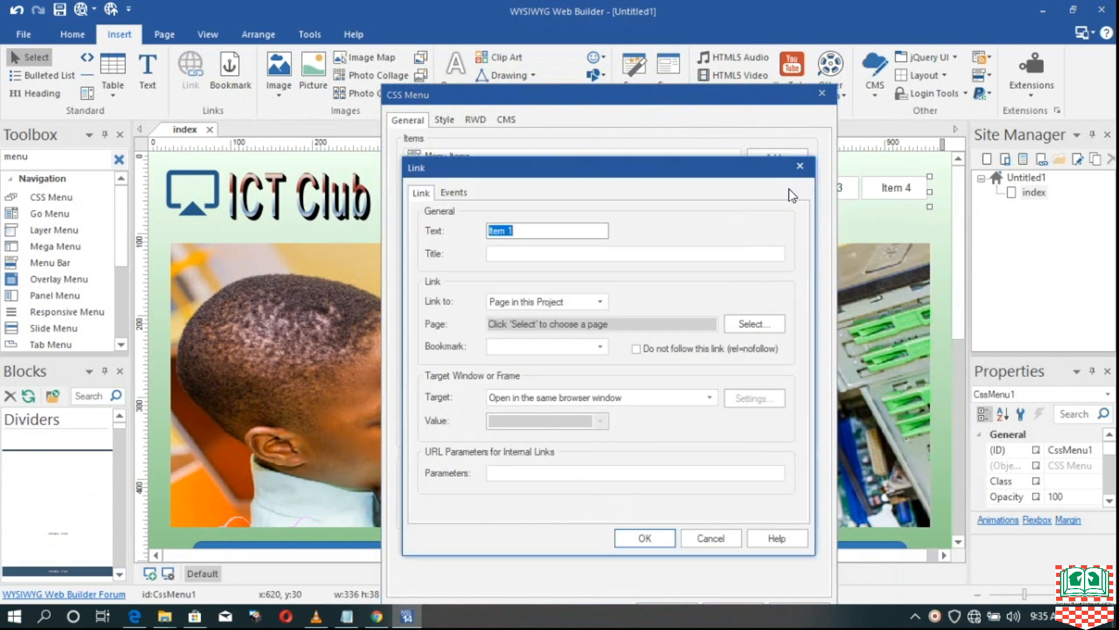
pyautogui.moveTo(742, 176)
pyautogui.mouseDown()
pyautogui.moveTo(747, 228)
pyautogui.moveTo(748, 160)
pyautogui.mouseUp()
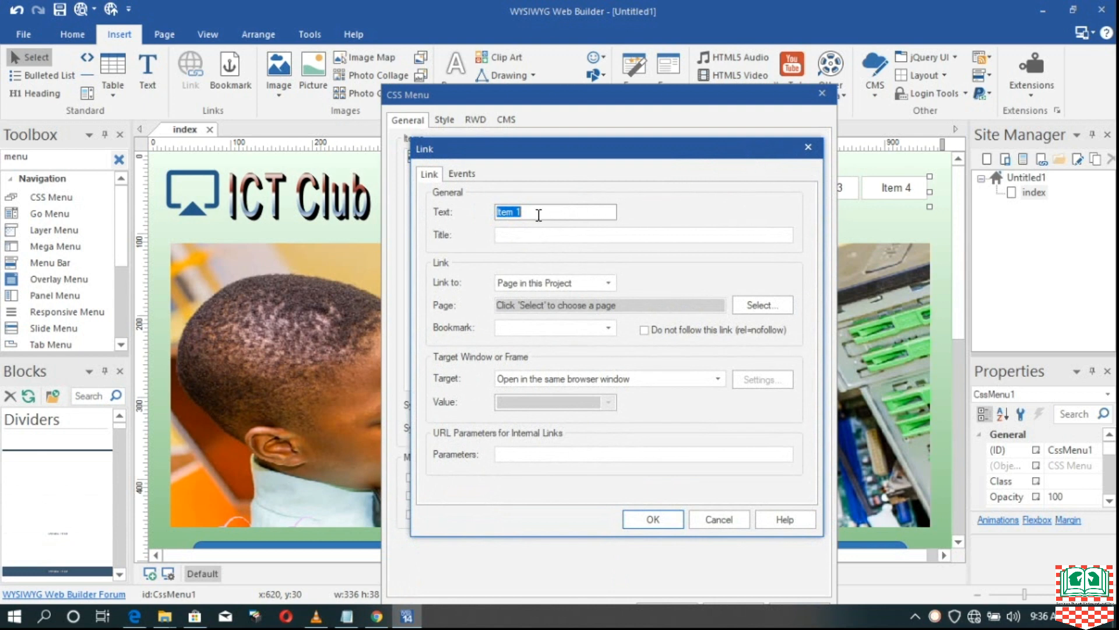
pyautogui.click(534, 211)
pyautogui.press('BackSpace')
pyautogui.press('BackSpace')
pyautogui.press('BackSpace')
pyautogui.press('BackSpace')
pyautogui.press('BackSpace')
pyautogui.press('BackSpace')
pyautogui.write('Home')
# - Link the Home menu item to the index page of this project and apply the menu settings
pyautogui.click(768, 306)
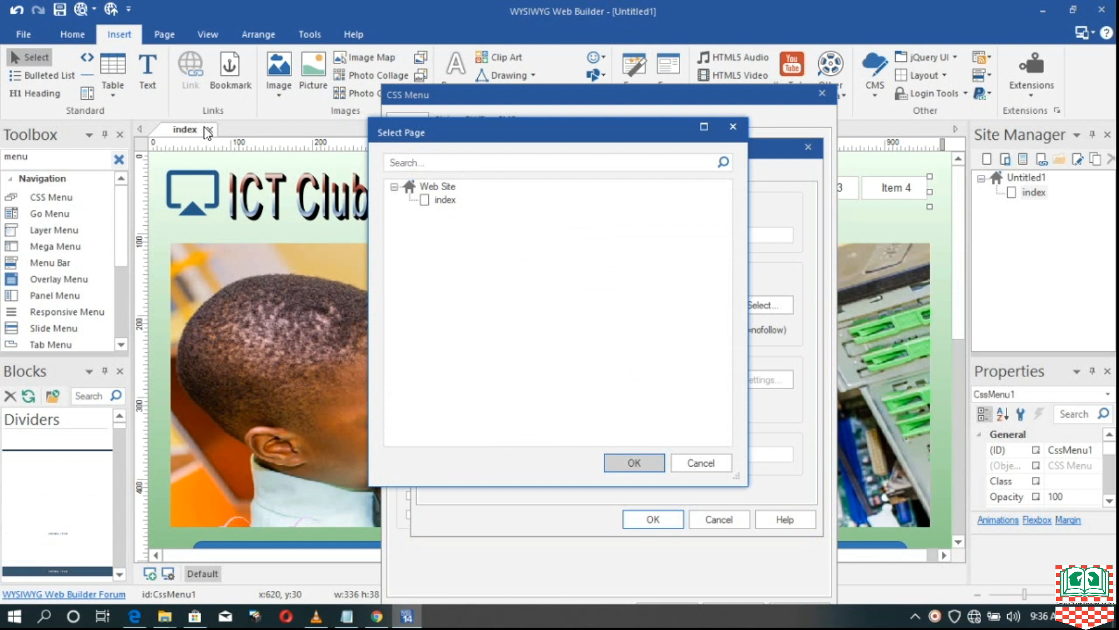
pyautogui.click(429, 201)
pyautogui.click(646, 457)
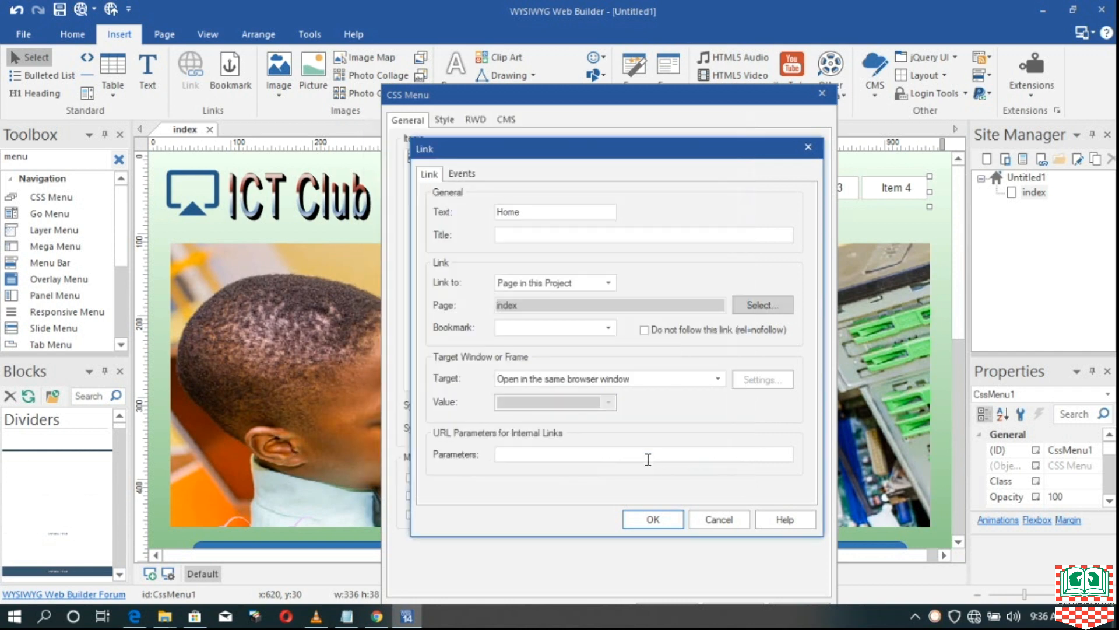
pyautogui.click(653, 519)
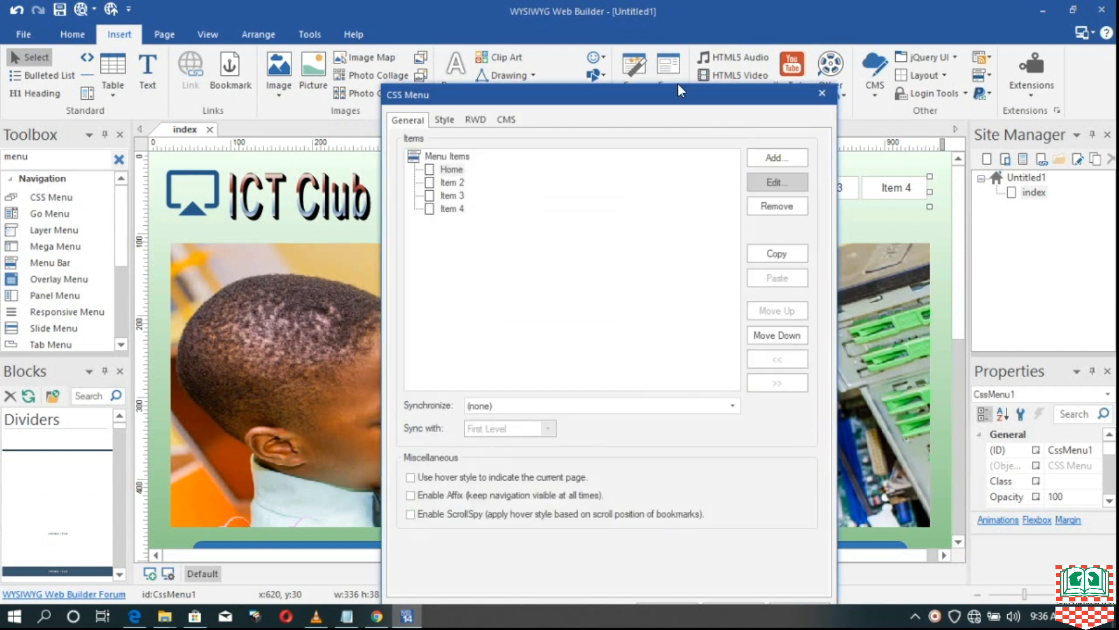
pyautogui.moveTo(678, 85); pyautogui.dragTo(657, 42)
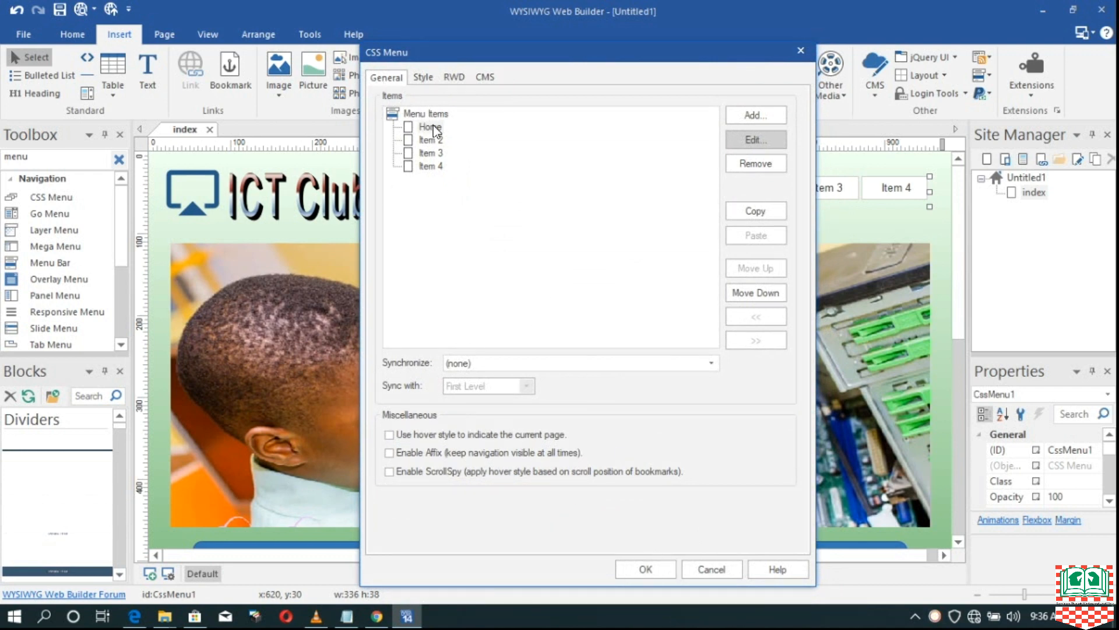
pyautogui.click(644, 565)
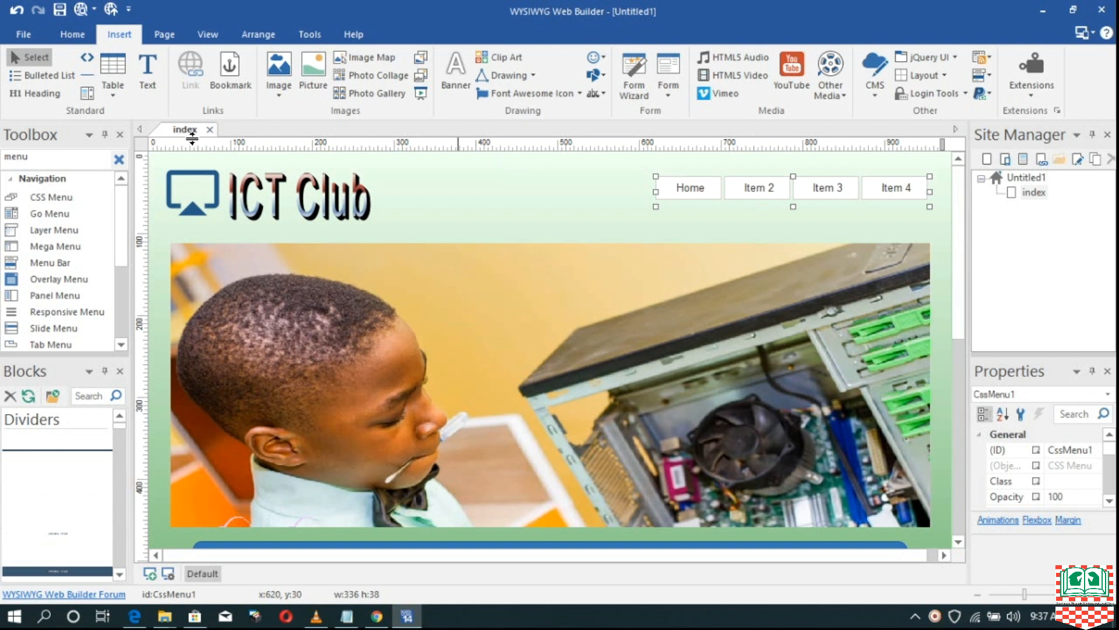
# - Add a new blank standard page to the website project
pyautogui.click(165, 35)
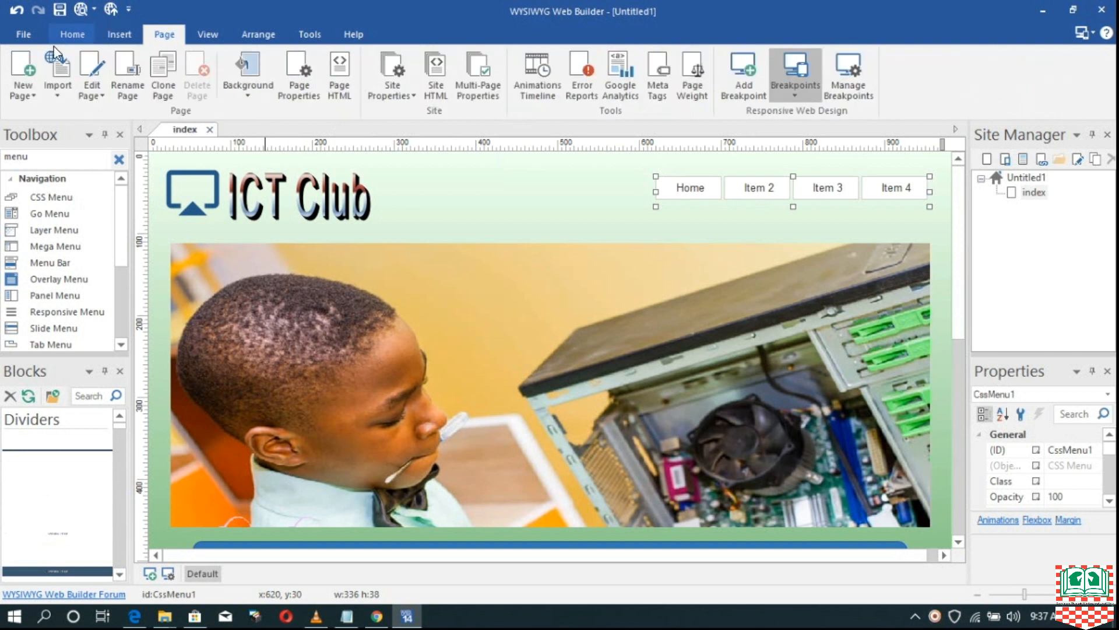
pyautogui.click(23, 91)
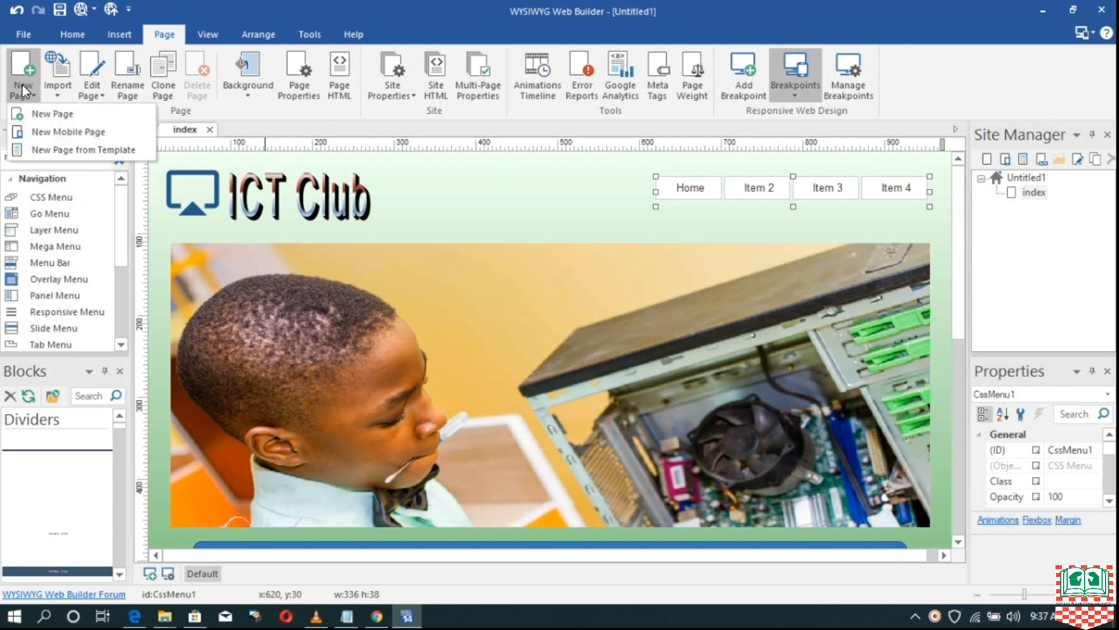
pyautogui.click(58, 117)
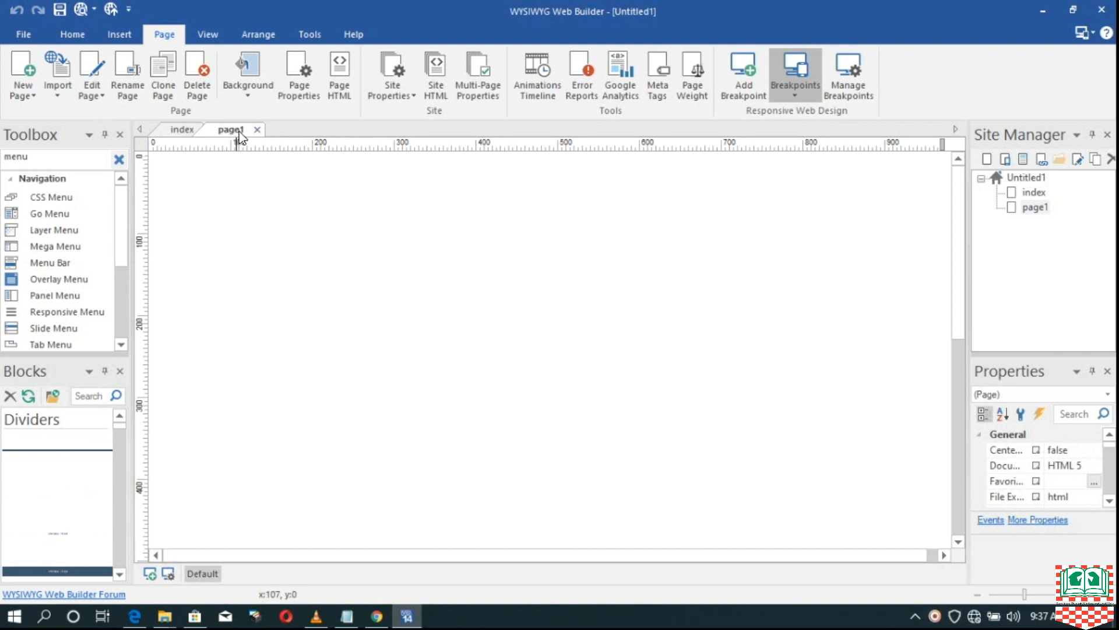
pyautogui.click(181, 130)
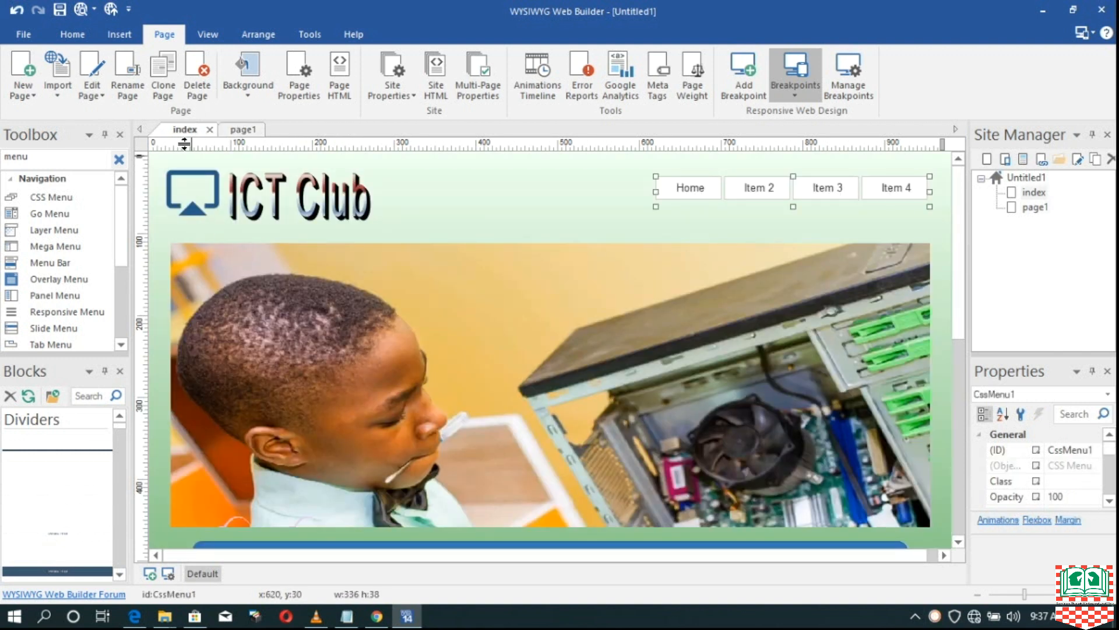
pyautogui.click(243, 133)
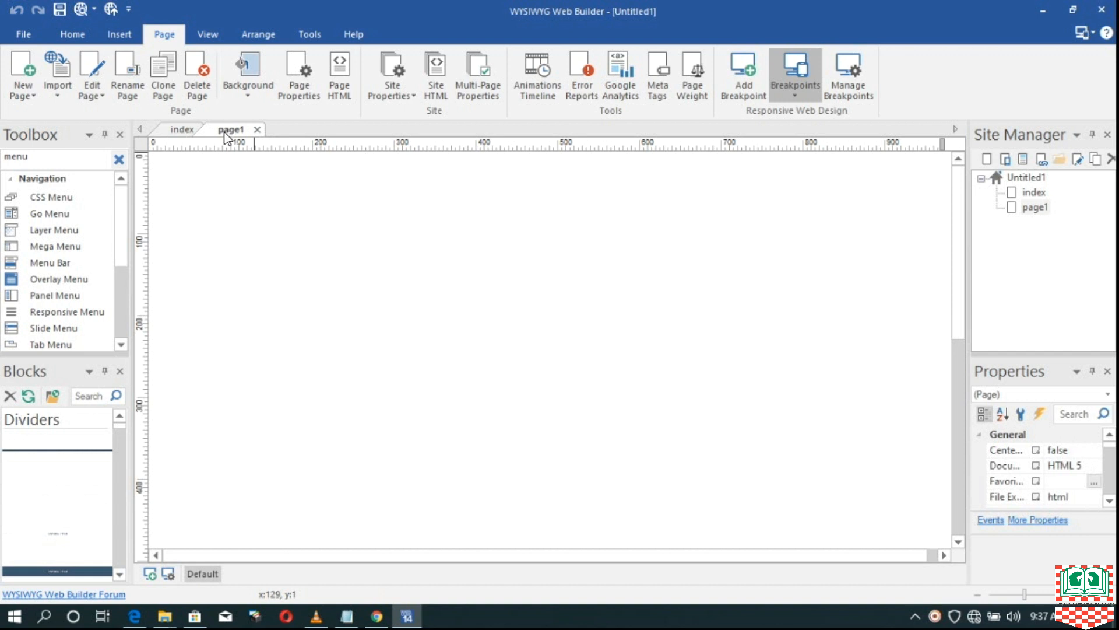
pyautogui.click(186, 130)
pyautogui.click(779, 187)
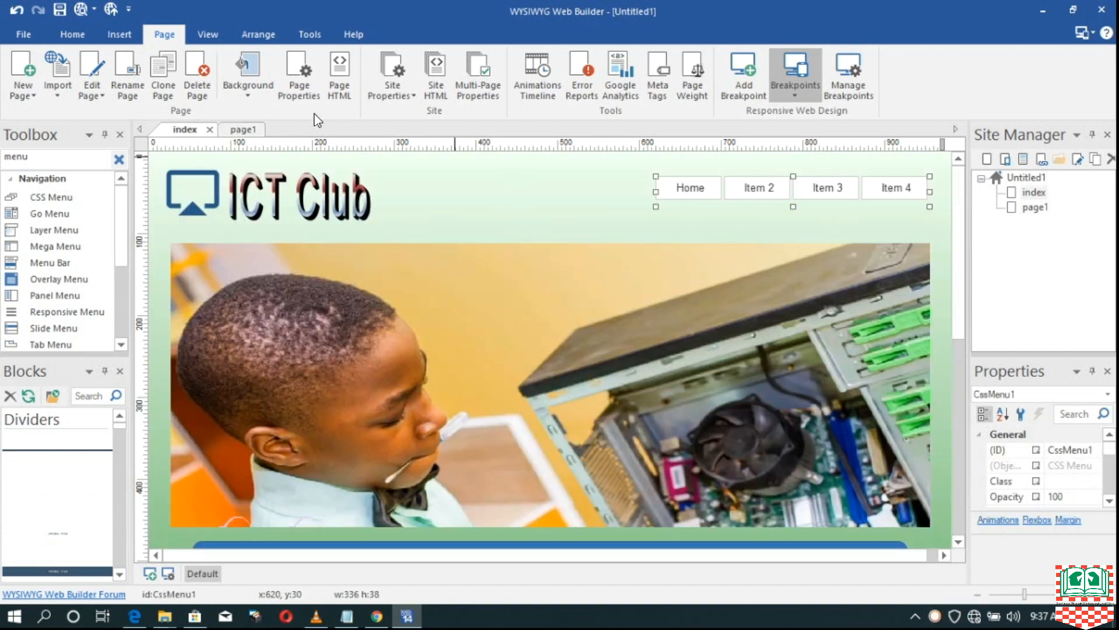
pyautogui.click(239, 132)
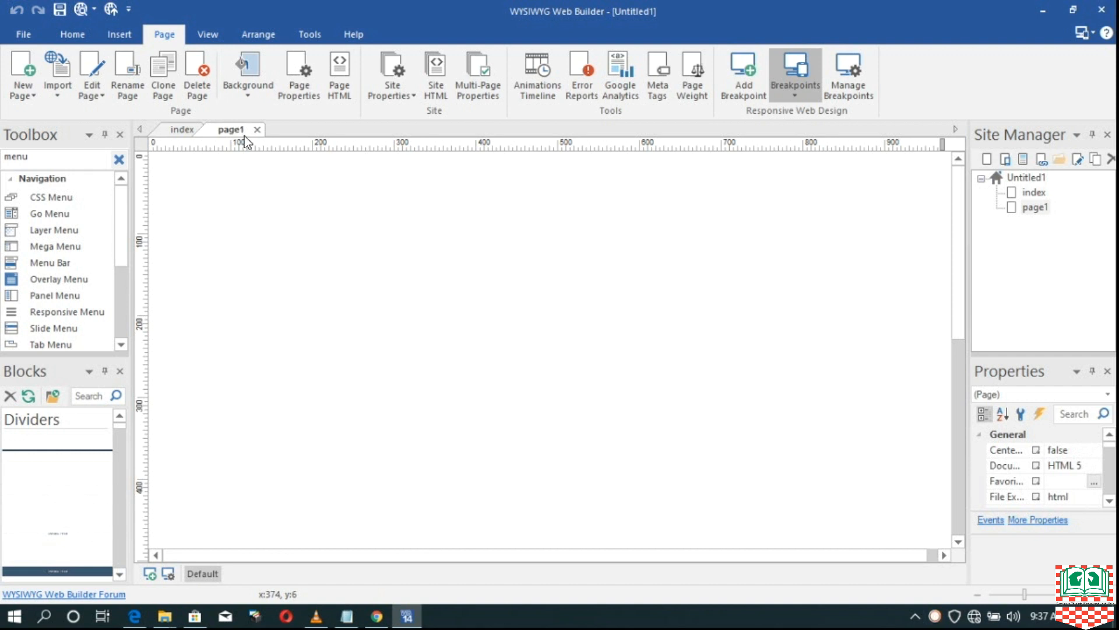
# - Rename the newly added page as "About Us Page"
pyautogui.click(129, 83)
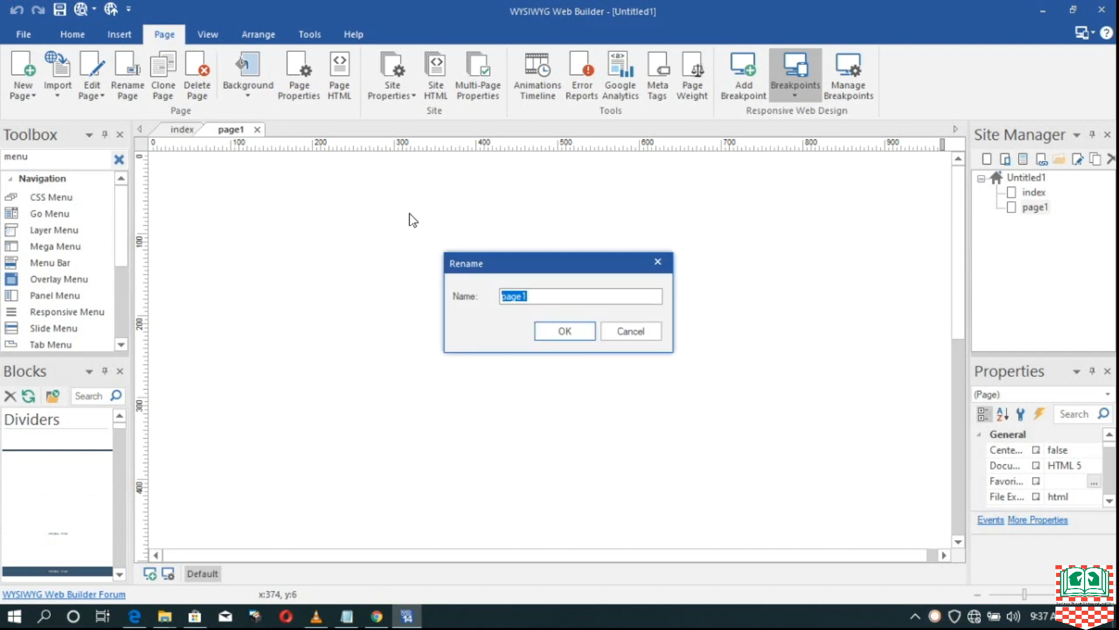
pyautogui.moveTo(528, 254)
pyautogui.mouseDown()
pyautogui.moveTo(516, 256)
pyautogui.moveTo(545, 252)
pyautogui.mouseUp()
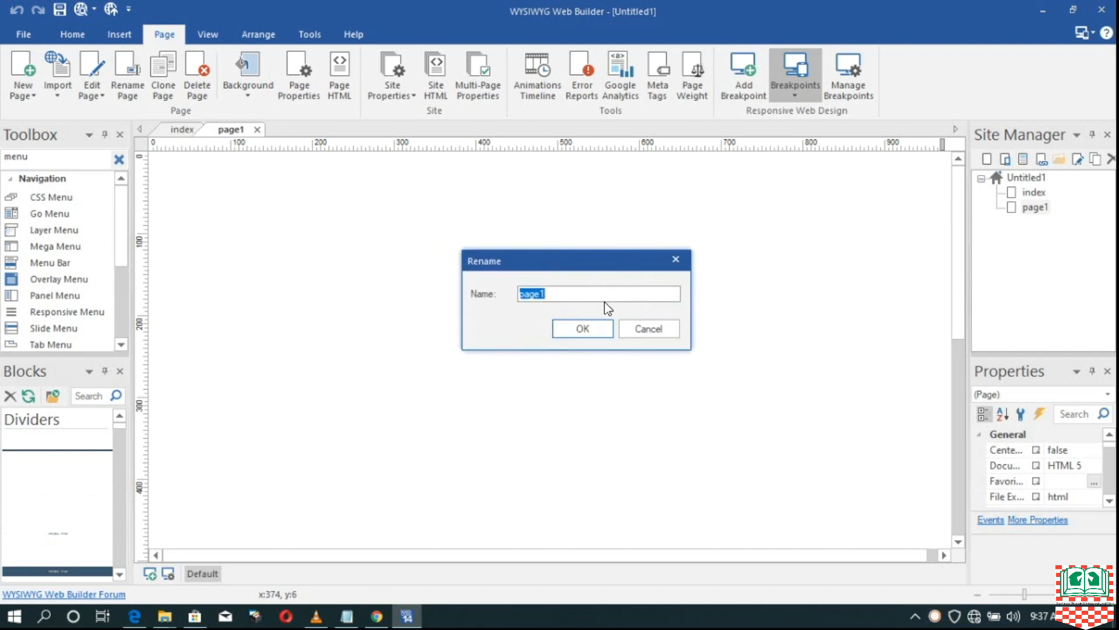
pyautogui.press('BackSpace')
pyautogui.write('About UO')
pyautogui.press('BackSpace')
pyautogui.write('s Page')
pyautogui.click(583, 330)
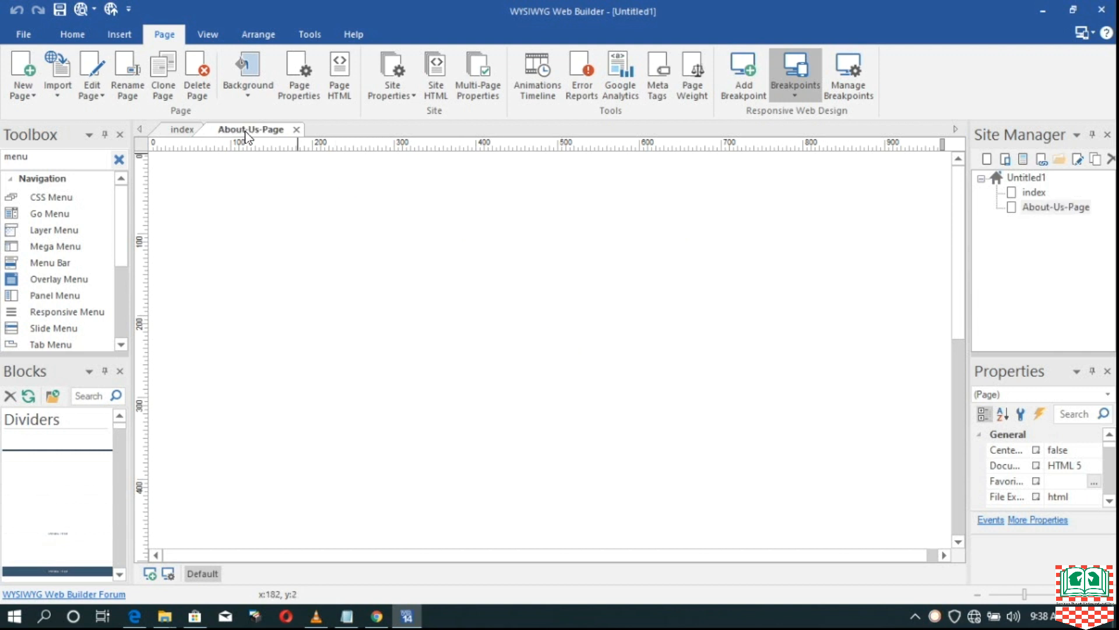
# - On the index page, change the text of the CSS menu's second item to "About Us"
pyautogui.click(177, 129)
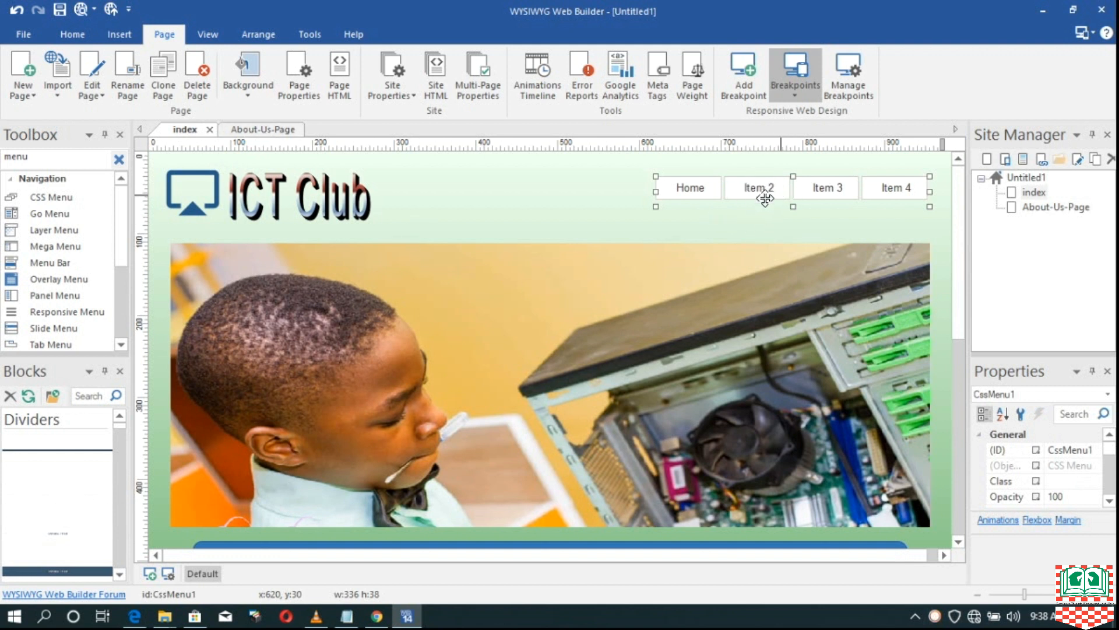
pyautogui.click(260, 129)
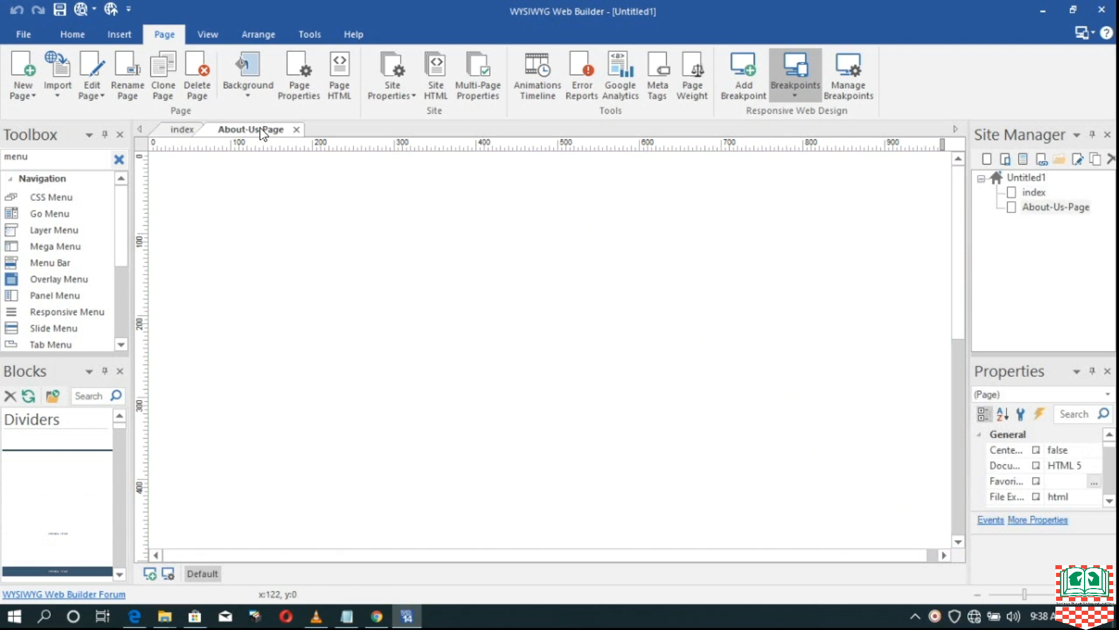
pyautogui.click(181, 128)
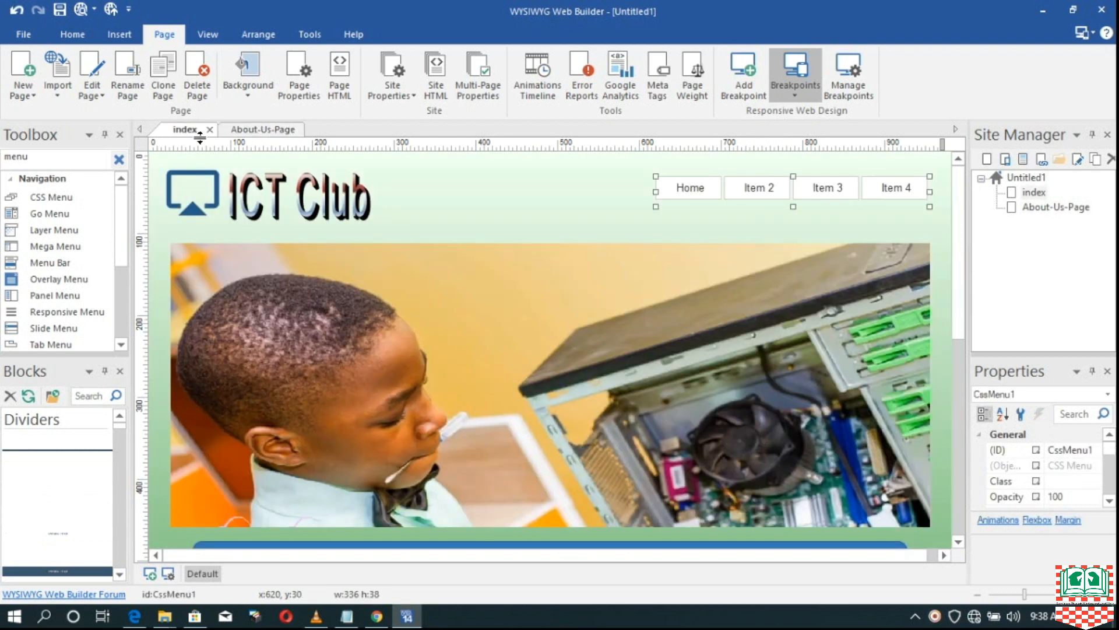
pyautogui.doubleClick(760, 197)
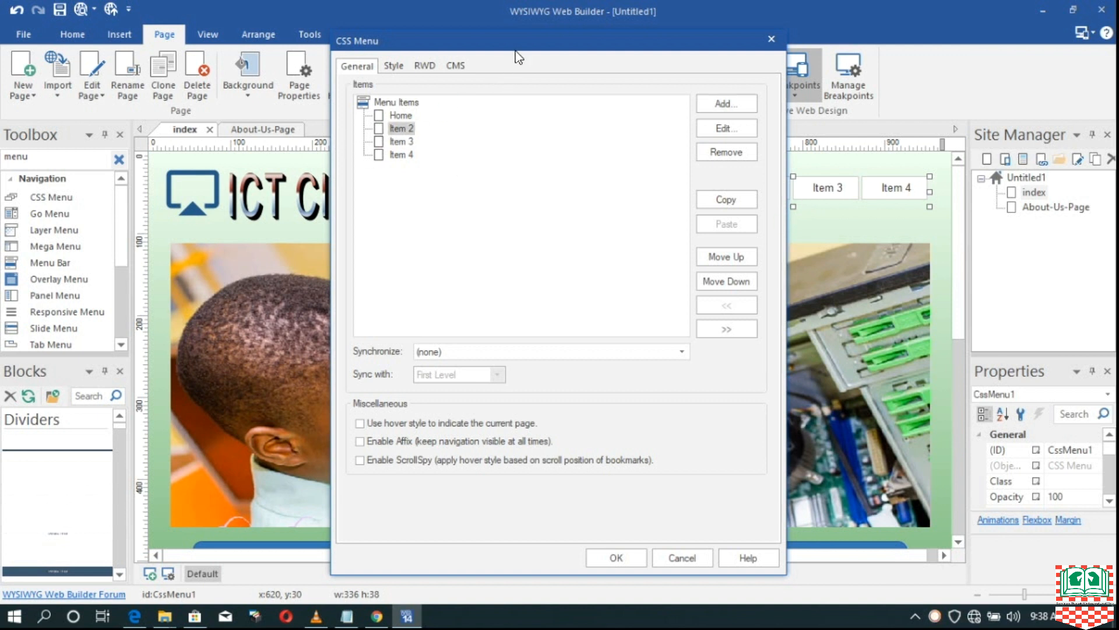
pyautogui.moveTo(516, 51); pyautogui.dragTo(377, 93)
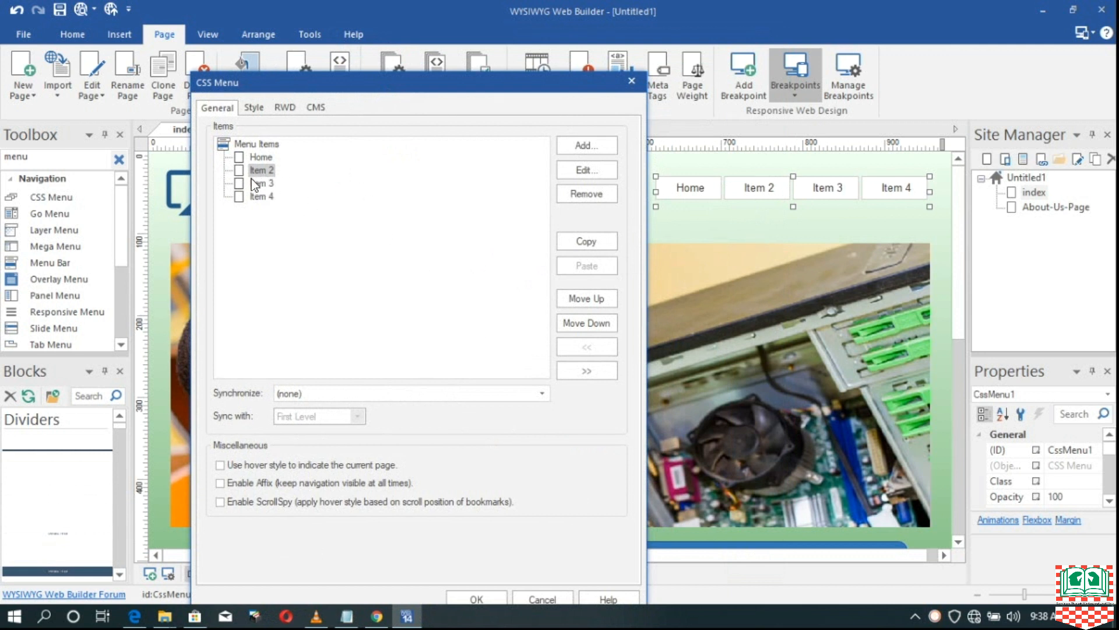
pyautogui.click(586, 170)
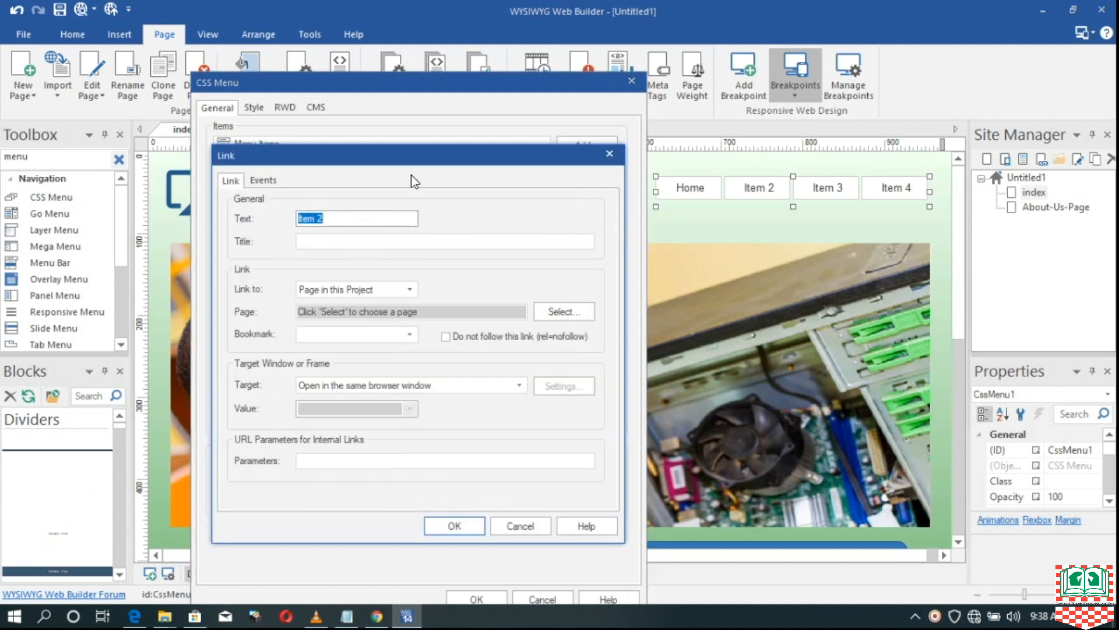
pyautogui.moveTo(415, 155); pyautogui.dragTo(423, 144)
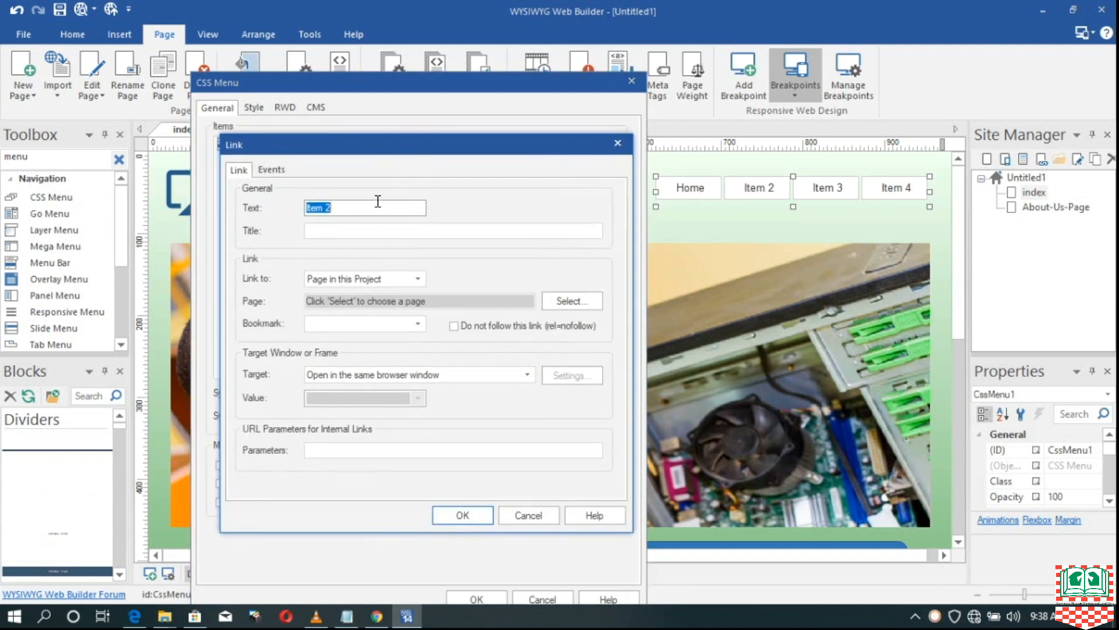
pyautogui.press('BackSpace')
pyautogui.write('About Us')
# - Link the About Us menu item to the project page About-Us-Page and accept the link settings
pyautogui.click(577, 302)
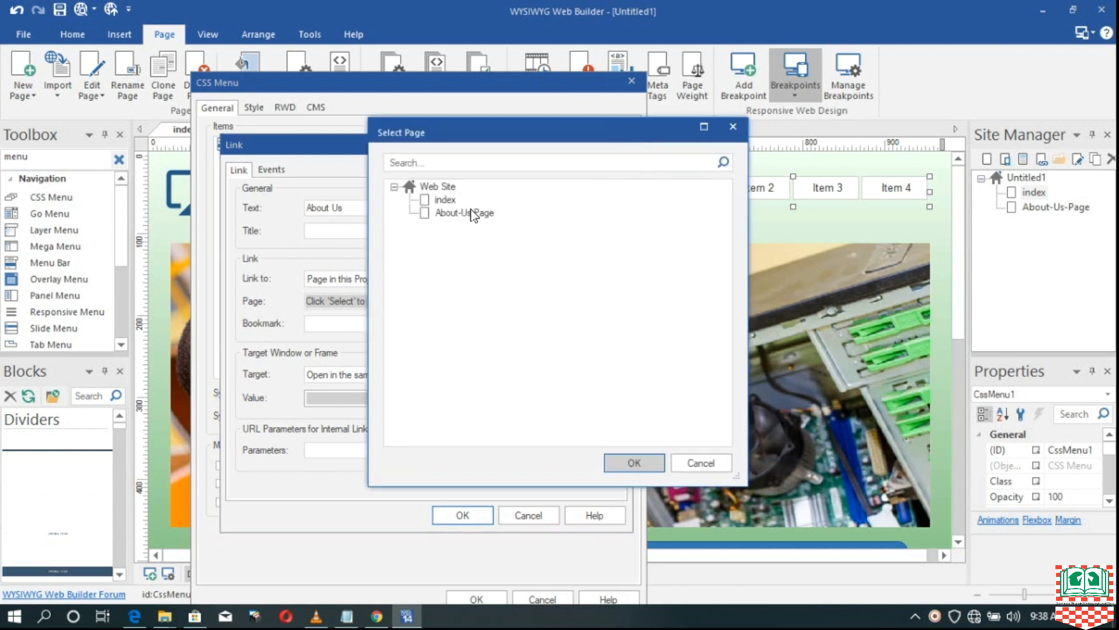
pyautogui.click(442, 214)
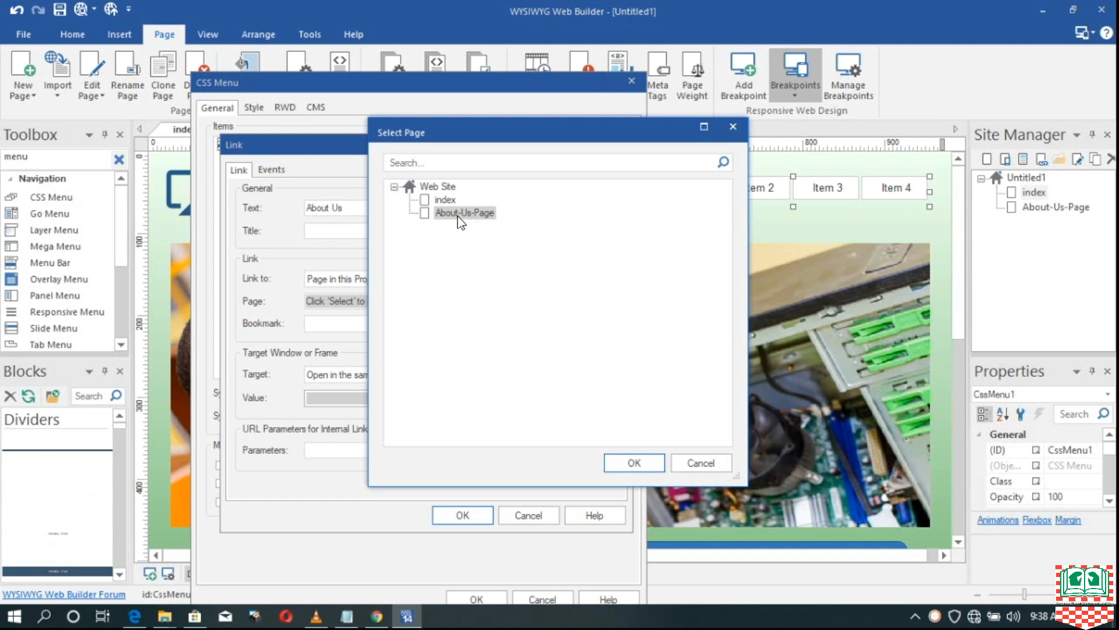
pyautogui.click(649, 463)
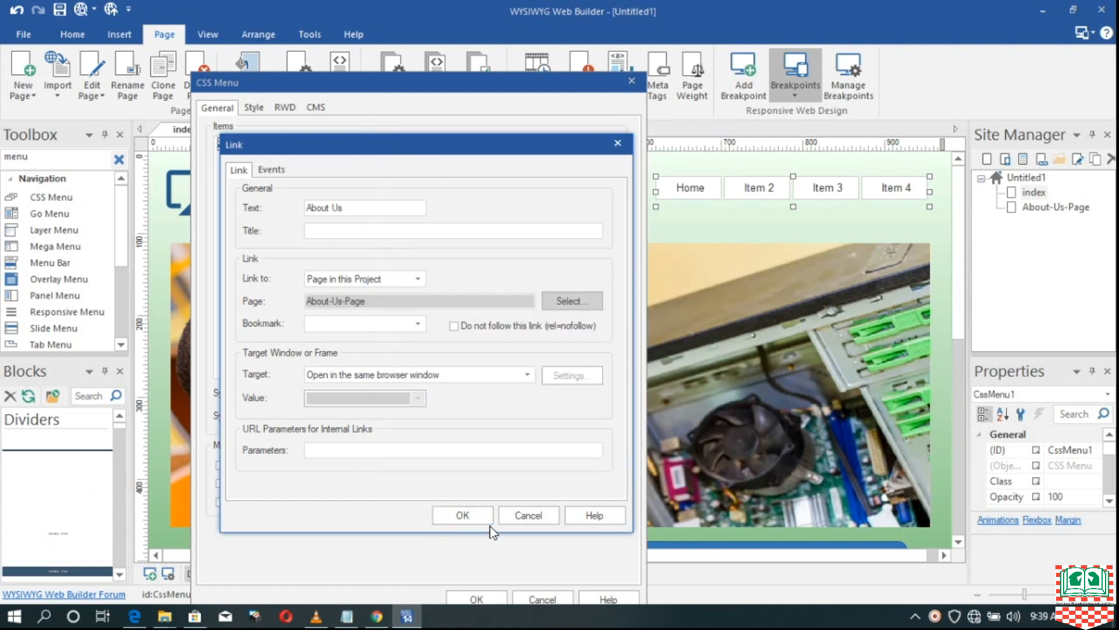
pyautogui.click(474, 515)
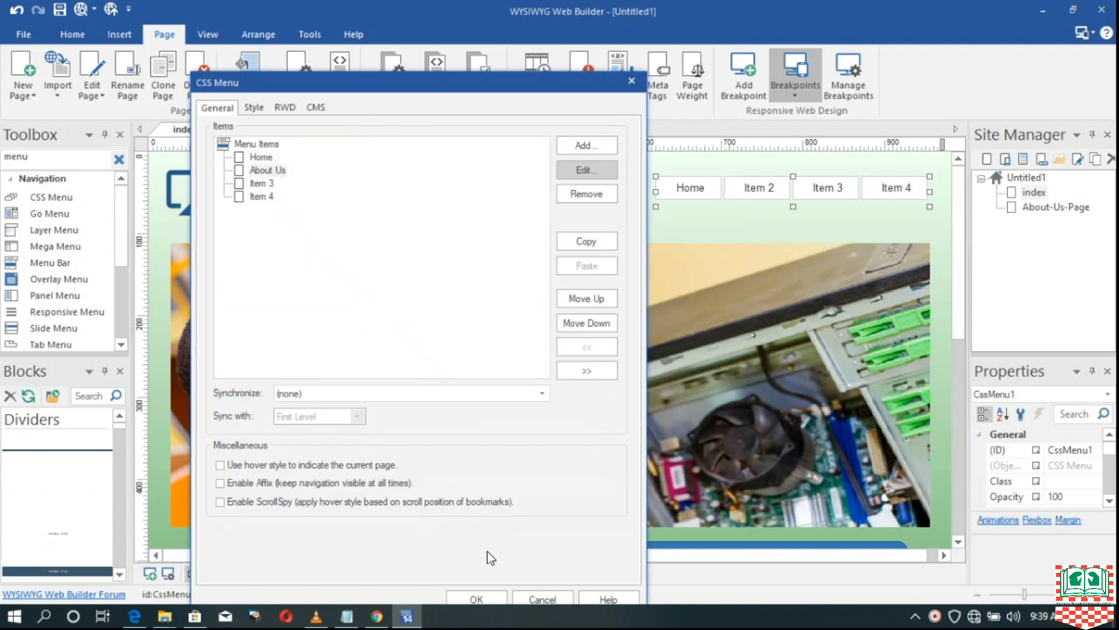
# - Accept the updated items of the index page's CSS menu
pyautogui.click(484, 596)
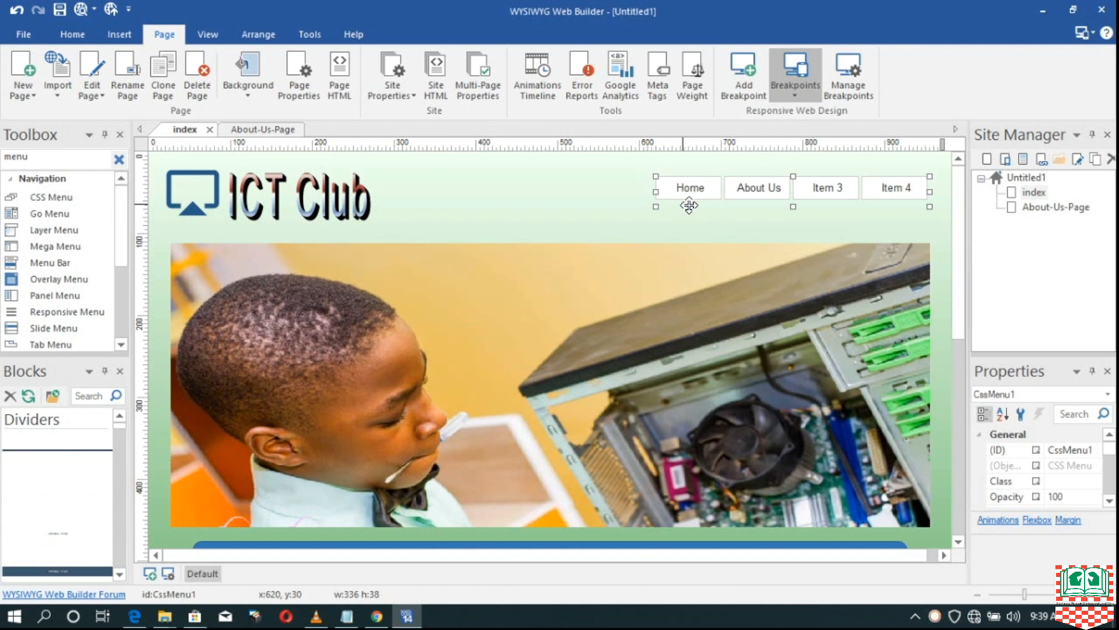
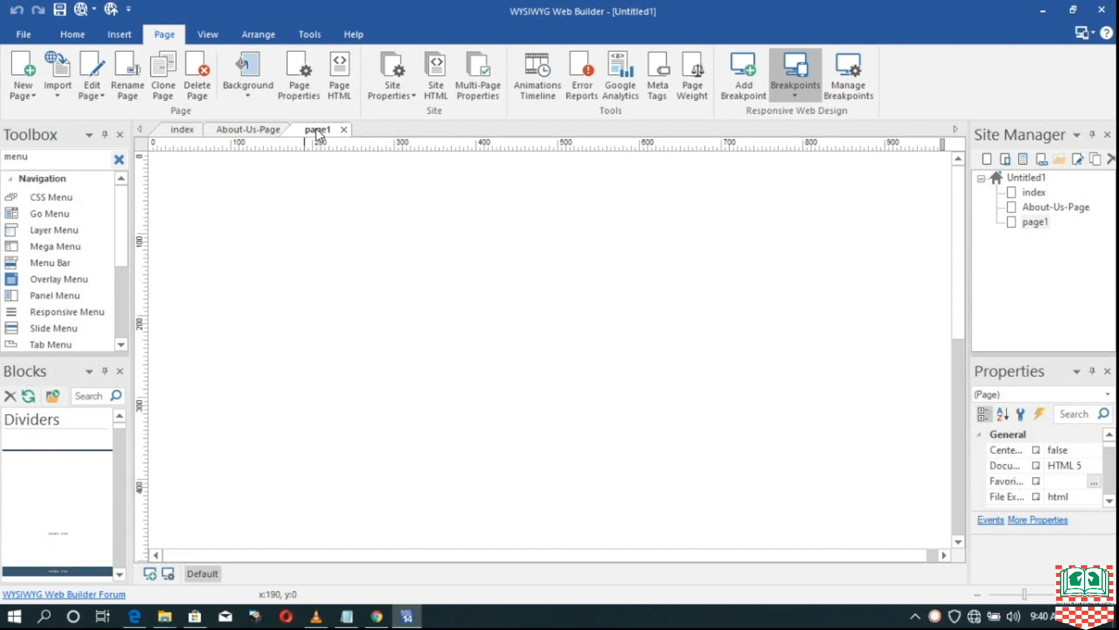
# - Rename the blank page1 as "Gallery-Page"
pyautogui.click(129, 83)
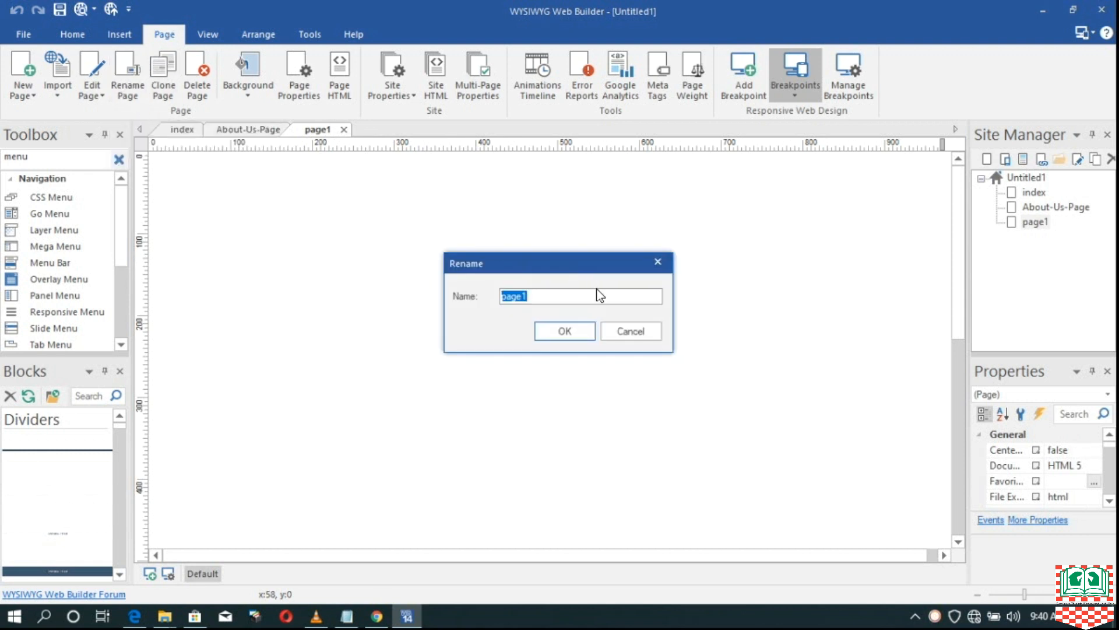
pyautogui.write('Gallery')
pyautogui.click(548, 327)
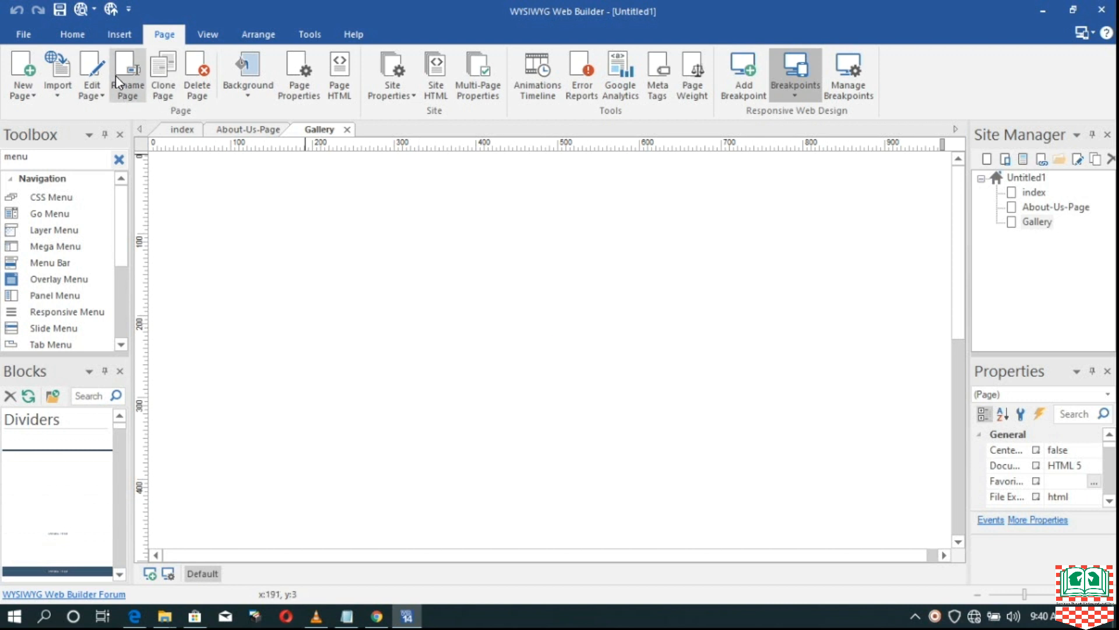
pyautogui.click(155, 97)
pyautogui.click(566, 293)
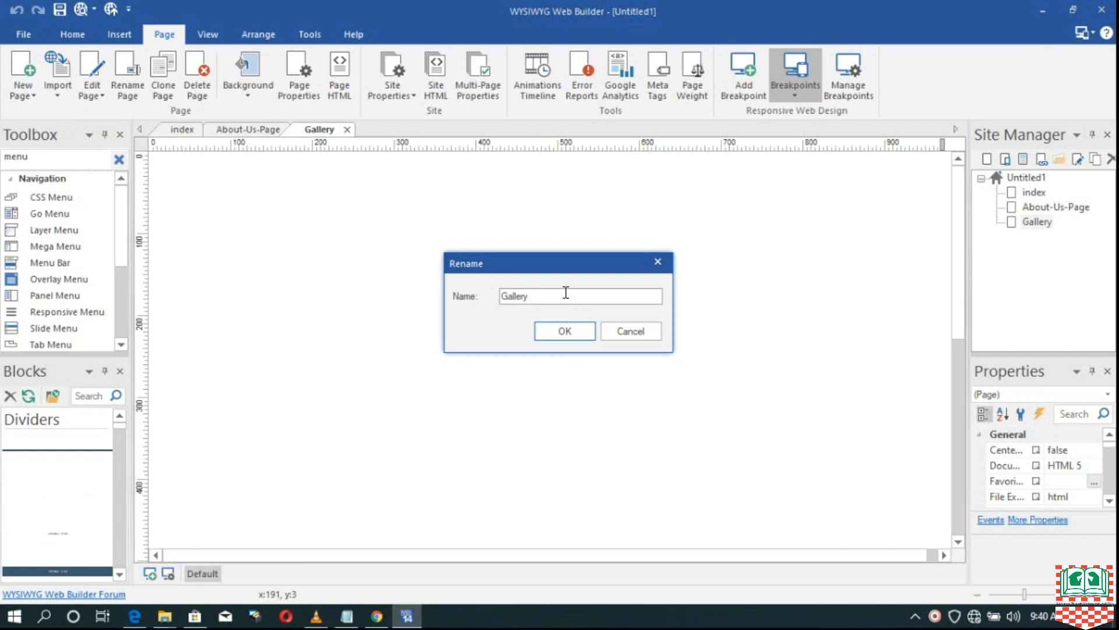
pyautogui.press('Return')
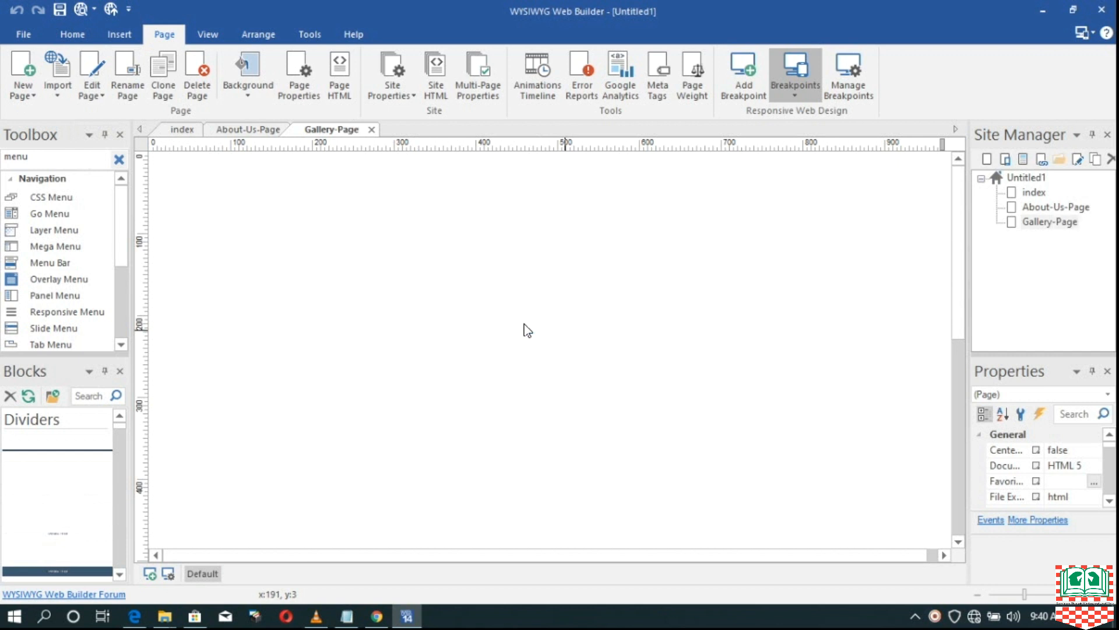
# - Add another blank standard page to the project and rename it "Contact Us Page"
pyautogui.click(28, 85)
pyautogui.click(61, 114)
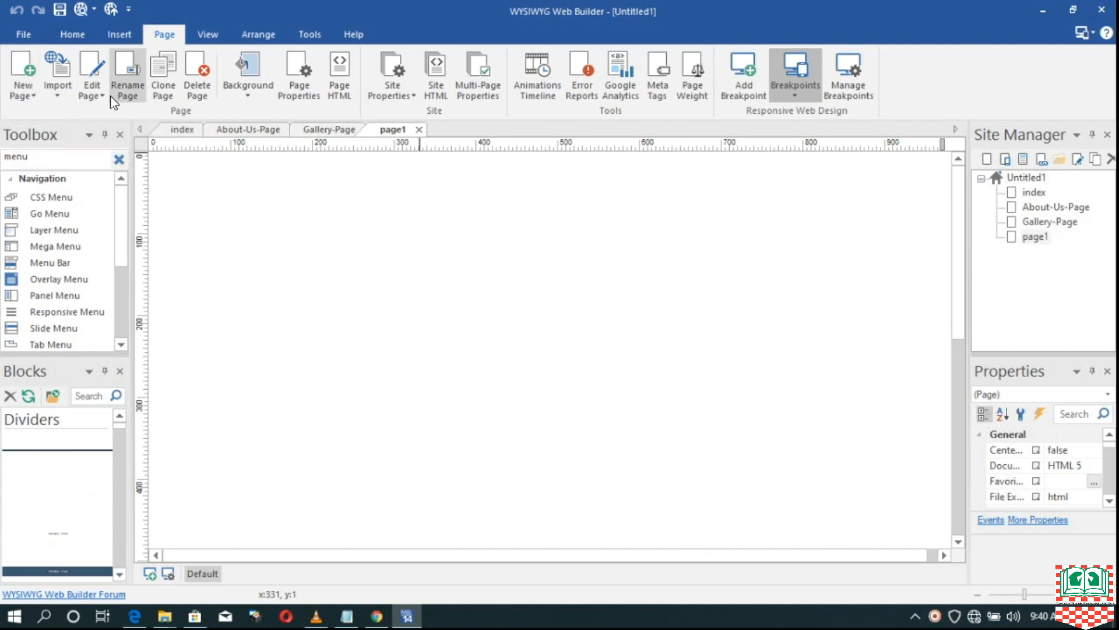
pyautogui.click(138, 82)
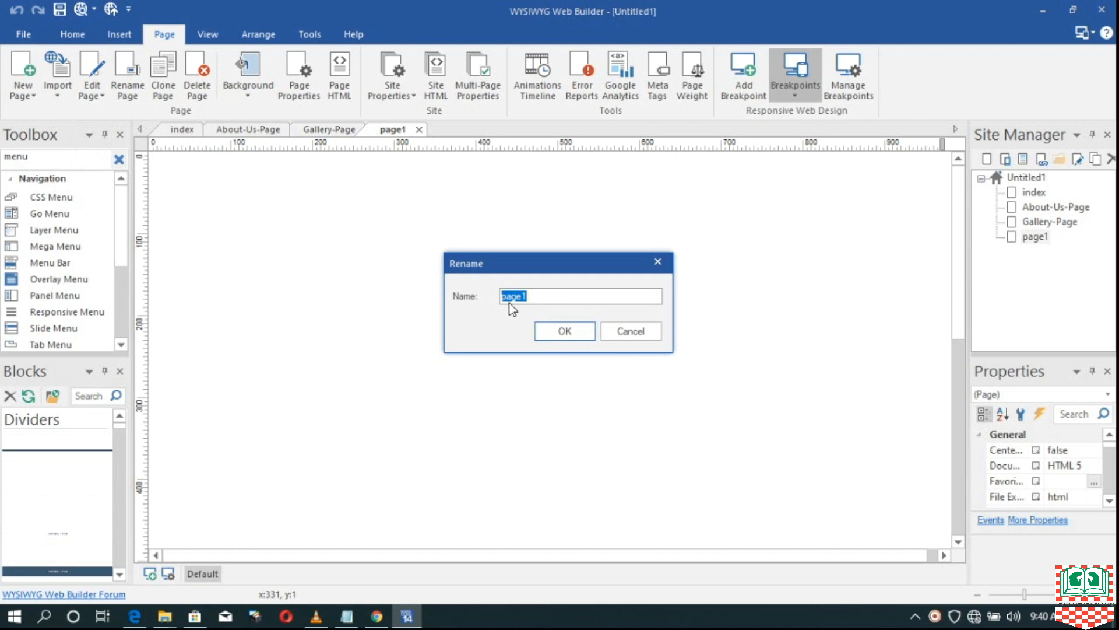
pyautogui.write('Con')
pyautogui.write('tact ')
pyautogui.write('Up')
pyautogui.write('s P')
pyautogui.write('ag')
pyautogui.write('e')
pyautogui.click(562, 332)
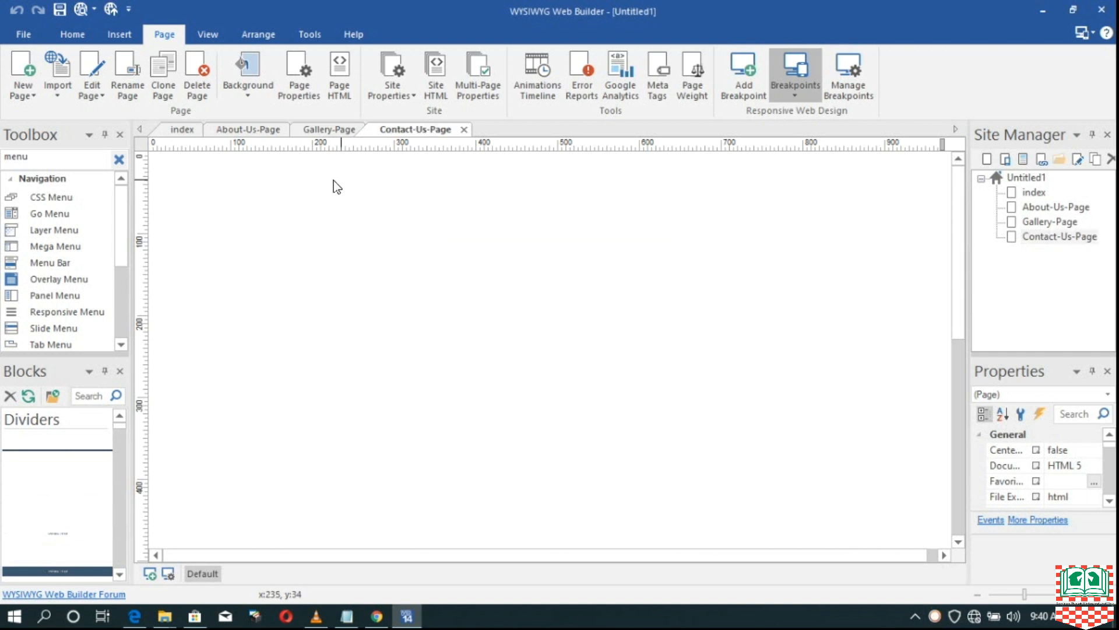
# - Set the background of the Gallery-Page to a solid yellow-green colour
pyautogui.click(181, 128)
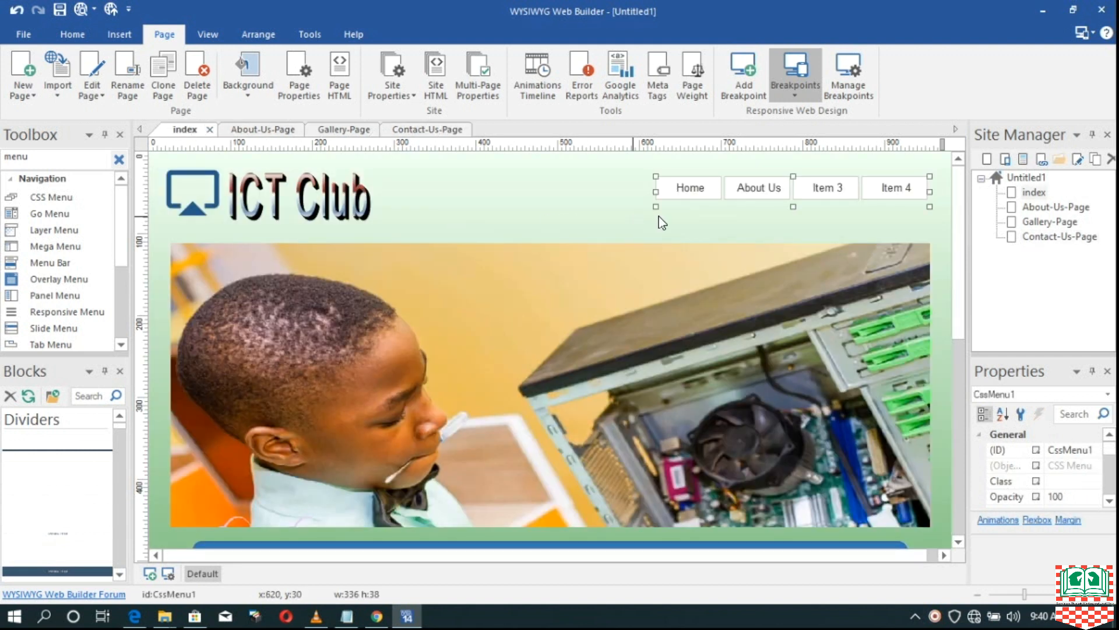
pyautogui.click(271, 133)
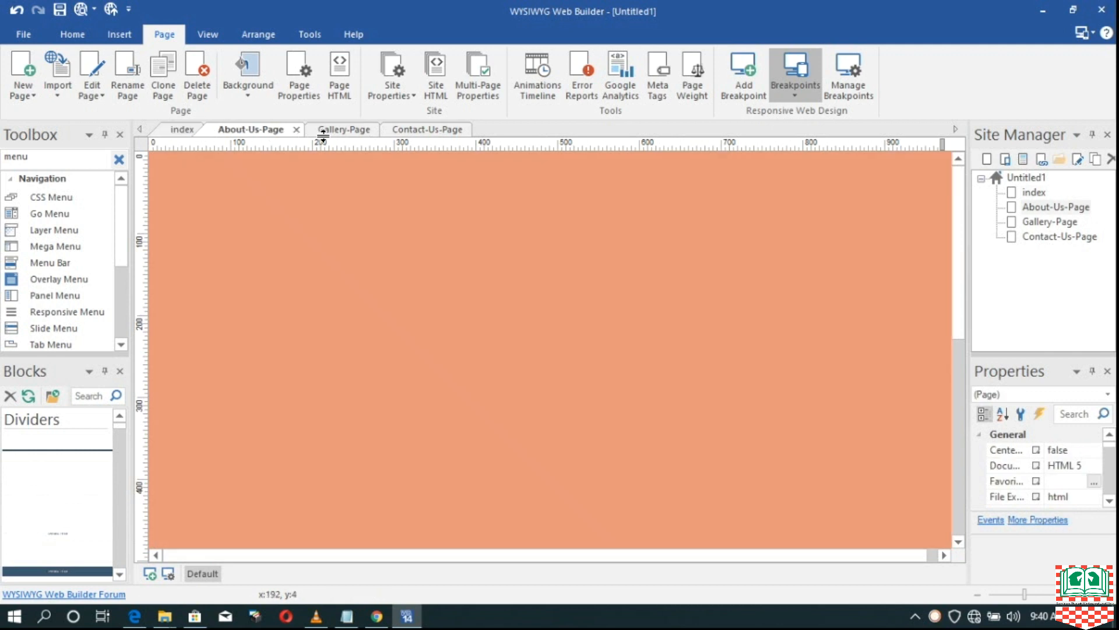
pyautogui.click(355, 130)
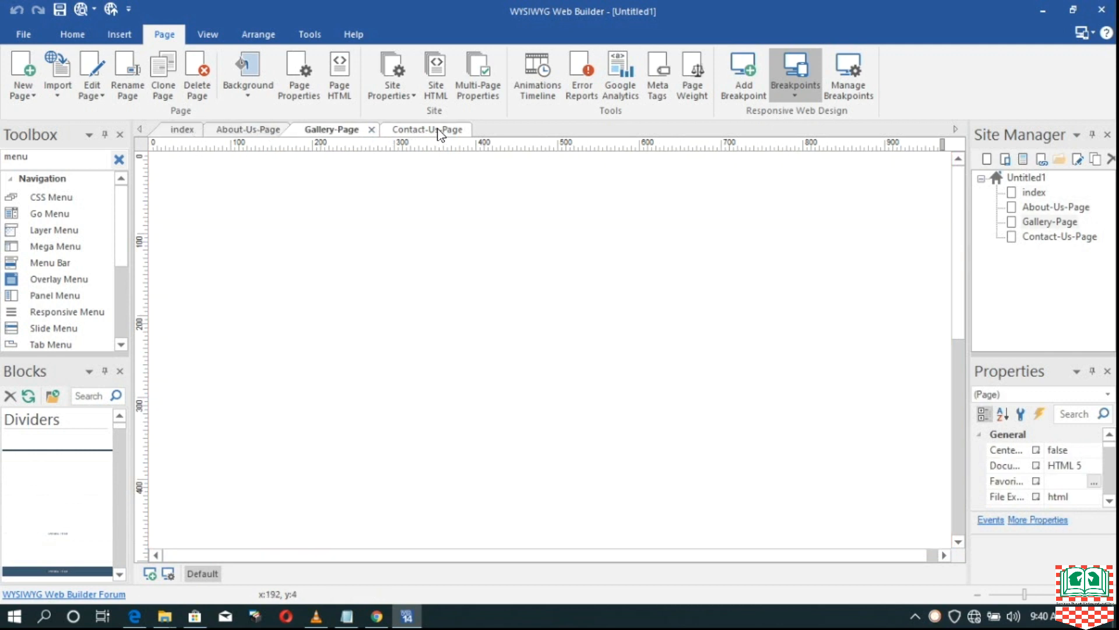
pyautogui.click(244, 87)
pyautogui.click(357, 241)
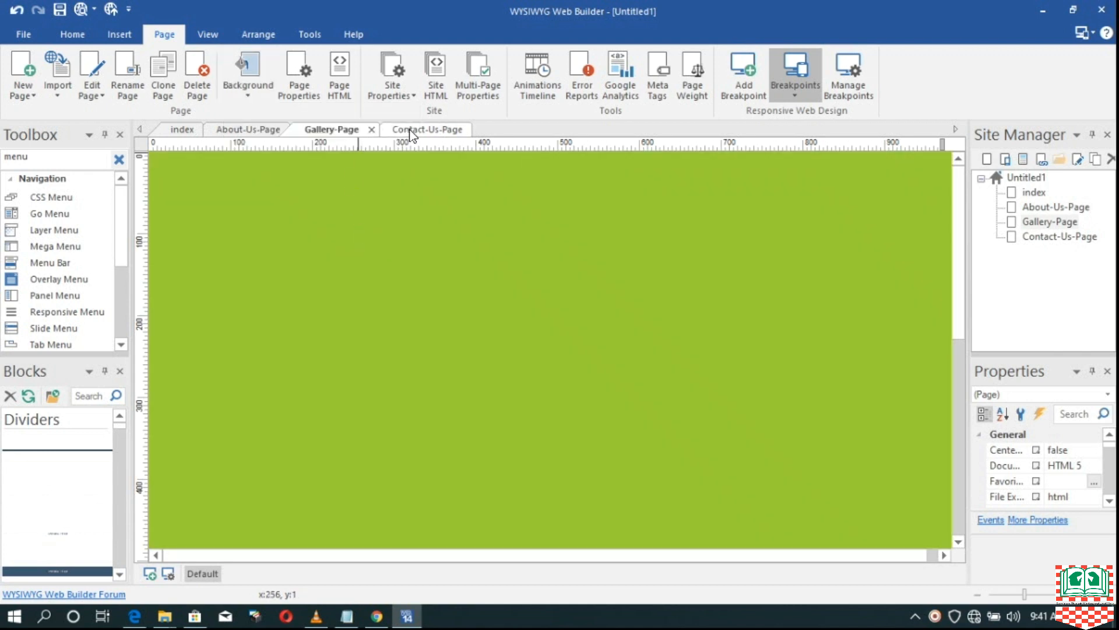
# - Set the background of the Contact-Us-Page to a solid pink colour
pyautogui.click(440, 129)
pyautogui.click(244, 88)
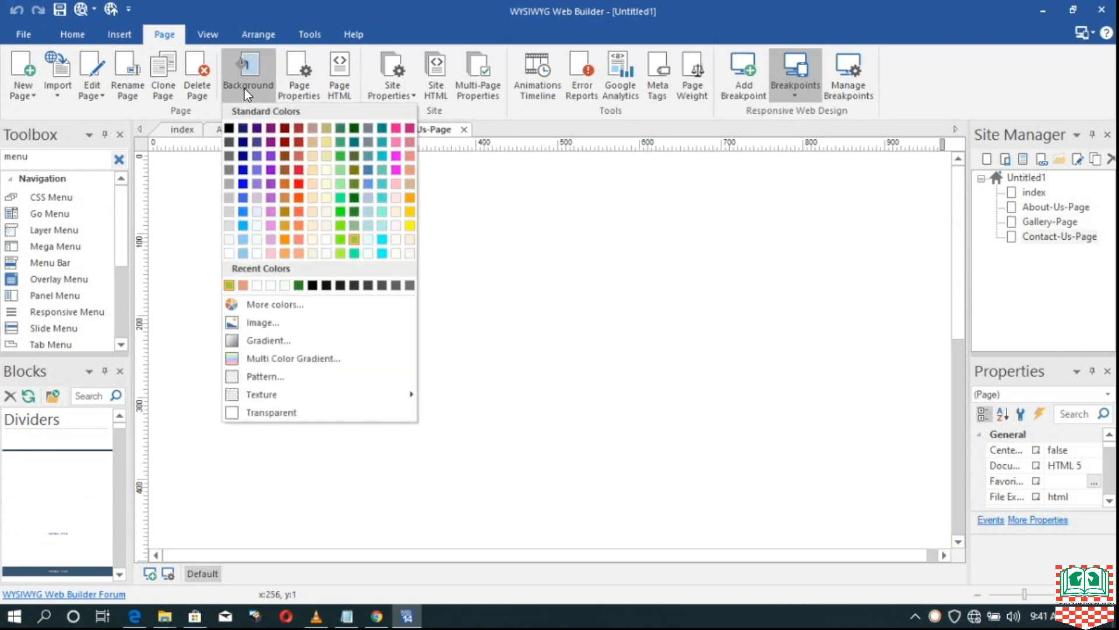
pyautogui.click(412, 145)
# - Review the index page from its header to the welcome section, and compare it with the About-Us-Page
pyautogui.click(188, 128)
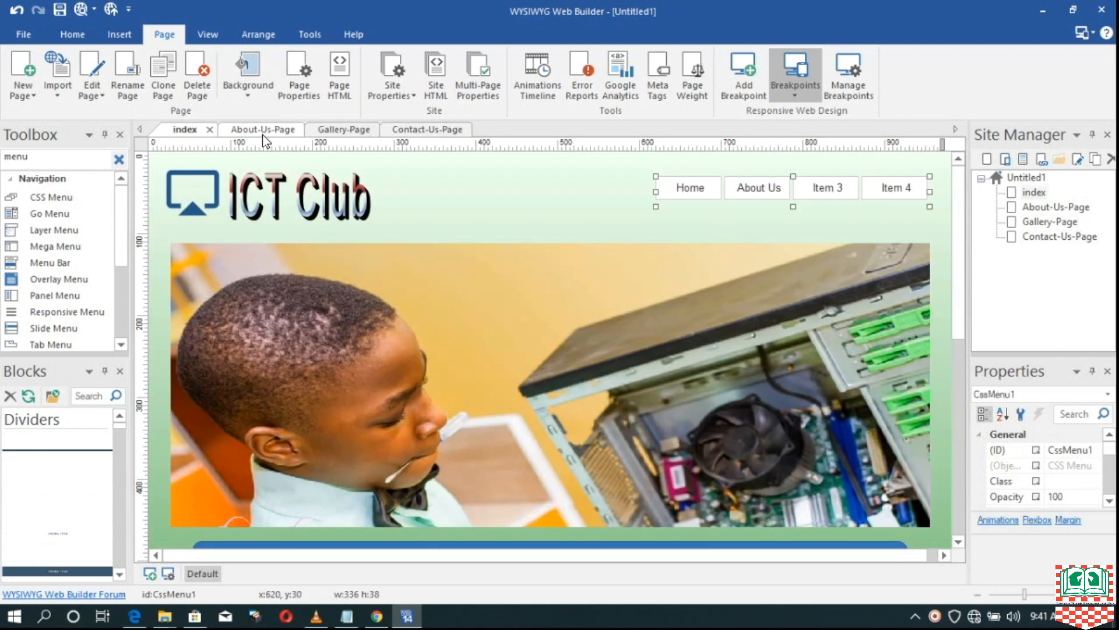
pyautogui.click(259, 134)
pyautogui.click(188, 128)
pyautogui.scroll(-3, 628, 313)
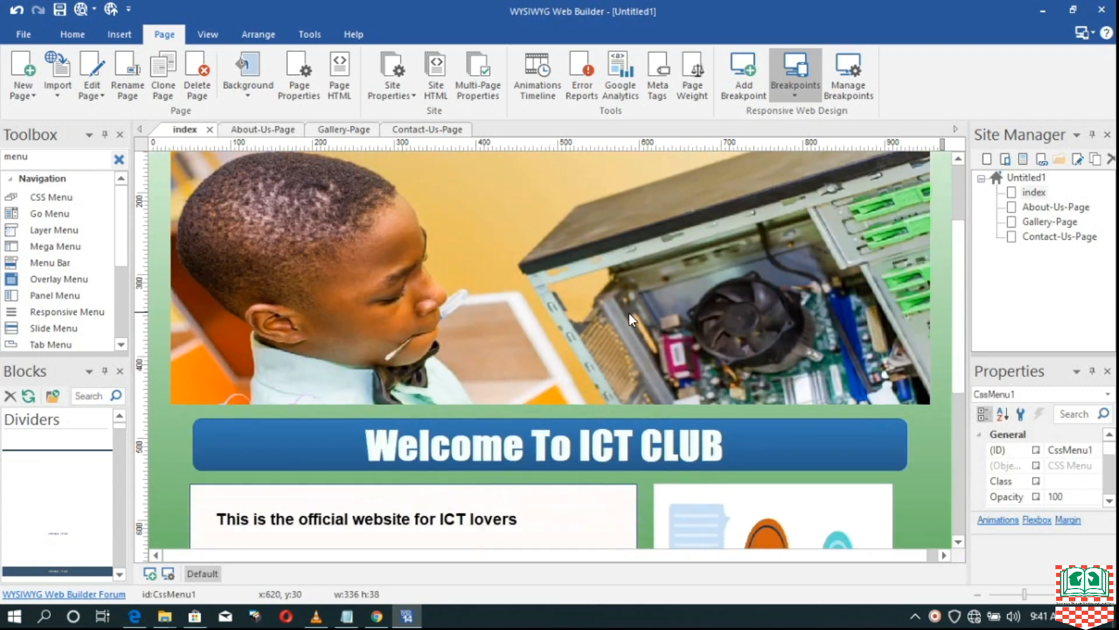
pyautogui.scroll(-3, 641, 437)
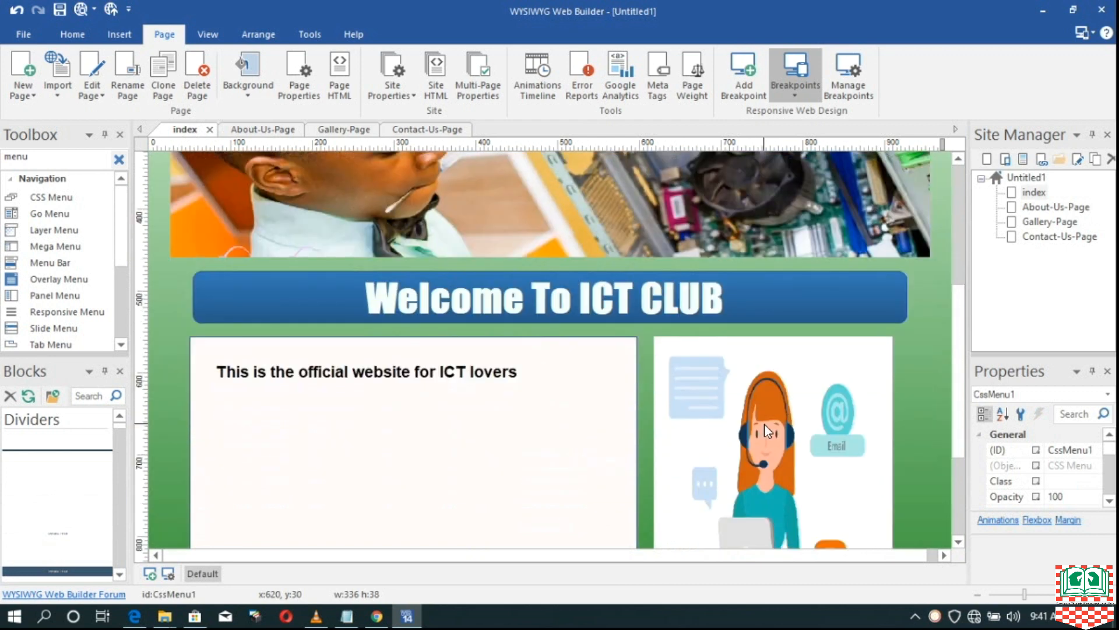
pyautogui.scroll(5, 744, 405)
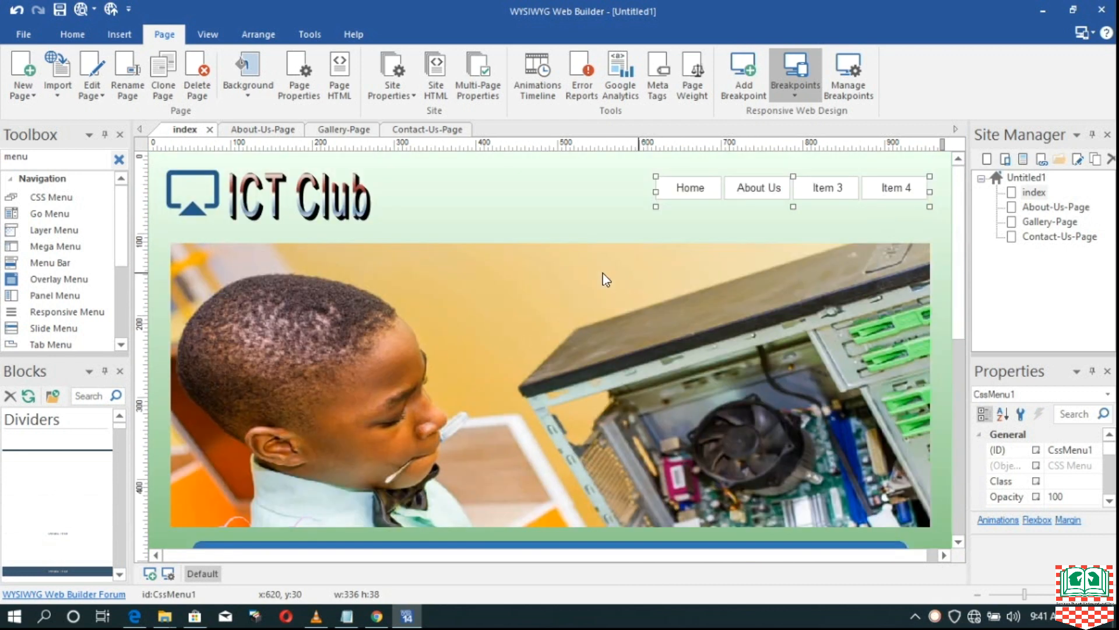
pyautogui.click(263, 130)
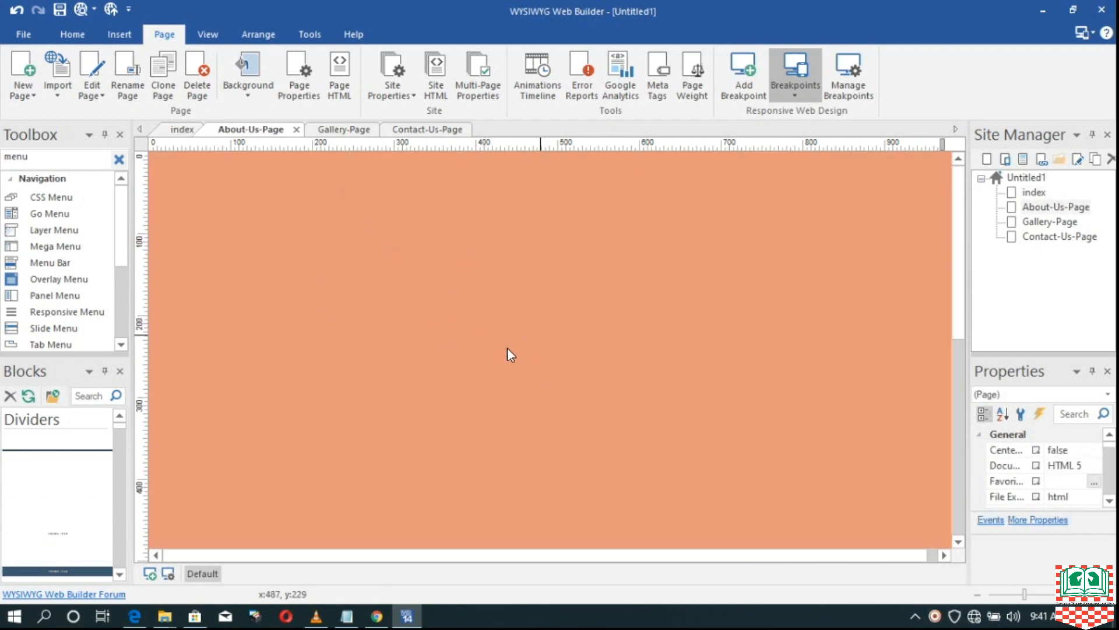
# - Insert the "apple" picture in the lower-left area of the Gallery-Page and scale it to about 244 by 281
pyautogui.click(344, 129)
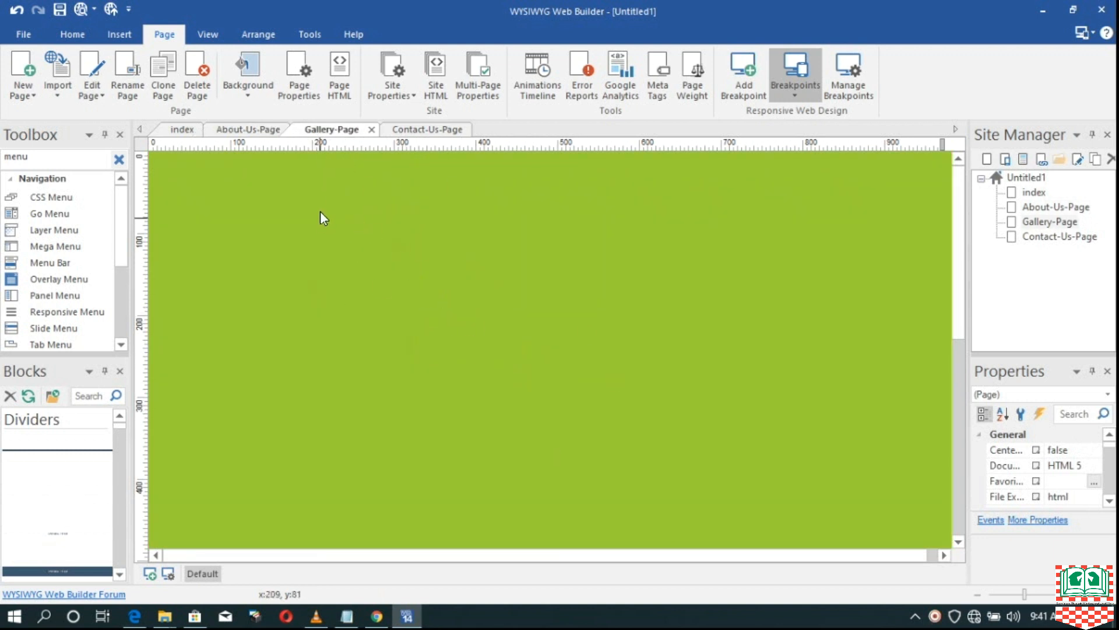
pyautogui.click(120, 35)
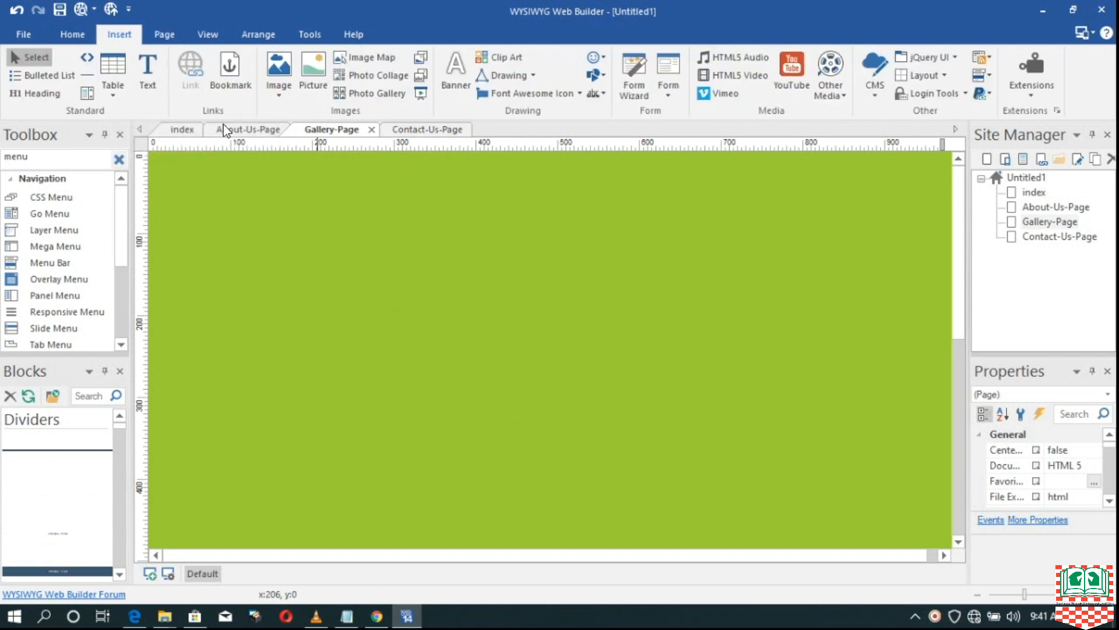
pyautogui.click(316, 75)
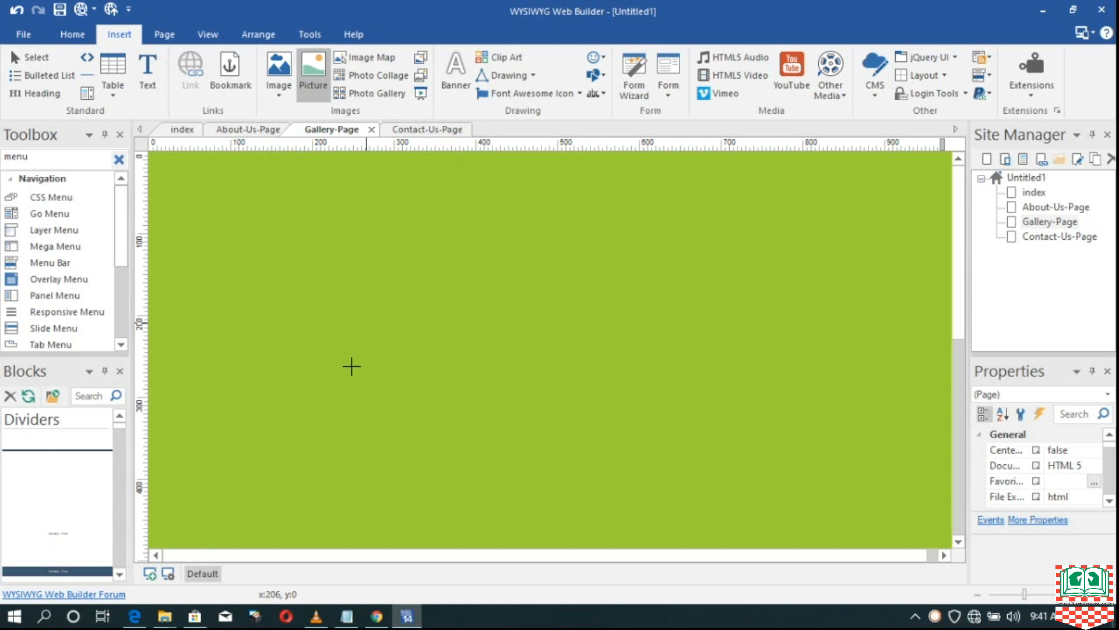
pyautogui.moveTo(219, 347); pyautogui.dragTo(439, 502)
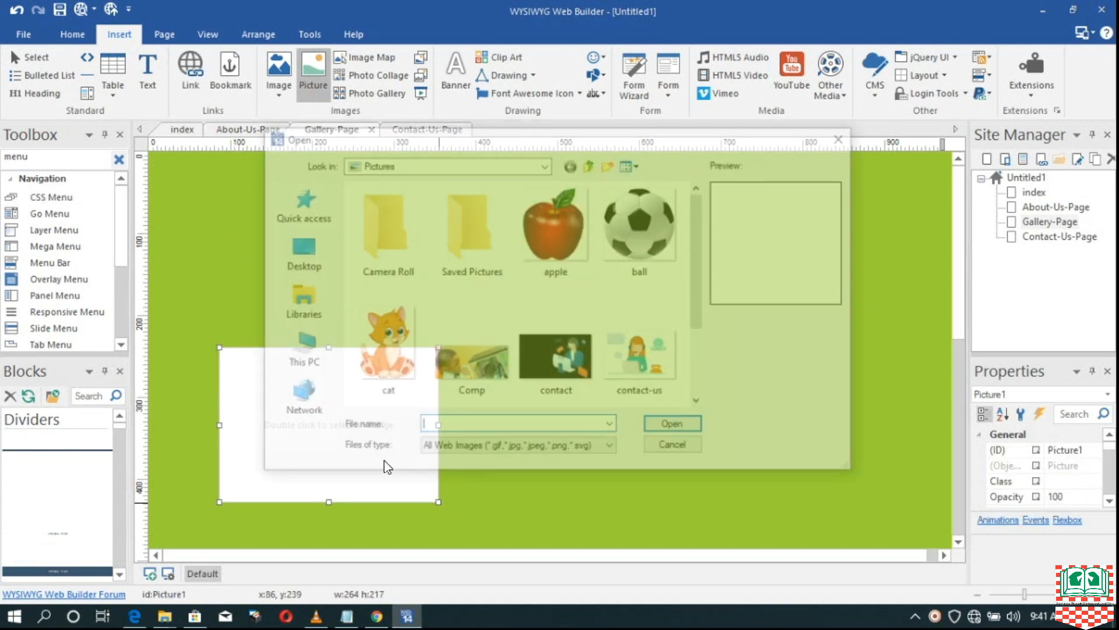
pyautogui.click(595, 254)
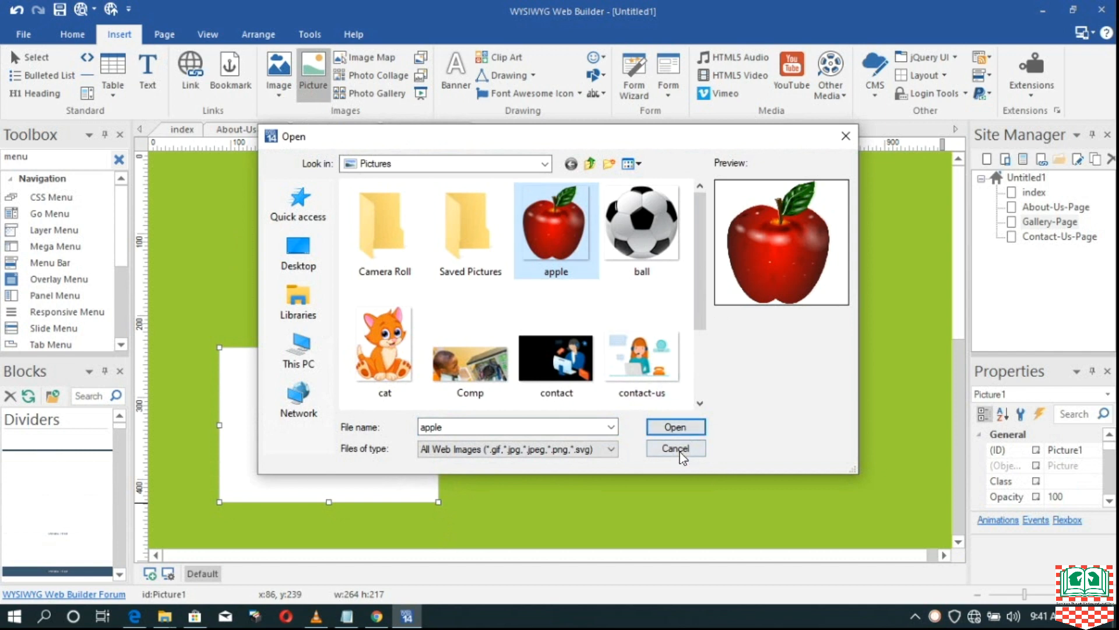
pyautogui.click(680, 425)
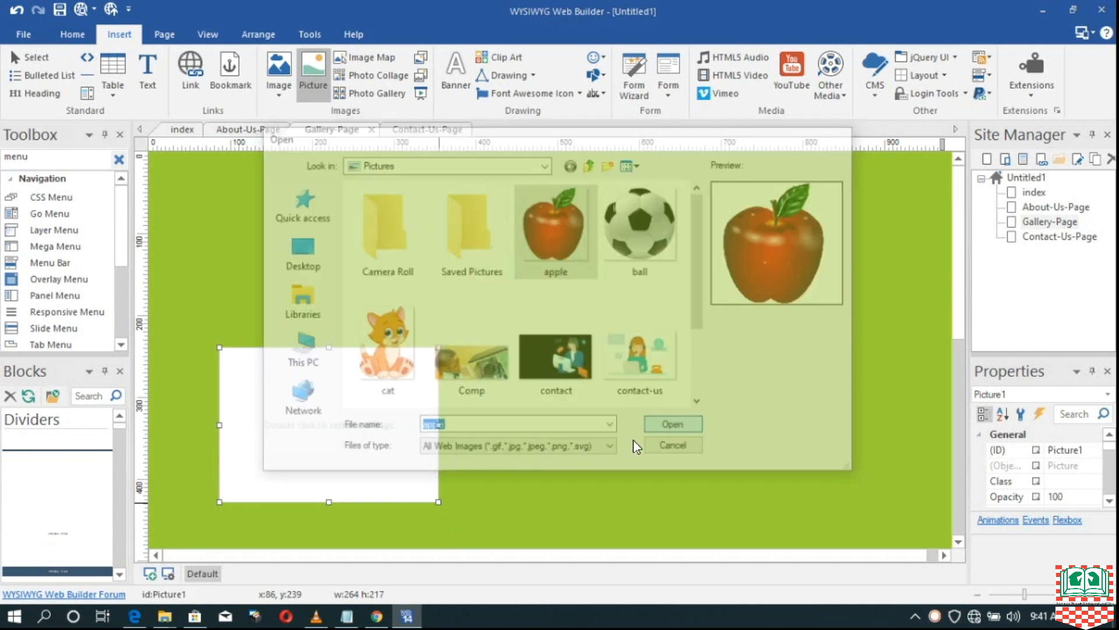
pyautogui.moveTo(313, 427); pyautogui.dragTo(307, 415)
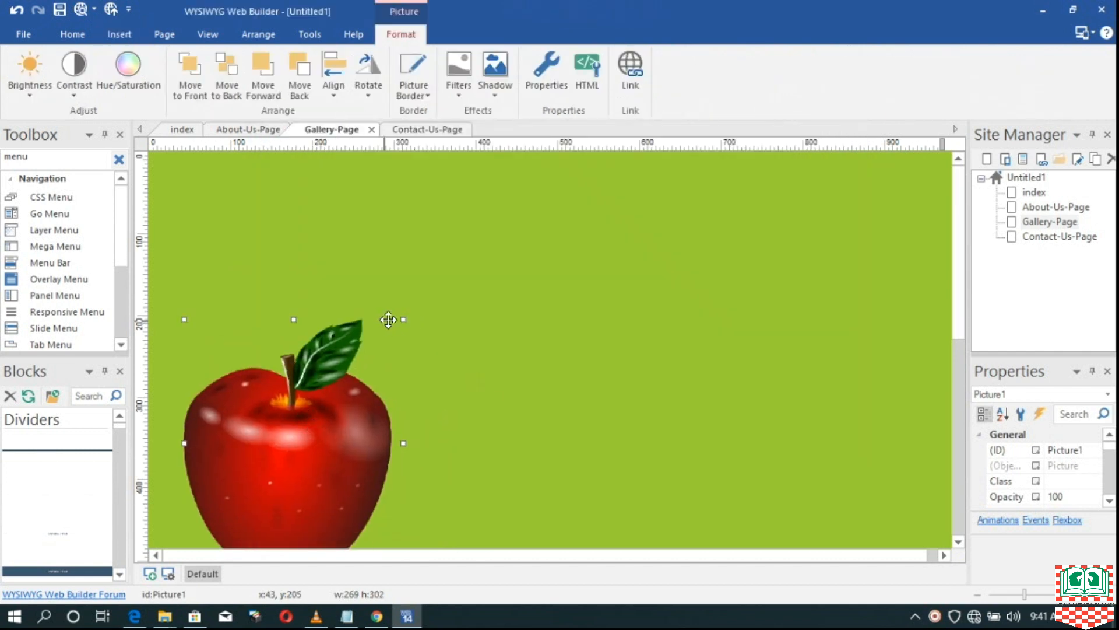
pyautogui.moveTo(404, 319); pyautogui.dragTo(382, 336)
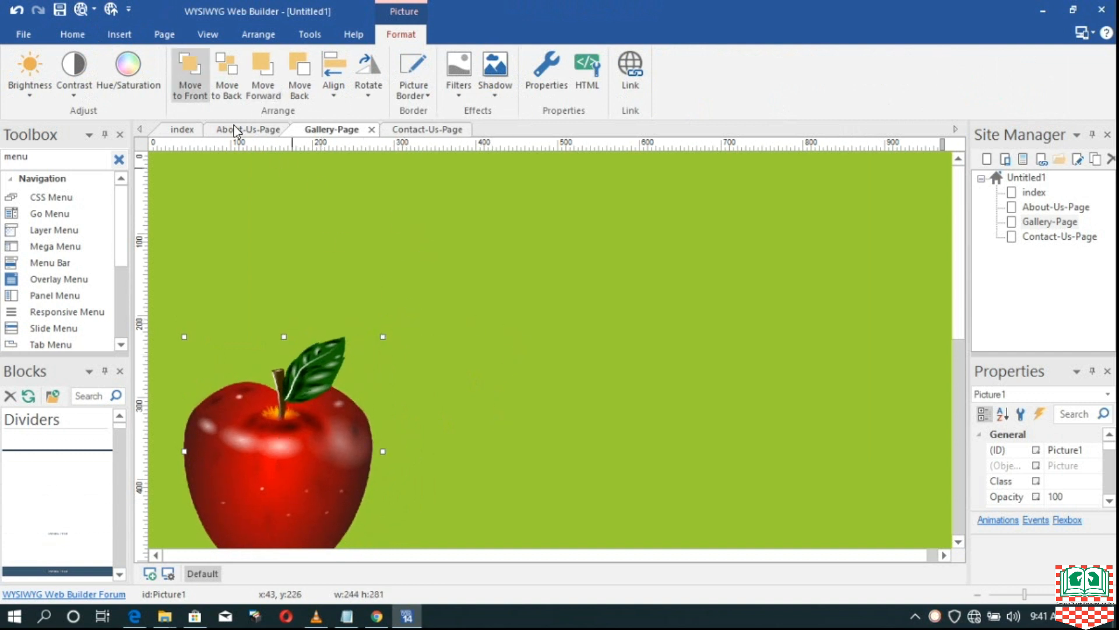
# - Insert the "cat" picture from the Pictures folder on the Gallery-Page, to the right of the apple
pyautogui.click(119, 34)
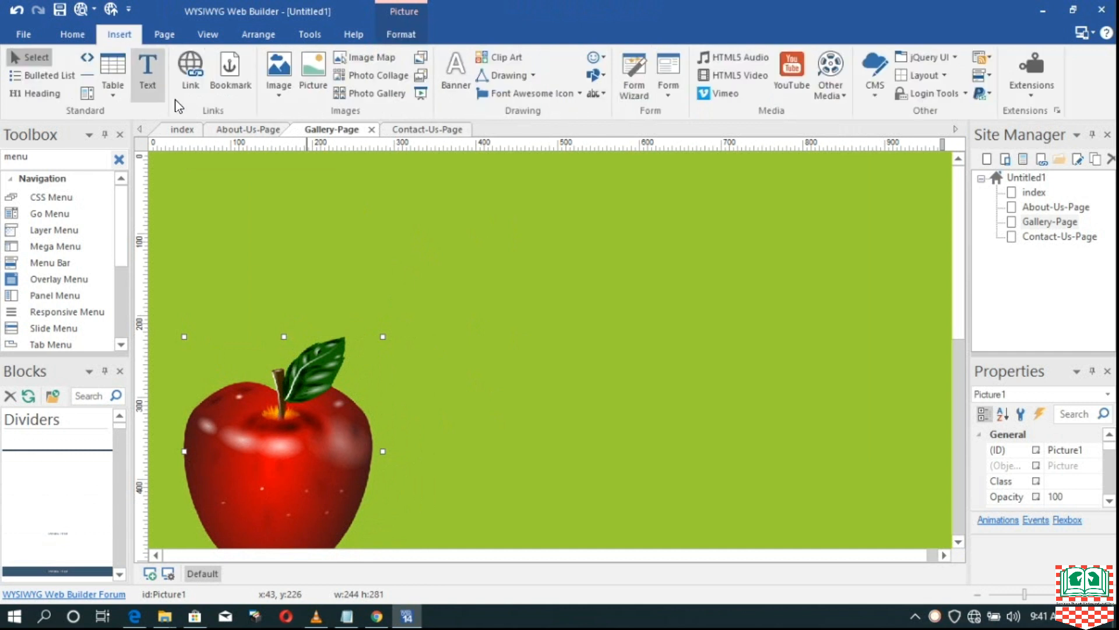
pyautogui.click(316, 79)
pyautogui.moveTo(419, 345)
pyautogui.mouseDown()
pyautogui.moveTo(517, 453)
pyautogui.moveTo(672, 525)
pyautogui.mouseUp()
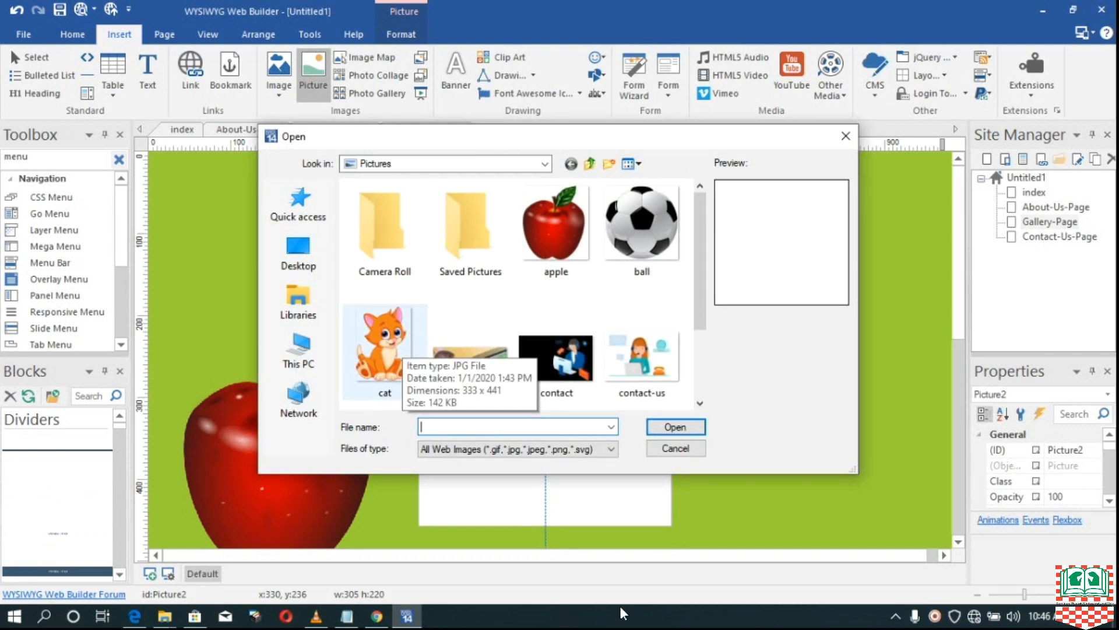
pyautogui.click(385, 352)
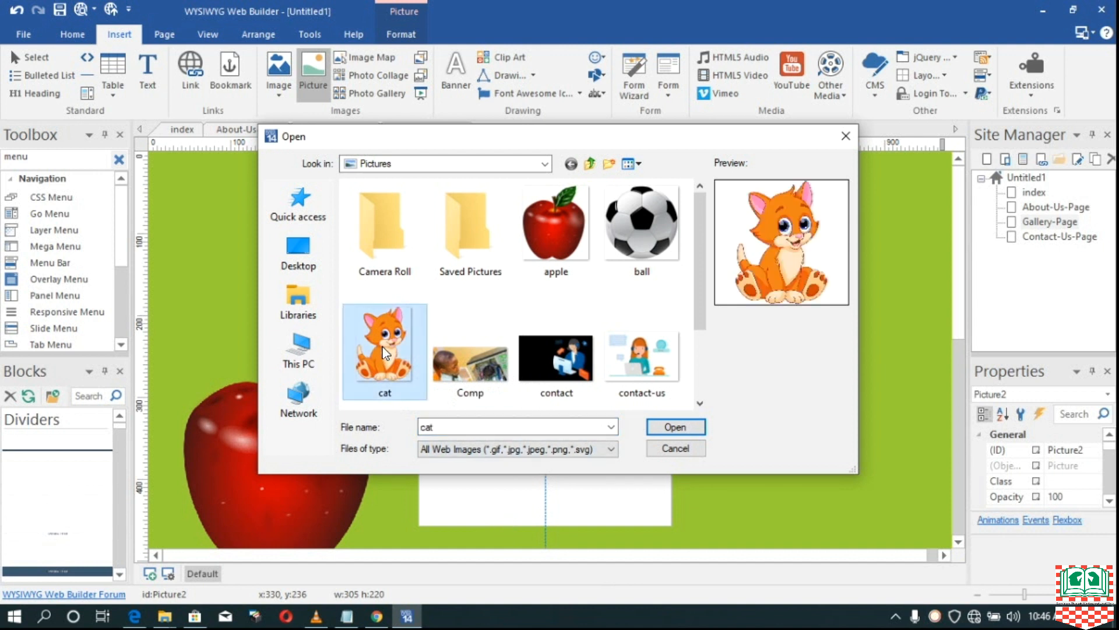
pyautogui.click(682, 428)
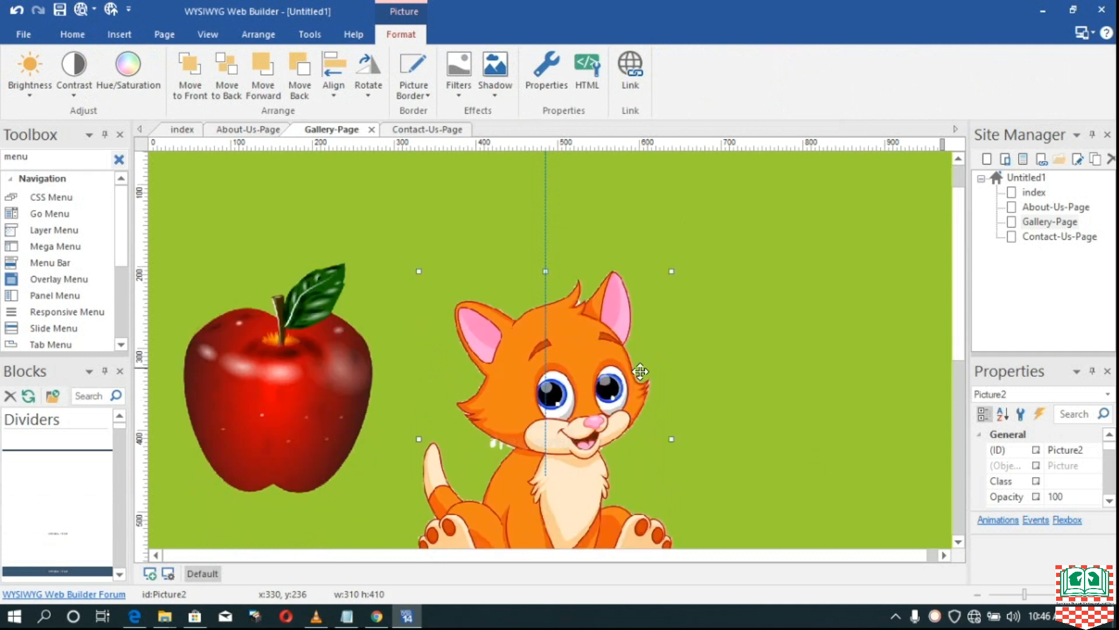
# - Scale the cat picture down to about 248 by 258 and reposition it beside the apple
pyautogui.scroll(-3, 640, 371)
pyautogui.moveTo(419, 532); pyautogui.dragTo(469, 407)
pyautogui.moveTo(550, 315); pyautogui.dragTo(505, 342)
pyautogui.scroll(4, 716, 320)
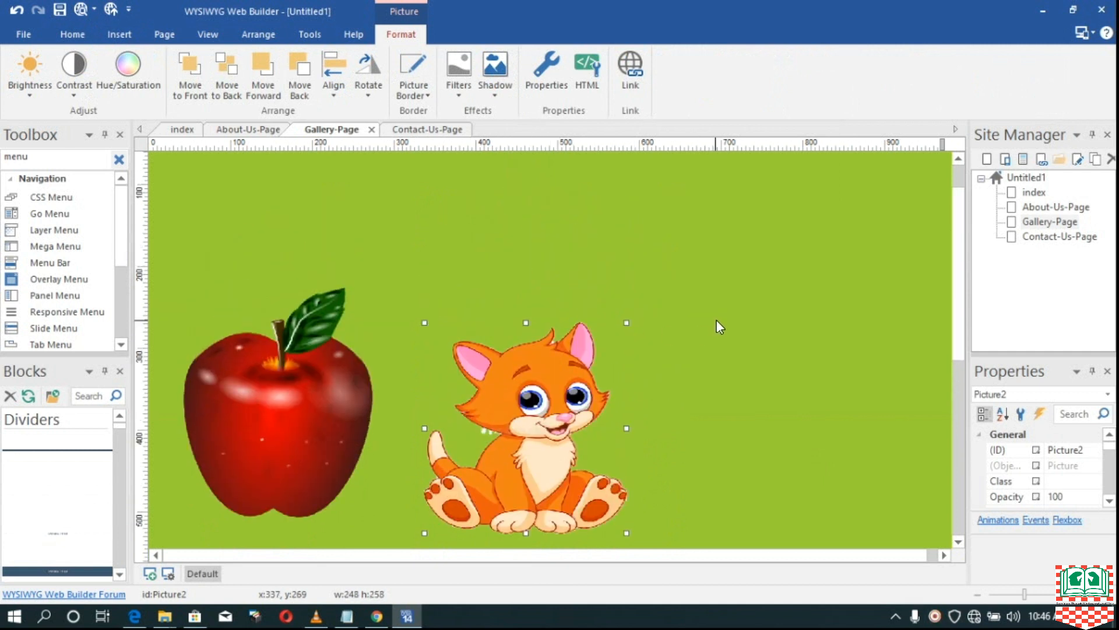
# - Move the cat picture higher on the Gallery-Page and align the apple's bottom edge with the cat's
pyautogui.scroll(-1, 716, 342)
pyautogui.moveTo(558, 402); pyautogui.dragTo(558, 352)
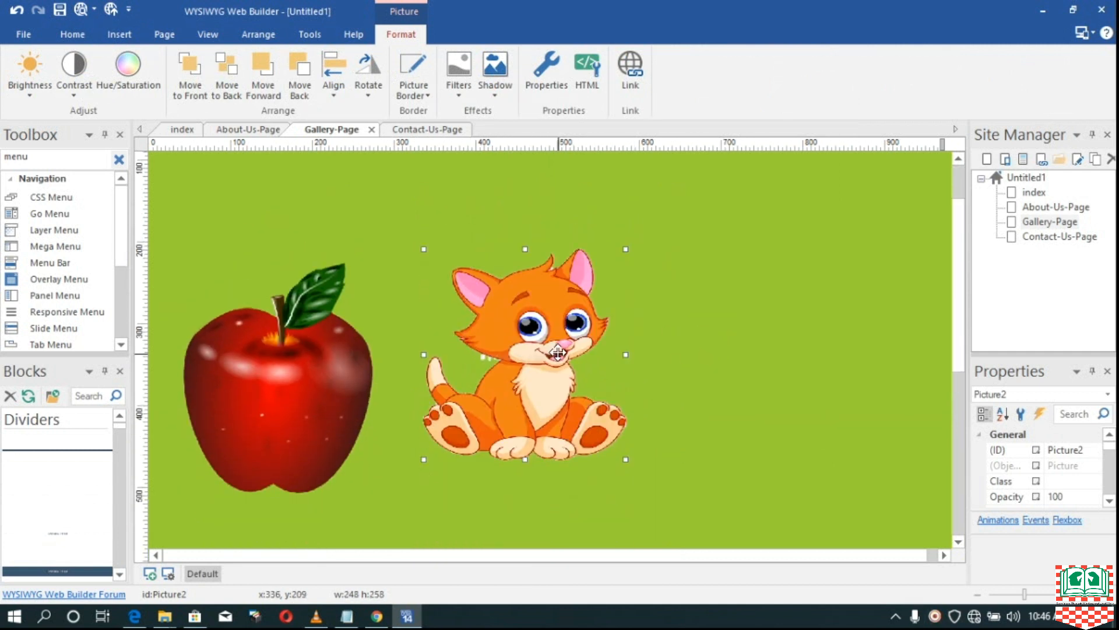
pyautogui.moveTo(312, 402); pyautogui.dragTo(312, 369)
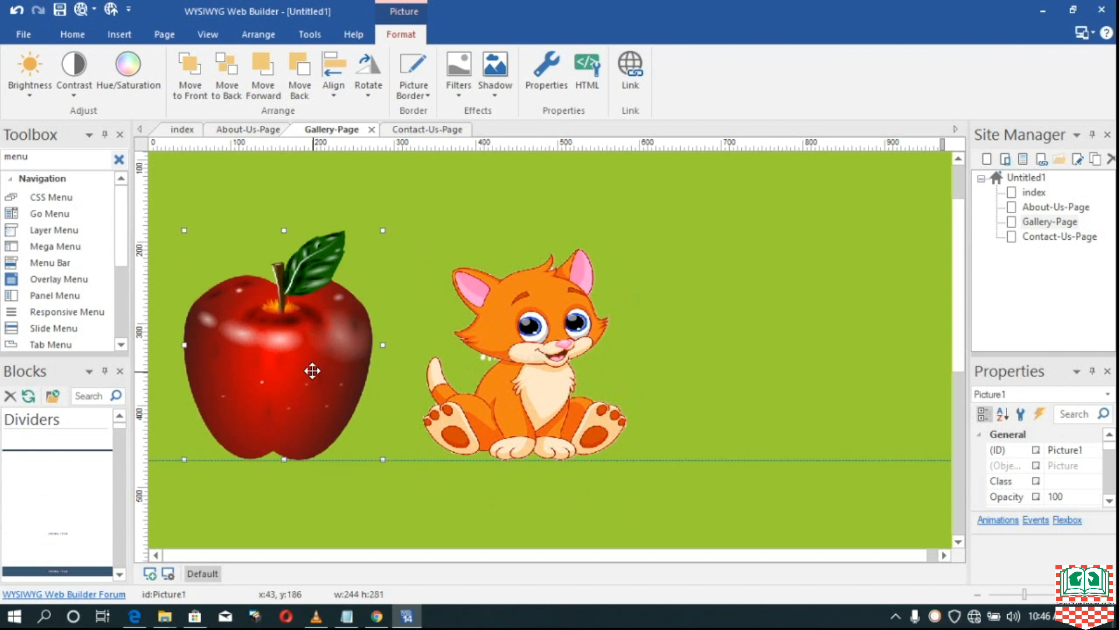
pyautogui.click(540, 395)
# - On the Contact-Us-Page, draw a form area about 447 by 339 in the middle of the page
pyautogui.click(439, 132)
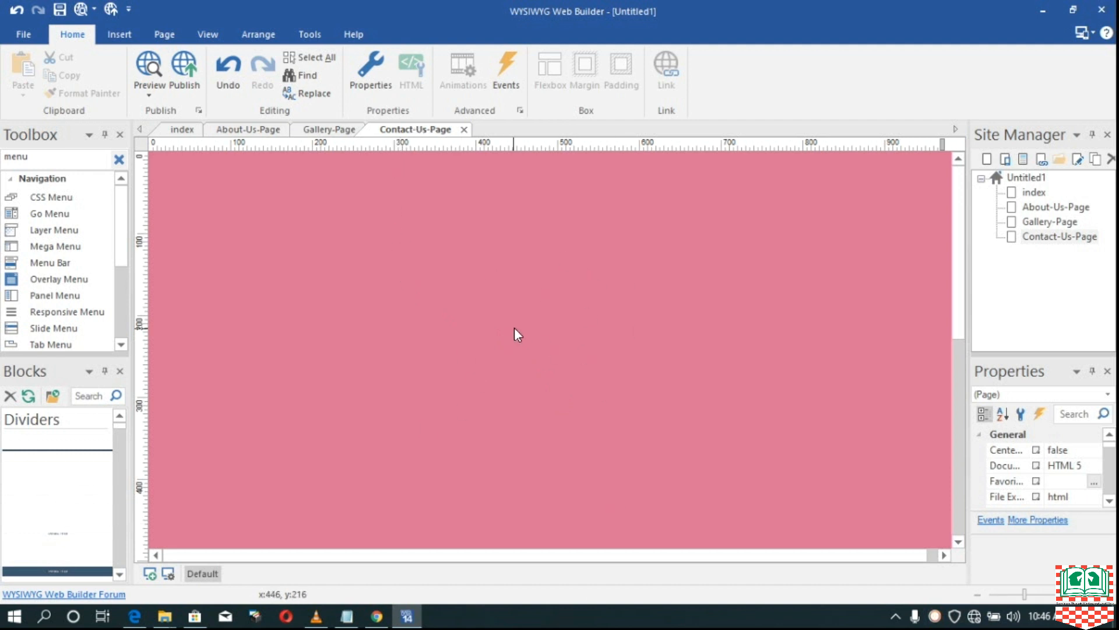
pyautogui.click(120, 36)
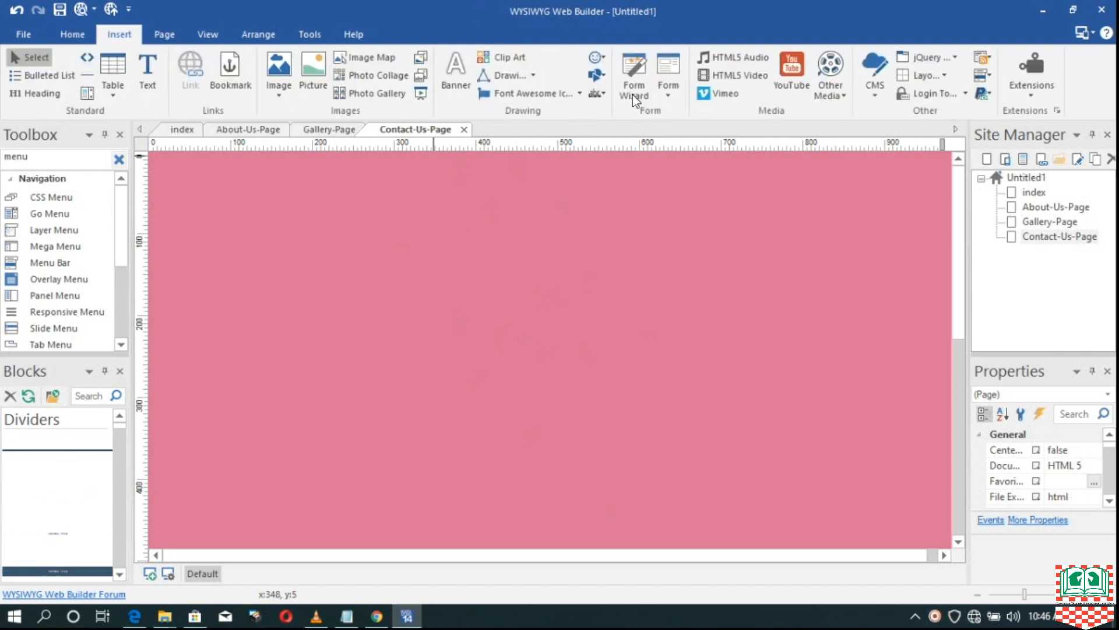
pyautogui.click(671, 88)
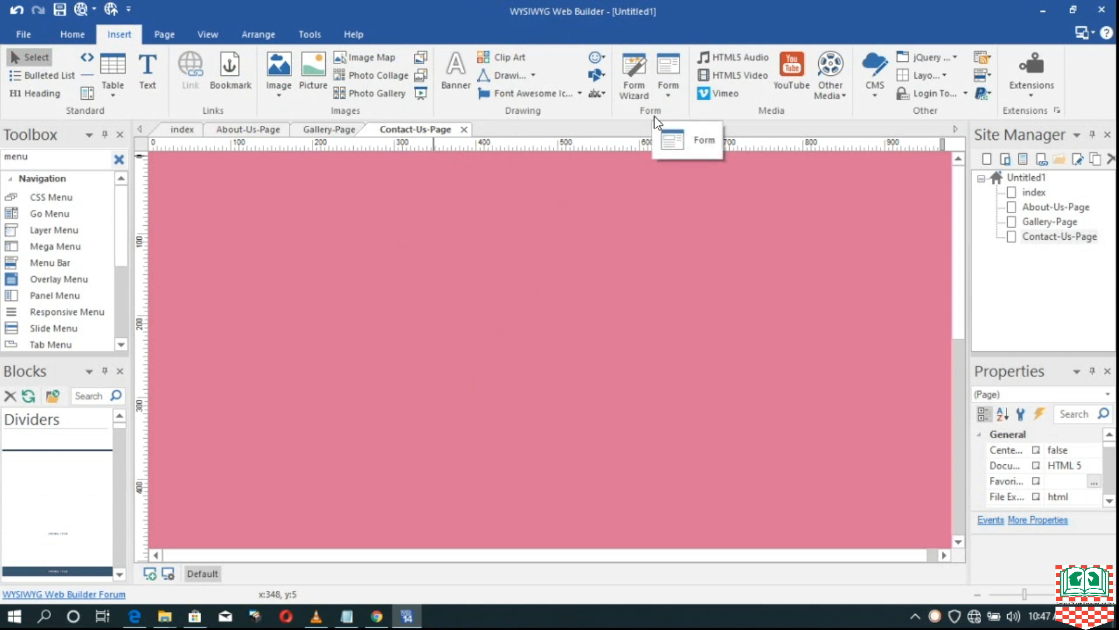
pyautogui.click(671, 87)
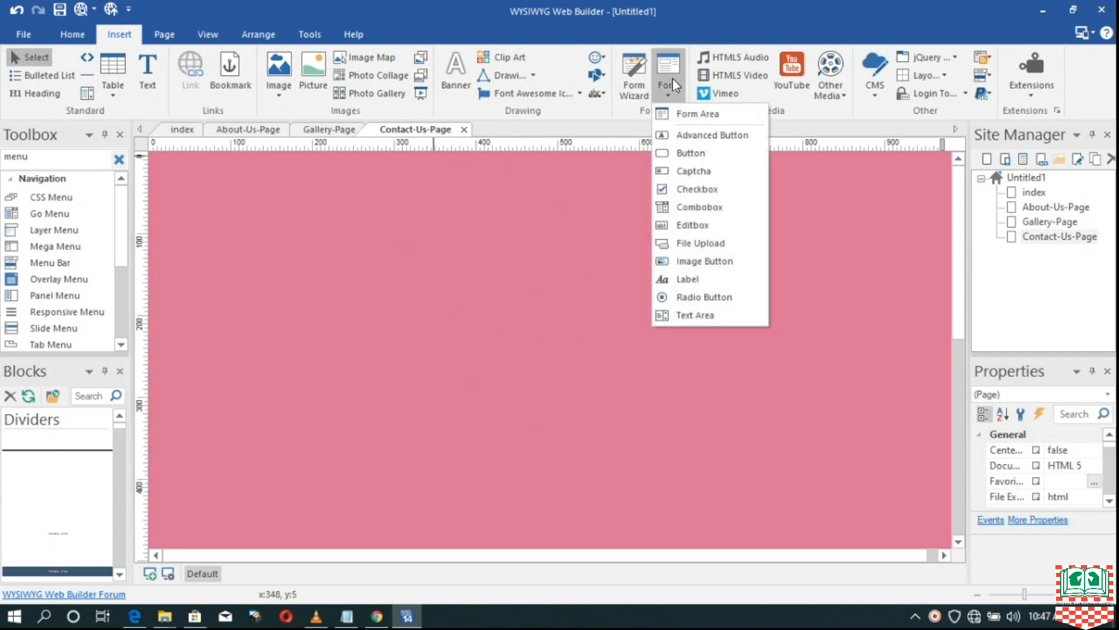
pyautogui.click(709, 115)
pyautogui.moveTo(394, 267); pyautogui.dragTo(761, 543)
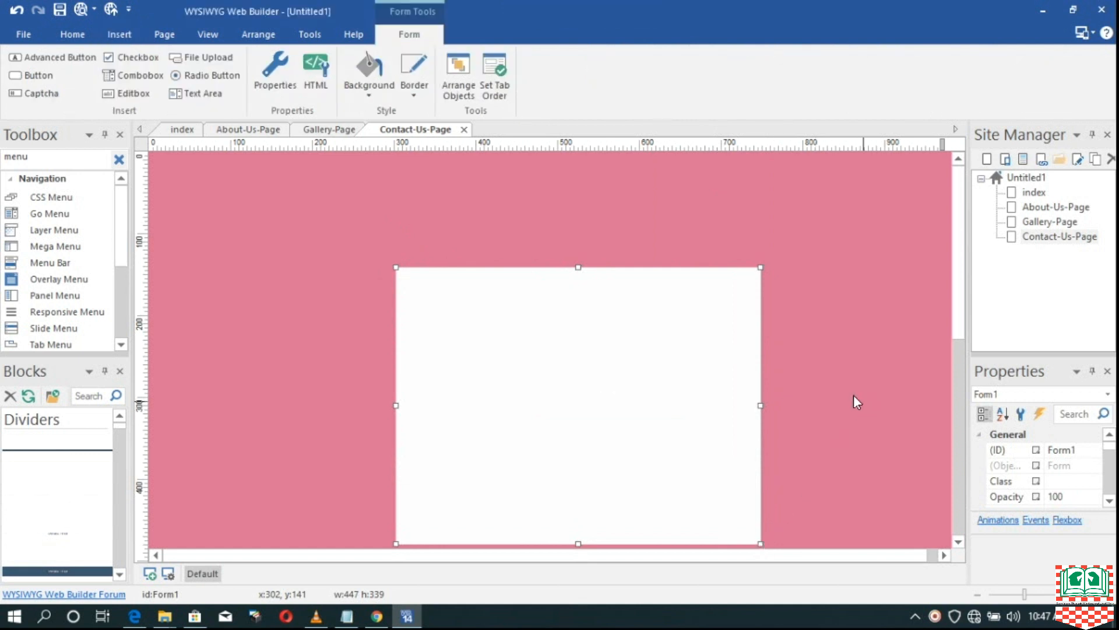
# - Move the form area to about x 296, y 159 and stretch its height to about 344
pyautogui.scroll(-2, 600, 367)
pyautogui.moveTo(604, 340); pyautogui.dragTo(604, 352)
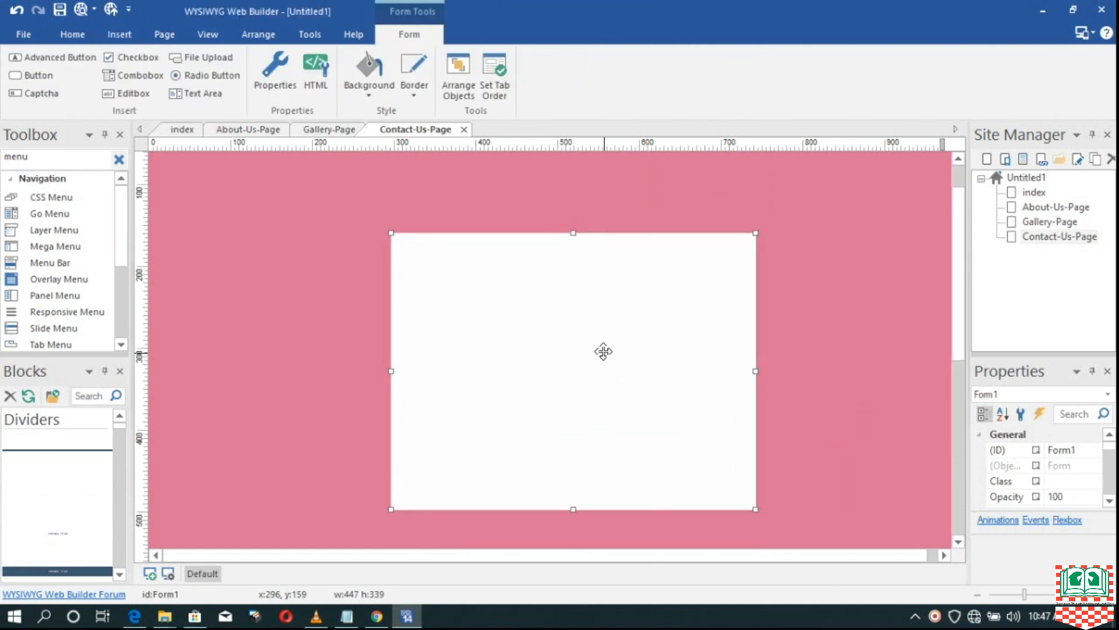
pyautogui.scroll(2, 597, 343)
pyautogui.scroll(-1, 597, 339)
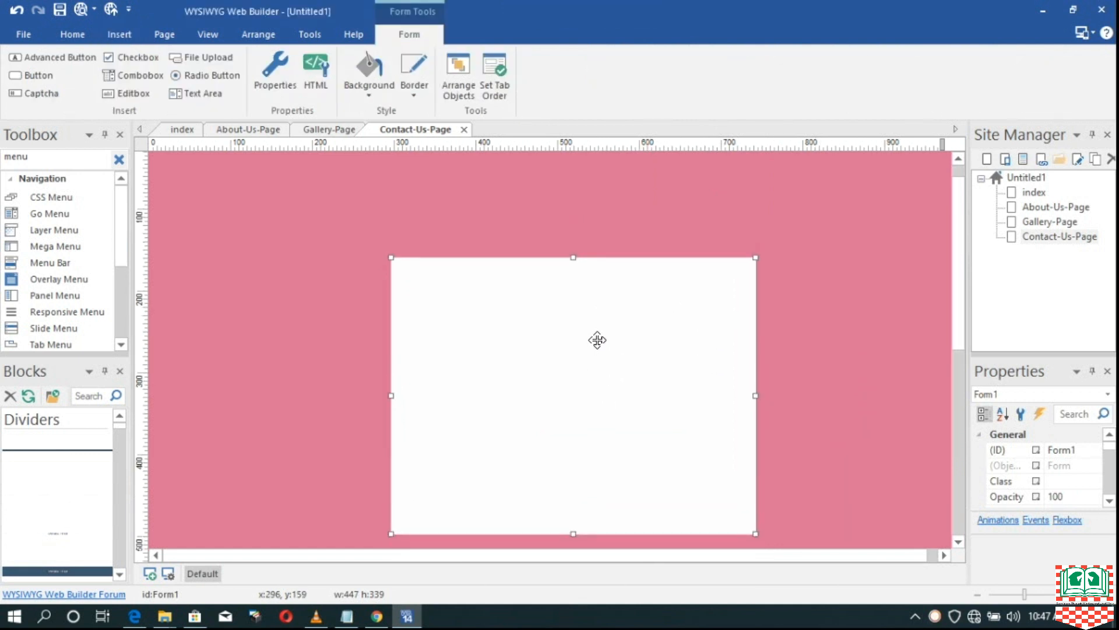
pyautogui.moveTo(574, 535); pyautogui.dragTo(574, 540)
pyautogui.scroll(1, 608, 348)
pyautogui.scroll(-5, 605, 348)
pyautogui.scroll(3, 604, 345)
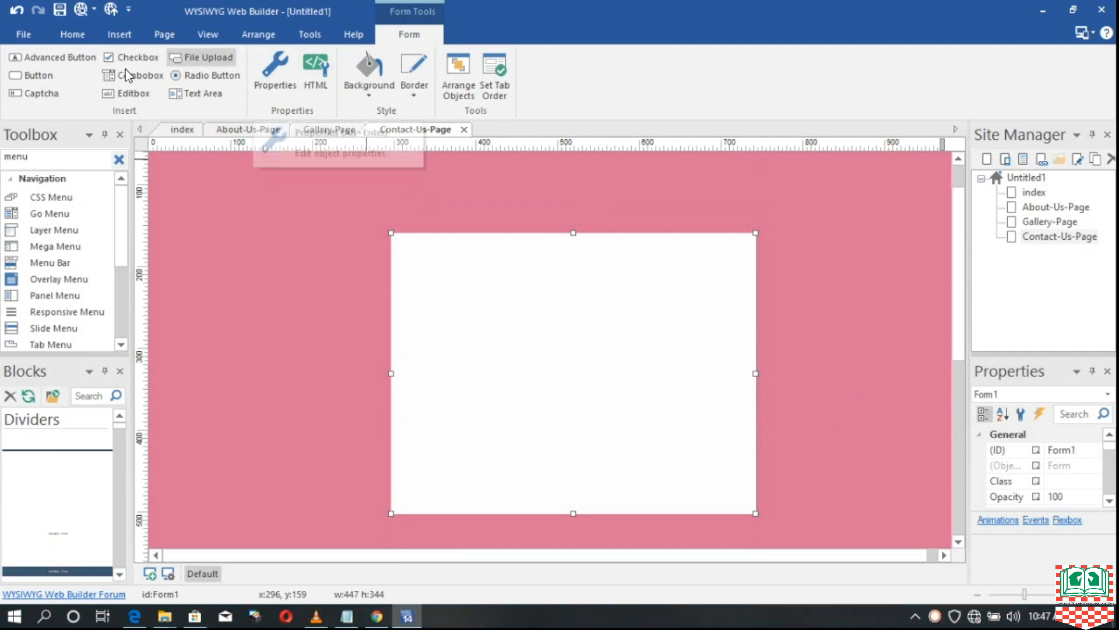
# - Add a label about 90 by 31 in the form's upper-left corner and an edit box about 304 by 31 beside it
pyautogui.click(121, 34)
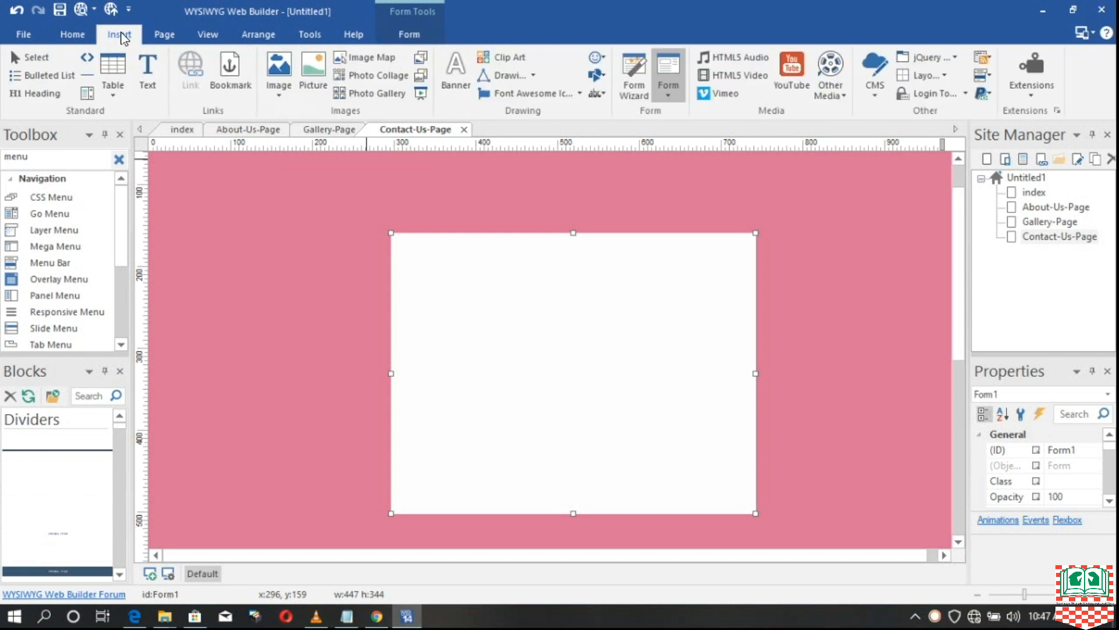
pyautogui.click(672, 92)
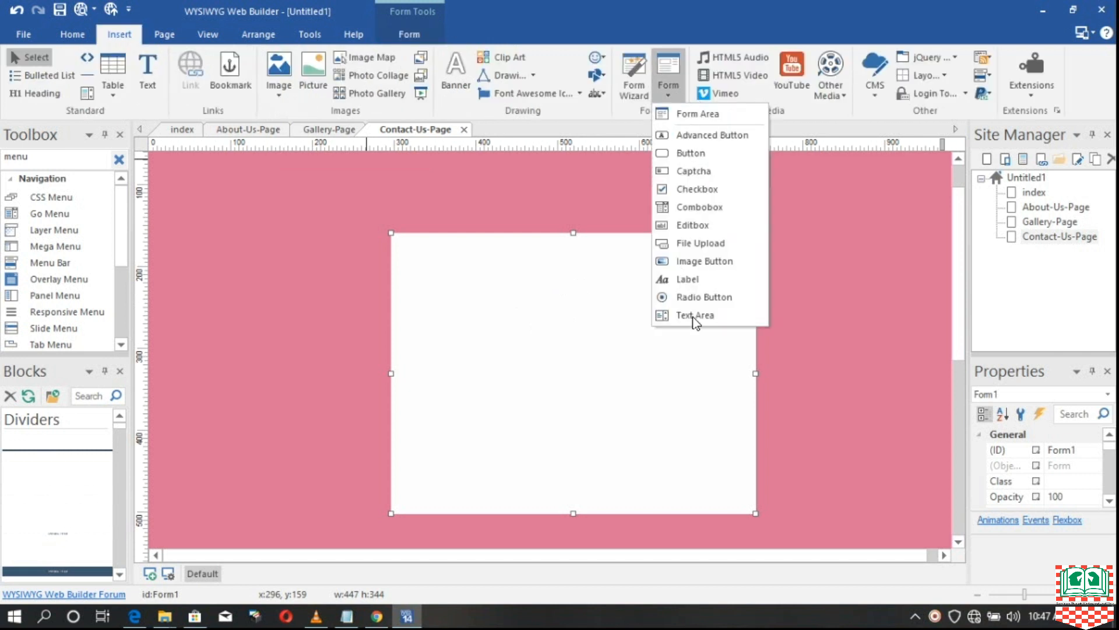
pyautogui.click(688, 279)
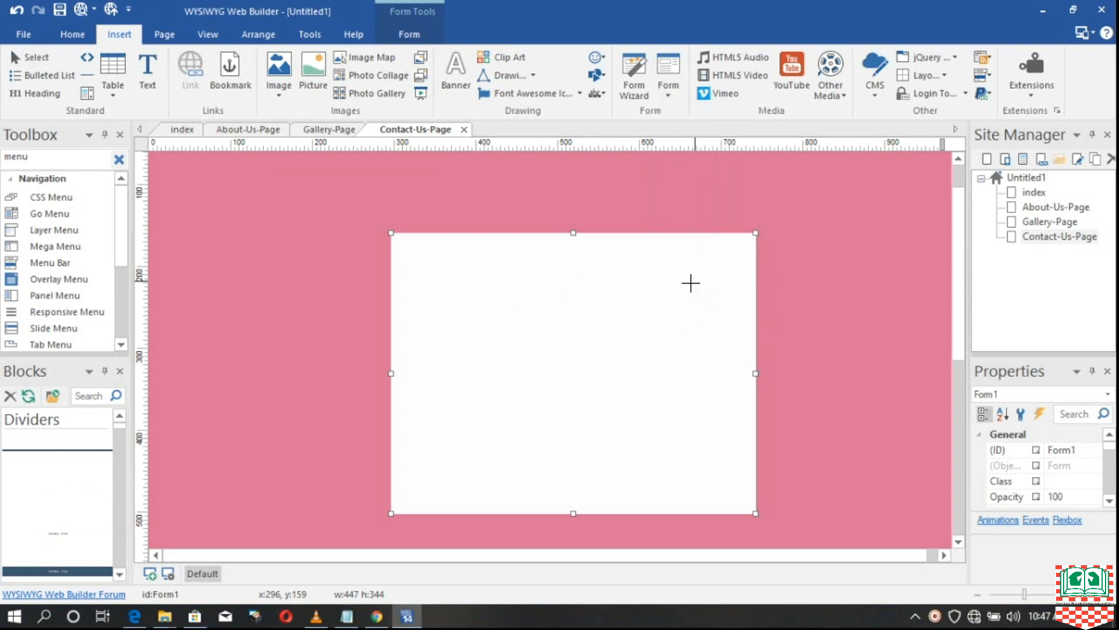
pyautogui.click(404, 255)
pyautogui.moveTo(479, 280); pyautogui.dragTo(478, 281)
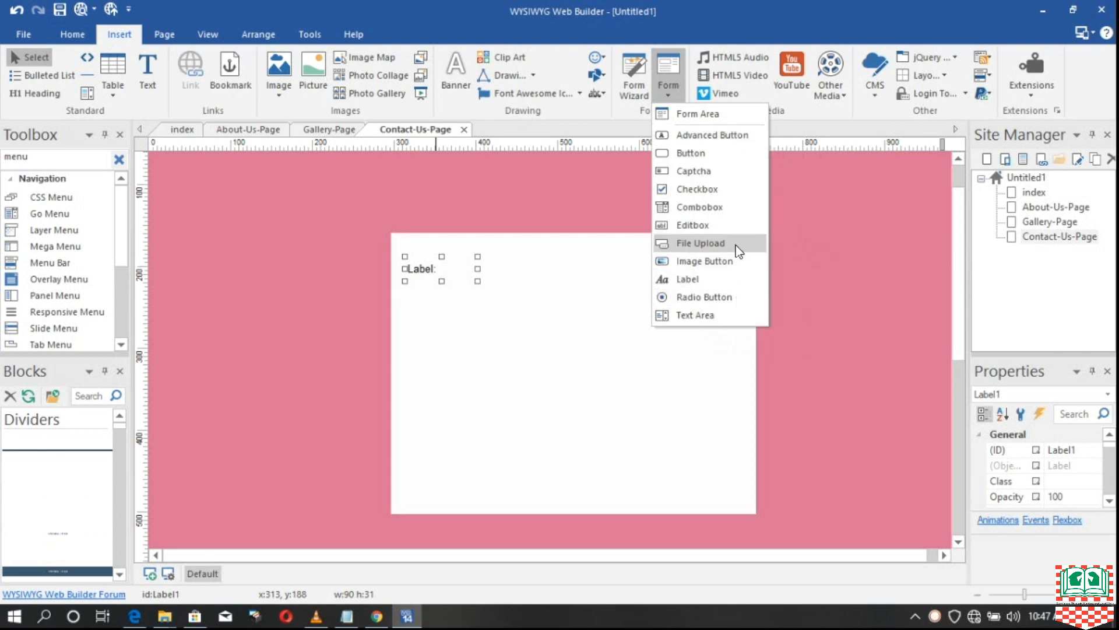
pyautogui.click(708, 223)
pyautogui.moveTo(484, 257)
pyautogui.mouseDown()
pyautogui.moveTo(502, 280)
pyautogui.moveTo(732, 283)
pyautogui.mouseUp()
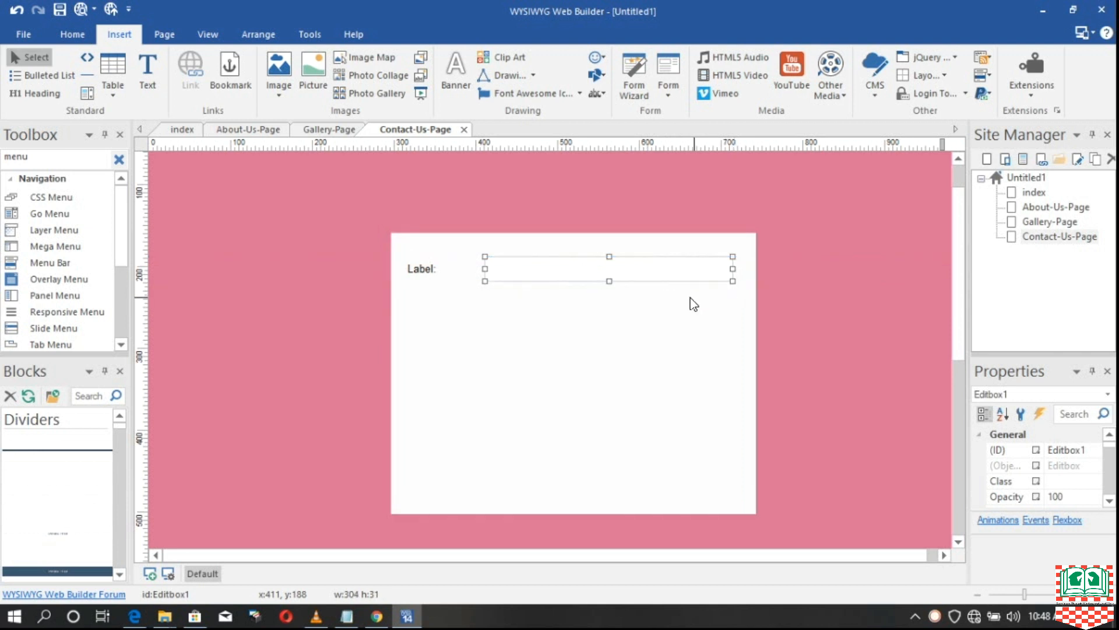
# - Change the text of the form's label to "Your Name"
pyautogui.click(425, 268)
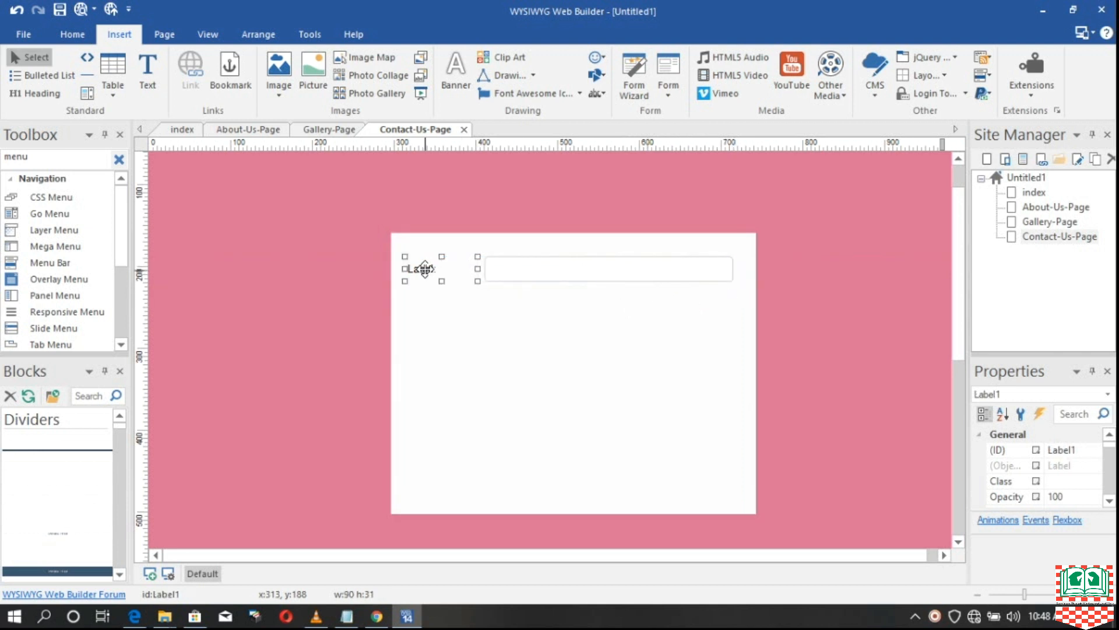
pyautogui.doubleClick(427, 268)
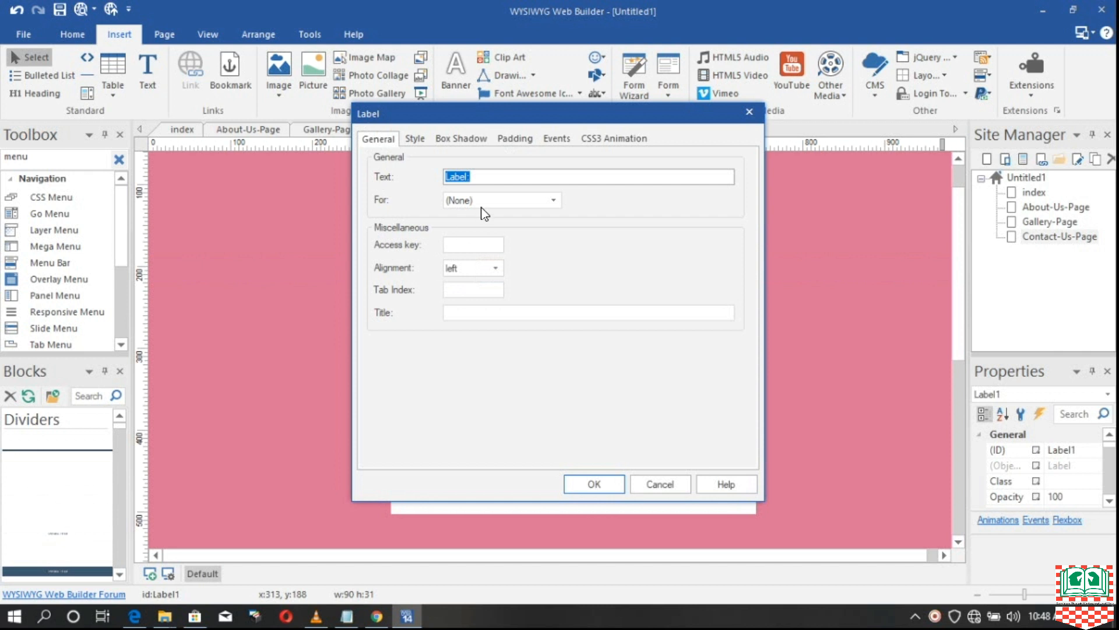
pyautogui.moveTo(515, 109); pyautogui.dragTo(609, 207)
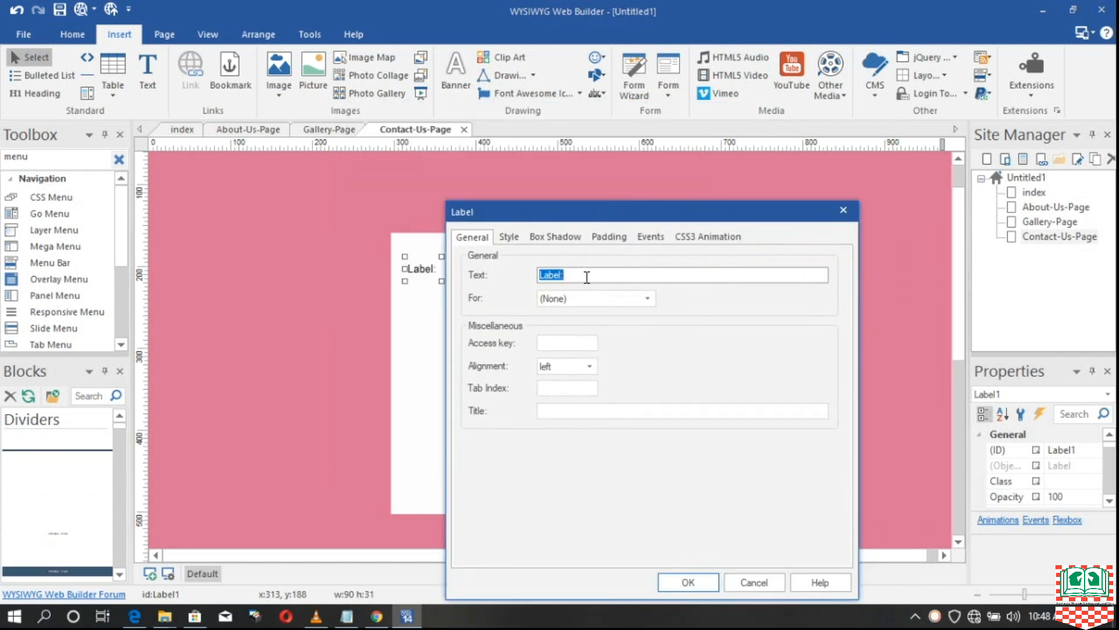
pyautogui.write('Your Name')
pyautogui.click(689, 581)
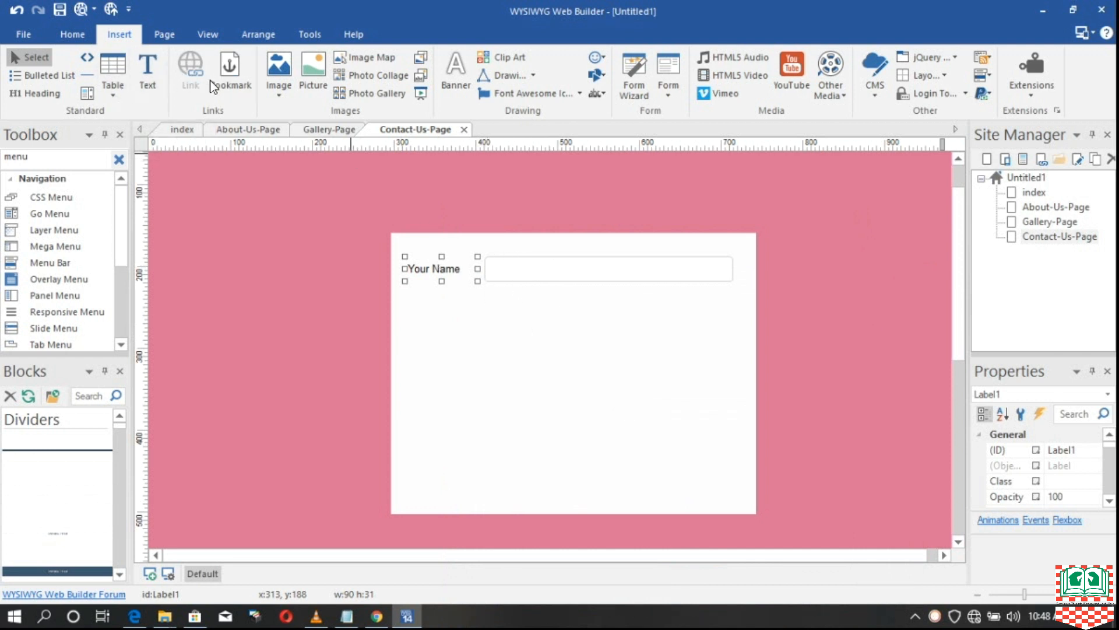
# - Add a second label about 88 by 34 below "Your Name" and set its text to "Your Email"
pyautogui.click(675, 98)
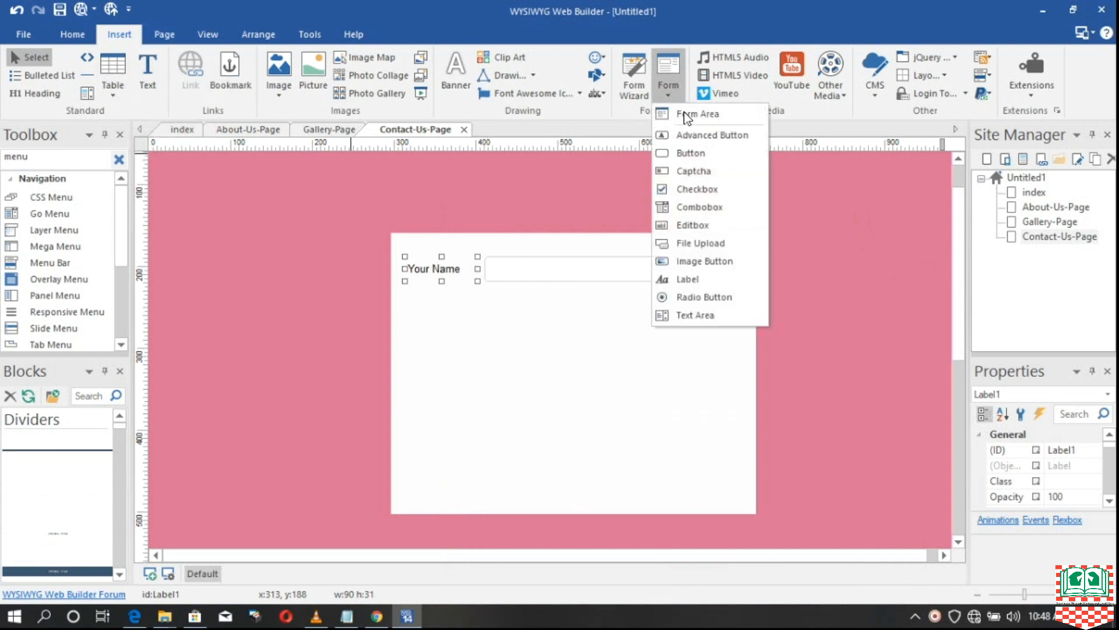
pyautogui.click(687, 279)
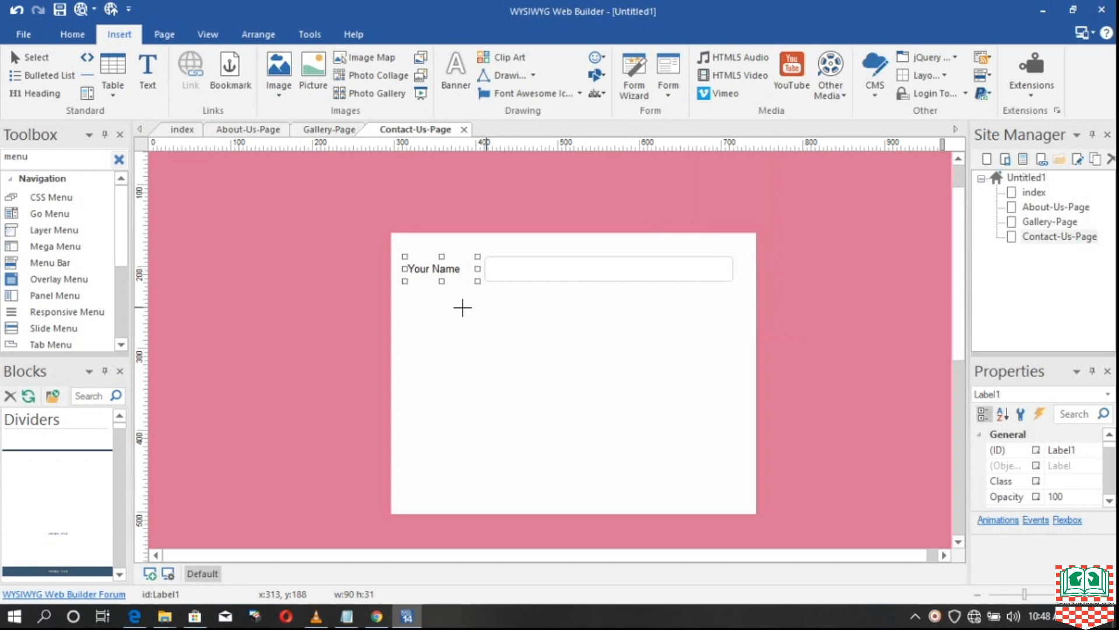
pyautogui.moveTo(407, 304); pyautogui.dragTo(477, 331)
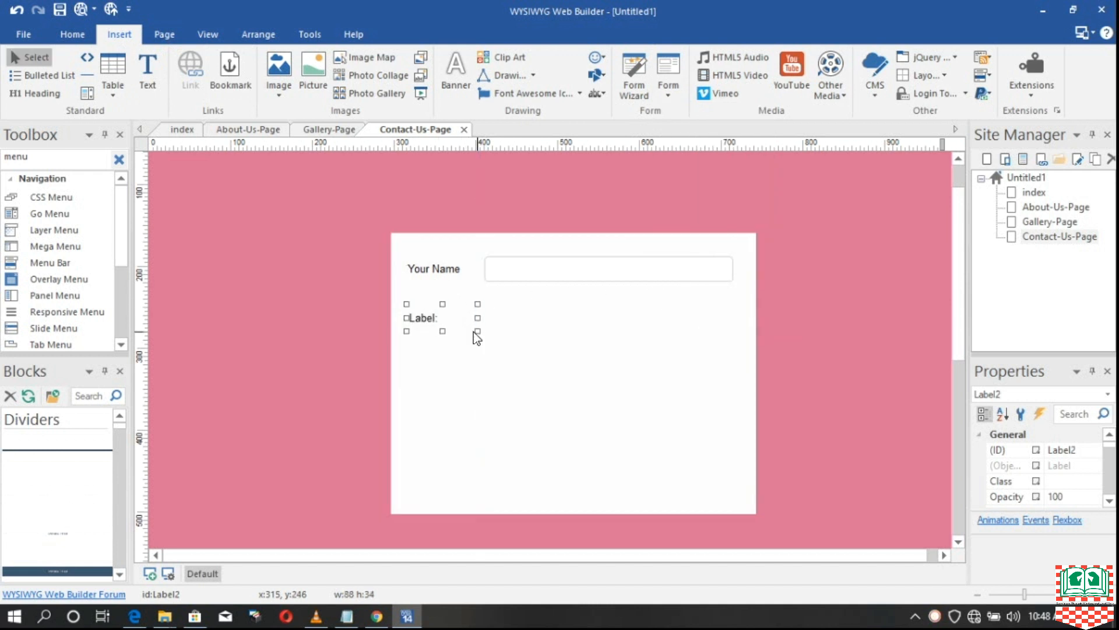
pyautogui.doubleClick(421, 318)
pyautogui.write('Your Email')
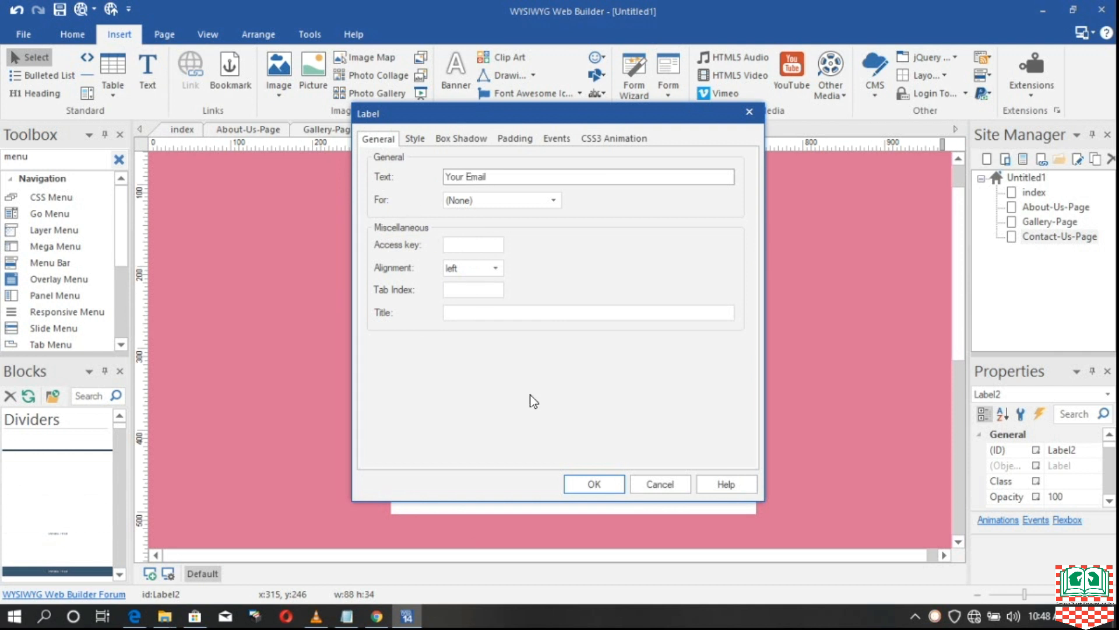
pyautogui.click(594, 484)
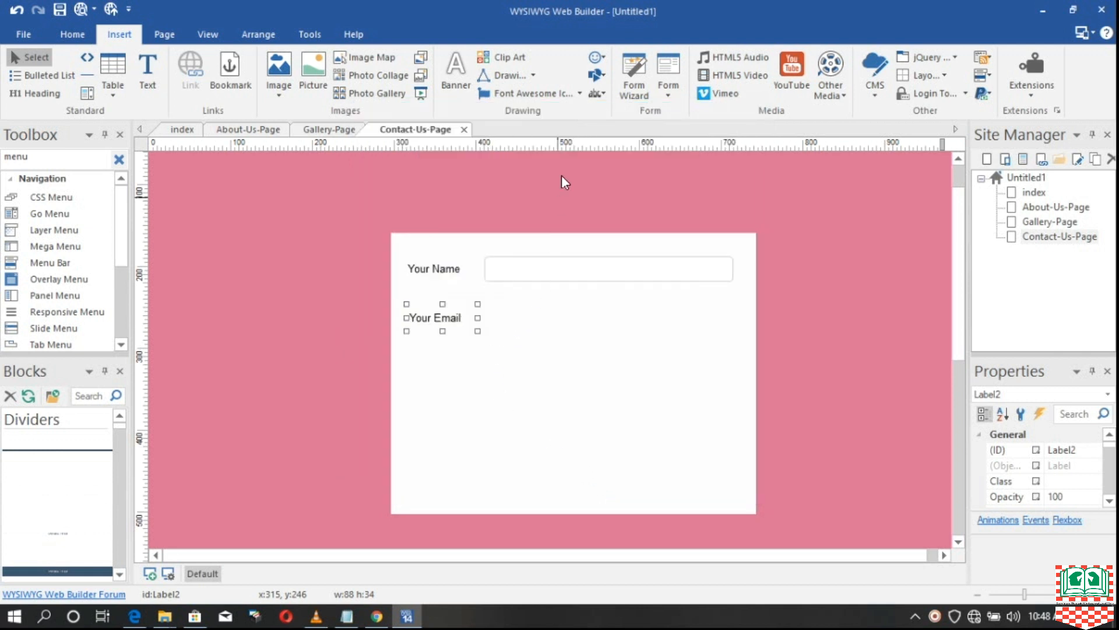
# - Draw an edit box about 301 by 37 to the right of the "Your Email" label
pyautogui.click(669, 88)
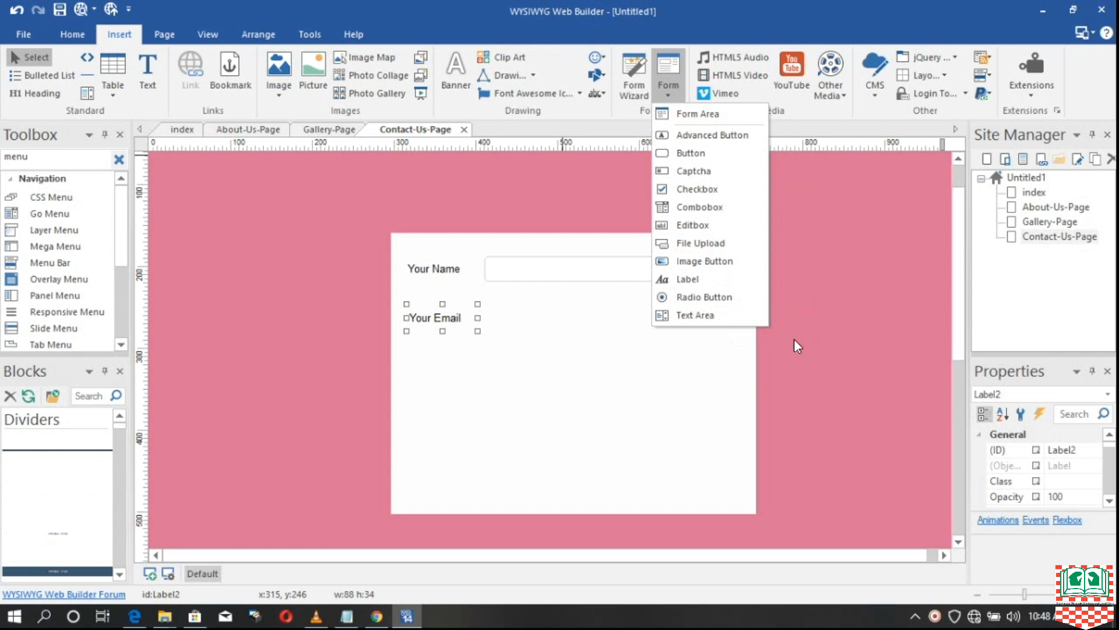
pyautogui.click(730, 243)
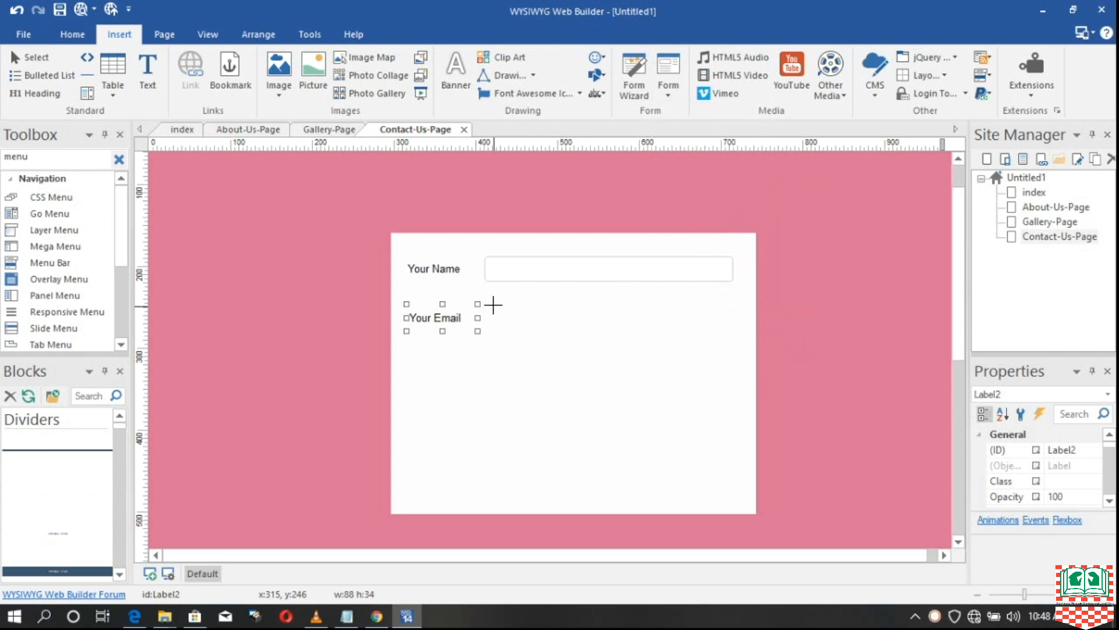
pyautogui.click(488, 302)
pyautogui.moveTo(639, 319); pyautogui.dragTo(733, 332)
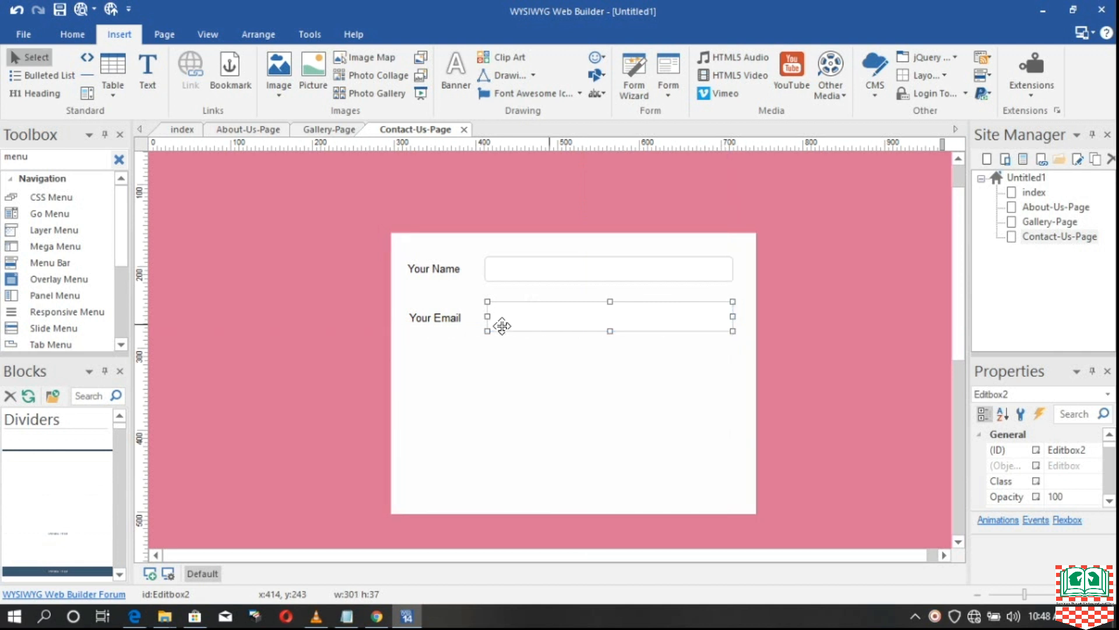
# - Align the email edit box's left edge with the name box above, sizing it to about 304 by 37
pyautogui.moveTo(610, 330); pyautogui.dragTo(610, 324)
pyautogui.click(630, 352)
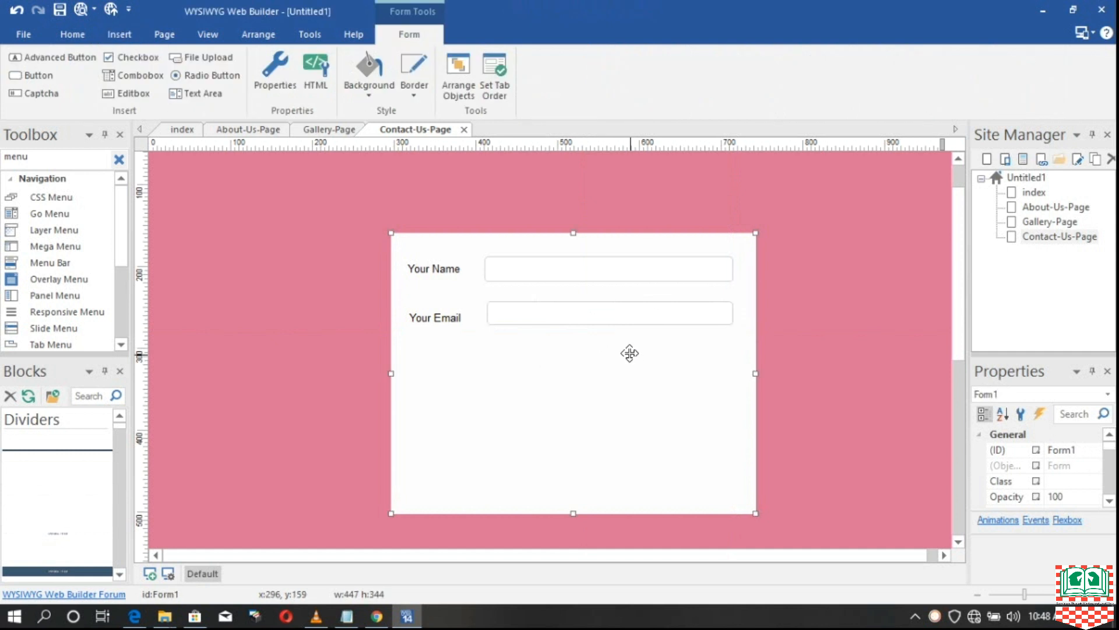
pyautogui.click(642, 317)
pyautogui.moveTo(492, 314); pyautogui.dragTo(485, 314)
pyautogui.moveTo(610, 325); pyautogui.dragTo(609, 331)
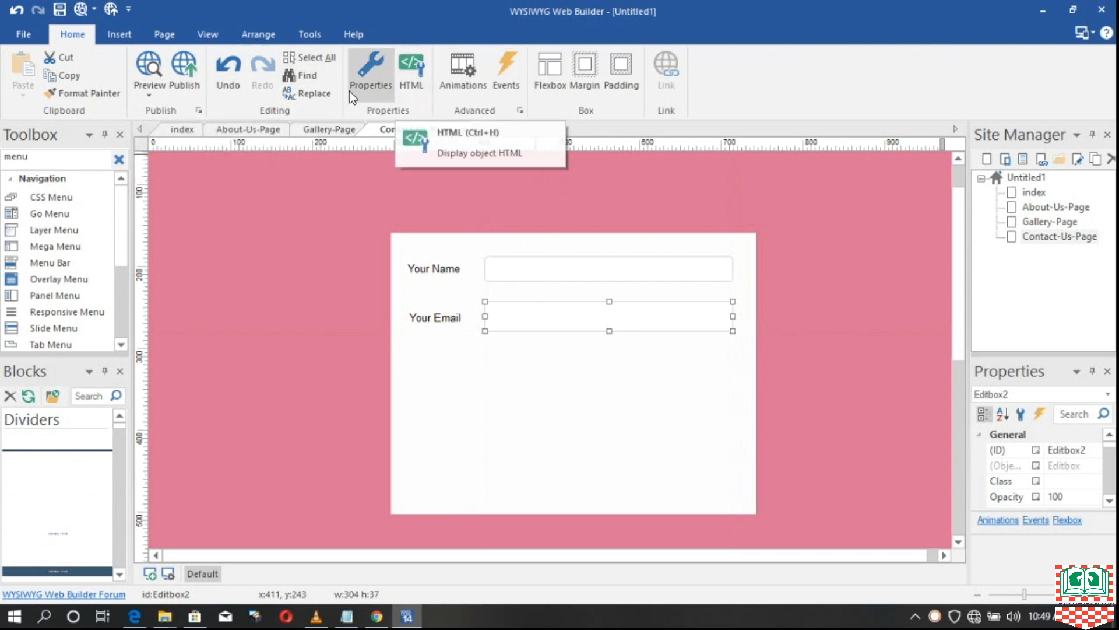
# - Add a label about 78 by 26 reading "Message" below "Your Email" and line up their left edges
pyautogui.click(120, 35)
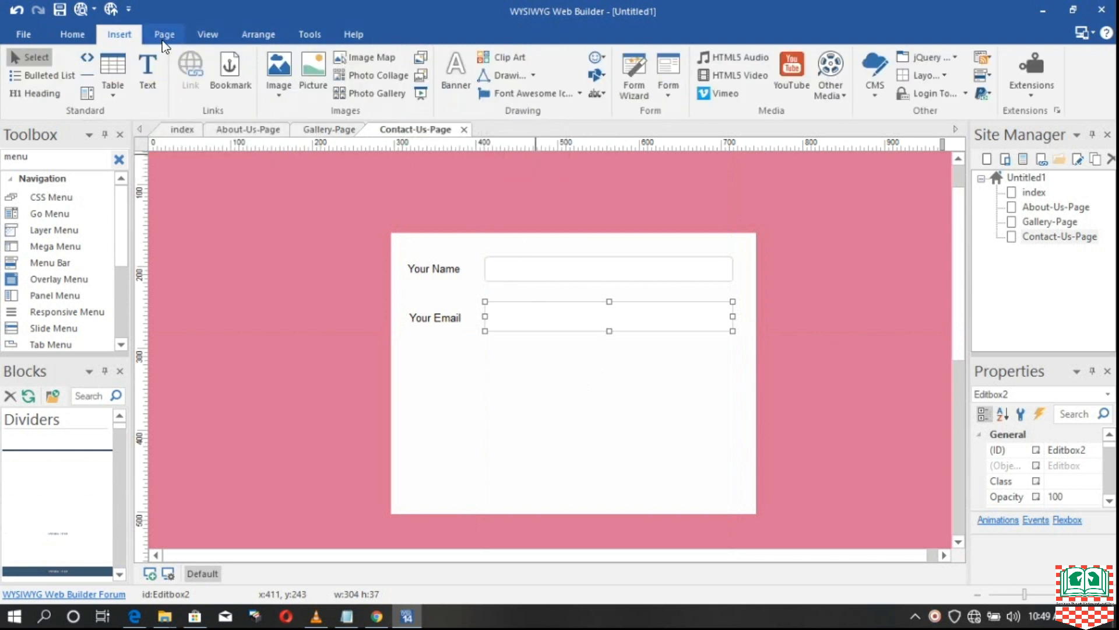
pyautogui.click(669, 87)
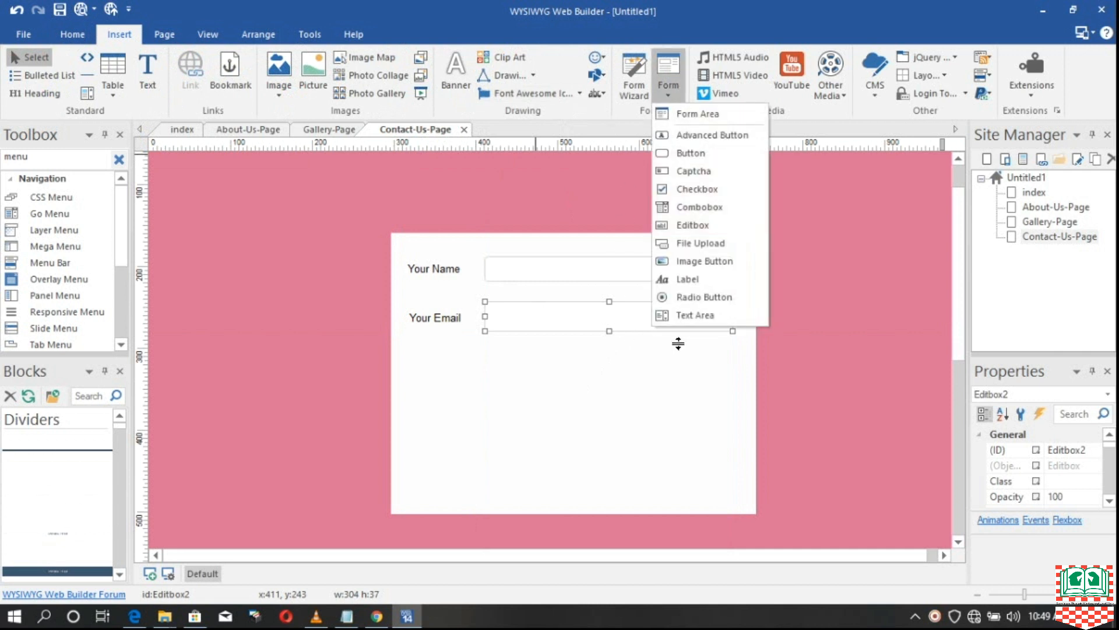
pyautogui.click(706, 296)
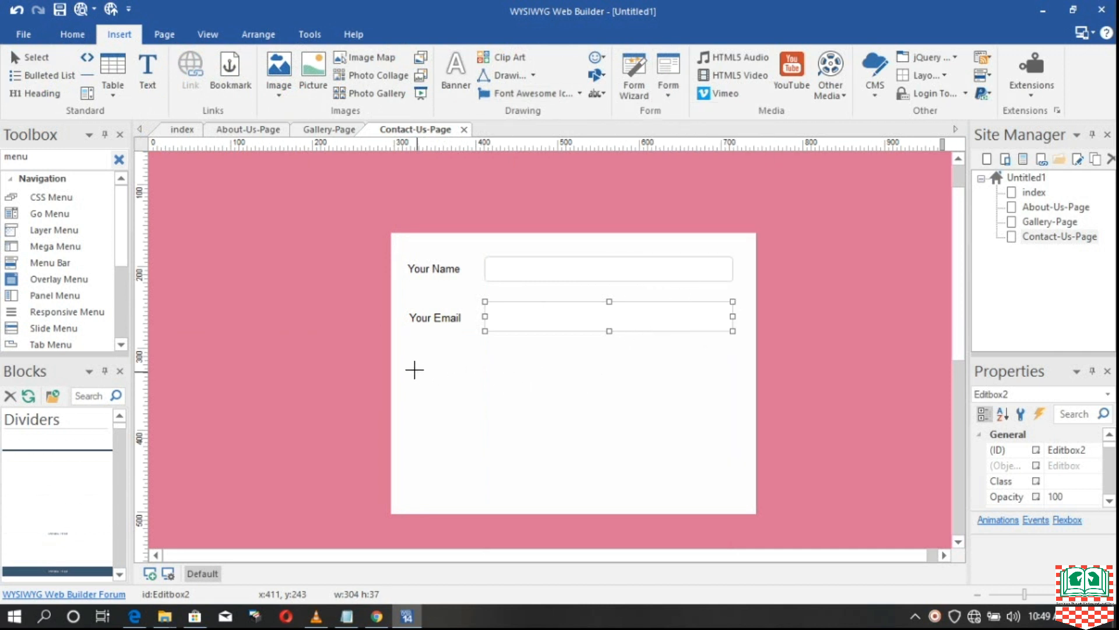
pyautogui.moveTo(415, 369); pyautogui.dragTo(477, 386)
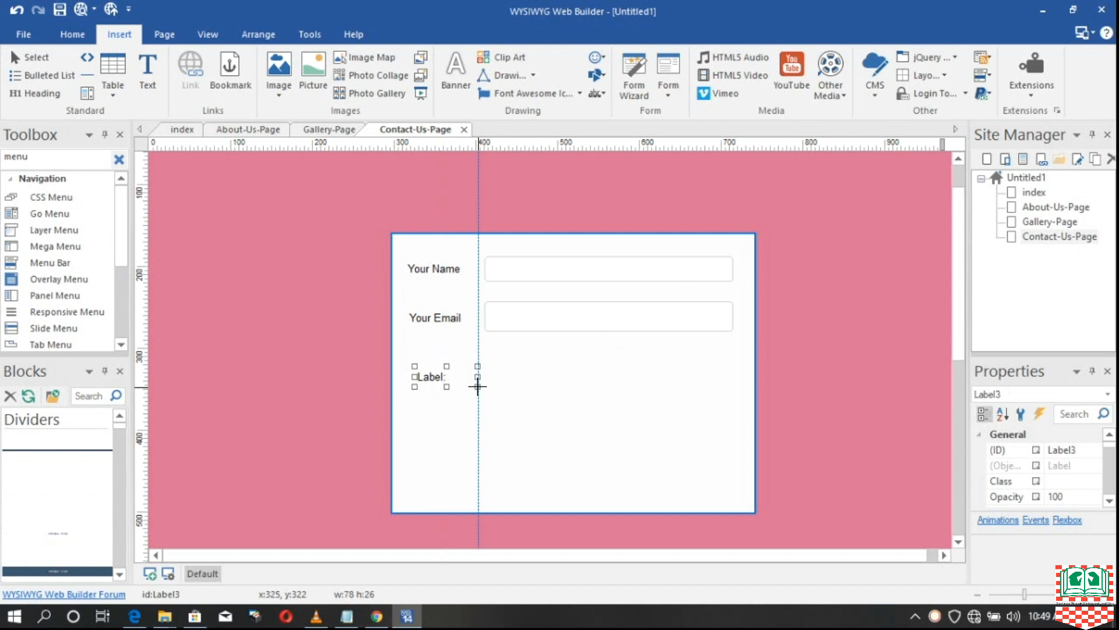
pyautogui.doubleClick(437, 378)
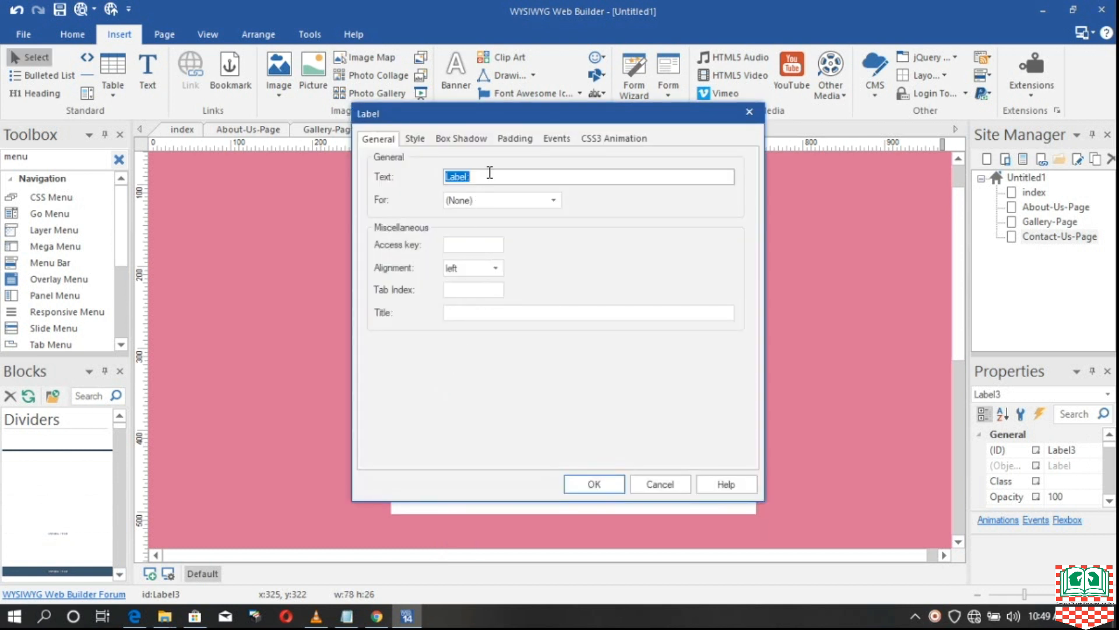
pyautogui.press('BackSpace')
pyautogui.write('Message')
pyautogui.click(593, 481)
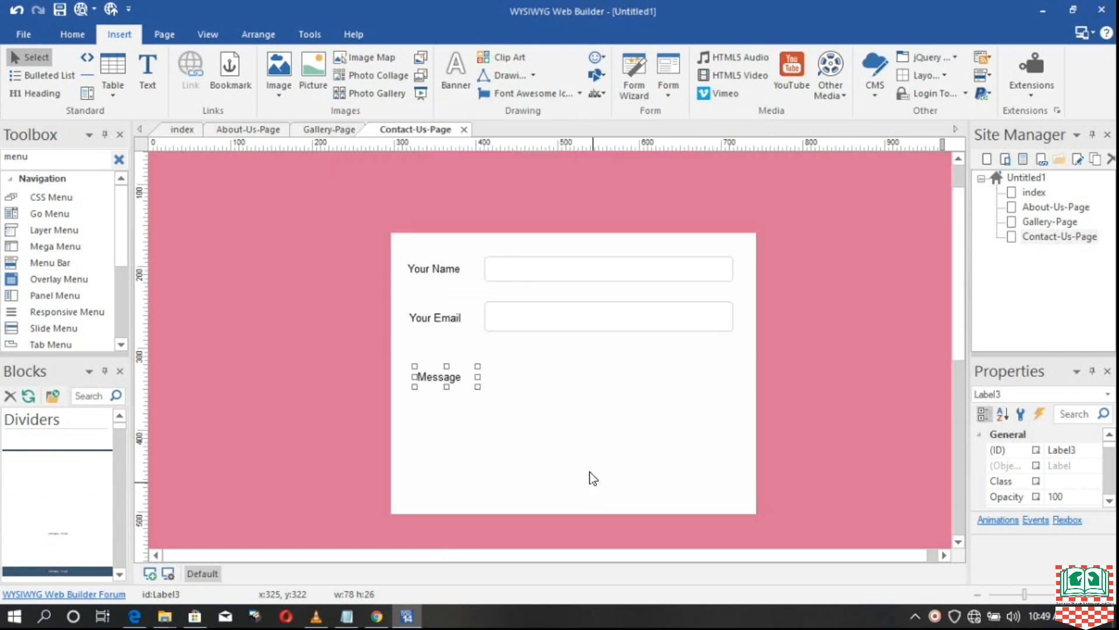
pyautogui.moveTo(450, 377); pyautogui.dragTo(446, 378)
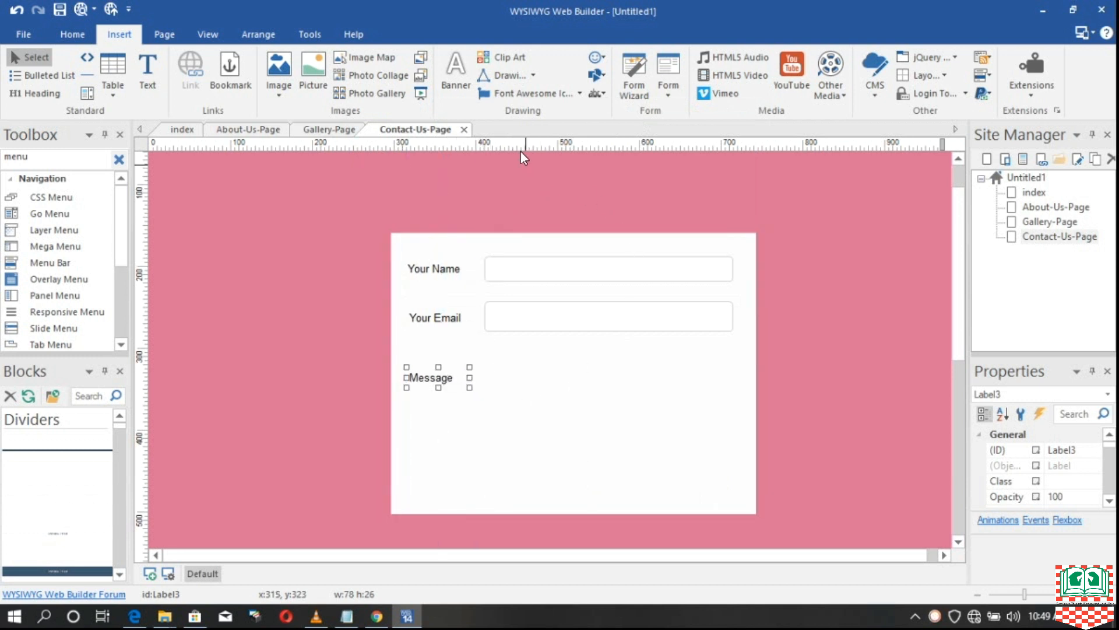
# - Draw a text area about 303 by 133 beside the "Message" label, in line with the edit boxes above
pyautogui.click(666, 99)
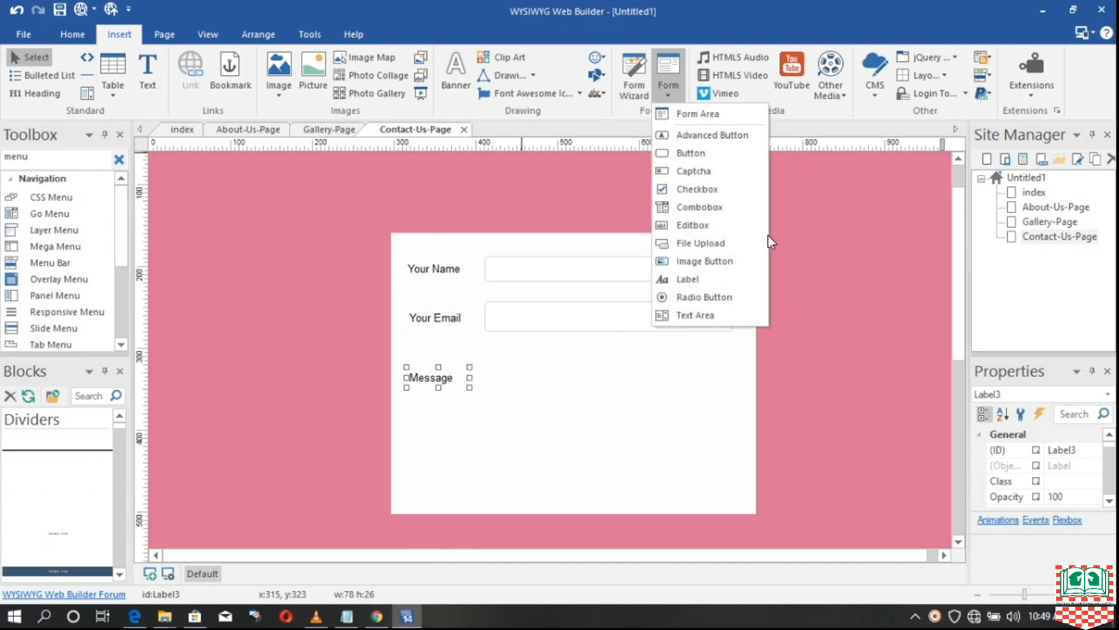
pyautogui.click(697, 314)
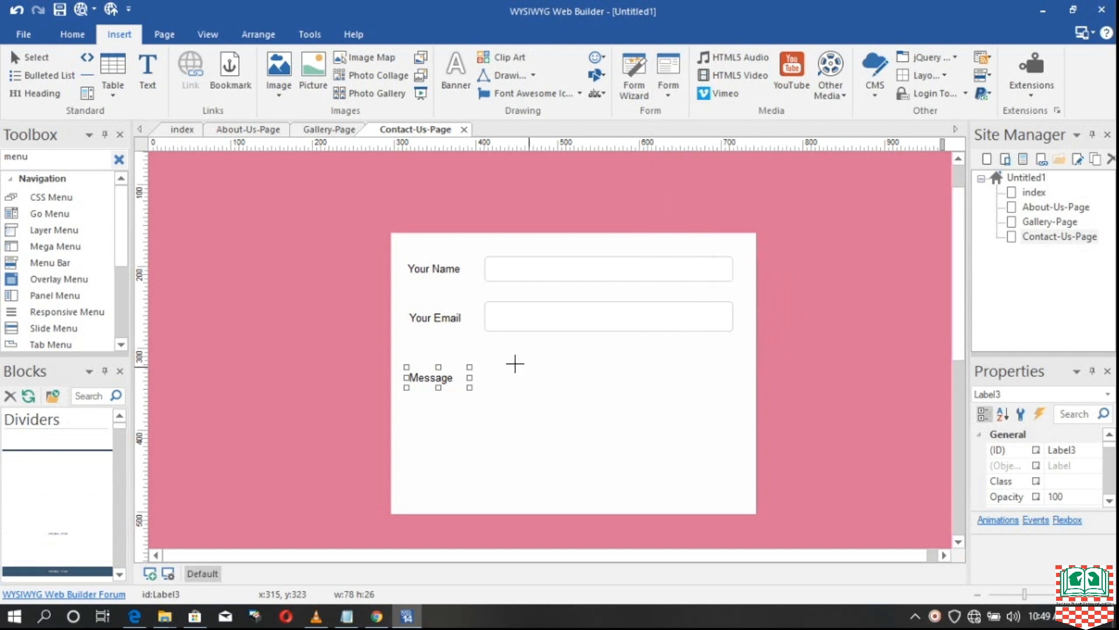
pyautogui.moveTo(485, 364)
pyautogui.mouseDown()
pyautogui.moveTo(717, 476)
pyautogui.moveTo(730, 471)
pyautogui.mouseUp()
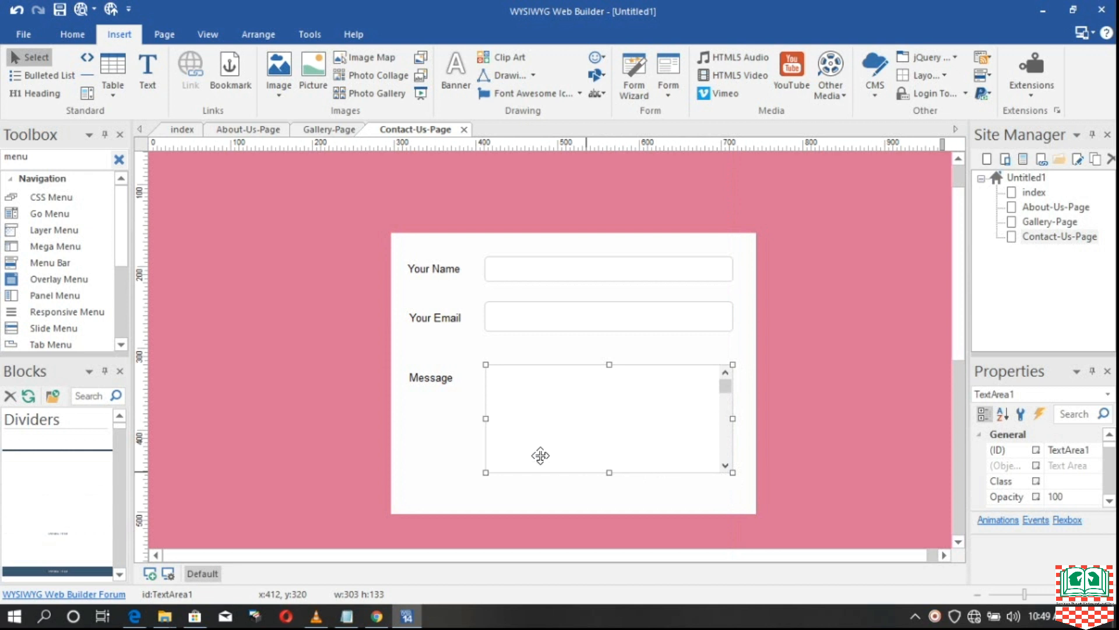
# - Extend the form area's lower edge to a height of about 369, leaving room below the message text area
pyautogui.scroll(2, 678, 420)
pyautogui.scroll(-3, 693, 400)
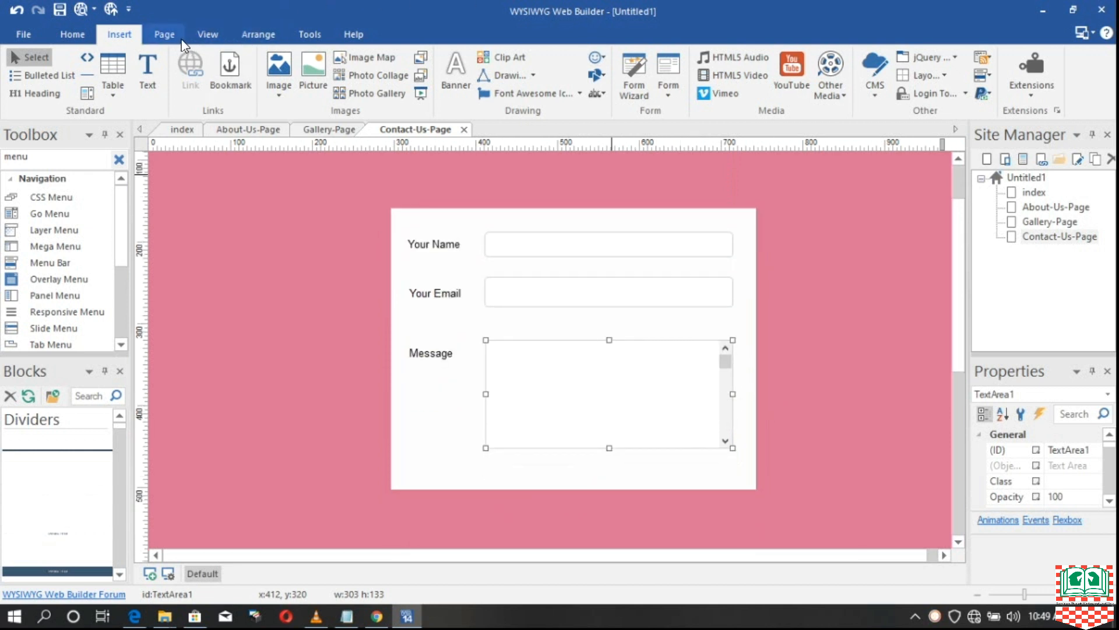
pyautogui.click(575, 479)
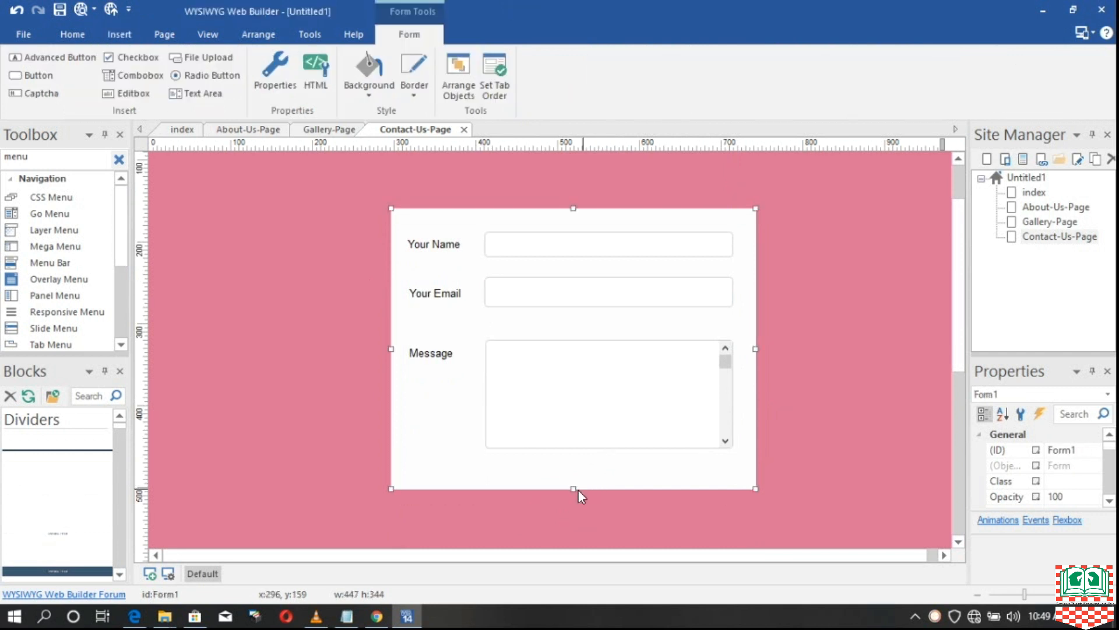
pyautogui.moveTo(573, 489); pyautogui.dragTo(639, 509)
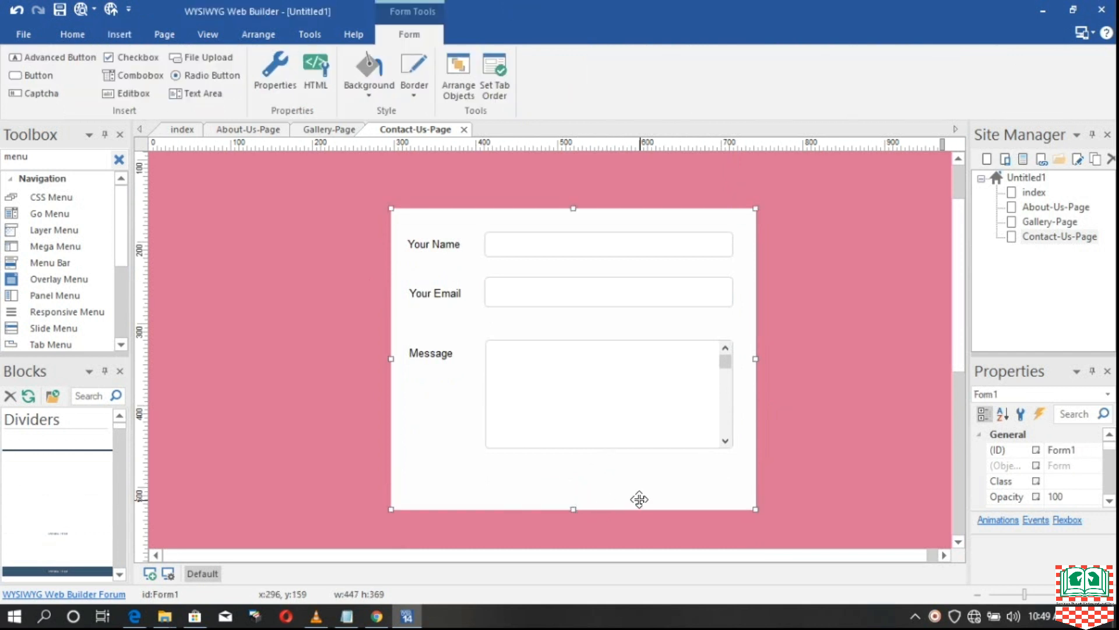
# - Add a Submit button below the message text area and stretch it to about 301 by 37
pyautogui.click(119, 35)
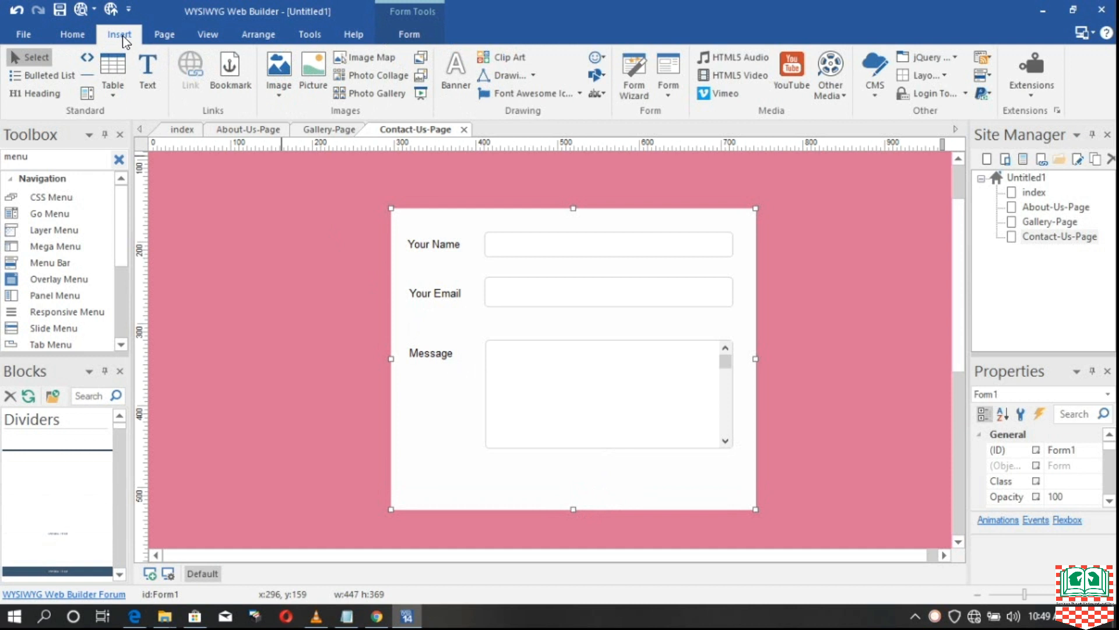
pyautogui.click(669, 93)
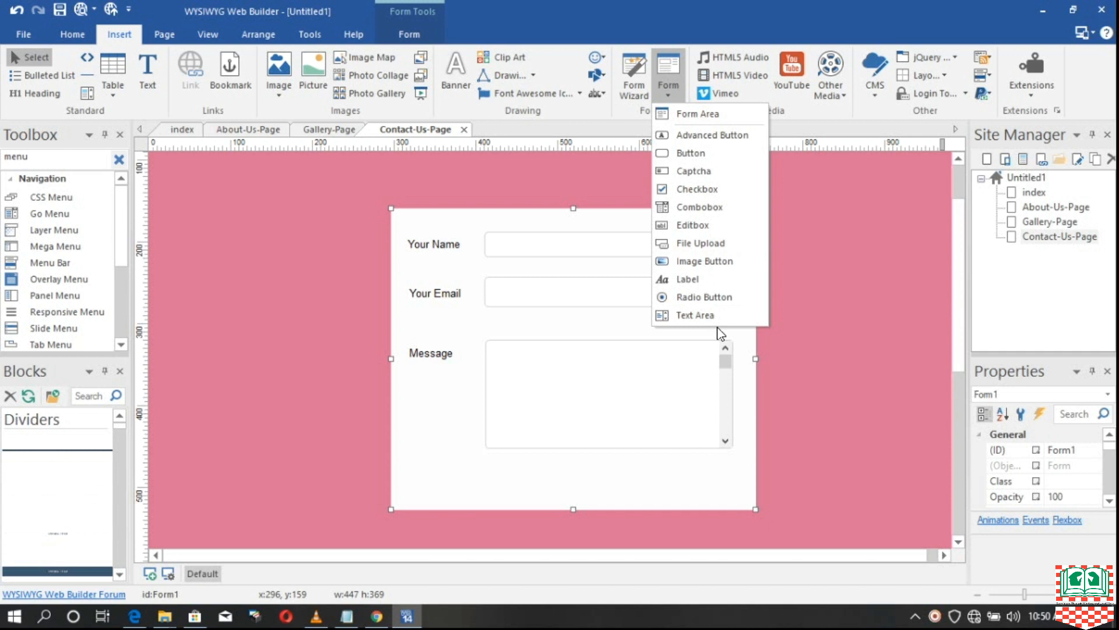
pyautogui.click(703, 154)
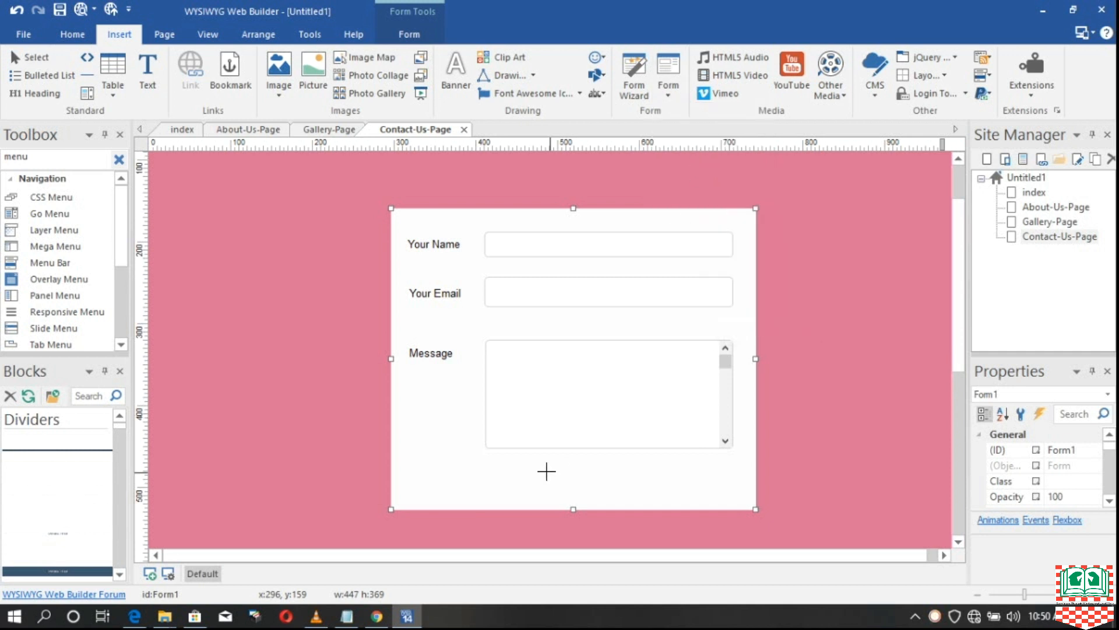
pyautogui.moveTo(487, 465); pyautogui.dragTo(729, 493)
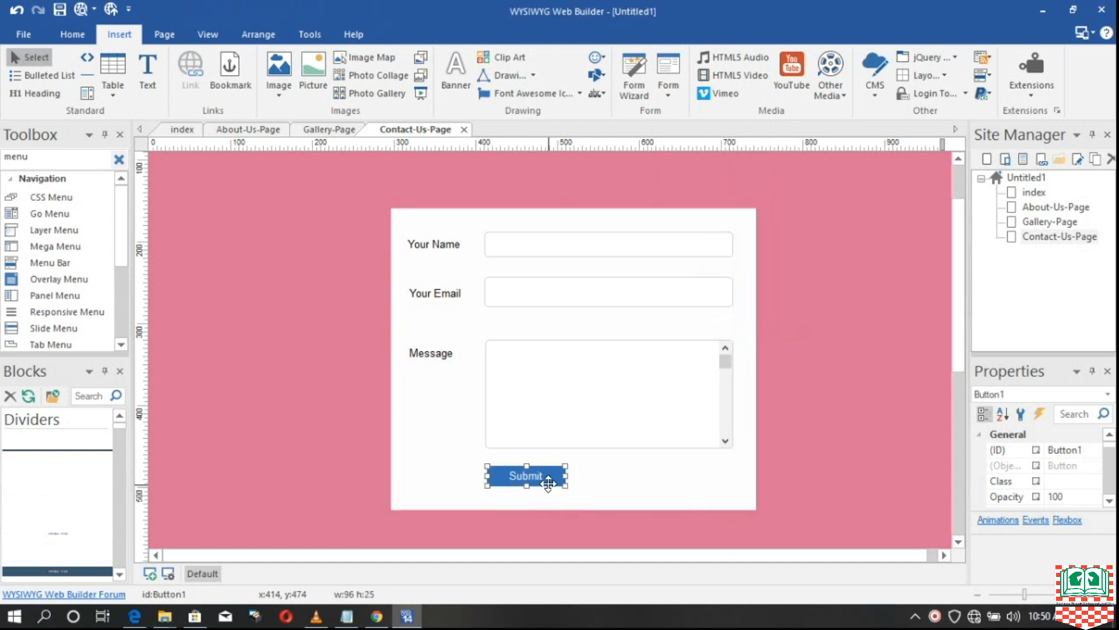
pyautogui.moveTo(565, 484); pyautogui.dragTo(734, 495)
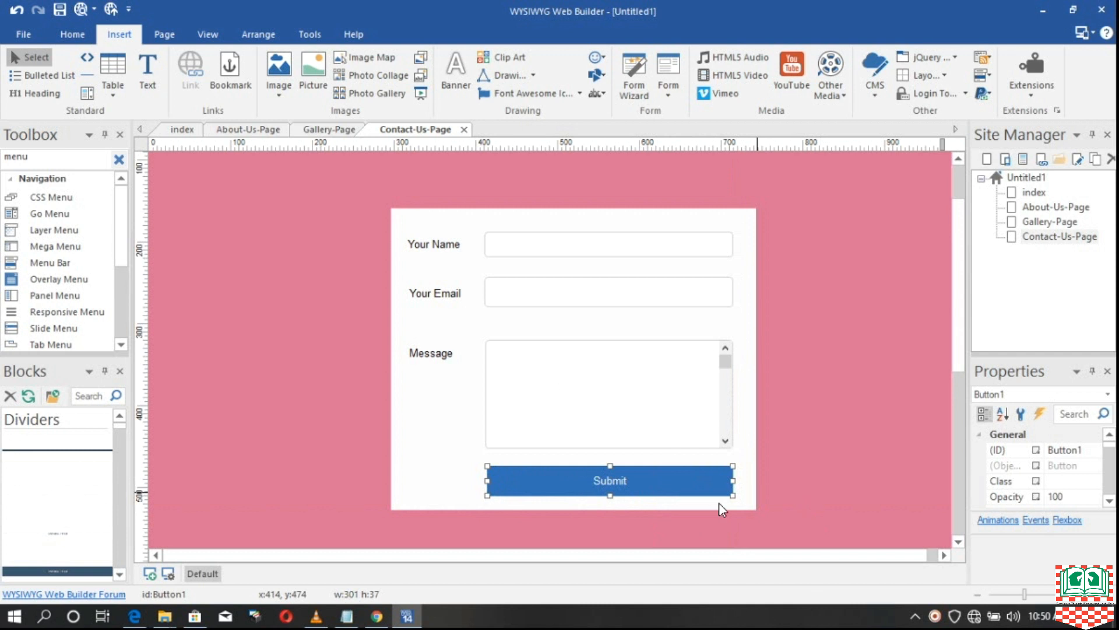
# - Draw a black text art heading about 320 by 65 above the contact form and set its text to "Contact Us"
pyautogui.scroll(1, 585, 402)
pyautogui.scroll(-1, 615, 335)
pyautogui.scroll(1, 618, 334)
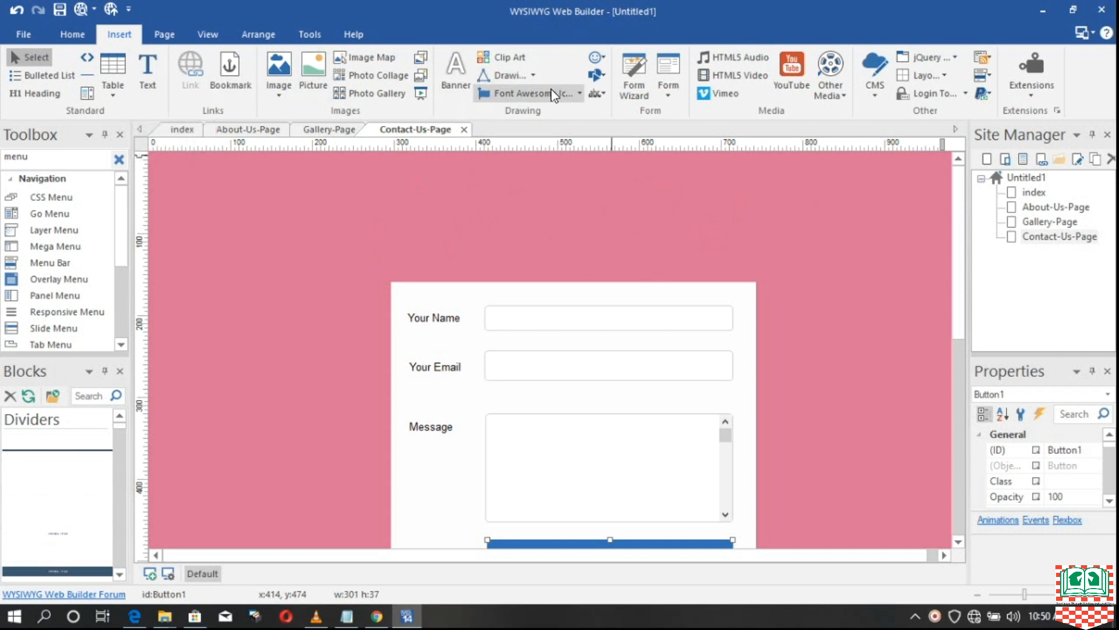
pyautogui.click(596, 93)
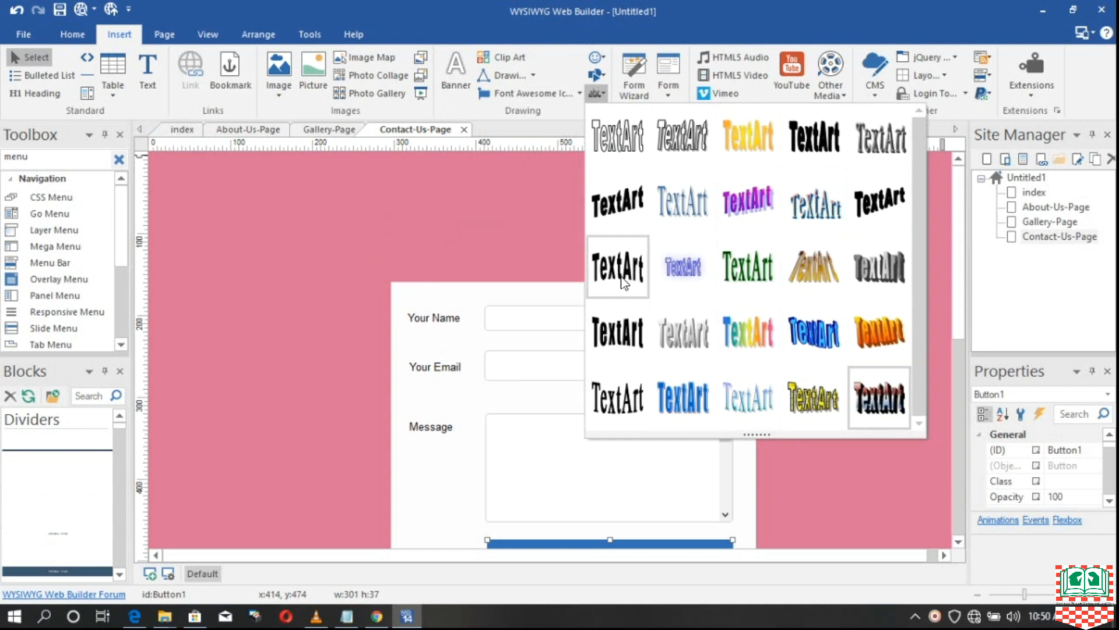
pyautogui.click(618, 318)
pyautogui.moveTo(441, 204)
pyautogui.mouseDown()
pyautogui.moveTo(539, 242)
pyautogui.moveTo(696, 255)
pyautogui.mouseUp()
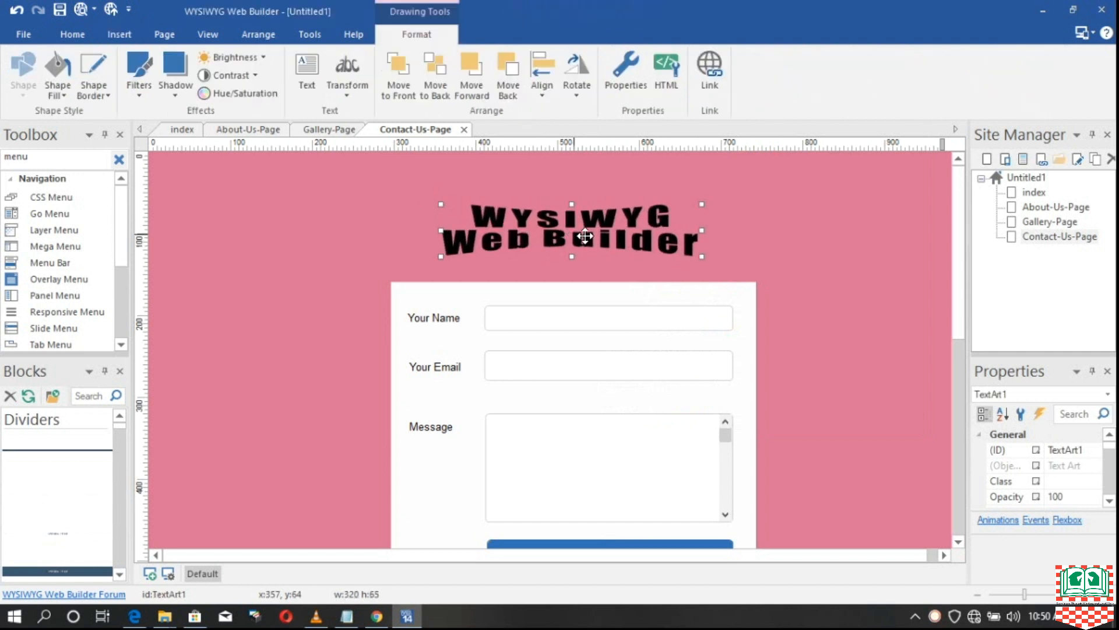
pyautogui.doubleClick(576, 234)
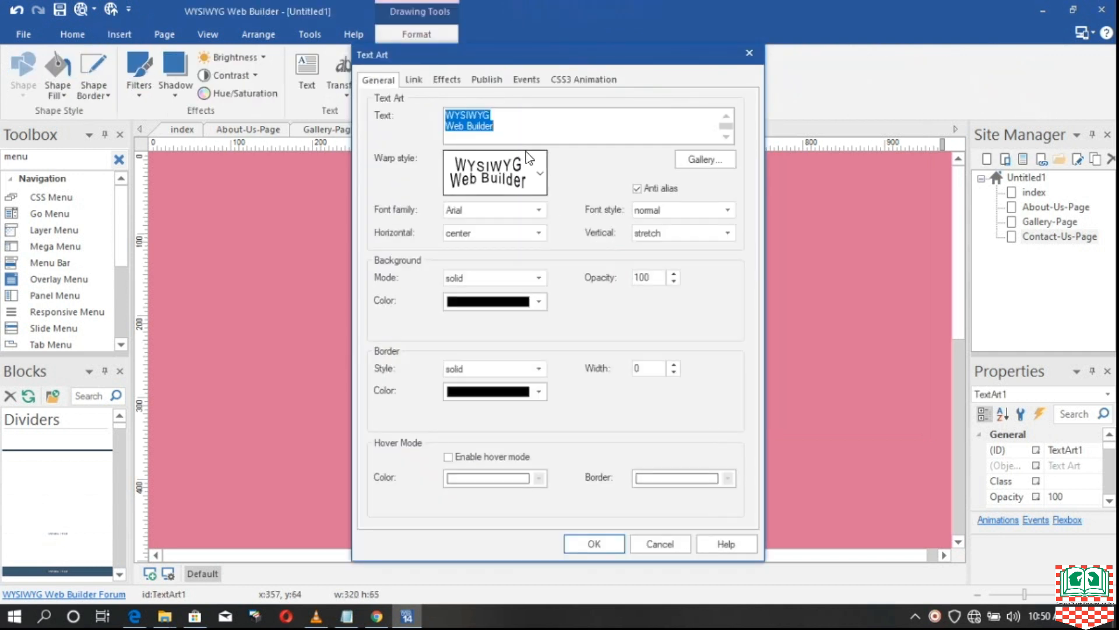
pyautogui.write('Contact Us')
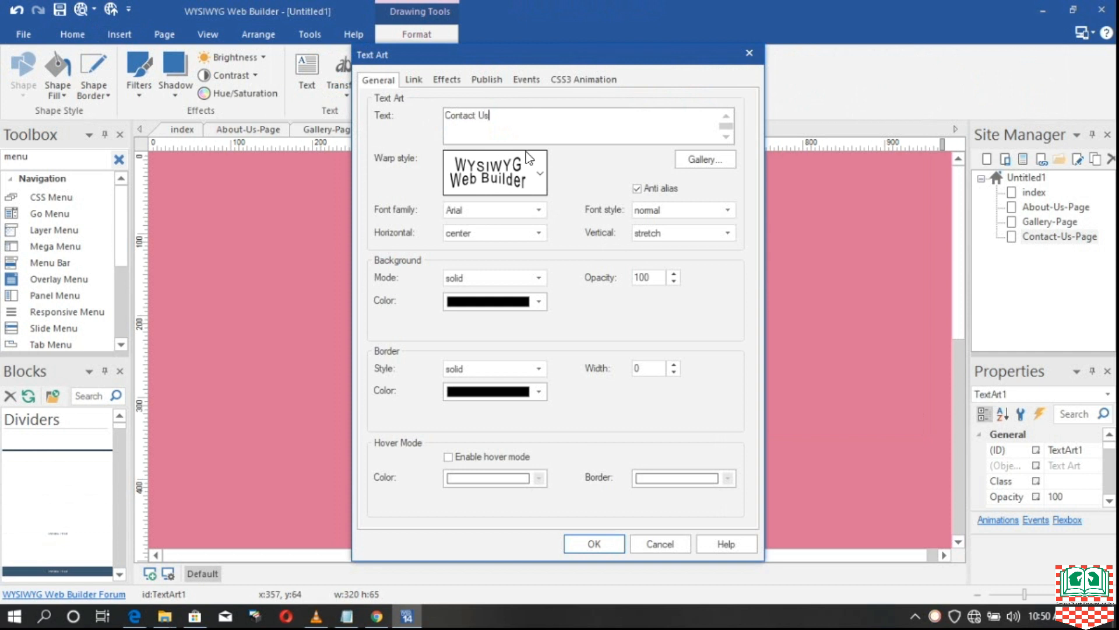
pyautogui.click(596, 544)
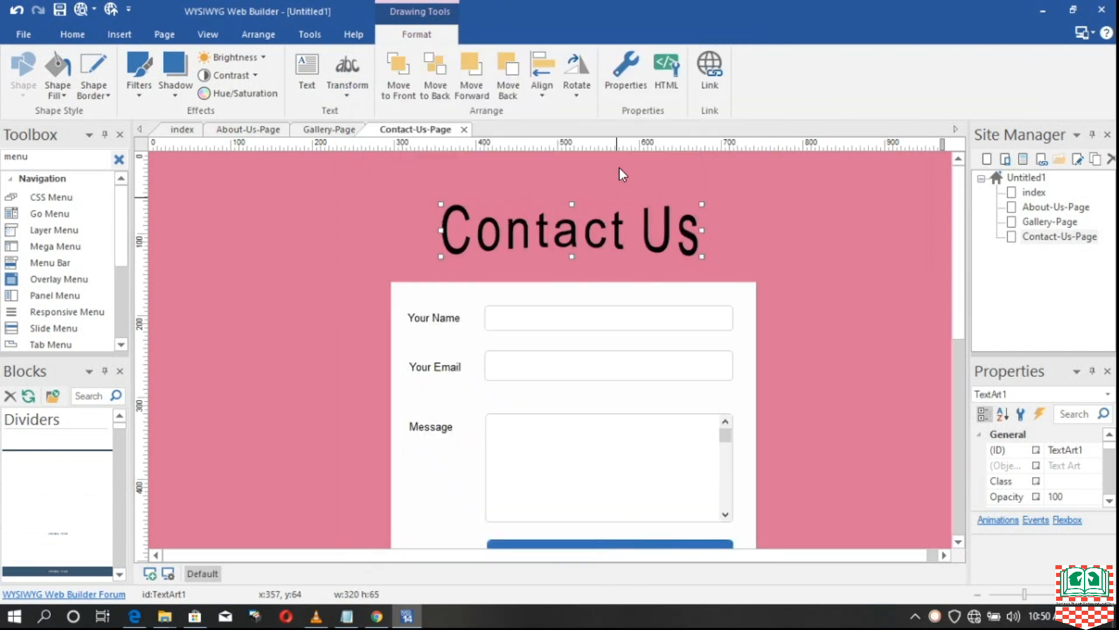
# - Centre the "Contact Us" heading just above the form, at about x 359, y 79
pyautogui.moveTo(581, 235); pyautogui.dragTo(572, 244)
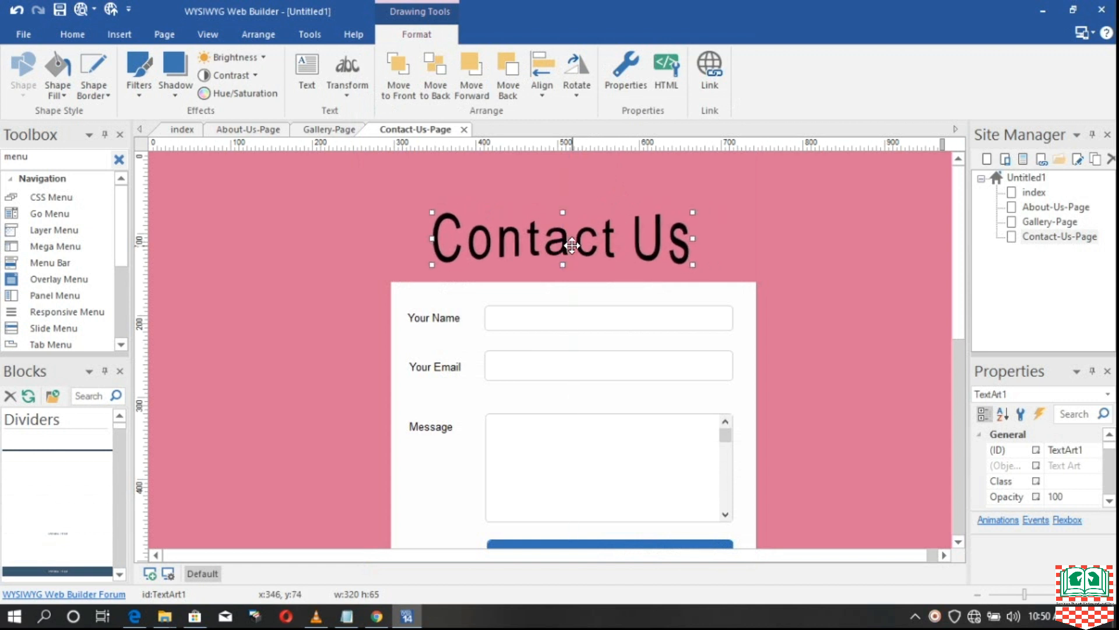
pyautogui.scroll(-3, 607, 352)
pyautogui.scroll(3, 617, 394)
pyautogui.scroll(-1, 633, 353)
pyautogui.scroll(1, 633, 353)
pyautogui.moveTo(580, 237); pyautogui.dragTo(595, 238)
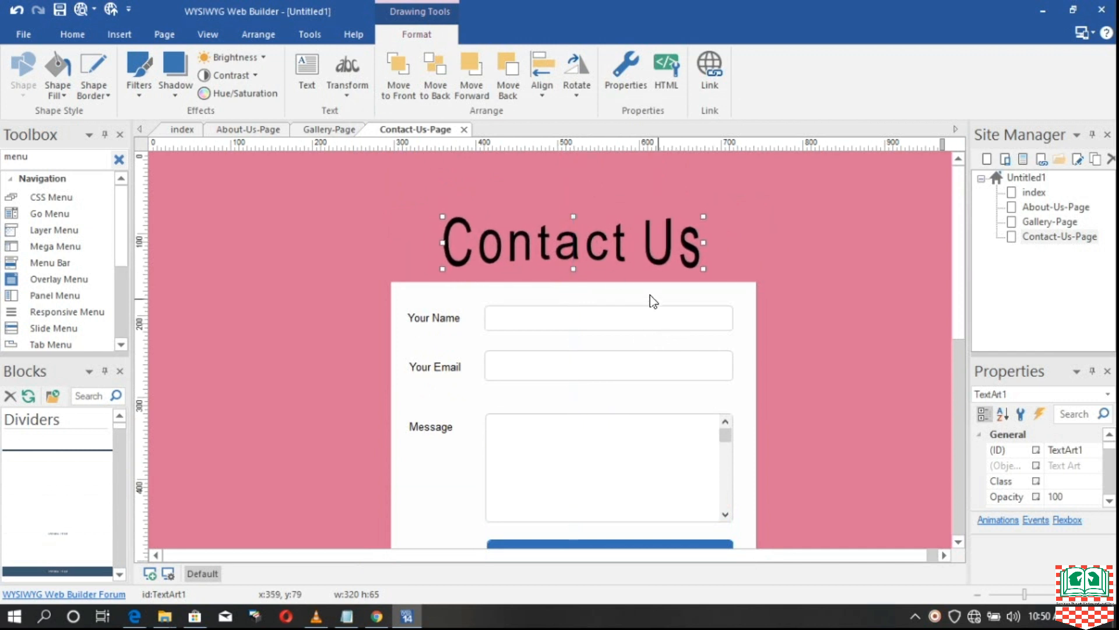
# - Look through the index, About-Us-Page and Gallery-Page layouts
pyautogui.click(183, 131)
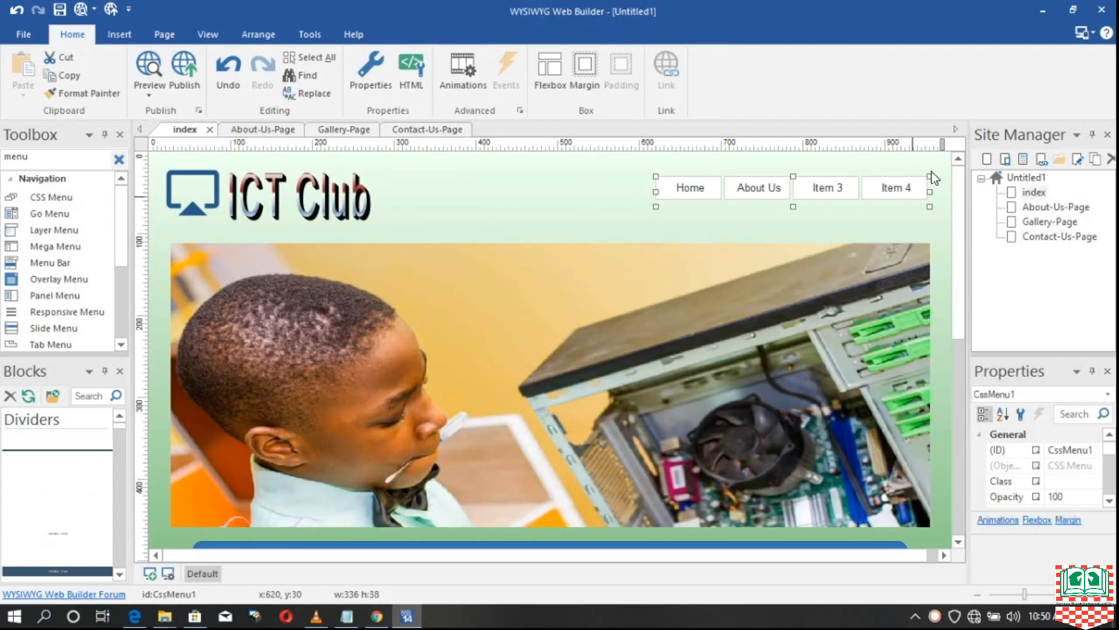
pyautogui.click(291, 129)
pyautogui.click(320, 130)
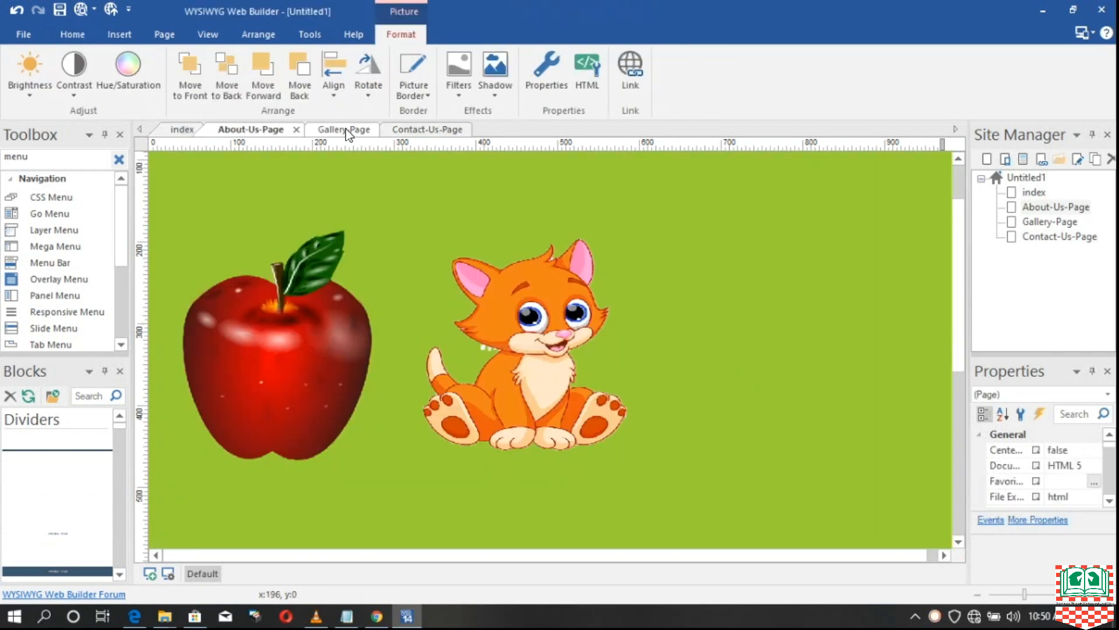
pyautogui.click(424, 130)
pyautogui.click(314, 130)
pyautogui.click(250, 130)
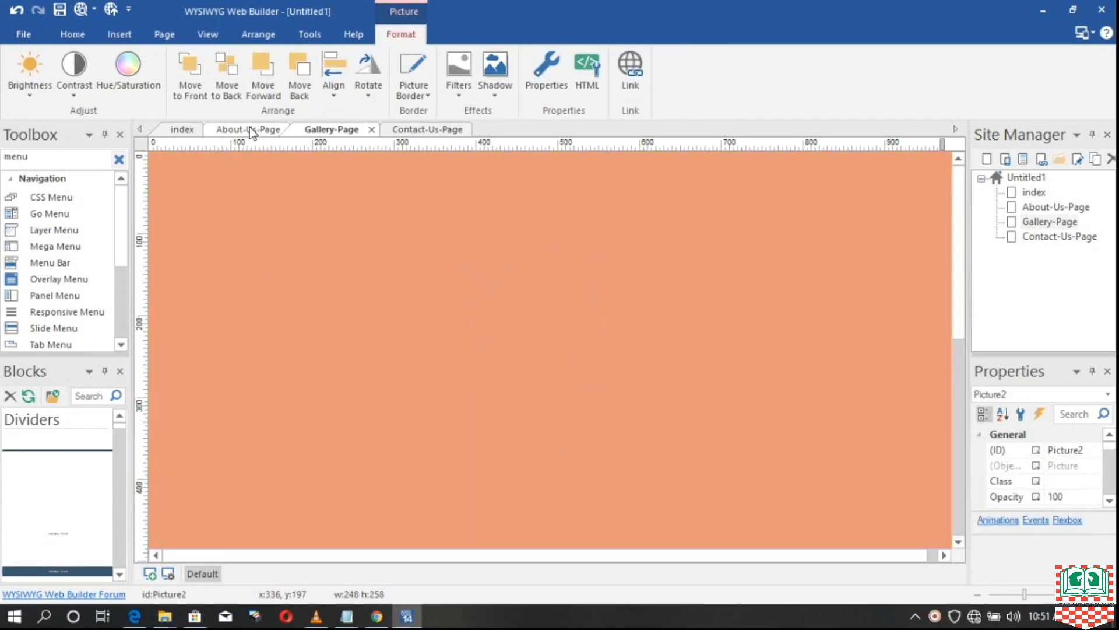
pyautogui.scroll(-4, 577, 307)
pyautogui.scroll(4, 589, 318)
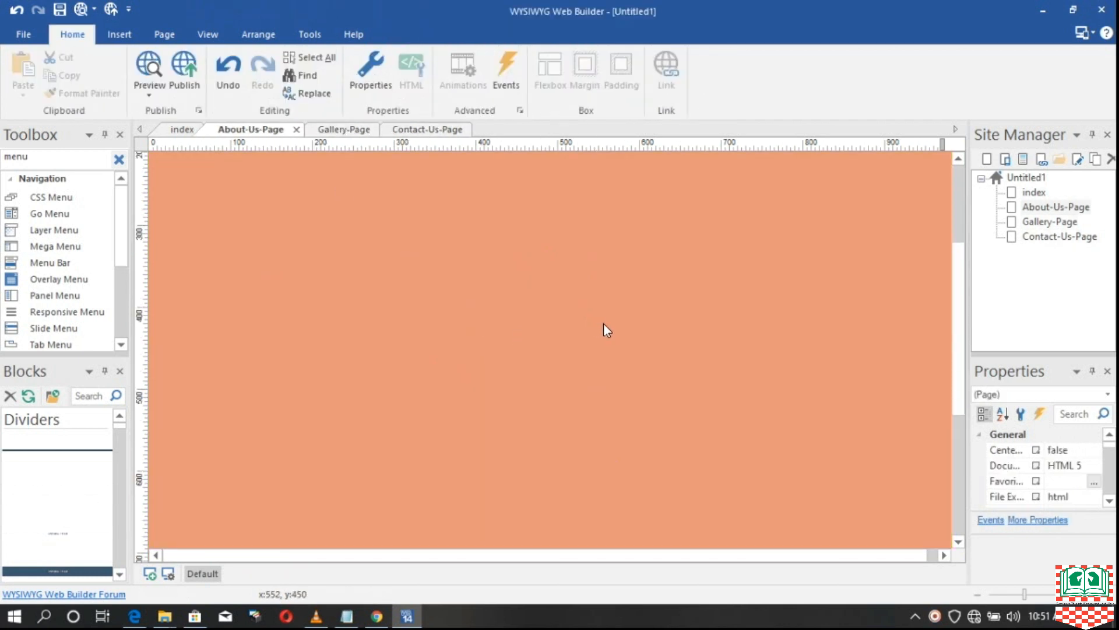
# - On the index page, rename the CSS menu's "Item 3" to "Gallery" and link it to Gallery-Page
pyautogui.click(177, 129)
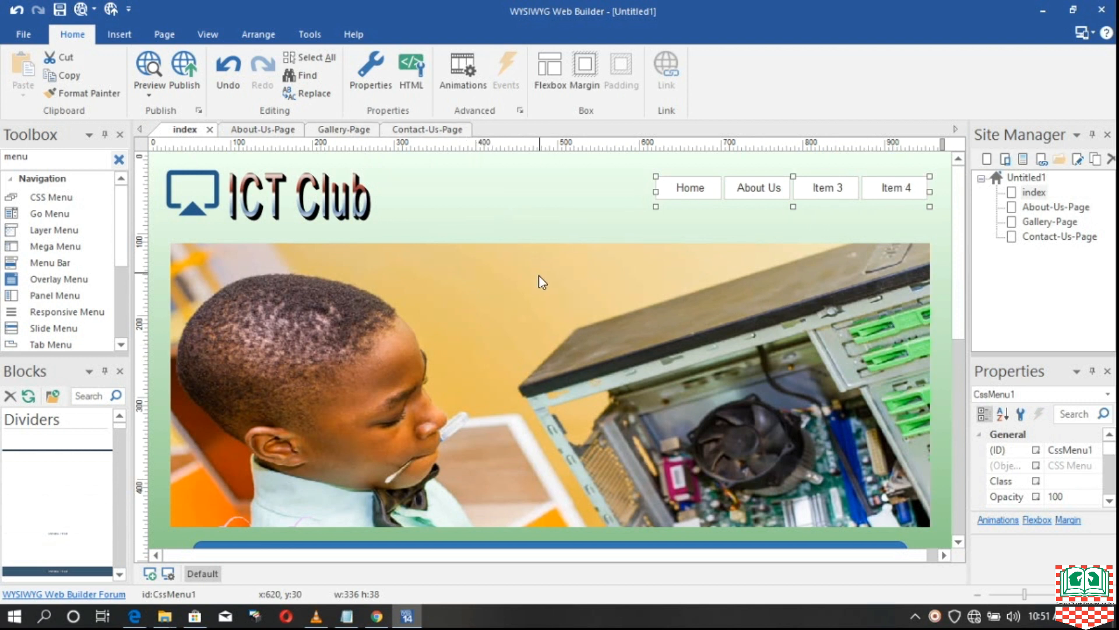
pyautogui.doubleClick(826, 190)
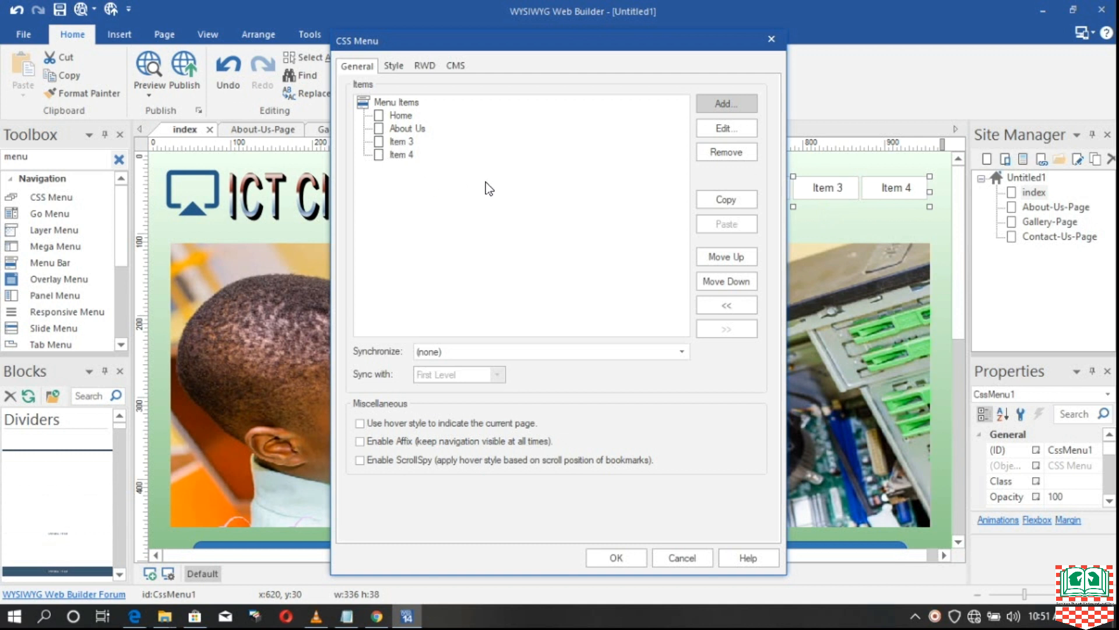
pyautogui.click(408, 142)
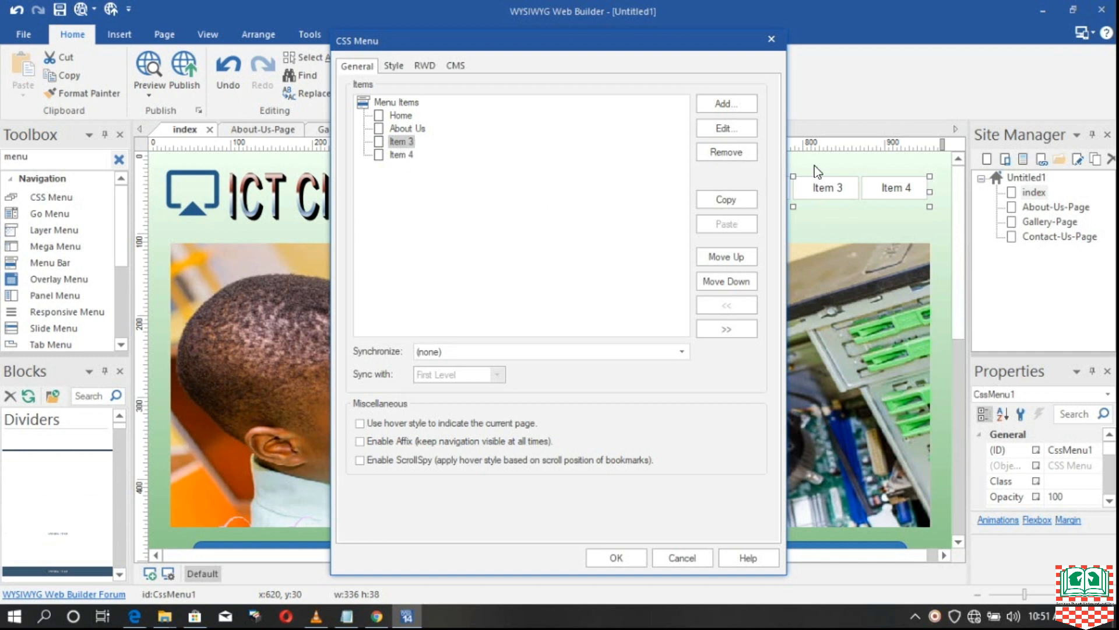
pyautogui.click(728, 127)
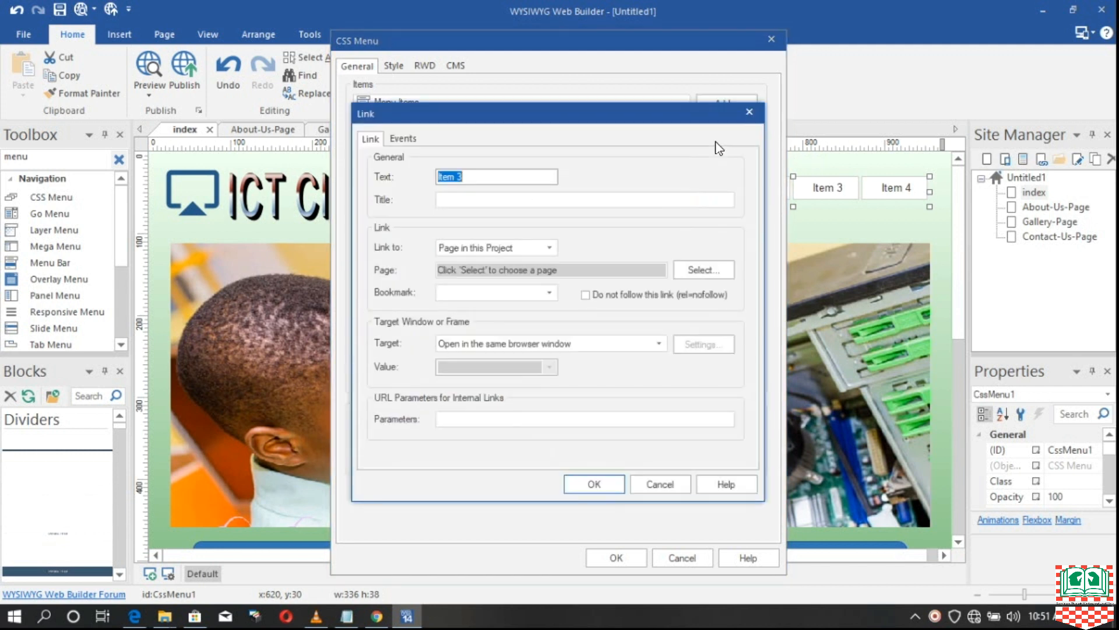
pyautogui.click(486, 173)
pyautogui.write('Galler')
pyautogui.click(692, 269)
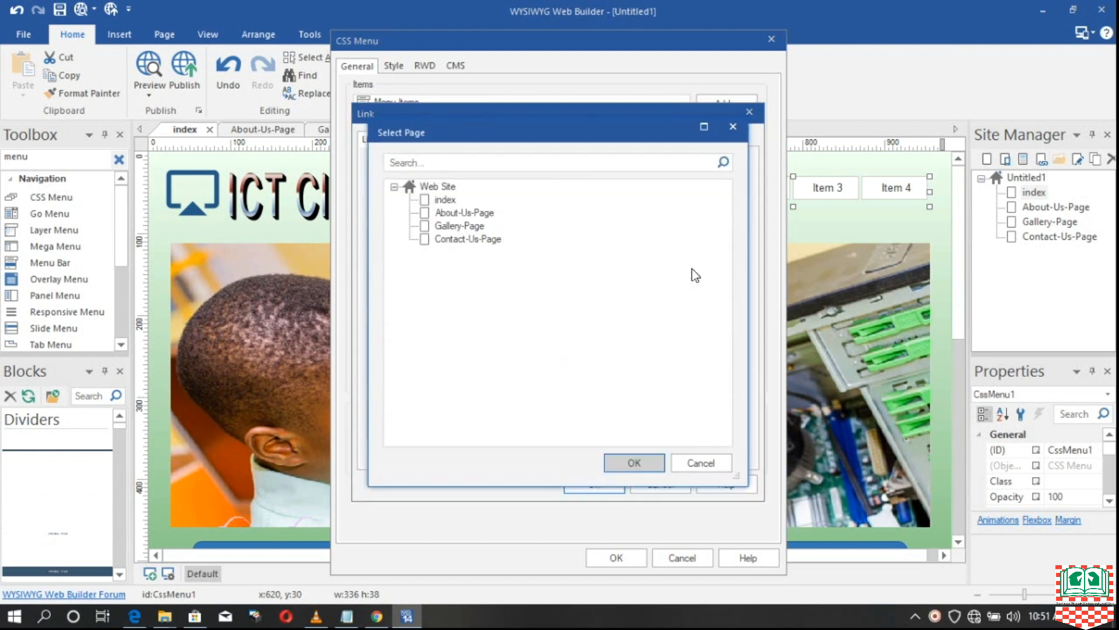
pyautogui.click(438, 225)
pyautogui.click(648, 461)
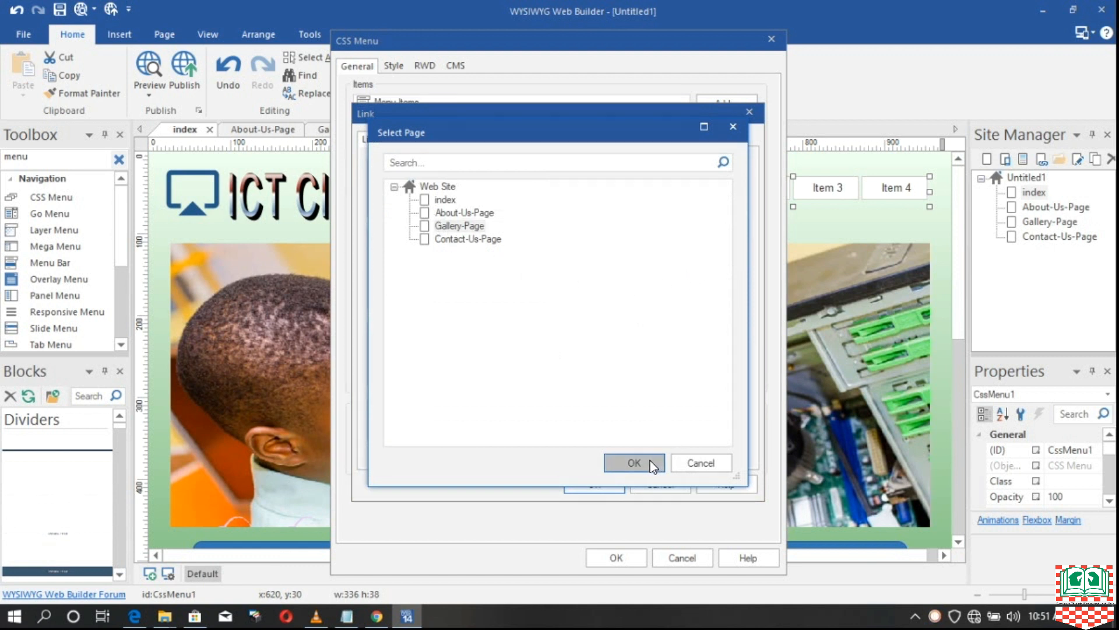
pyautogui.click(602, 482)
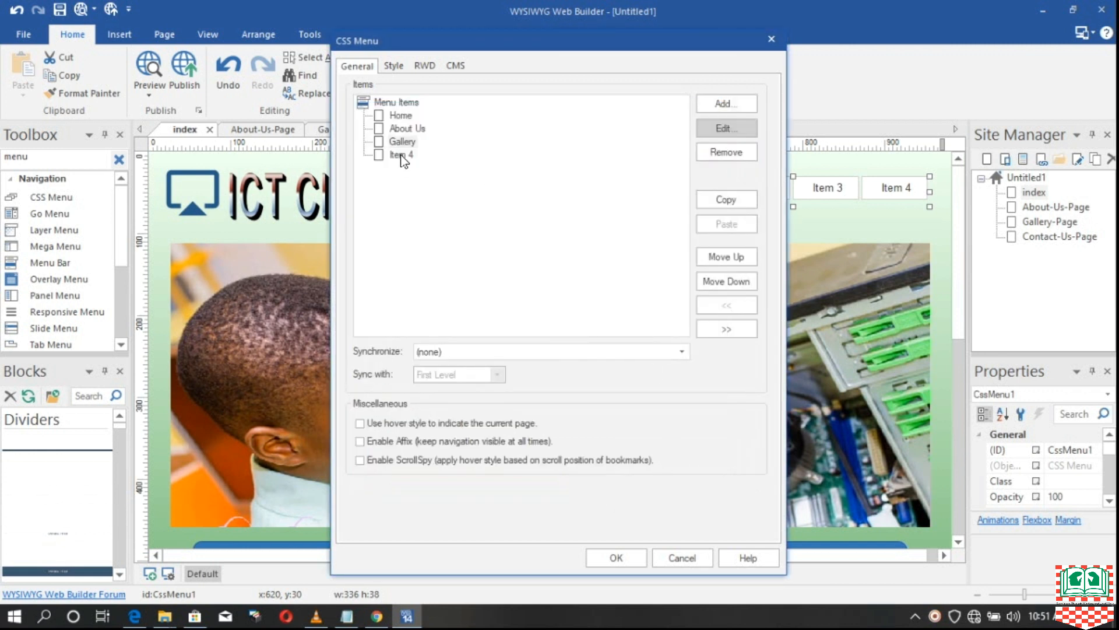
# - In the index page's CSS menu settings, rename "Item 4" to "Contact Us"
pyautogui.click(400, 155)
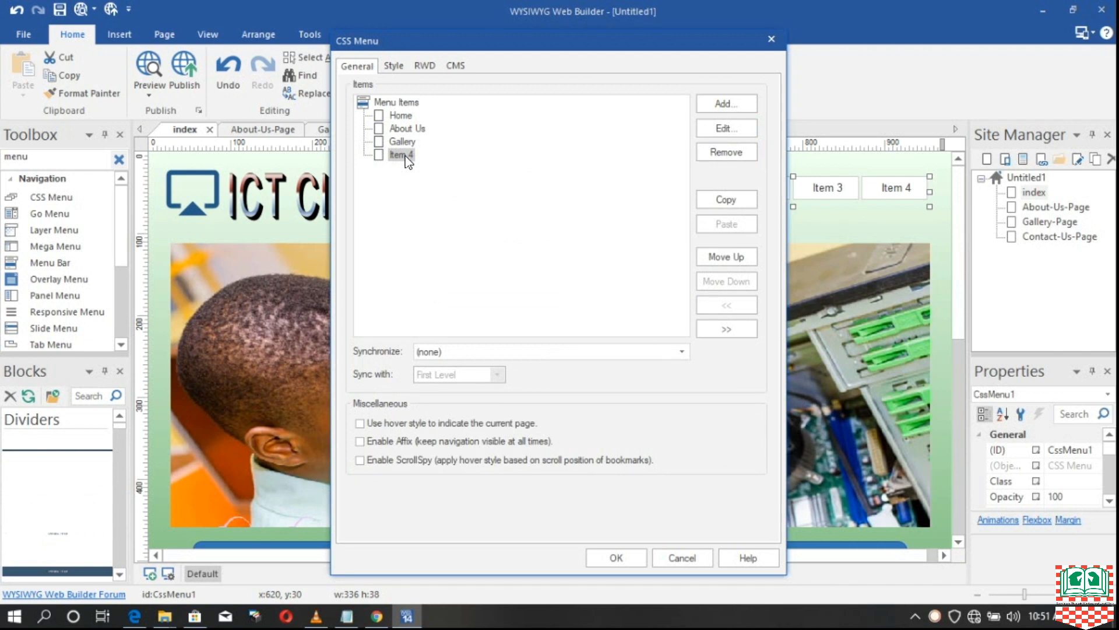
pyautogui.moveTo(504, 42); pyautogui.dragTo(751, 28)
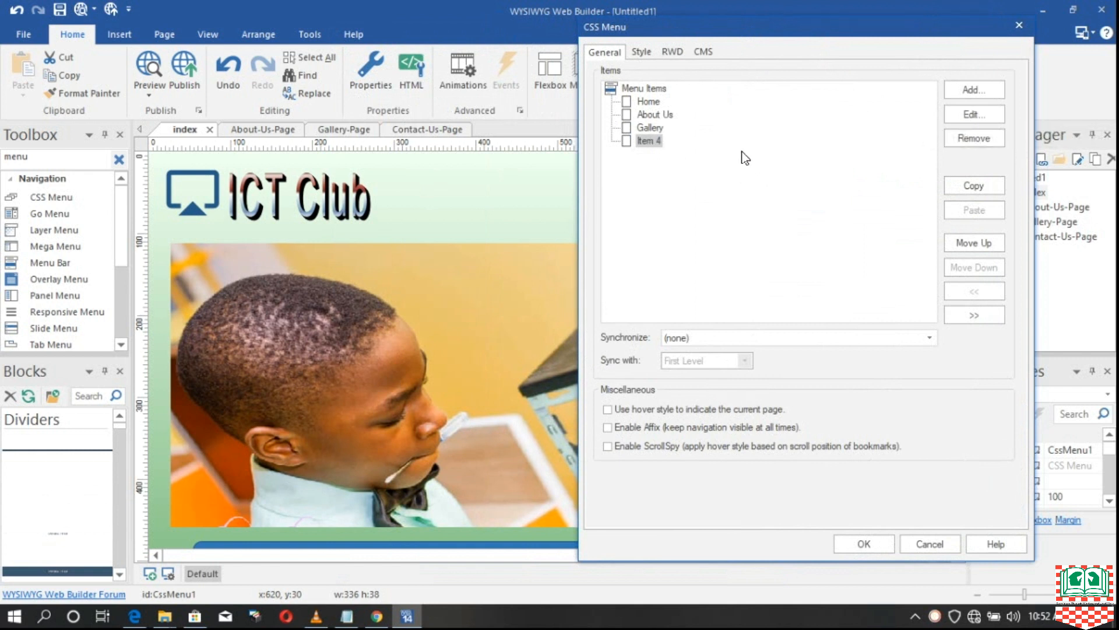
pyautogui.click(980, 117)
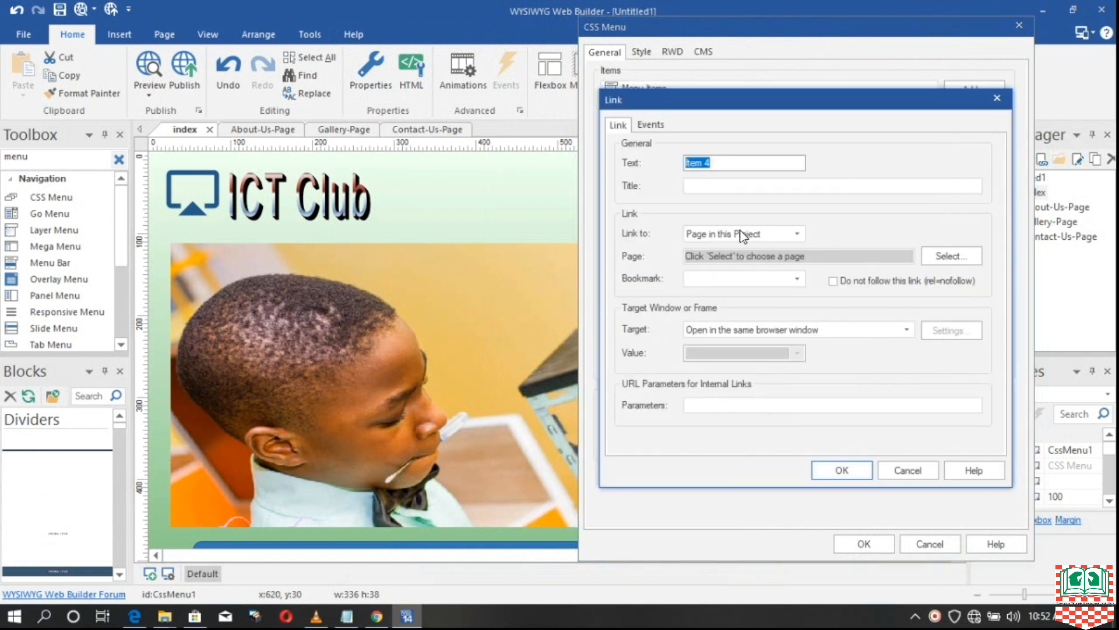
pyautogui.click(730, 163)
pyautogui.press('BackSpace')
pyautogui.press('BackSpace')
pyautogui.press('BackSpace')
pyautogui.press('BackSpace')
pyautogui.press('BackSpace')
pyautogui.press('BackSpace')
pyautogui.write('Contact')
# - Link the "Contact Us" menu item to Contact-Us-Page and apply the CSS menu changes
pyautogui.click(963, 256)
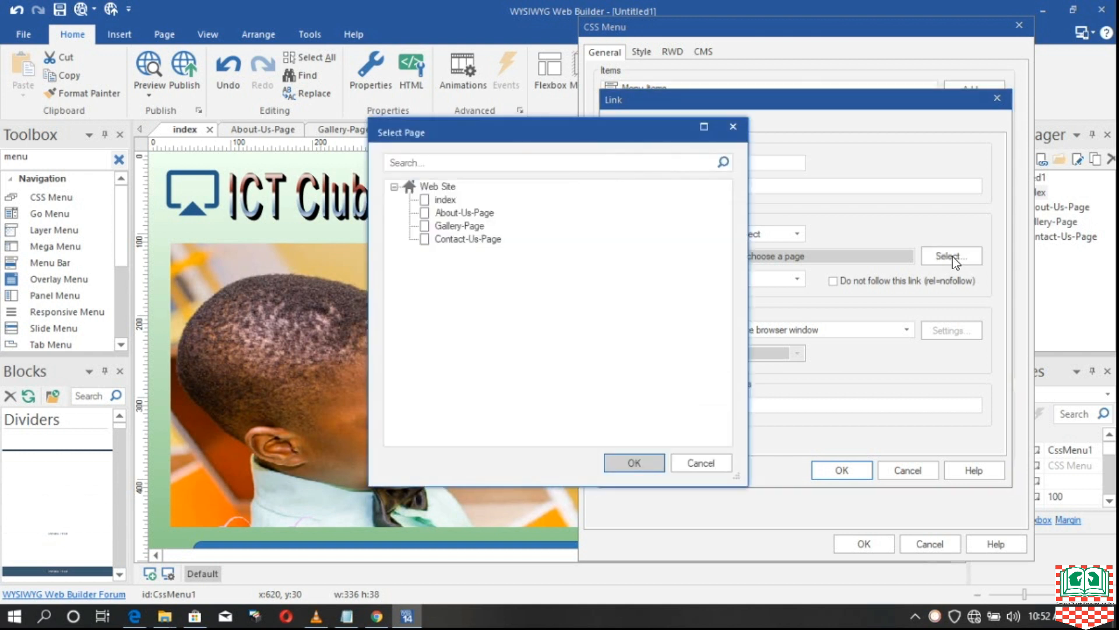
pyautogui.click(461, 240)
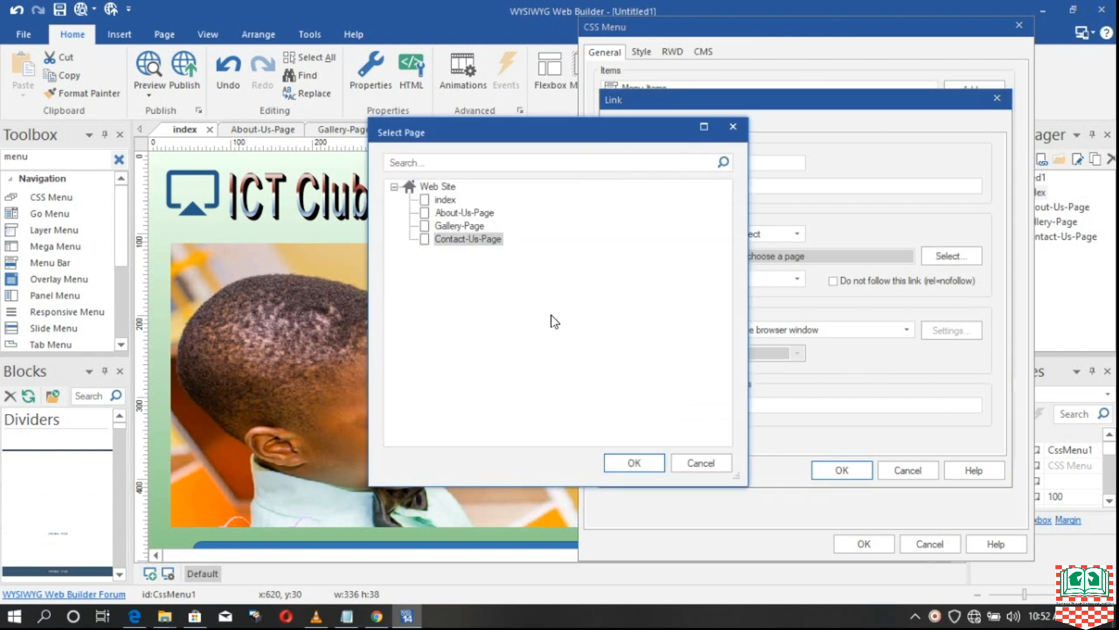
pyautogui.click(635, 463)
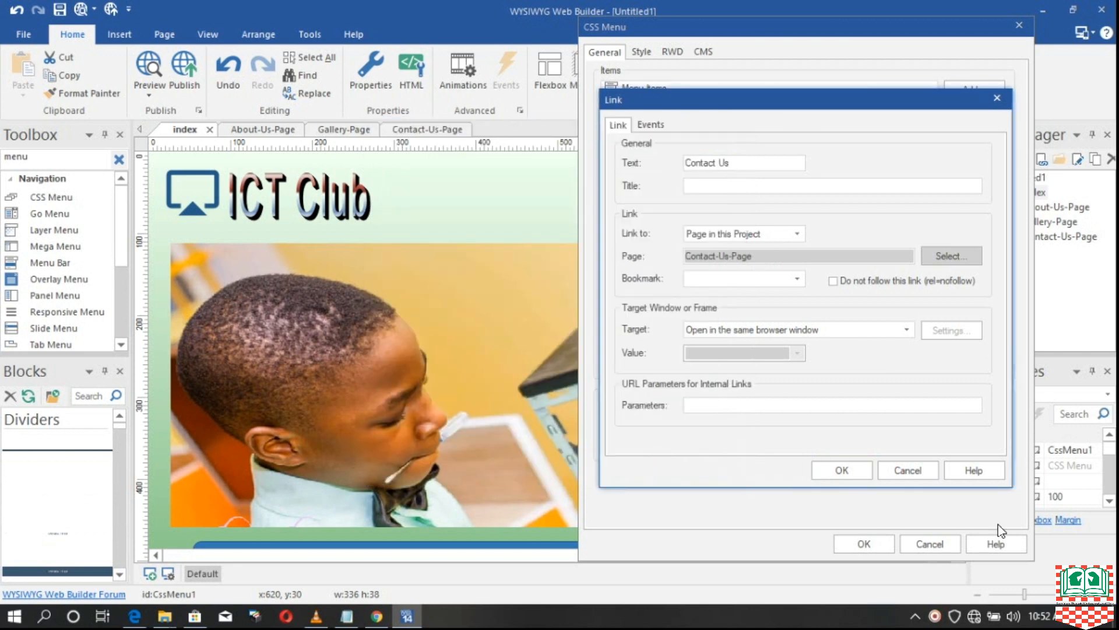
pyautogui.click(855, 470)
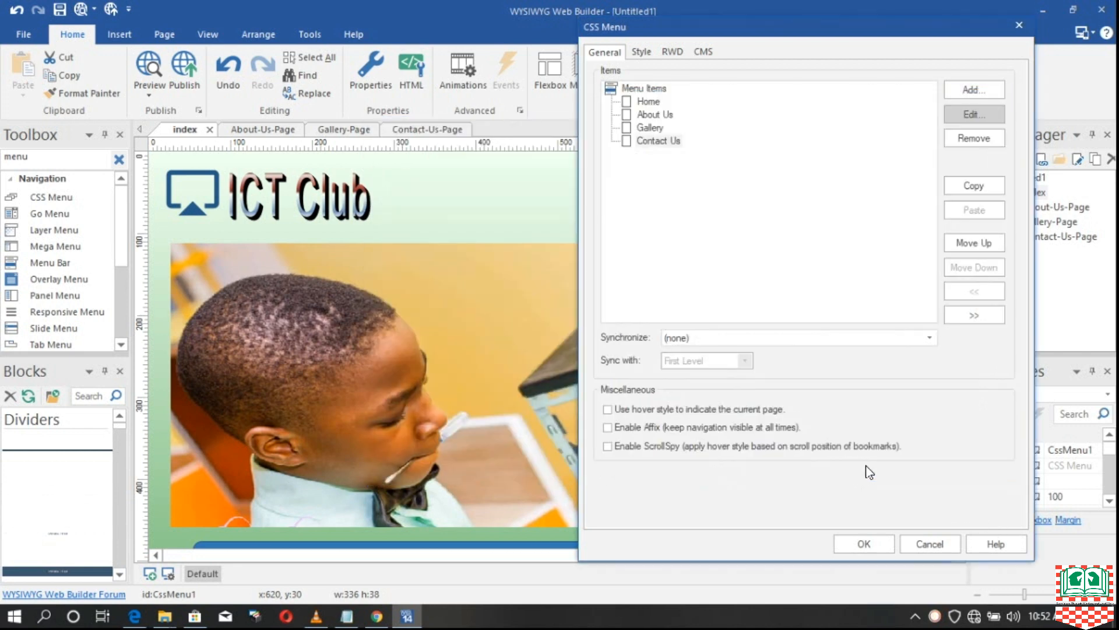
pyautogui.click(864, 544)
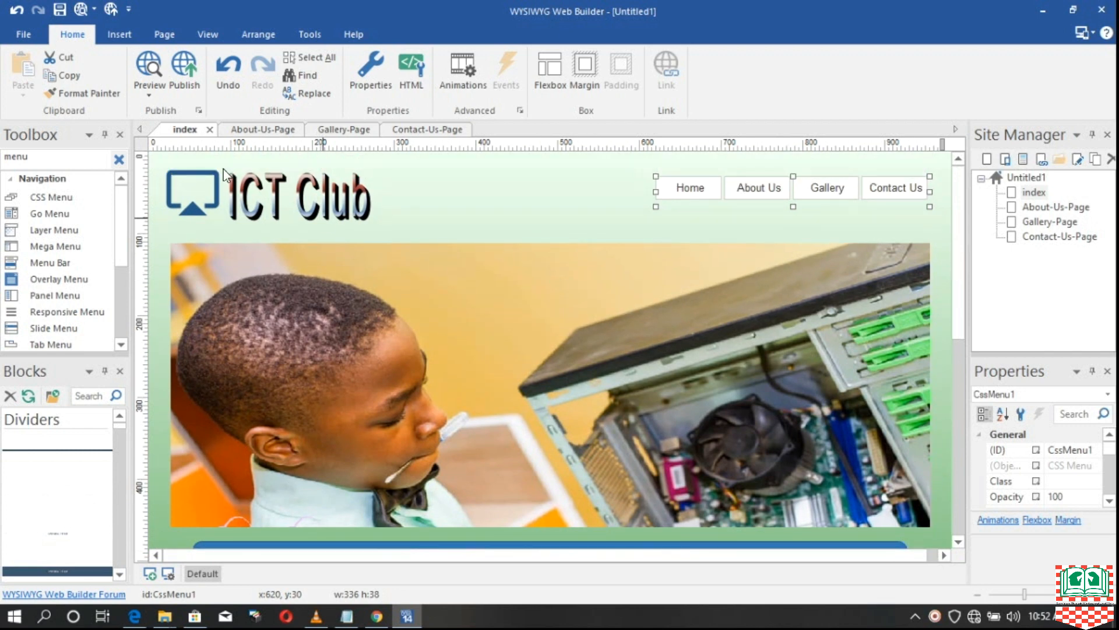
# - Look through the About-Us, Gallery, Contact-Us and index pages to compare which ones carry the navigation menu
pyautogui.click(251, 129)
pyautogui.click(349, 132)
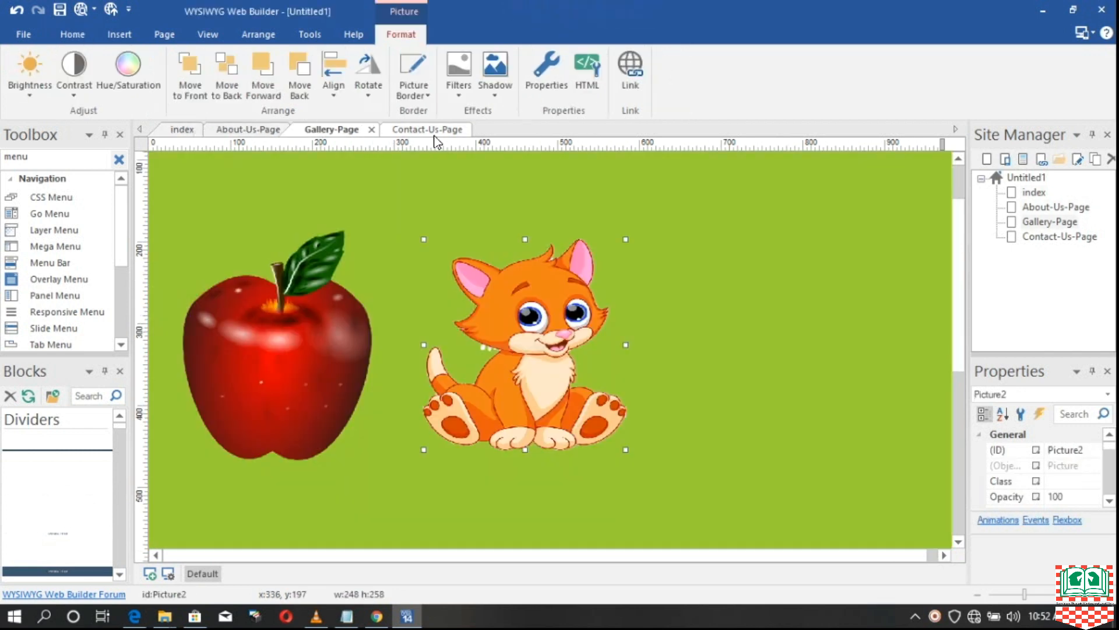
pyautogui.click(427, 131)
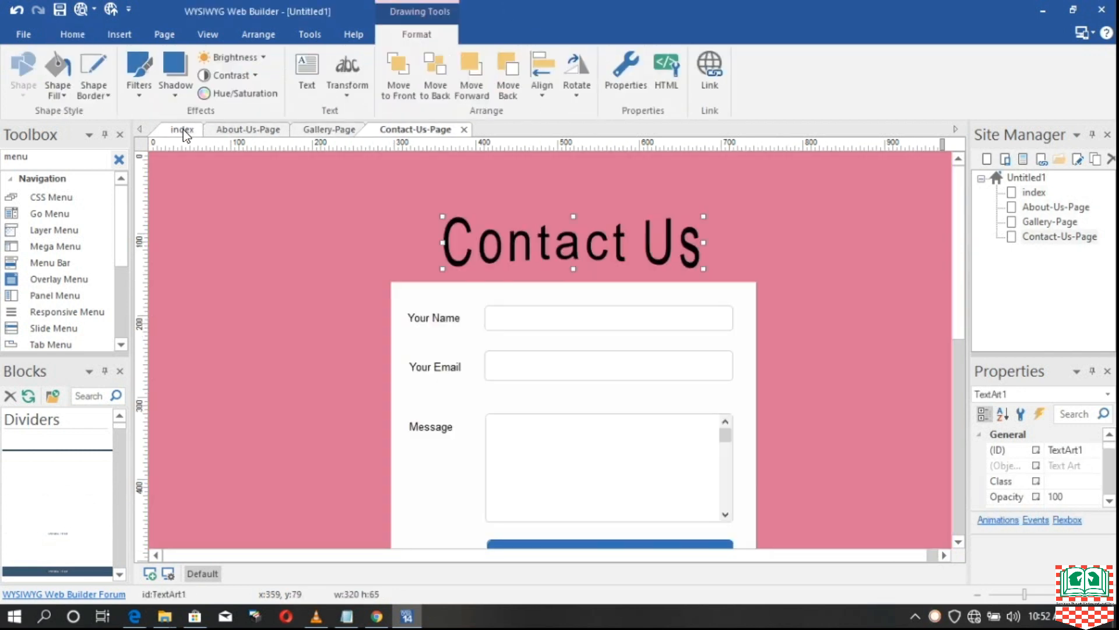
pyautogui.click(183, 130)
pyautogui.click(267, 131)
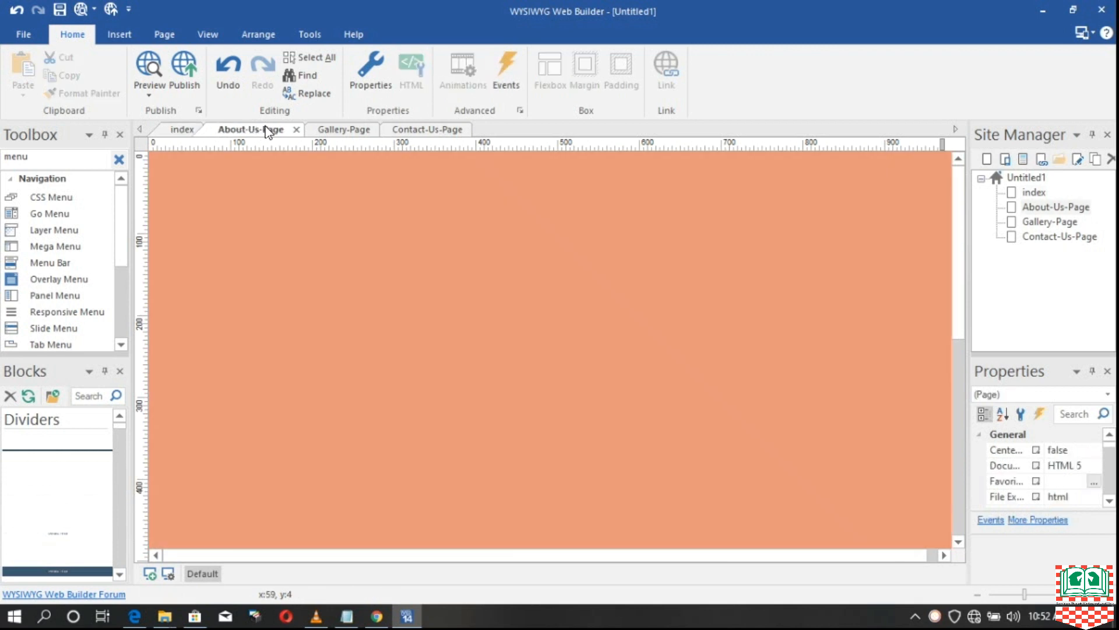
pyautogui.click(349, 129)
pyautogui.click(432, 129)
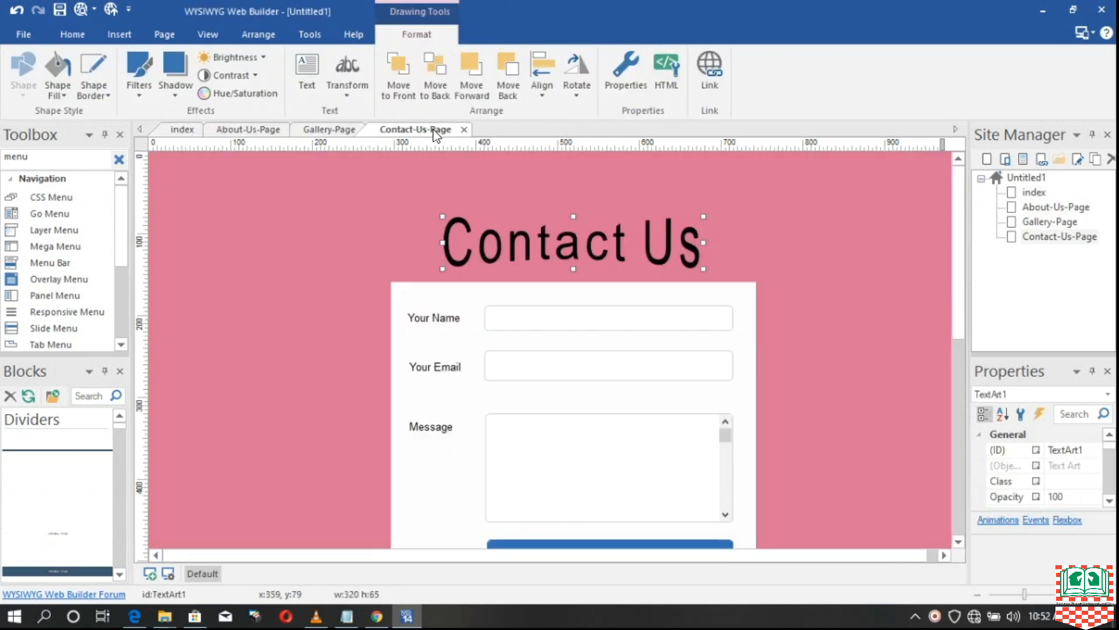
pyautogui.click(259, 131)
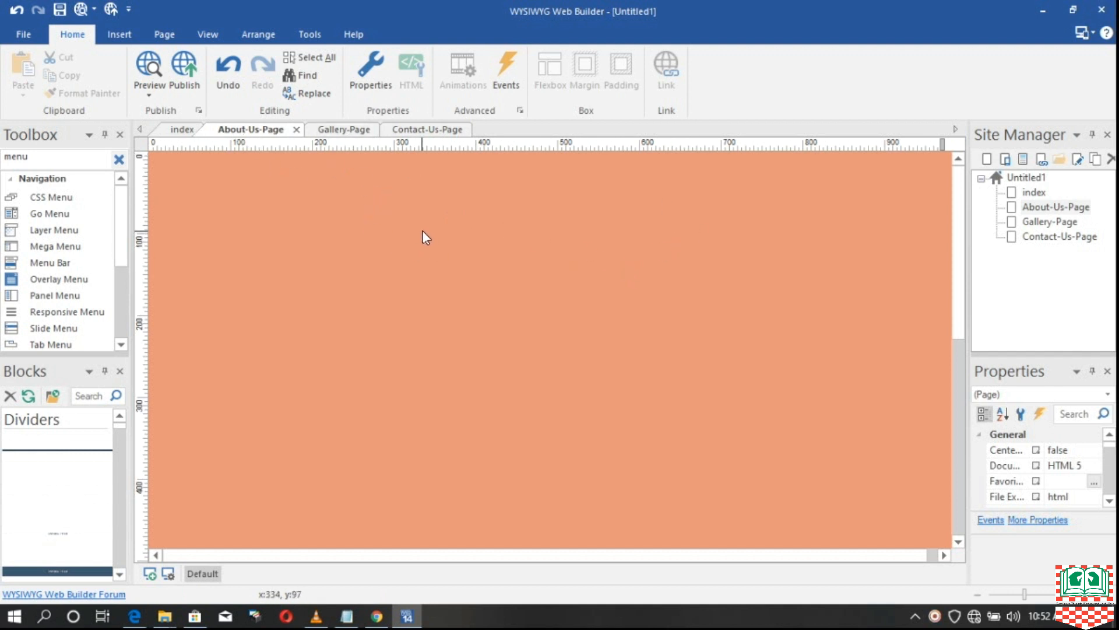
pyautogui.click(183, 130)
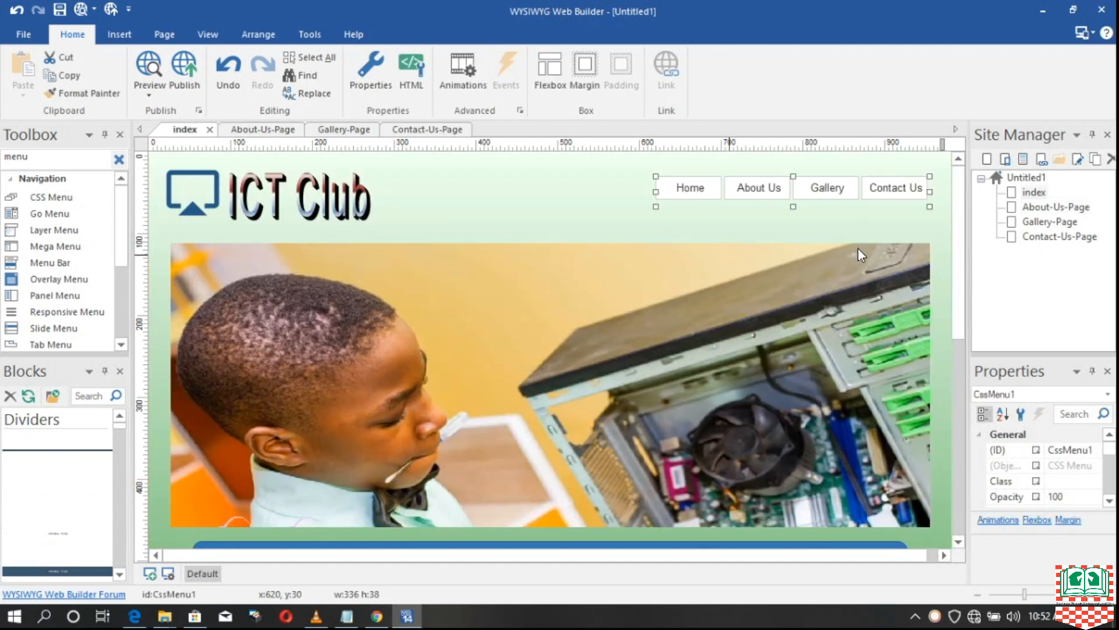
pyautogui.moveTo(959, 218)
pyautogui.mouseDown()
pyautogui.moveTo(961, 277)
pyautogui.moveTo(964, 217)
pyautogui.mouseUp()
pyautogui.click(436, 130)
pyautogui.click(200, 130)
# - Copy the CSS menu from the index page and paste it in place on About-Us-Page
pyautogui.rightClick(806, 194)
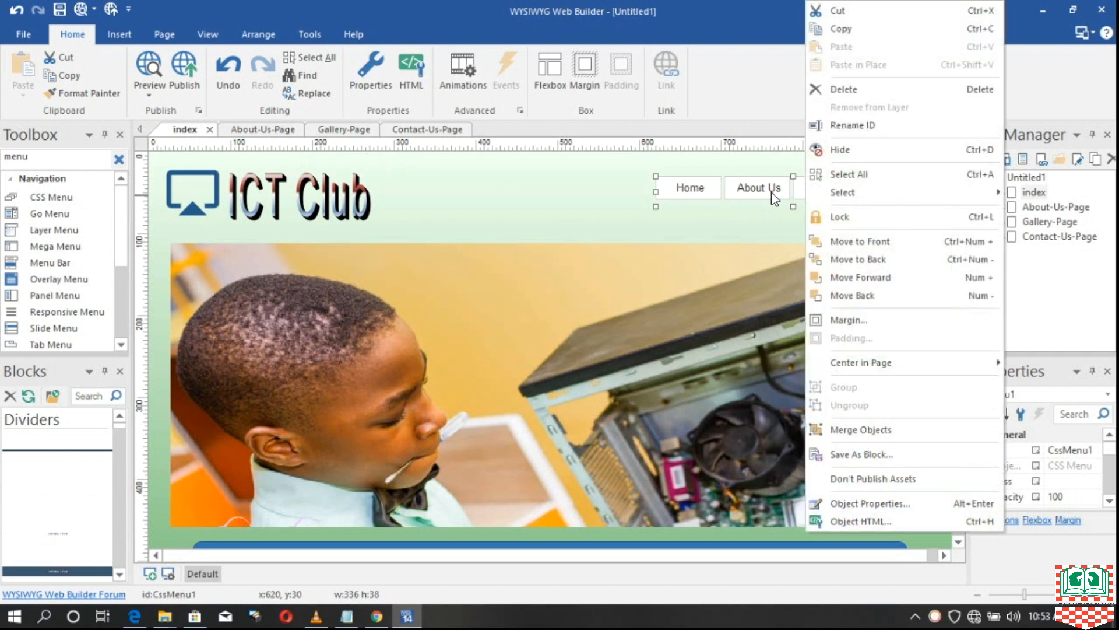
pyautogui.click(851, 29)
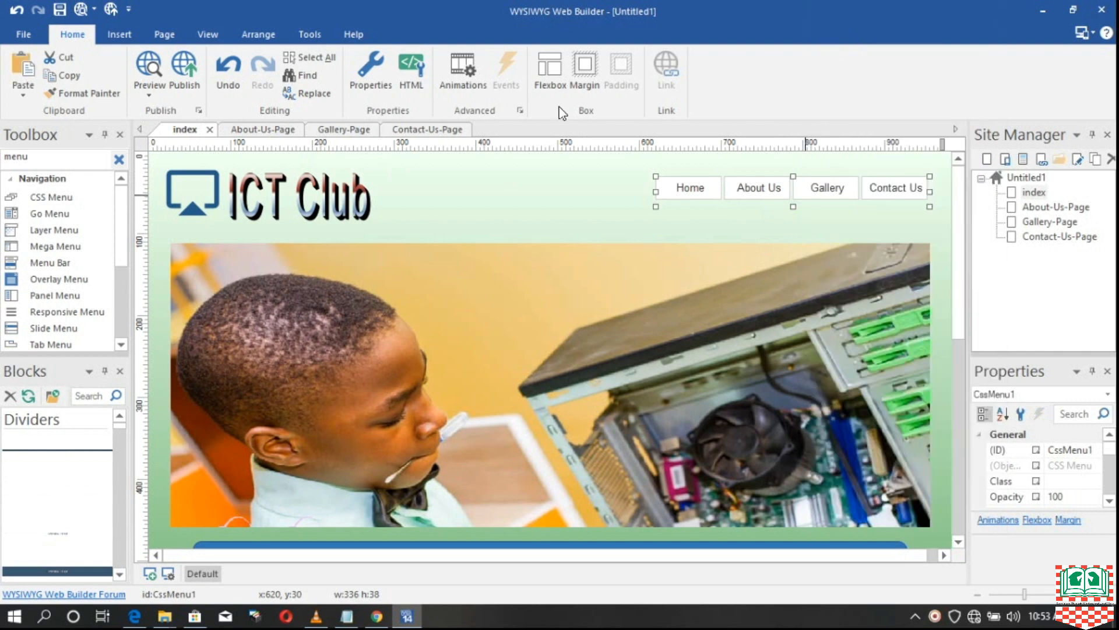
pyautogui.click(263, 129)
pyautogui.rightClick(379, 233)
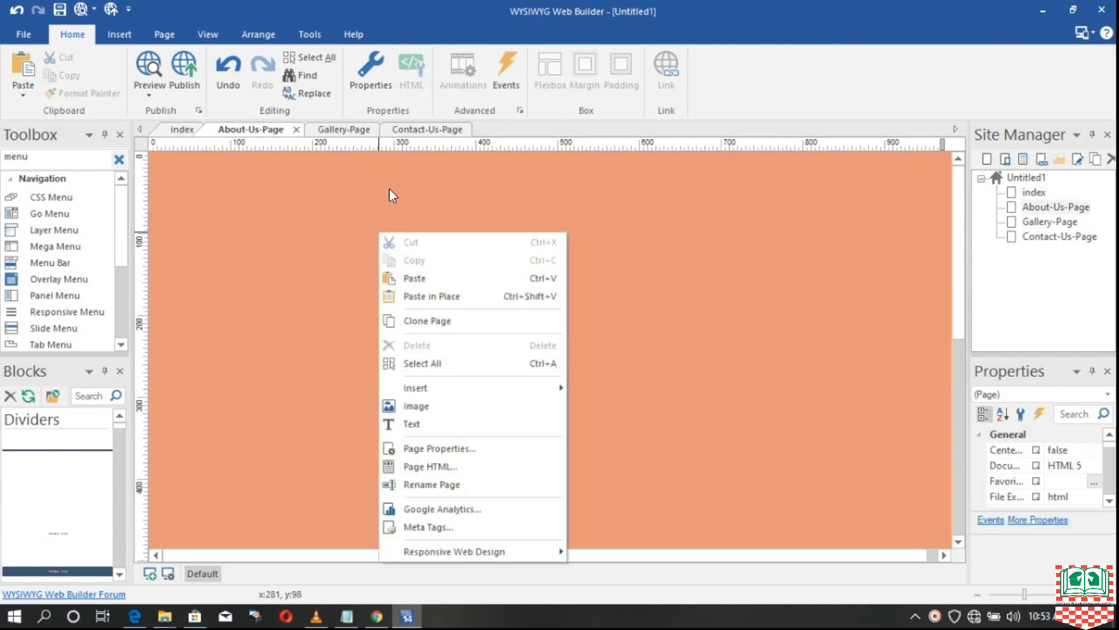
pyautogui.click(440, 295)
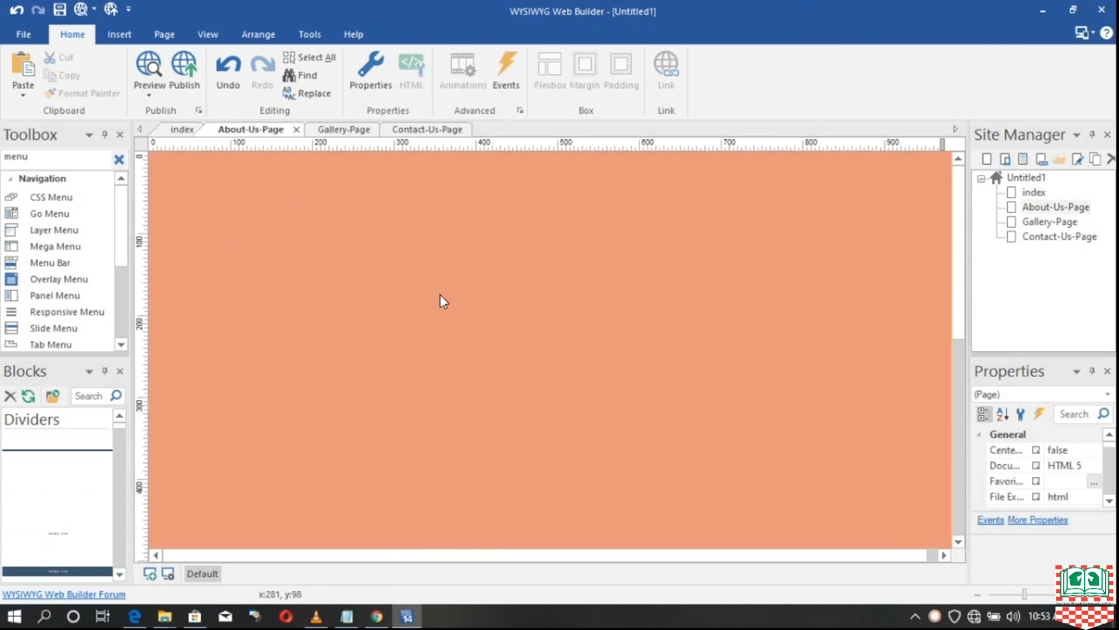
# - Paste the CSS menu on Gallery-Page and place it above and right of the cat picture, at about x 602, y 108
pyautogui.click(357, 130)
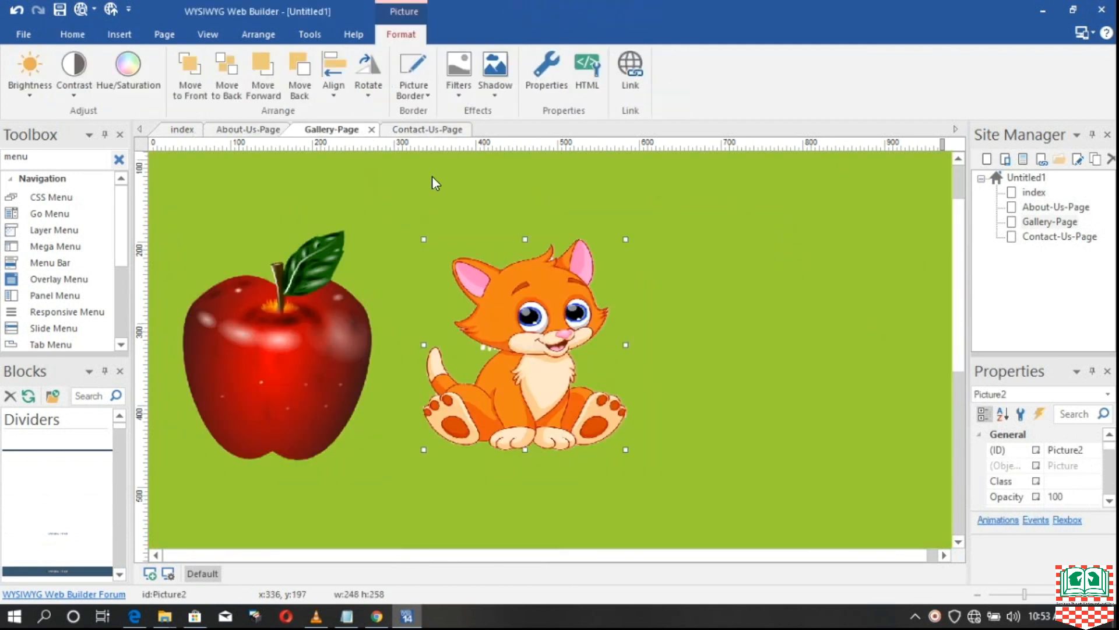
pyautogui.click(516, 181)
pyautogui.rightClick(516, 181)
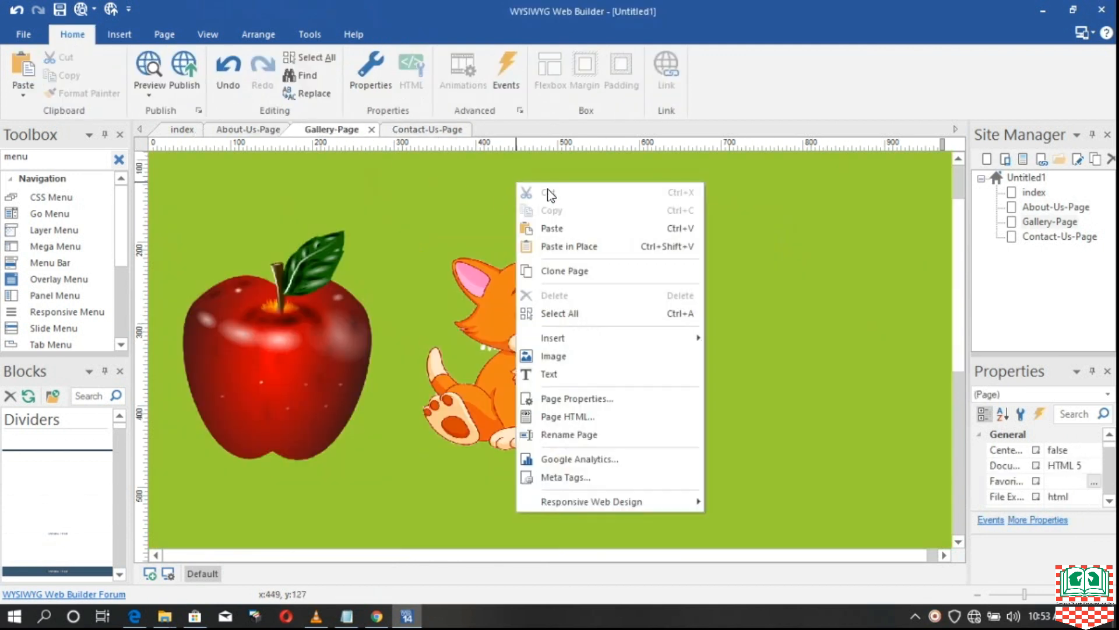
pyautogui.click(580, 232)
pyautogui.moveTo(689, 239); pyautogui.dragTo(750, 190)
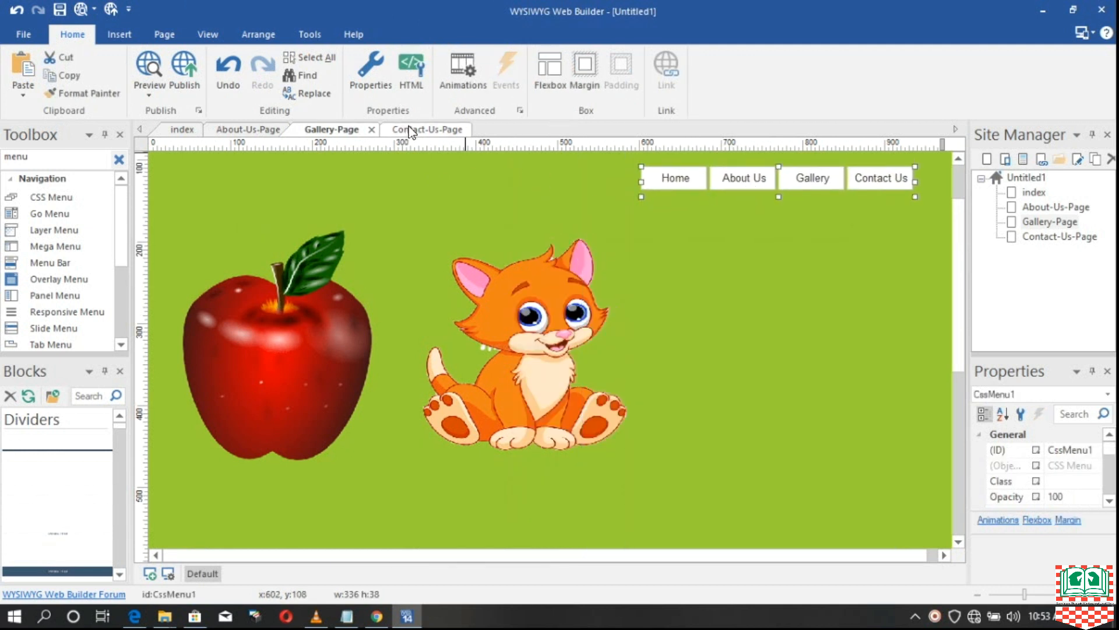
# - Paste the CSS menu on Contact-Us-Page and move it to the page's upper-right corner, at about x 634, y 12
pyautogui.click(443, 129)
pyautogui.click(568, 184)
pyautogui.rightClick(568, 190)
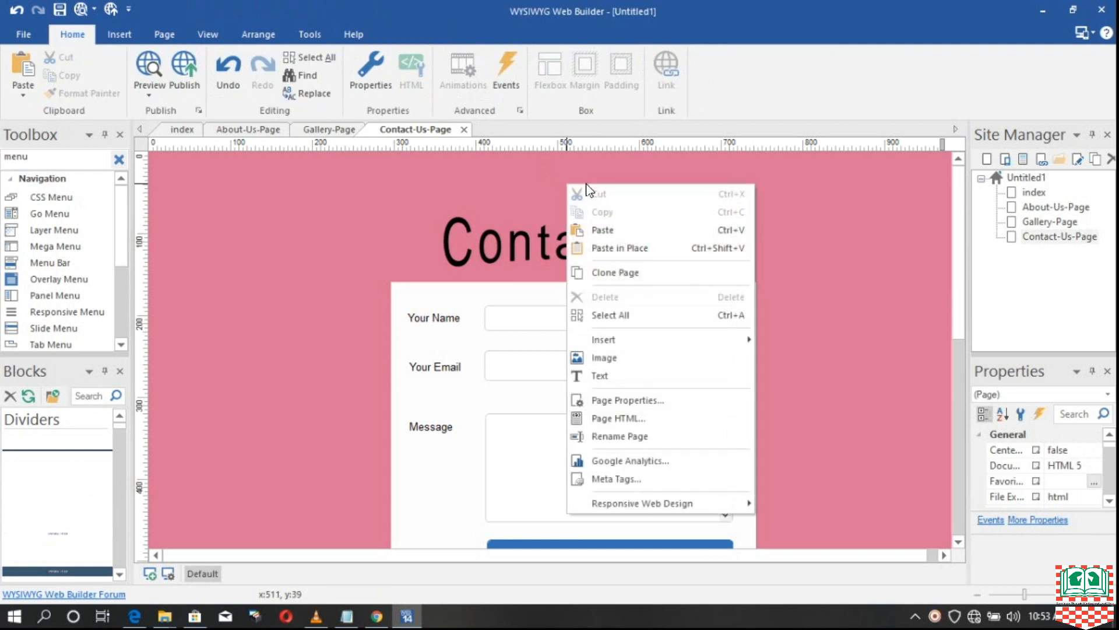
pyautogui.click(624, 236)
pyautogui.moveTo(769, 263); pyautogui.dragTo(812, 186)
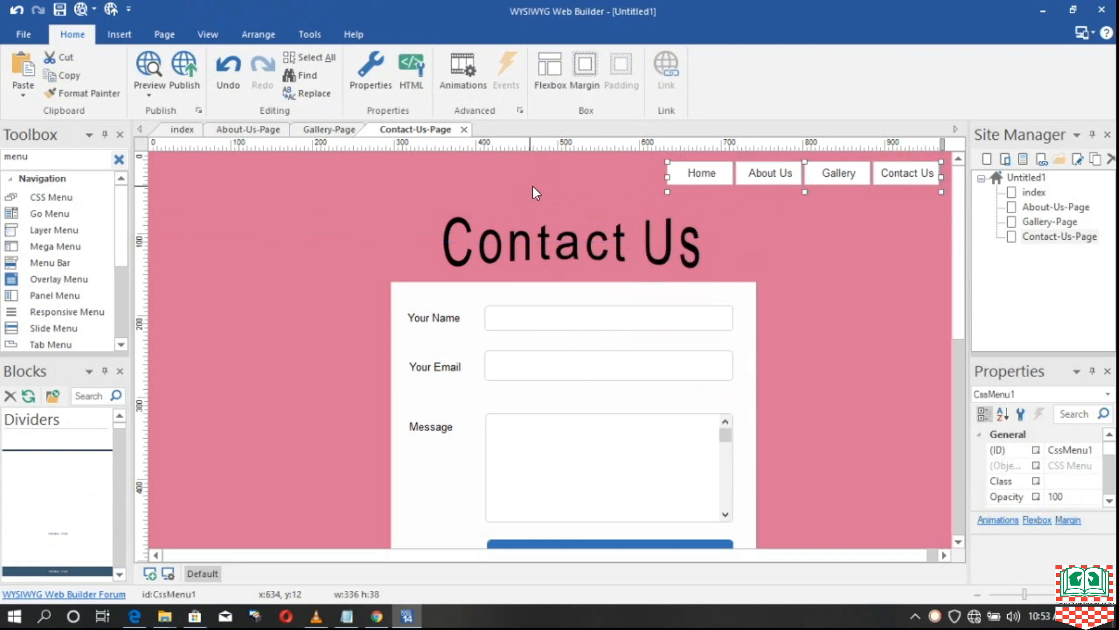
# - On the index page, select the screen icon together with the "ICT Club" text art and copy both
pyautogui.click(182, 128)
pyautogui.click(270, 210)
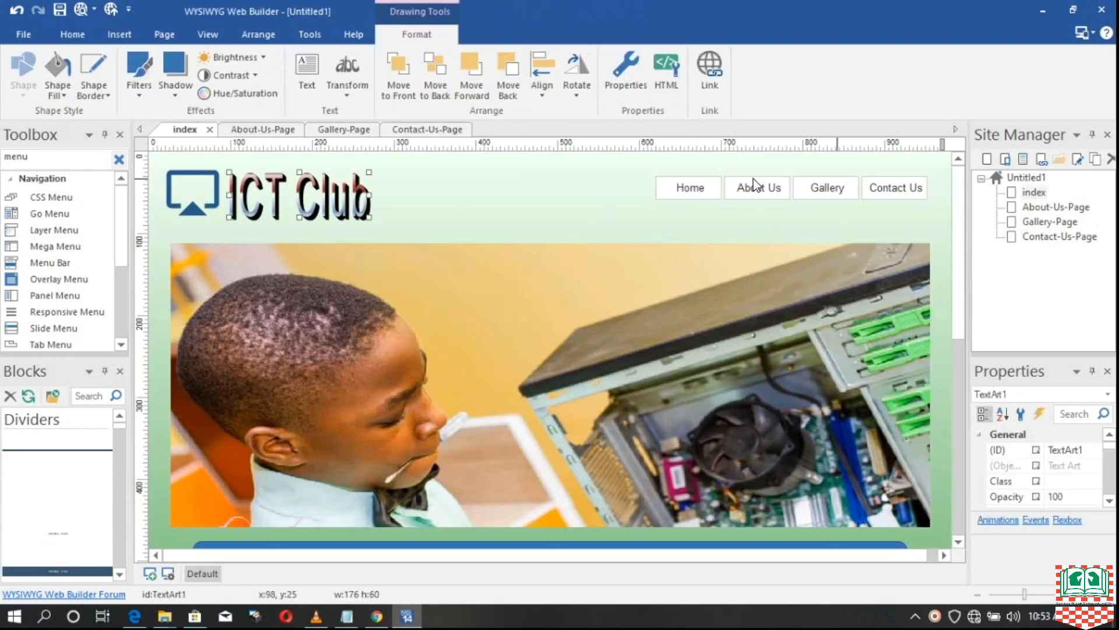
pyautogui.keyDown('shift'); pyautogui.click(201, 216); pyautogui.keyUp('shift')
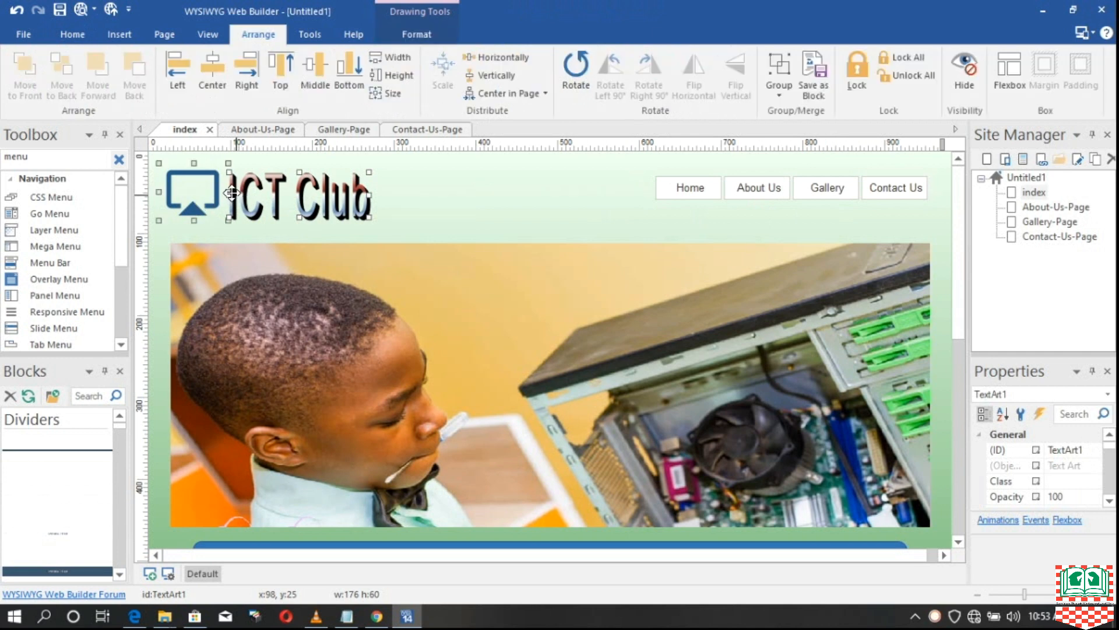
pyautogui.rightClick(233, 187)
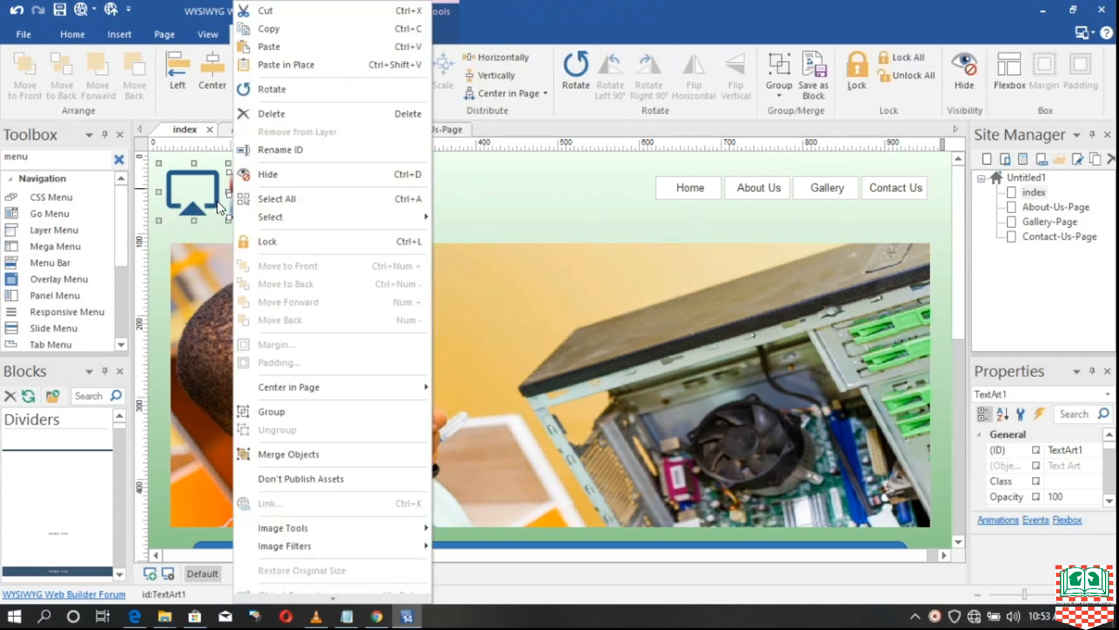
pyautogui.press('Escape')
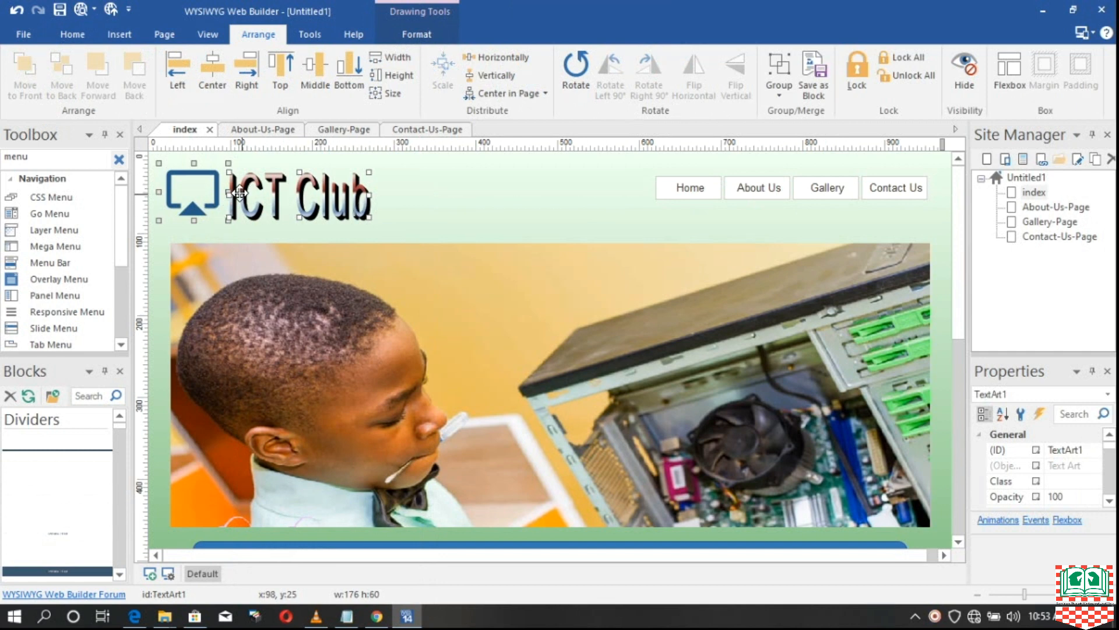
pyautogui.rightClick(236, 194)
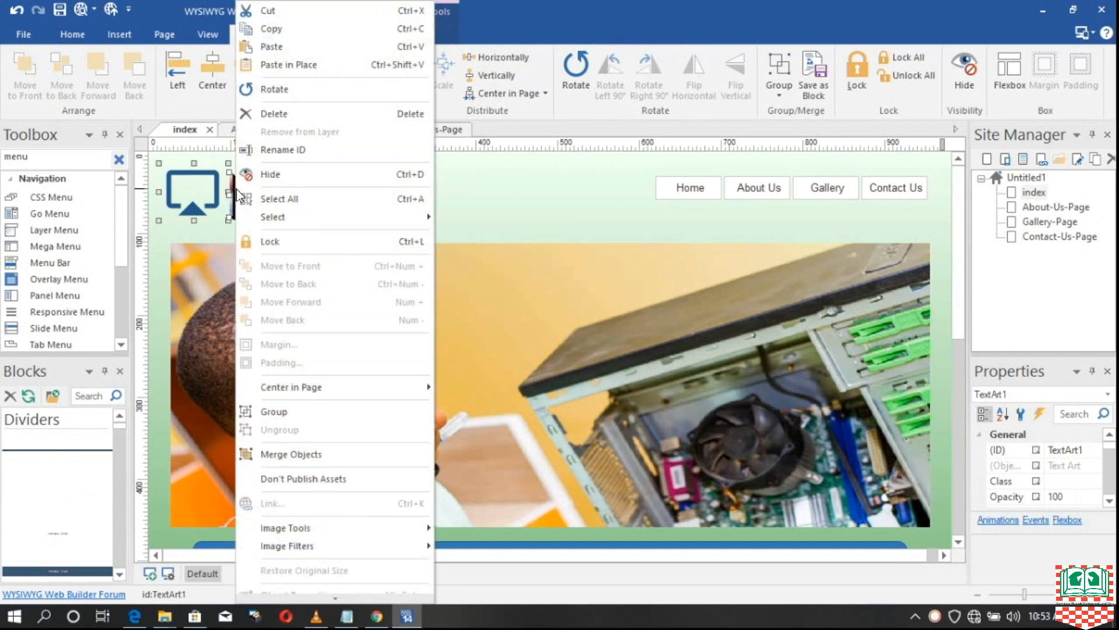
pyautogui.click(271, 28)
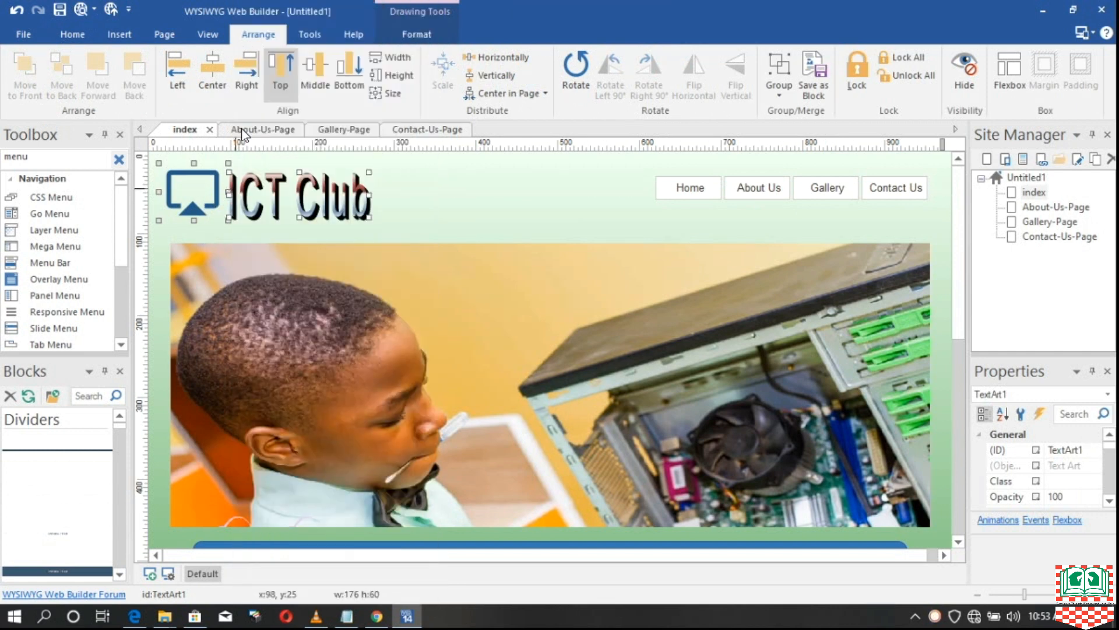
# - Paste the ICT Club logo on About-Us-Page and move it to the page's upper-left corner, with its text at about x 109, y 25
pyautogui.click(271, 133)
pyautogui.click(200, 183)
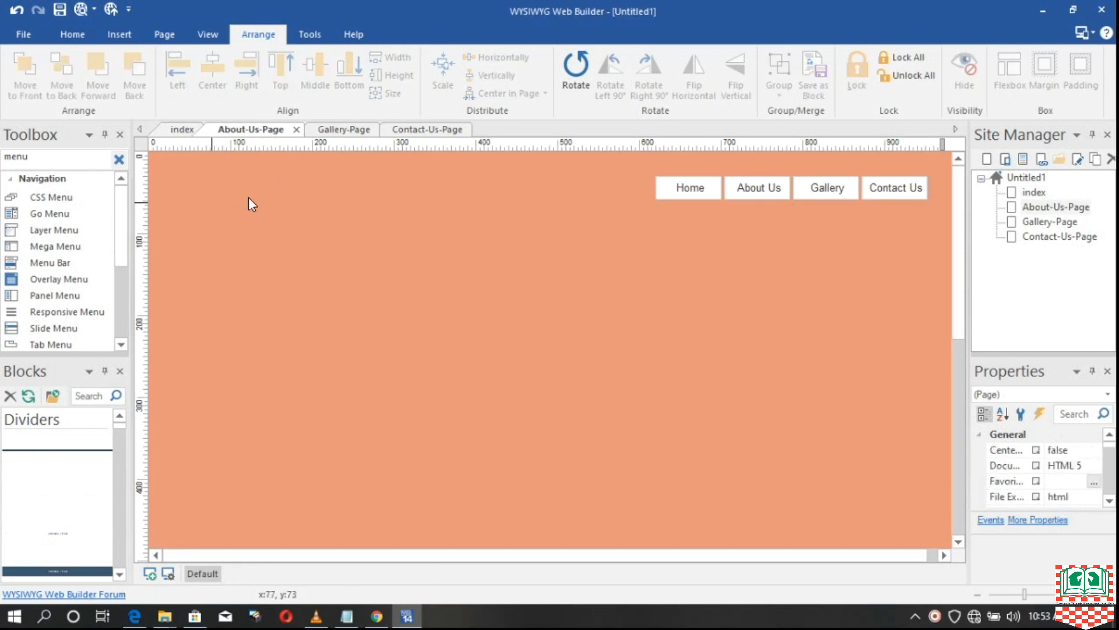
pyautogui.rightClick(208, 196)
pyautogui.click(262, 243)
pyautogui.moveTo(366, 271); pyautogui.dragTo(281, 203)
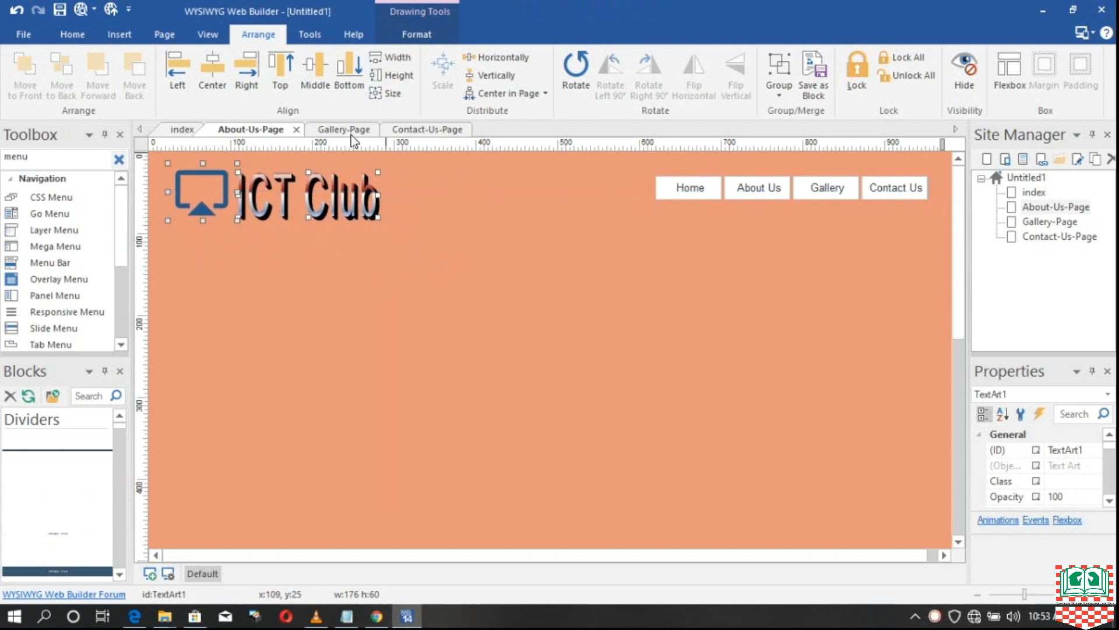
# - Paste the ICT Club logo on Gallery-Page and move it above the apple, with its text at about x 110, y 110
pyautogui.click(350, 134)
pyautogui.rightClick(200, 185)
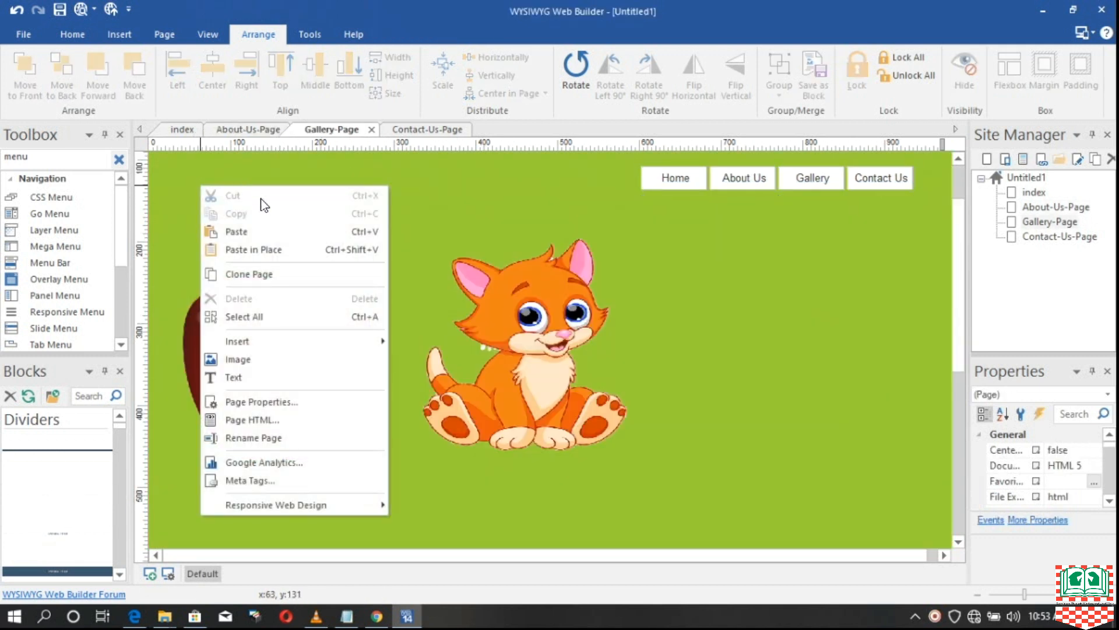
pyautogui.click(262, 232)
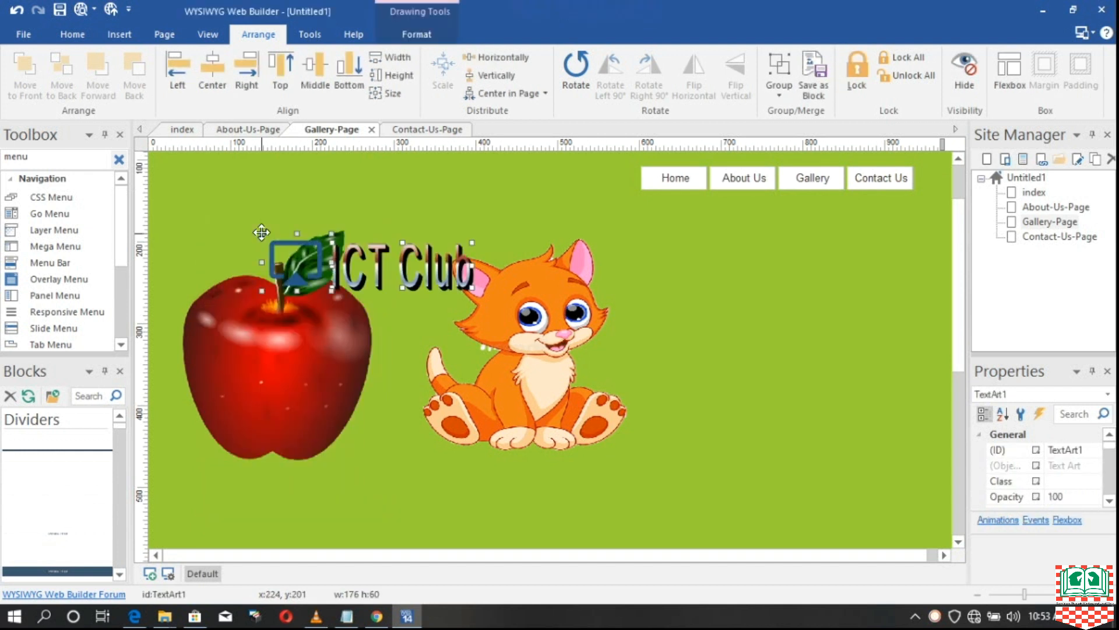
pyautogui.moveTo(382, 269); pyautogui.dragTo(296, 220)
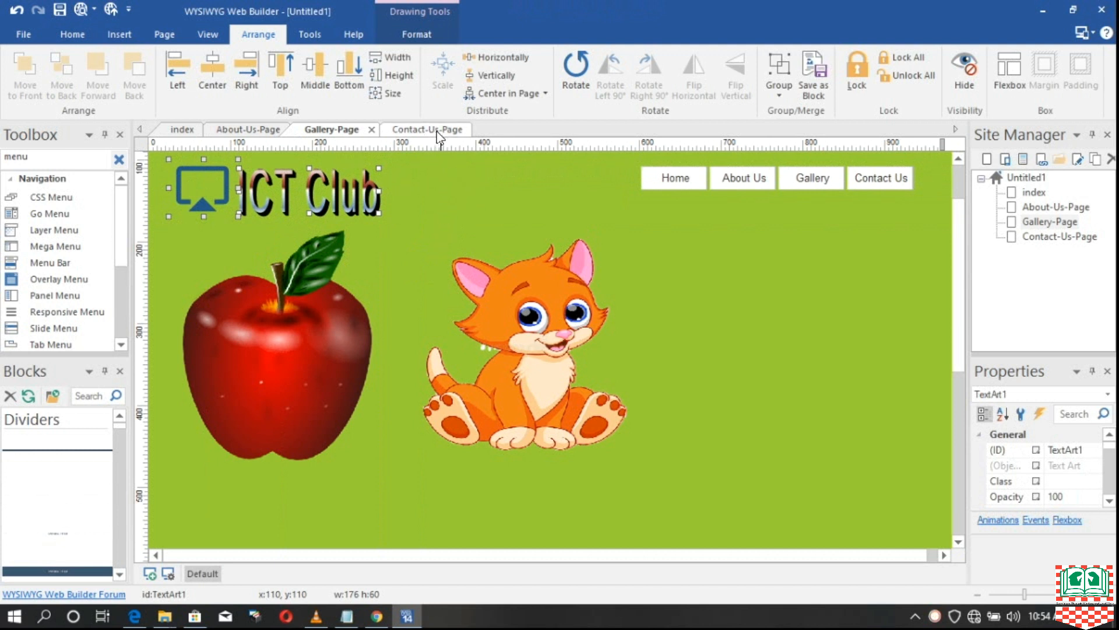
# - Paste the ICT Club logo on Contact-Us-Page and move it to the page's upper-left corner, level with the navigation menu
pyautogui.click(417, 128)
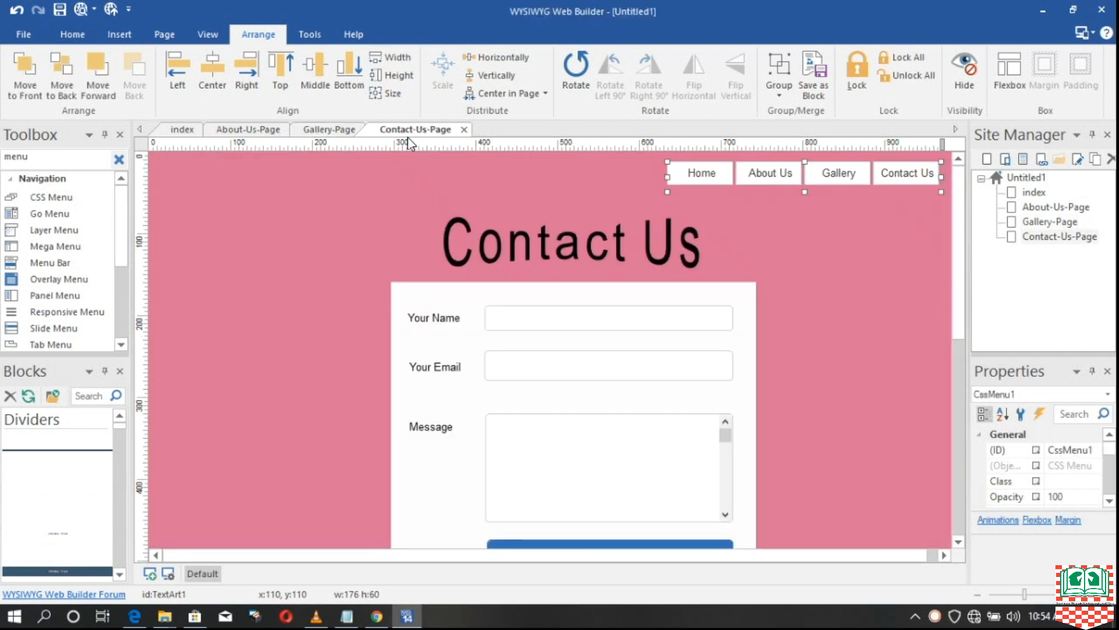
pyautogui.rightClick(234, 186)
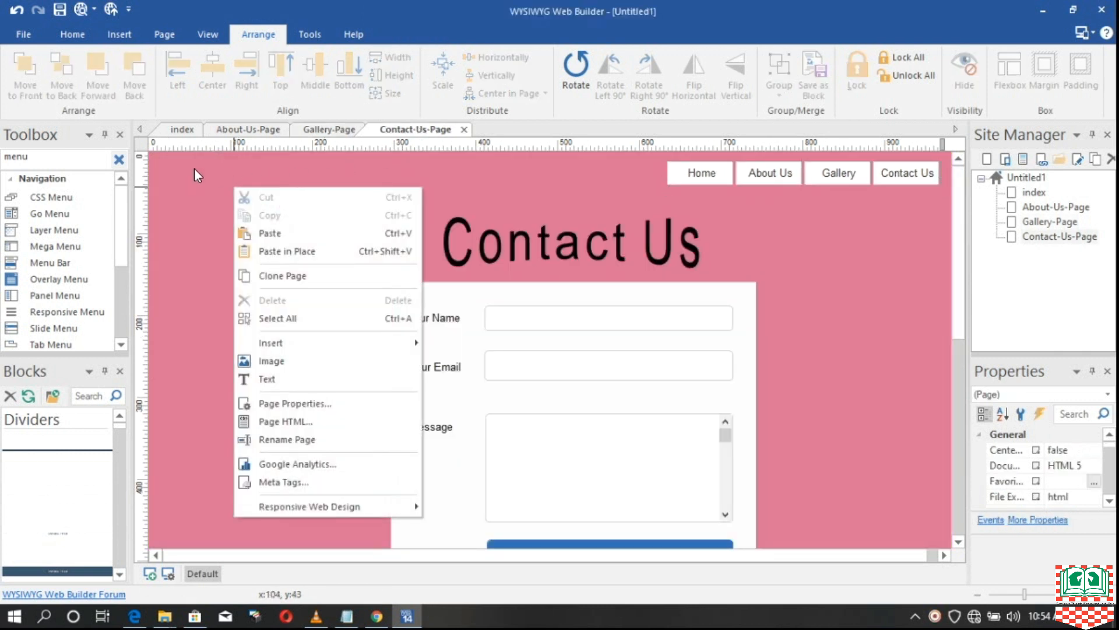
pyautogui.click(300, 233)
pyautogui.moveTo(375, 269); pyautogui.dragTo(297, 216)
pyautogui.click(326, 287)
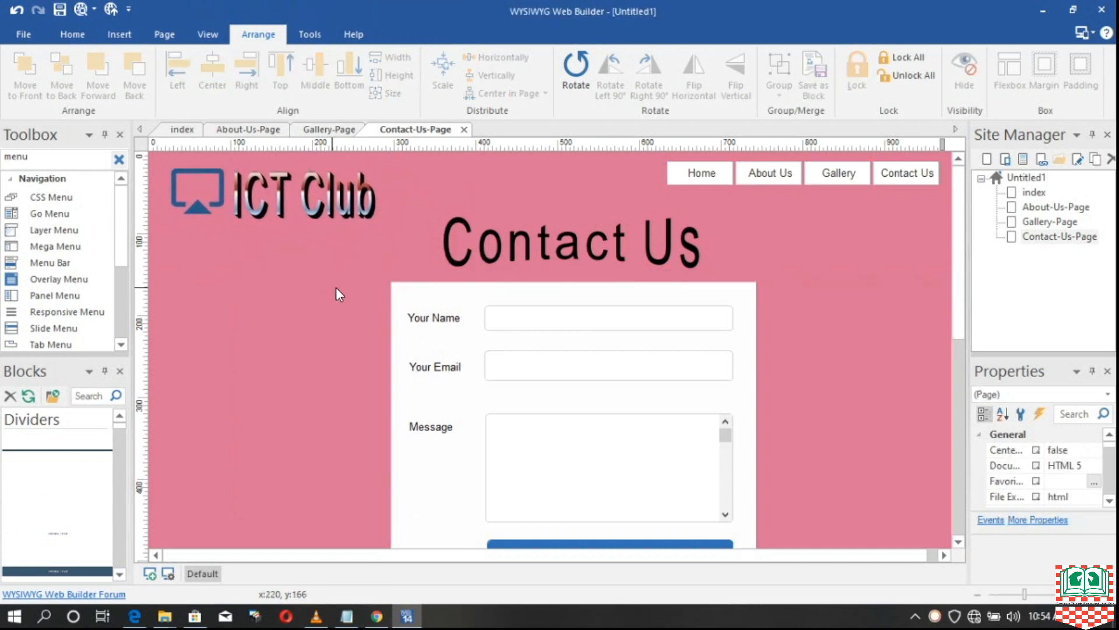
# - Return to the index page and review the list of browsers available for previewing the site
pyautogui.click(183, 129)
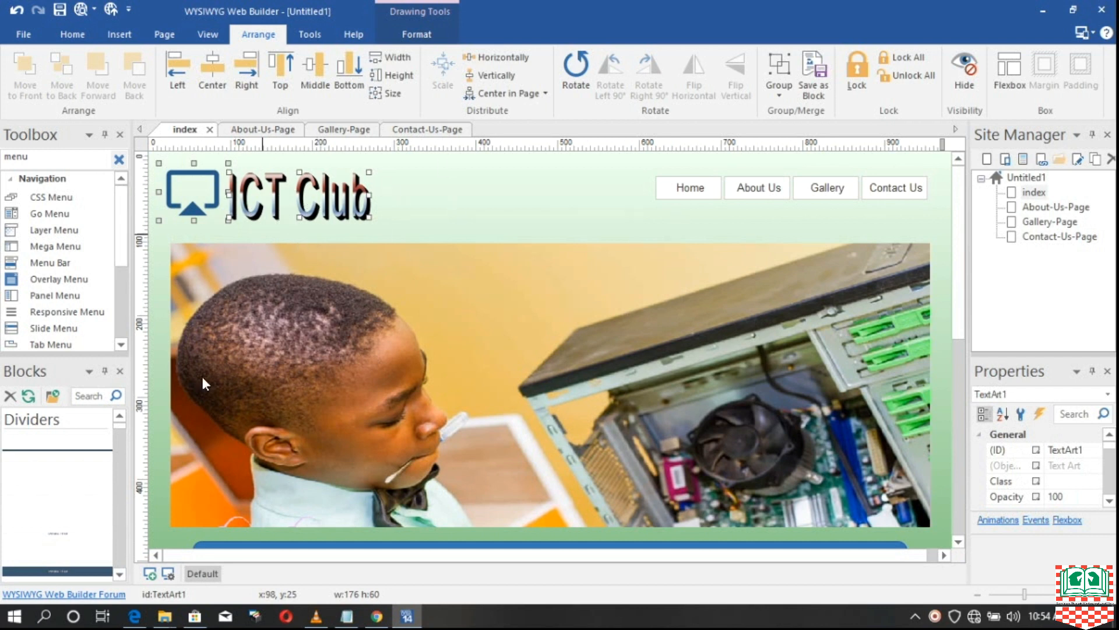
pyautogui.click(72, 35)
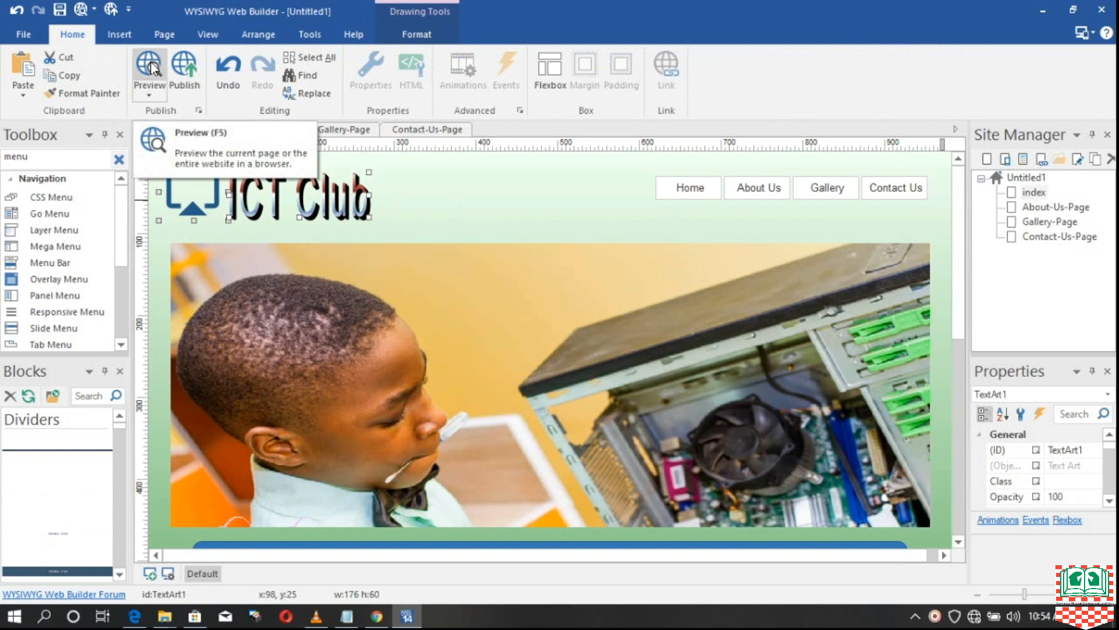
pyautogui.click(152, 91)
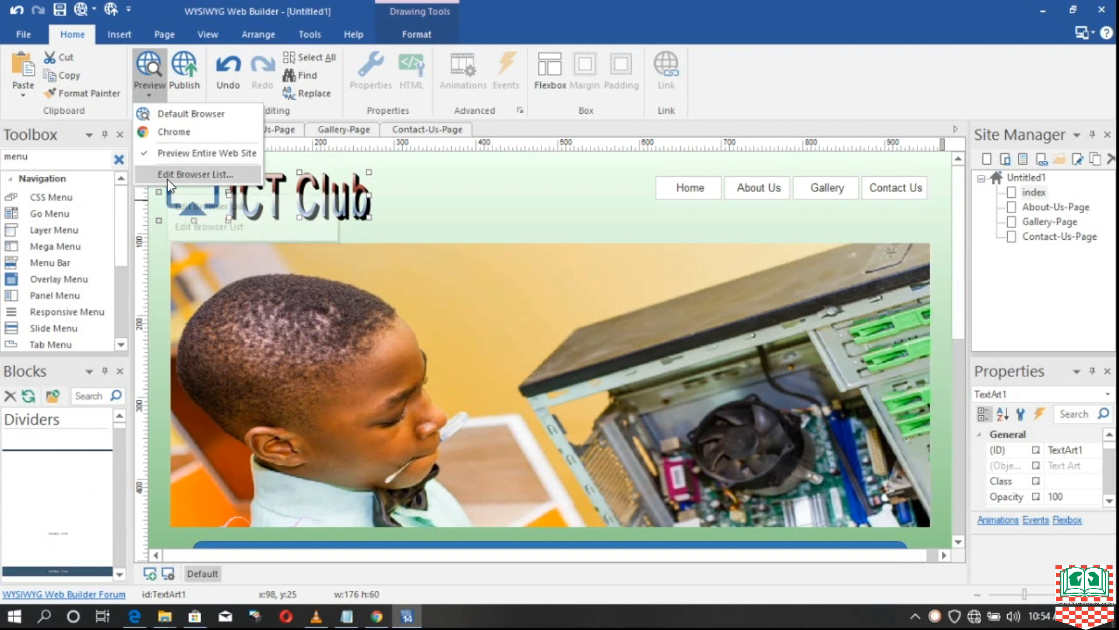
pyautogui.click(188, 175)
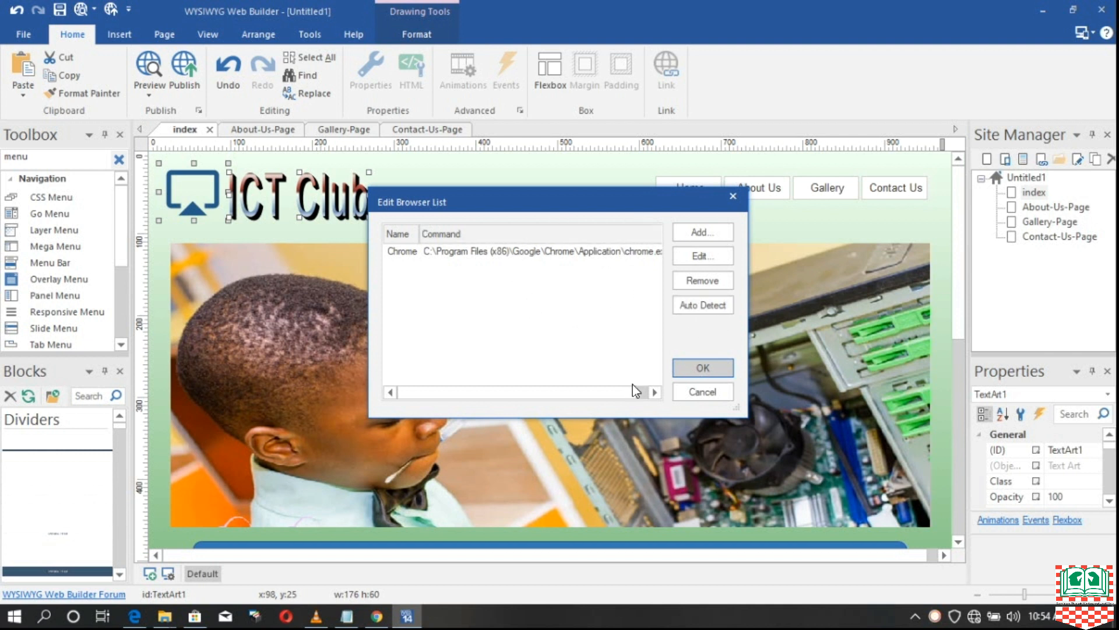
pyautogui.click(702, 369)
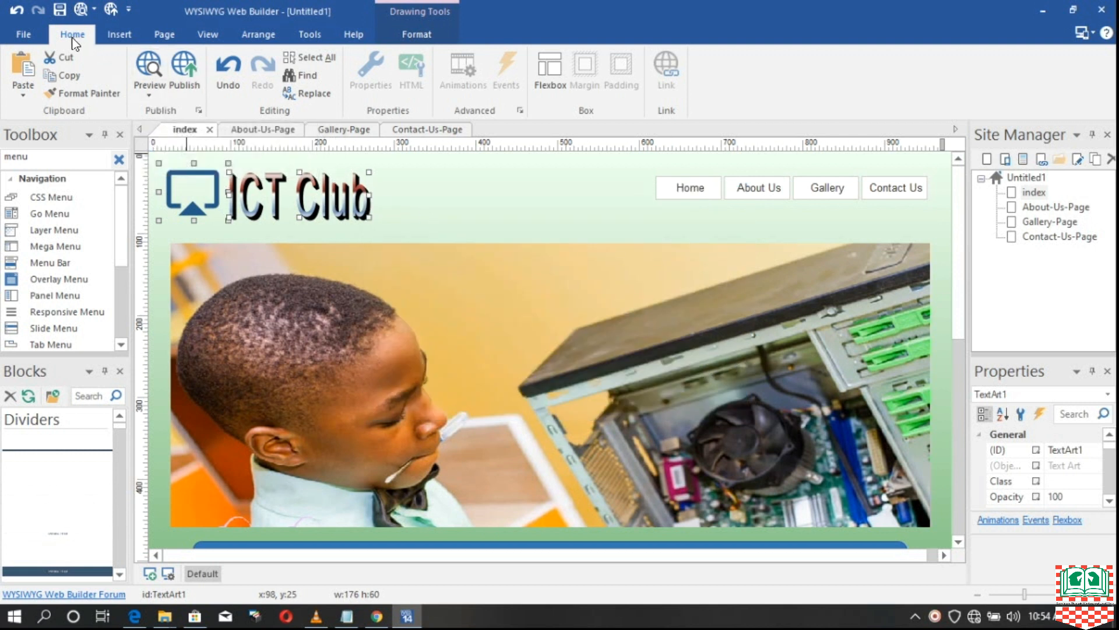
# - Preview the entire website in Chrome and look over the home page from top to bottom
pyautogui.click(154, 90)
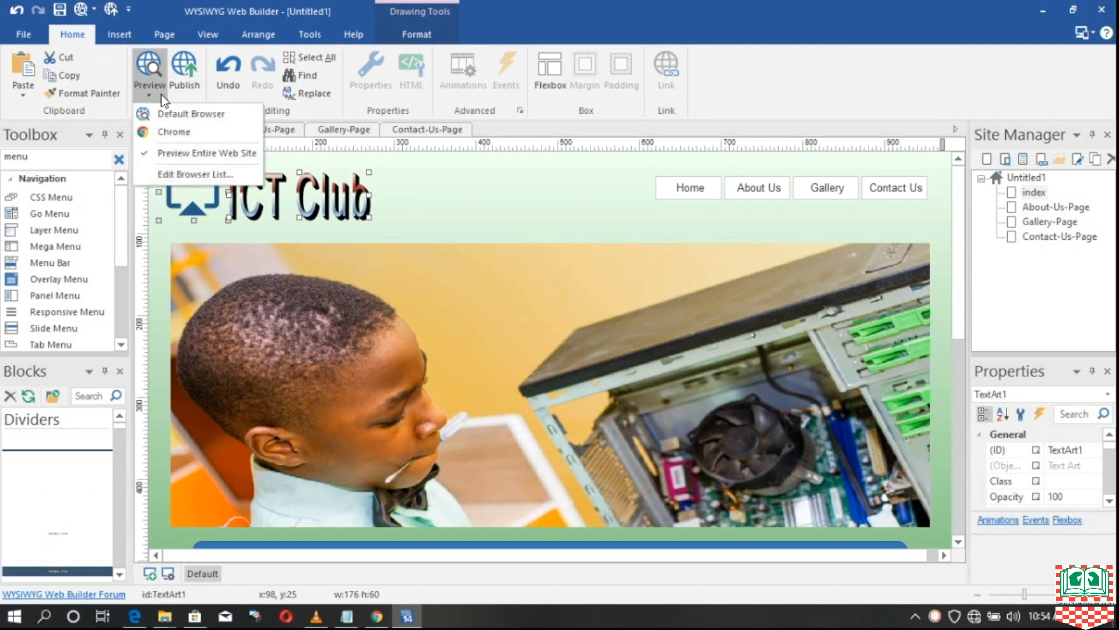
pyautogui.click(194, 132)
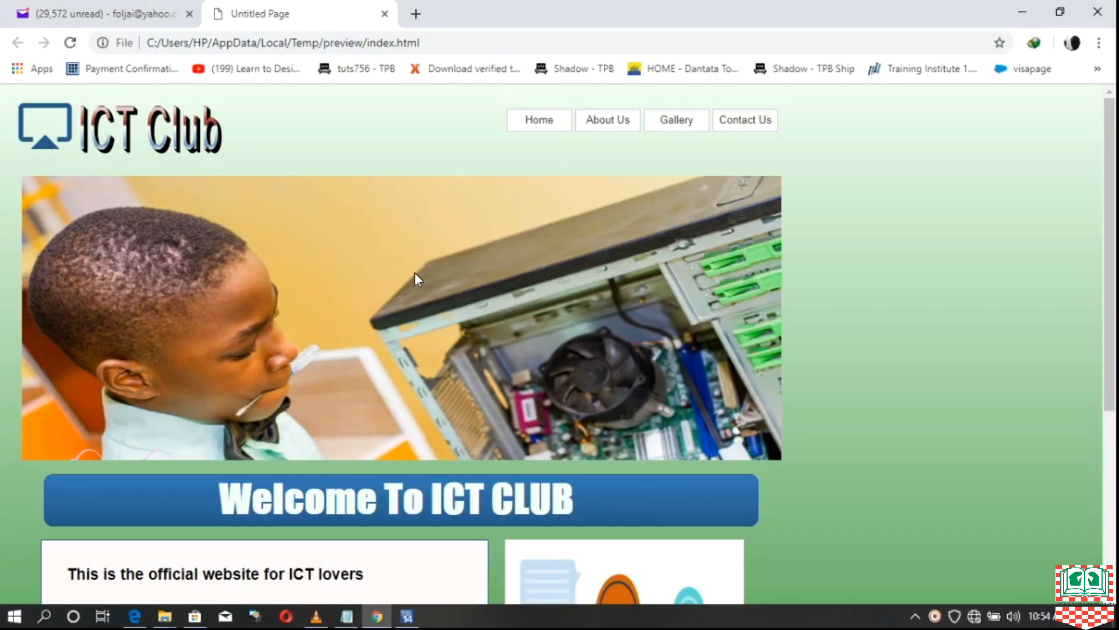
pyautogui.scroll(-5, 390, 291)
pyautogui.scroll(5, 390, 309)
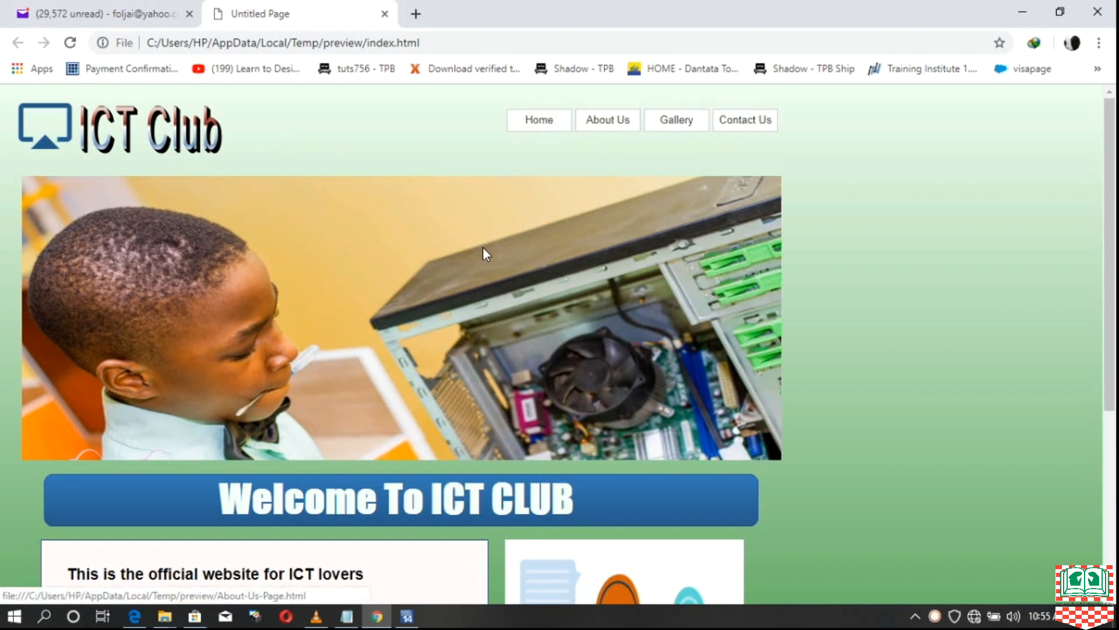
pyautogui.scroll(-5, 481, 245)
pyautogui.scroll(5, 513, 460)
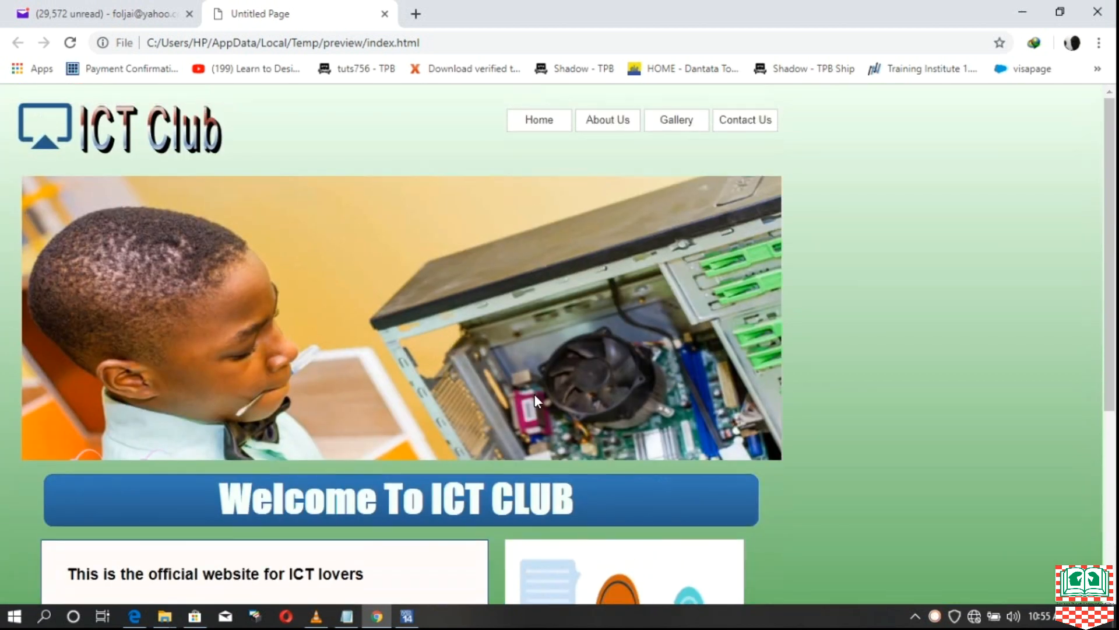
# - Test the About Us, Gallery and Contact Us links of the navigation menu in the preview
pyautogui.click(605, 126)
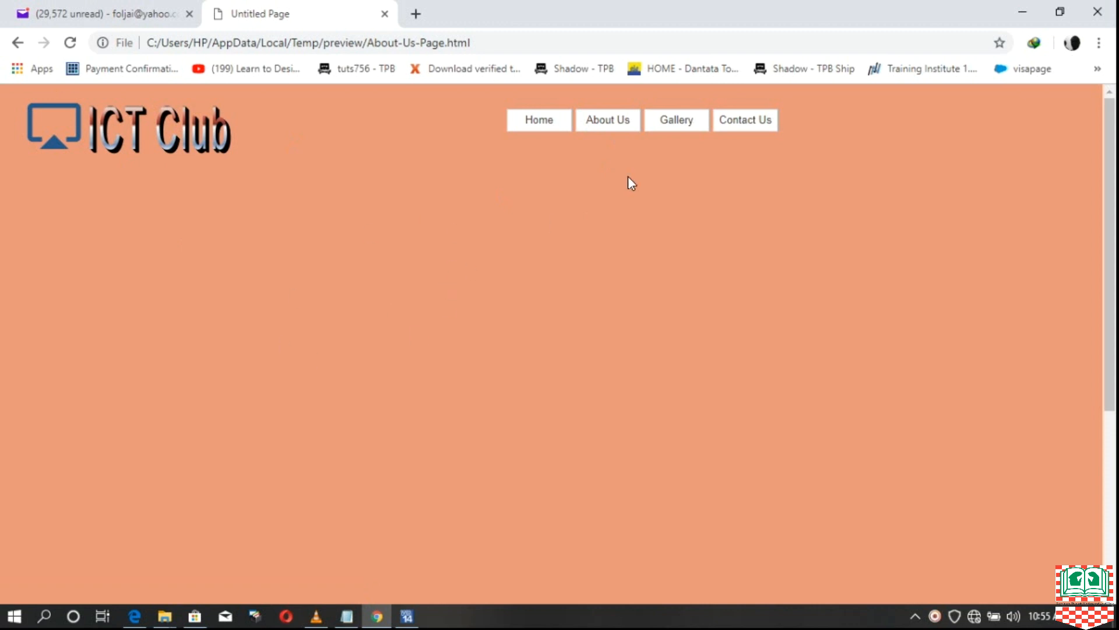
pyautogui.click(671, 125)
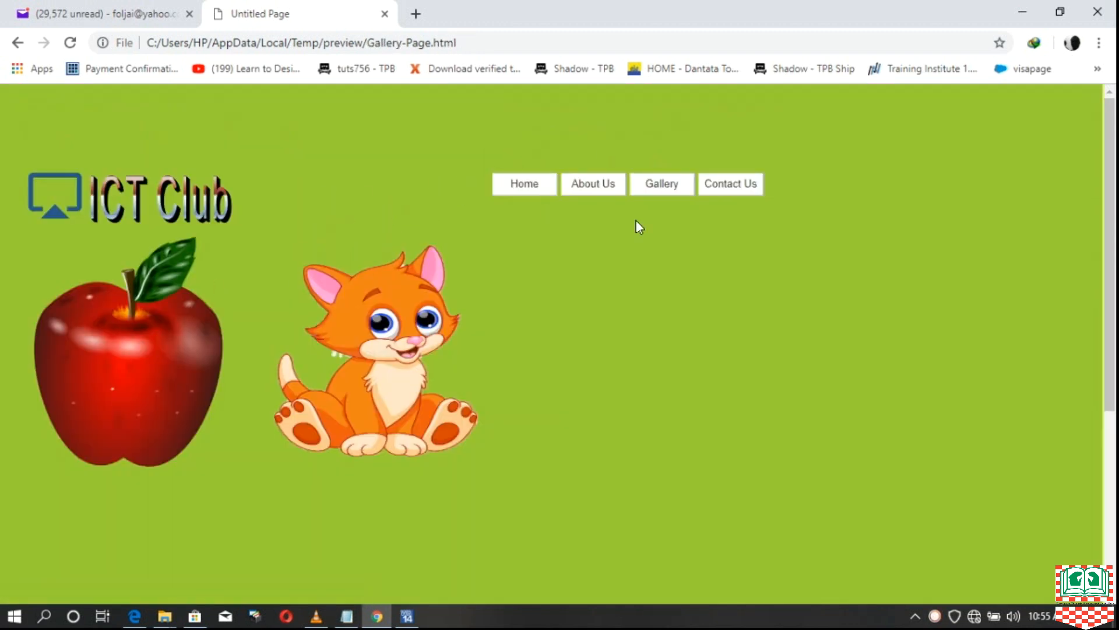
pyautogui.click(742, 187)
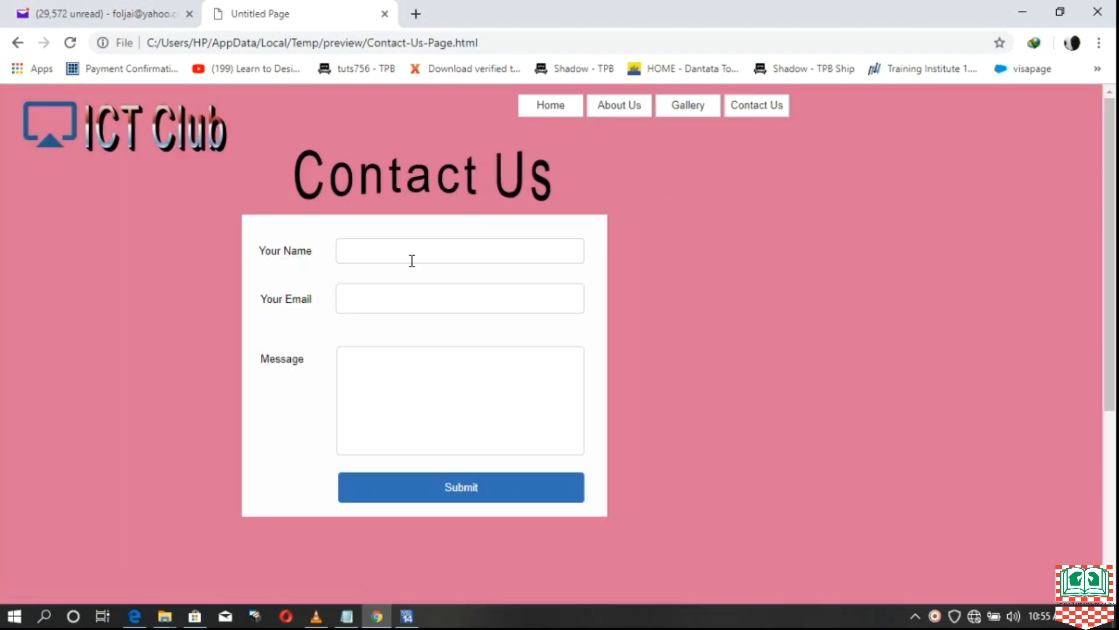
# - Try out the contact form with "Fgdgdddssf" as the name, "fsfsfsf" as the email and "sfffsfeagfreger" as the message
pyautogui.click(427, 242)
pyautogui.write('Fgdgdddssf')
pyautogui.click(532, 292)
pyautogui.write('fsfsfsf')
pyautogui.click(485, 359)
pyautogui.write('sfffsfeagfreger')
# - Clear the message, email and name fields of the contact form and follow the menu link back to the home page
pyautogui.hotkey('ctrl', 'a')
pyautogui.press('BackSpace')
pyautogui.moveTo(391, 302); pyautogui.dragTo(334, 300)
pyautogui.press('BackSpace')
pyautogui.moveTo(425, 245); pyautogui.dragTo(317, 254)
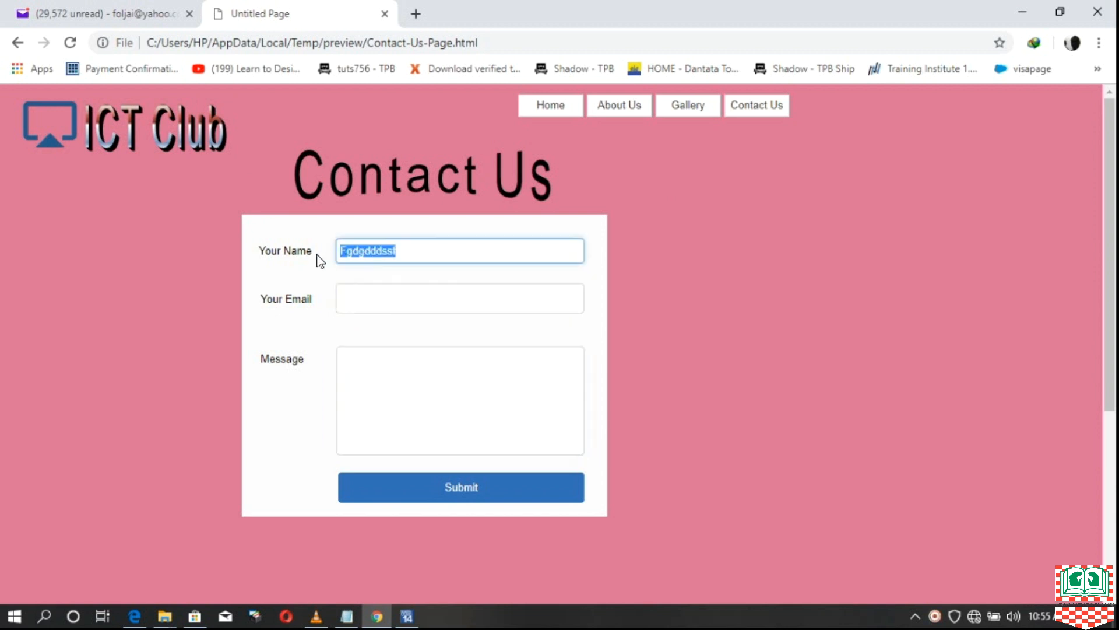
pyautogui.press('BackSpace')
pyautogui.click(307, 429)
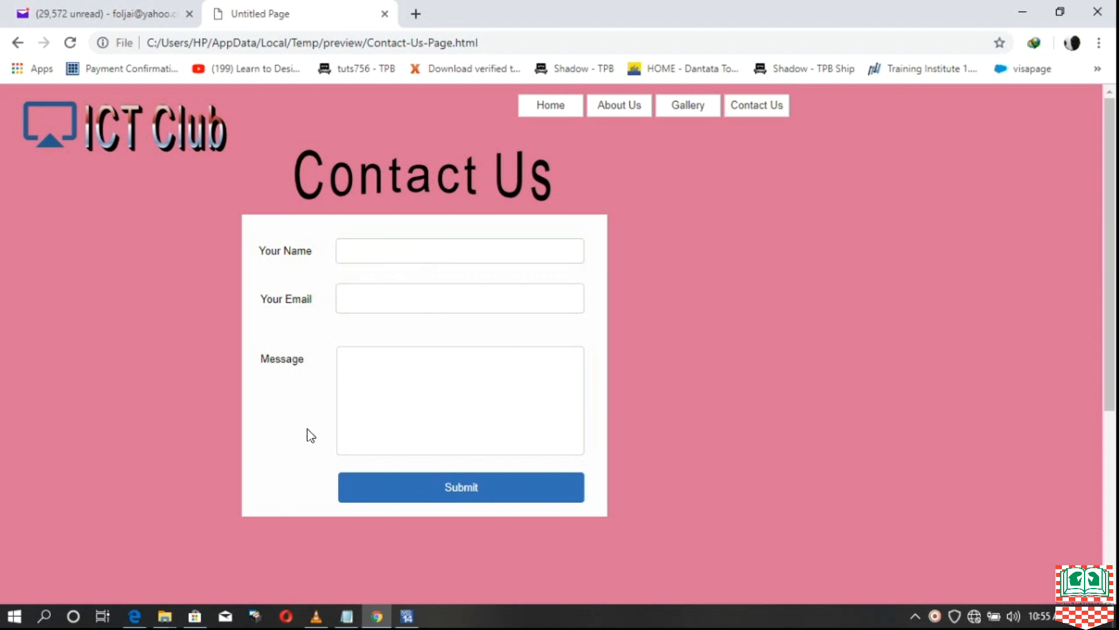
pyautogui.click(542, 110)
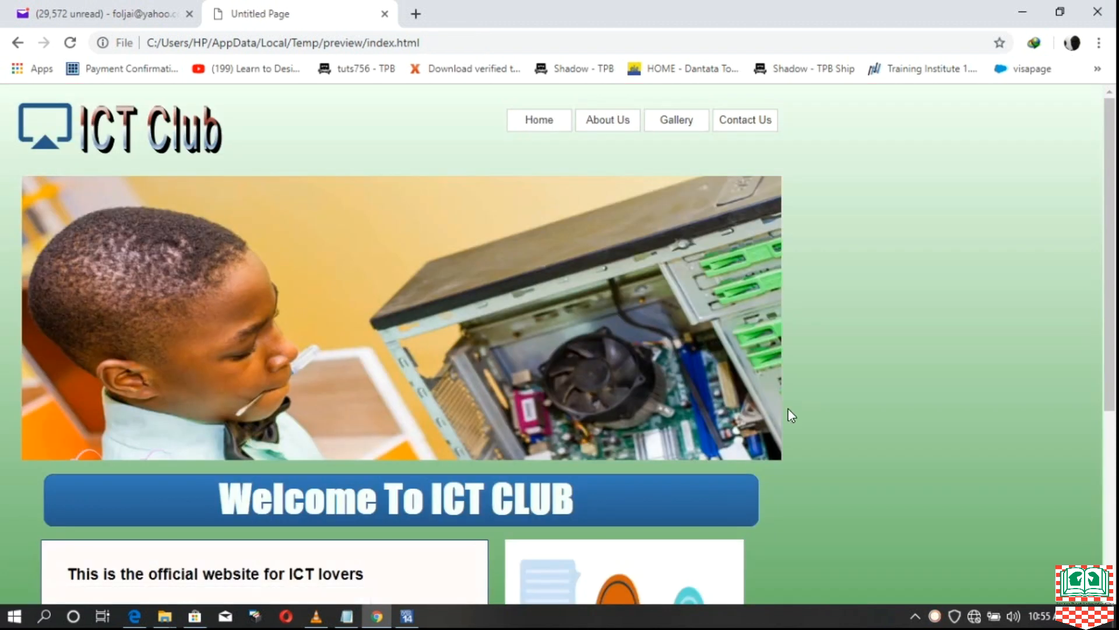